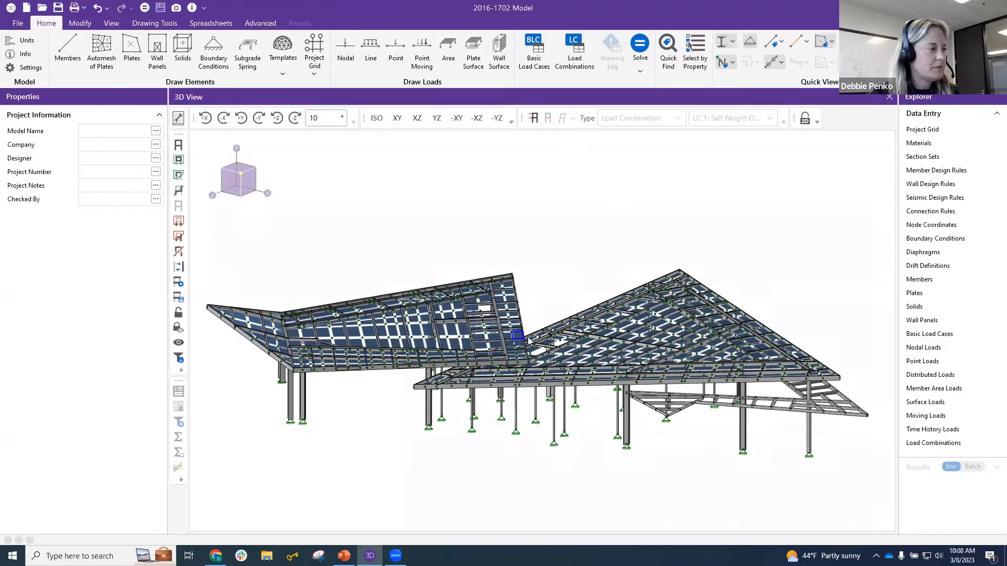
Step: Examine the roof structure from several orbit angles and in the isometric, XY, XZ and YZ snap views
{"action": "scroll", "coordinate": [463, 276], "scroll_direction": "down", "scroll_amount": 2}
{"action": "middle_click_drag", "start_coordinate": [517, 360], "coordinate": [497, 355], "text": "shift"}
{"action": "mouse_move", "coordinate": [411, 263]}
{"action": "middle_mouse_down", "text": "shift"}
{"action": "mouse_move", "coordinate": [436, 266]}
{"action": "mouse_move", "coordinate": [414, 263]}
{"action": "middle_mouse_up", "text": "shift"}
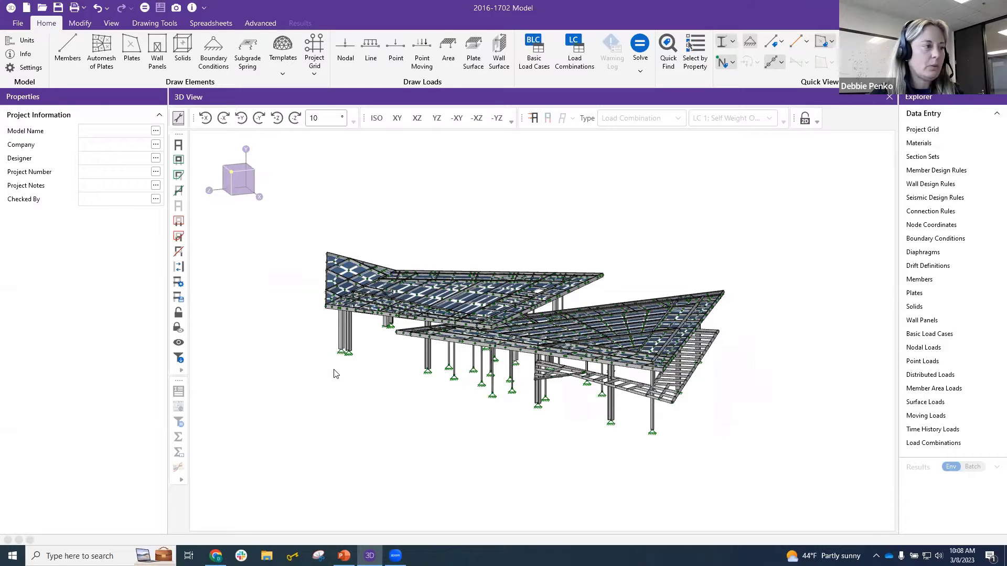
{"action": "middle_click_drag", "start_coordinate": [402, 465], "coordinate": [427, 460]}
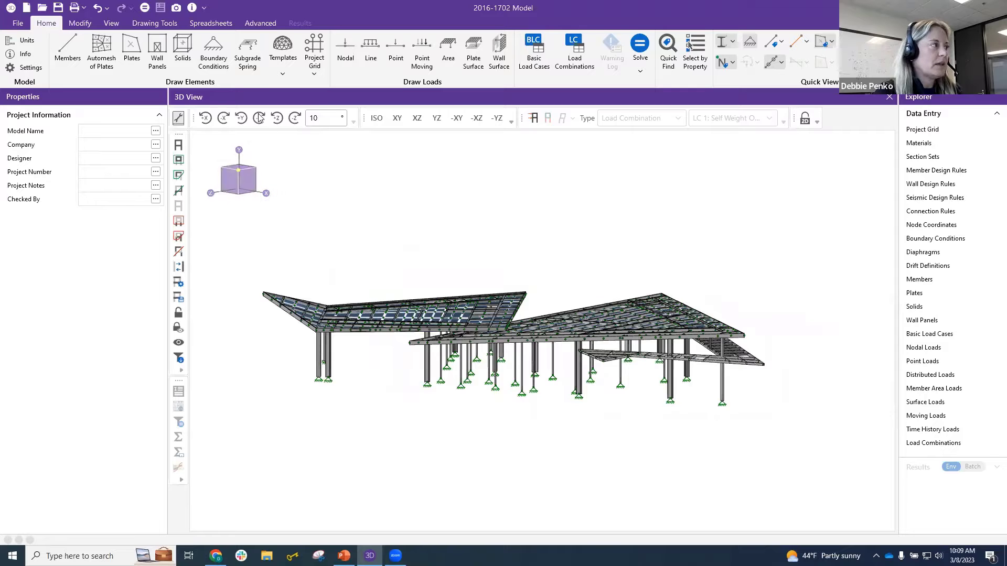
{"action": "left_click", "coordinate": [377, 118]}
{"action": "left_click", "coordinate": [397, 120]}
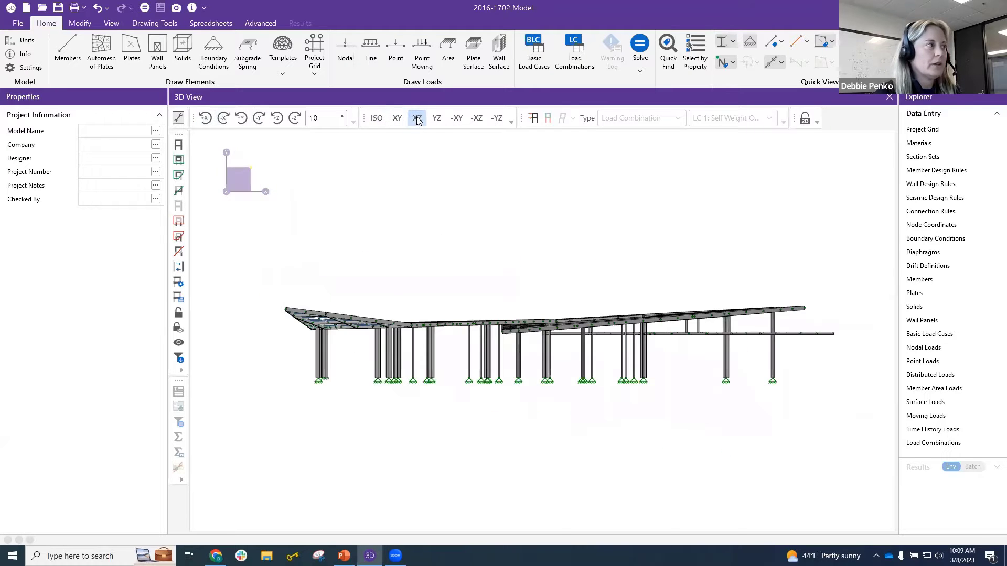
{"action": "left_click", "coordinate": [438, 120]}
{"action": "left_click", "coordinate": [417, 118]}
{"action": "left_click", "coordinate": [397, 118]}
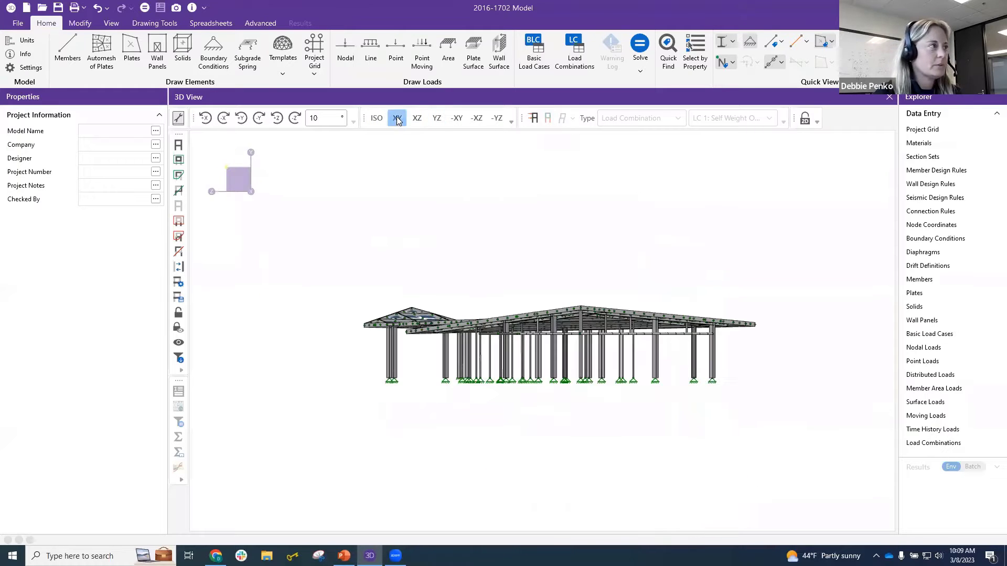
{"action": "left_click", "coordinate": [417, 118]}
{"action": "left_click", "coordinate": [377, 118]}
Step: Set the view rotation increment to 15 degrees and rotate the XY view of the structure about the negative Y axis
{"action": "double_click", "coordinate": [336, 118]}
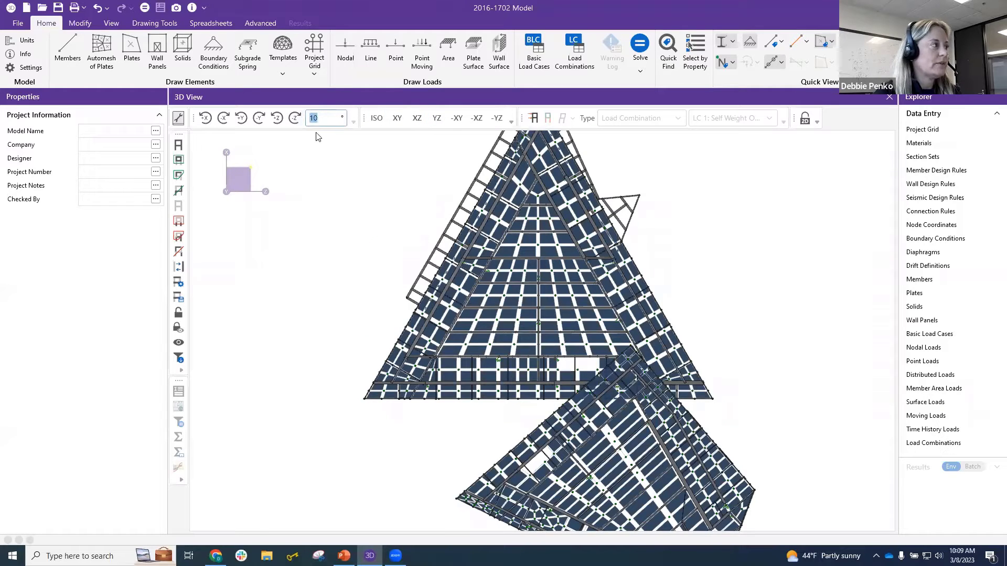
{"action": "left_click", "coordinate": [397, 118]}
{"action": "left_click", "coordinate": [331, 118]}
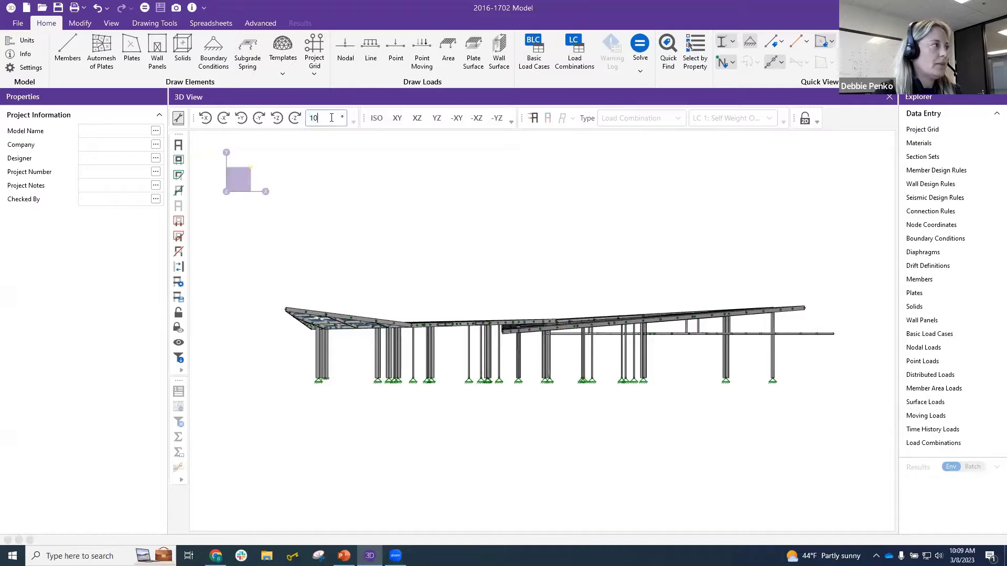
{"action": "double_click", "coordinate": [321, 117]}
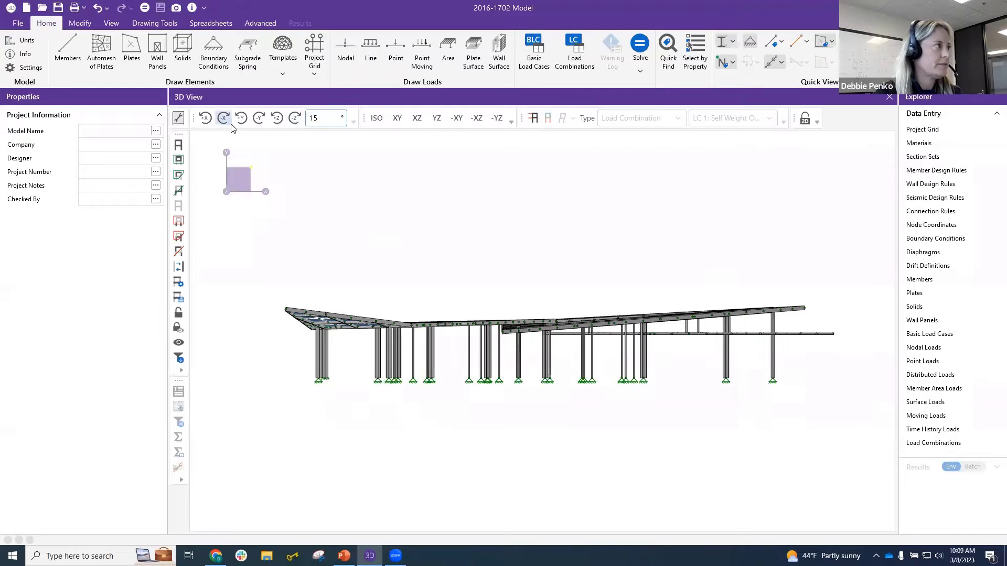
{"action": "left_click", "coordinate": [258, 119]}
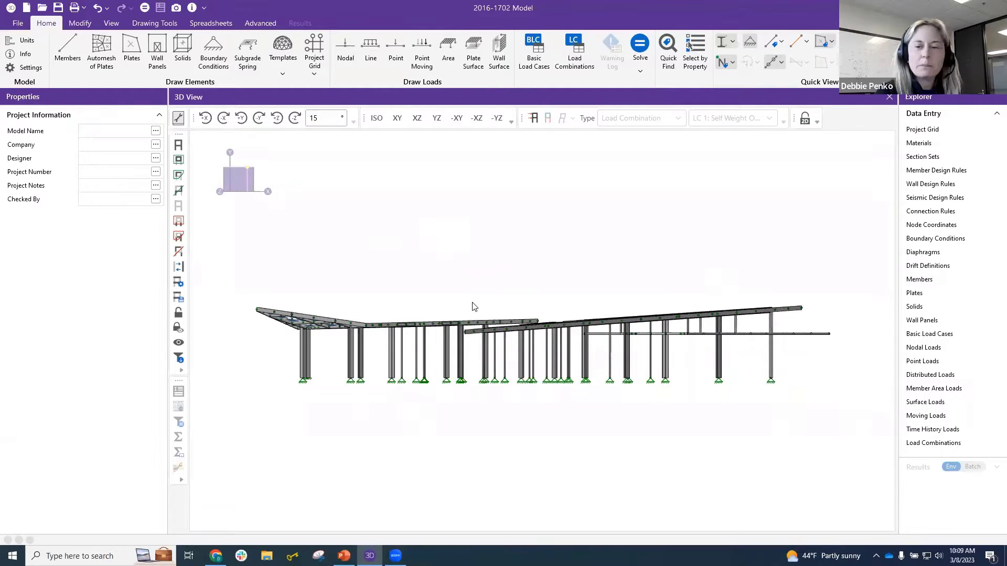
{"action": "double_click", "coordinate": [328, 120]}
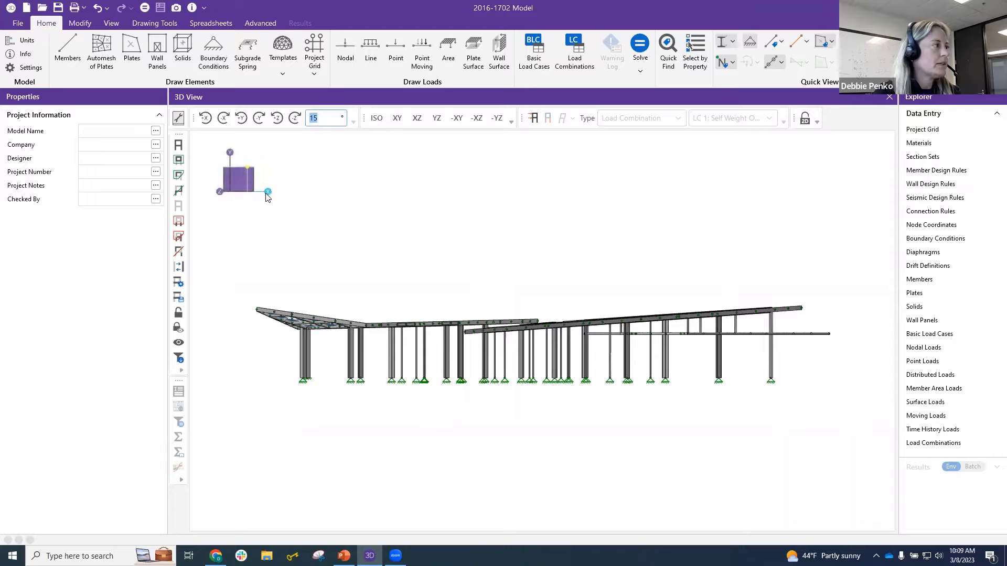
{"action": "left_click_drag", "start_coordinate": [267, 191], "coordinate": [205, 197]}
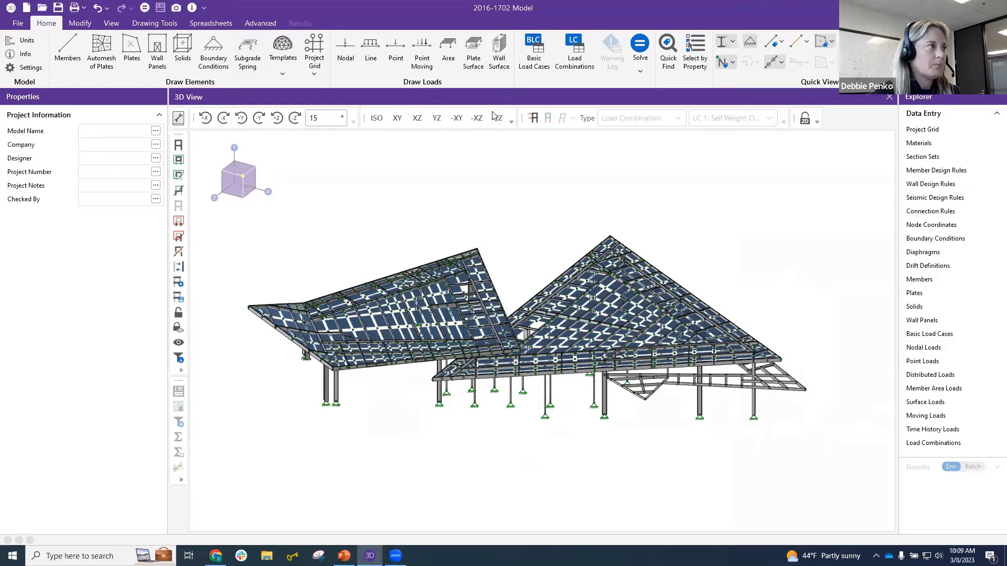
Step: Review the standard and custom entries in the Snap Views list, including the -XZ view
{"action": "left_click", "coordinate": [507, 134]}
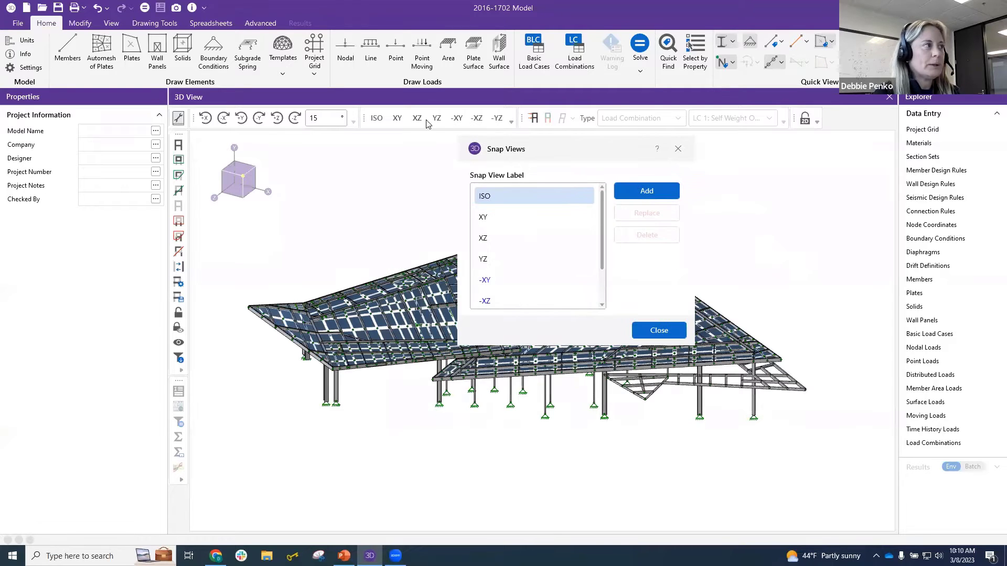
{"action": "scroll", "coordinate": [526, 267], "scroll_direction": "down", "scroll_amount": 1}
{"action": "scroll", "coordinate": [532, 274], "scroll_direction": "up", "scroll_amount": 1}
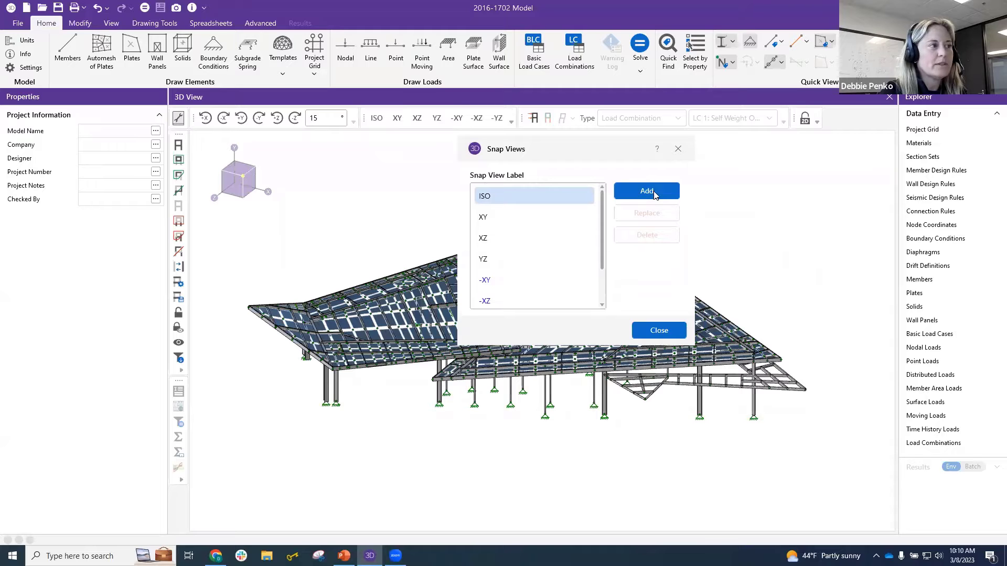
{"action": "scroll", "coordinate": [567, 257], "scroll_direction": "down", "scroll_amount": 1}
{"action": "left_click", "coordinate": [485, 259]}
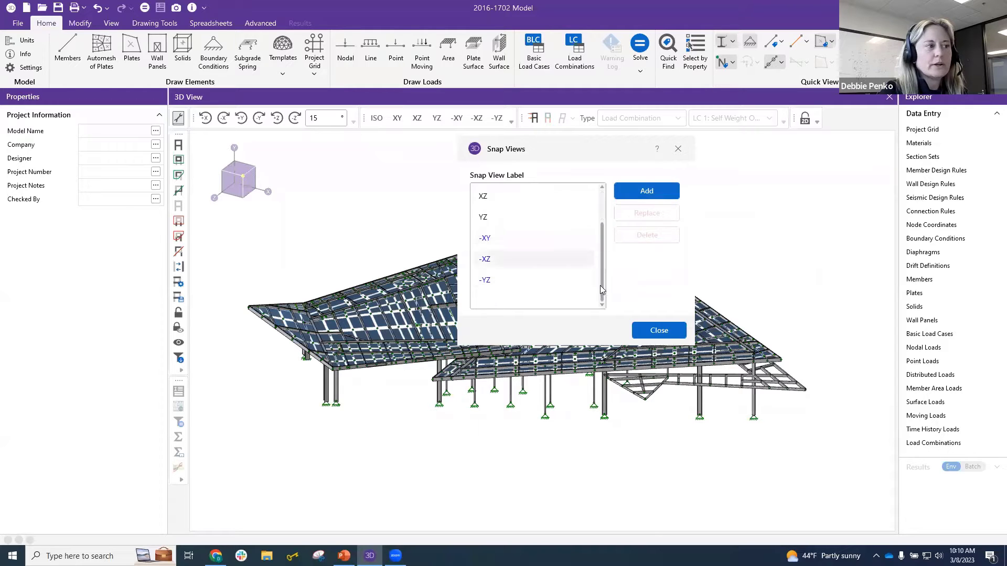
{"action": "left_click", "coordinate": [673, 330]}
Step: Delete the custom -YZ snap view from the Snap Views list
{"action": "middle_click_drag", "start_coordinate": [469, 240], "coordinate": [447, 231], "text": "shift"}
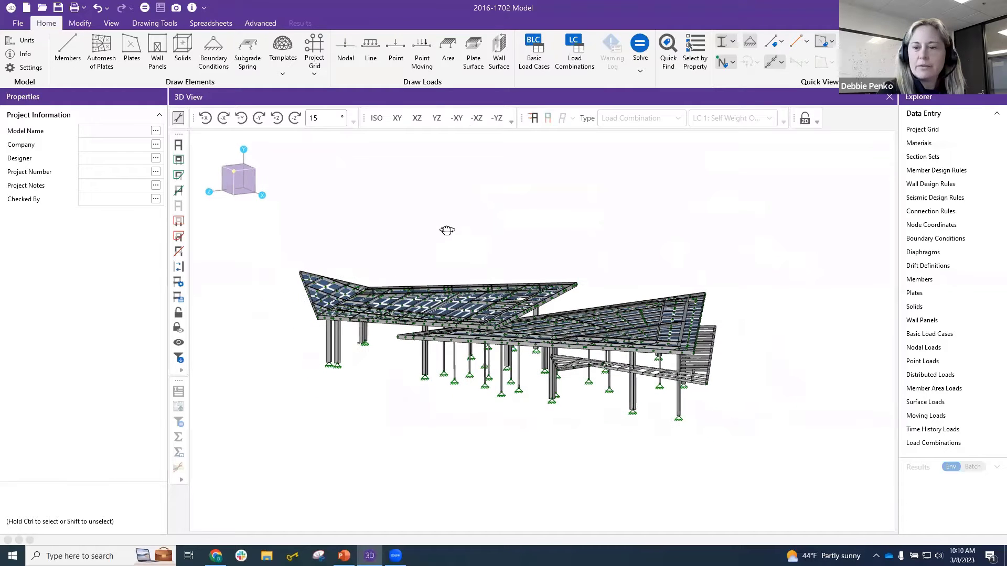
{"action": "left_click", "coordinate": [511, 122]}
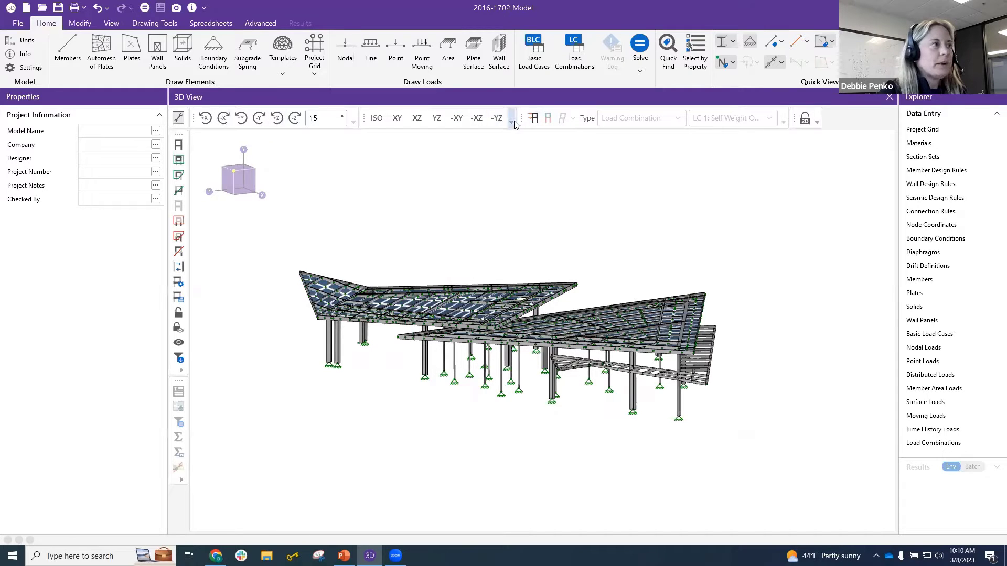
{"action": "left_click", "coordinate": [510, 138]}
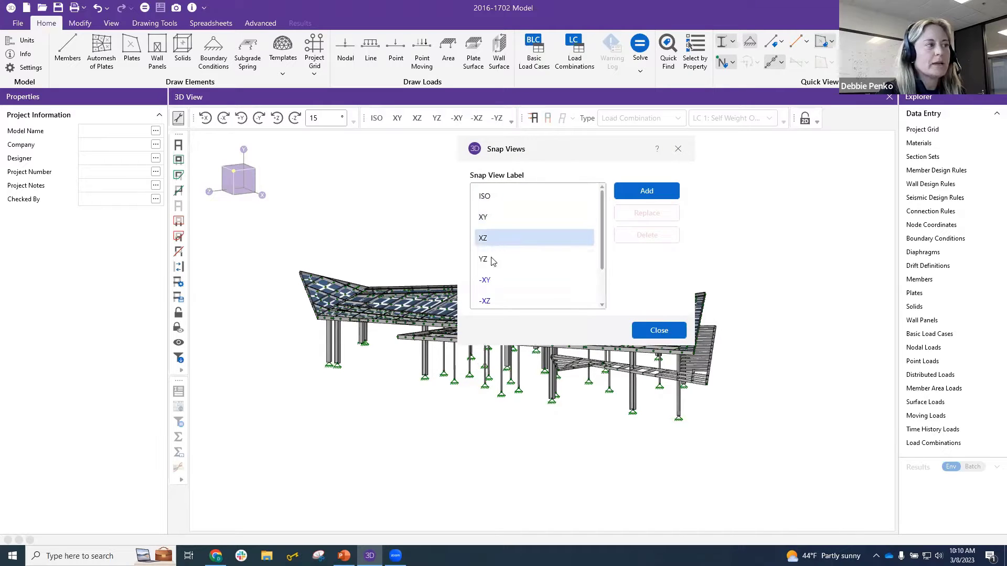
{"action": "left_click", "coordinate": [501, 285]}
{"action": "scroll", "coordinate": [517, 291], "scroll_direction": "down", "scroll_amount": 1}
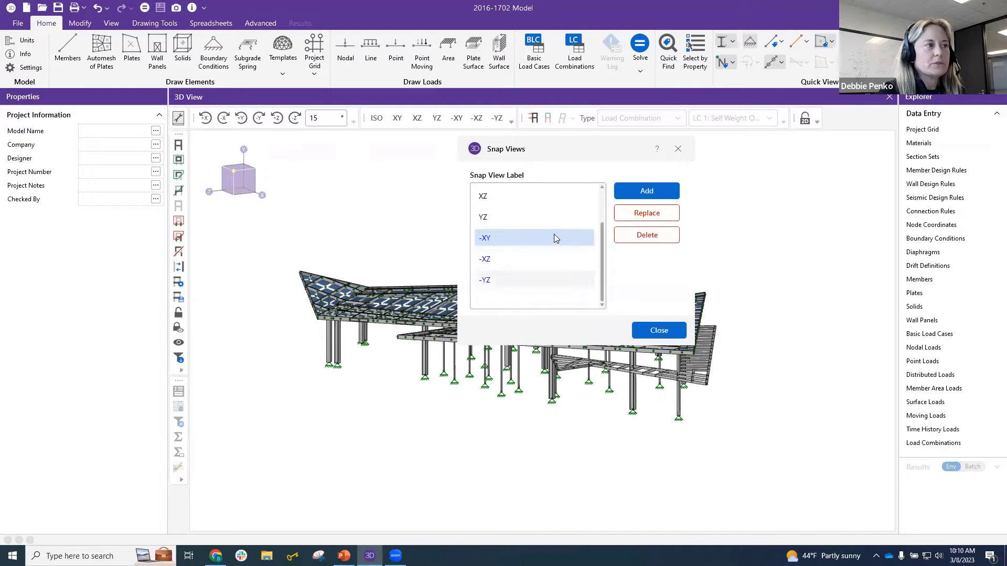
{"action": "left_click", "coordinate": [506, 280]}
{"action": "left_click", "coordinate": [647, 235]}
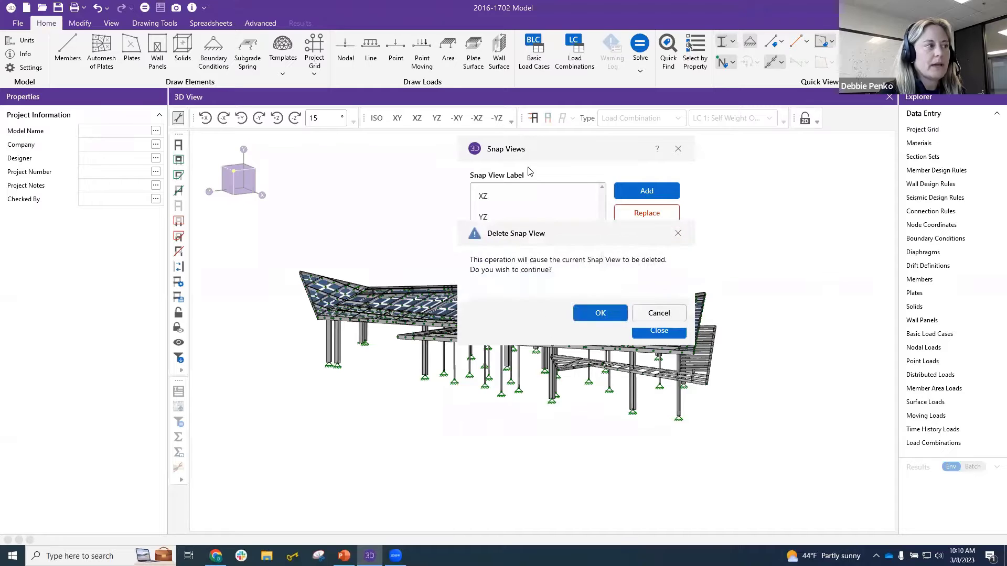
{"action": "left_click", "coordinate": [604, 314]}
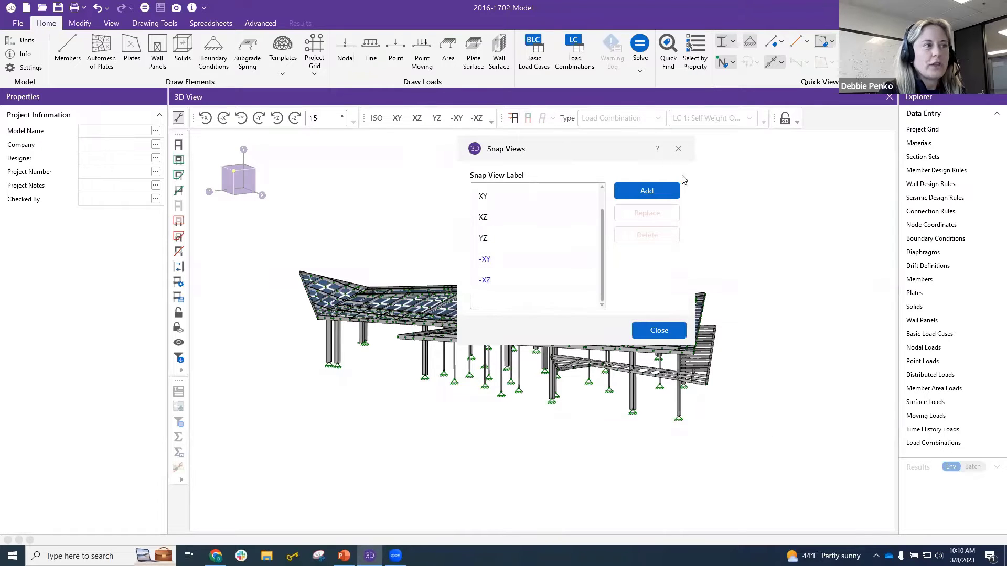
{"action": "left_click", "coordinate": [678, 149]}
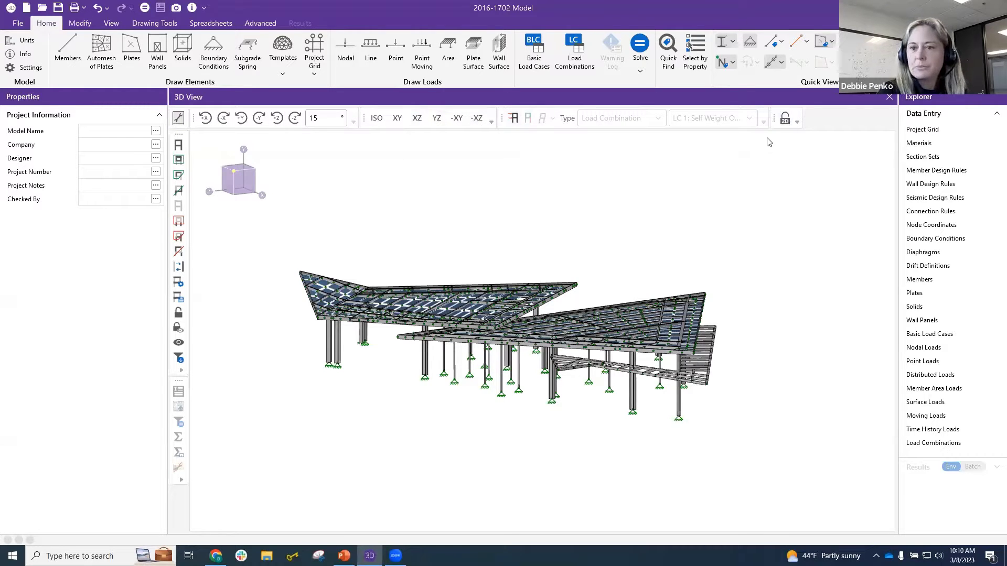
Step: Open the 2D Lock Bin from the Bin Library for editing
{"action": "left_click", "coordinate": [178, 120]}
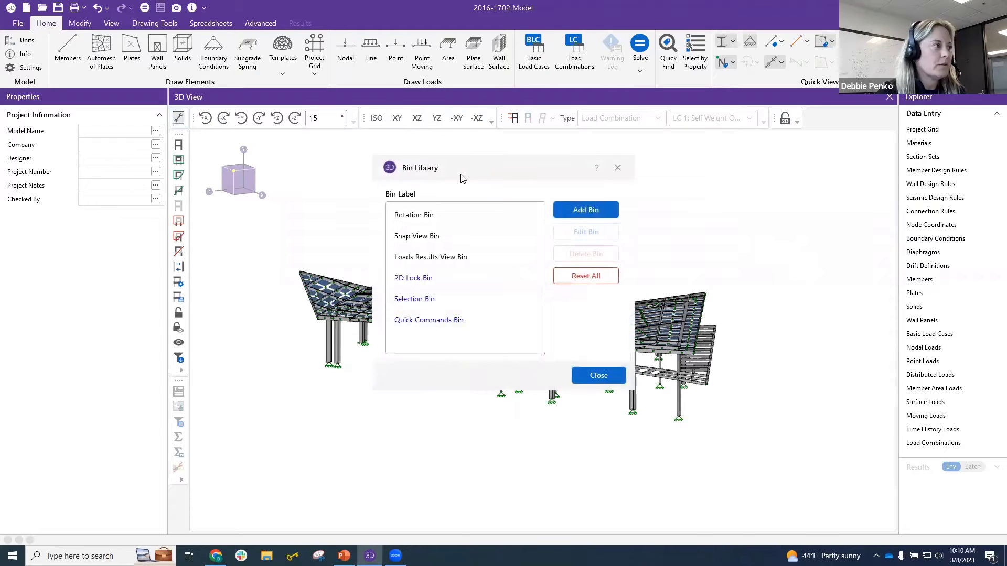
{"action": "left_click_drag", "start_coordinate": [468, 176], "coordinate": [547, 158]}
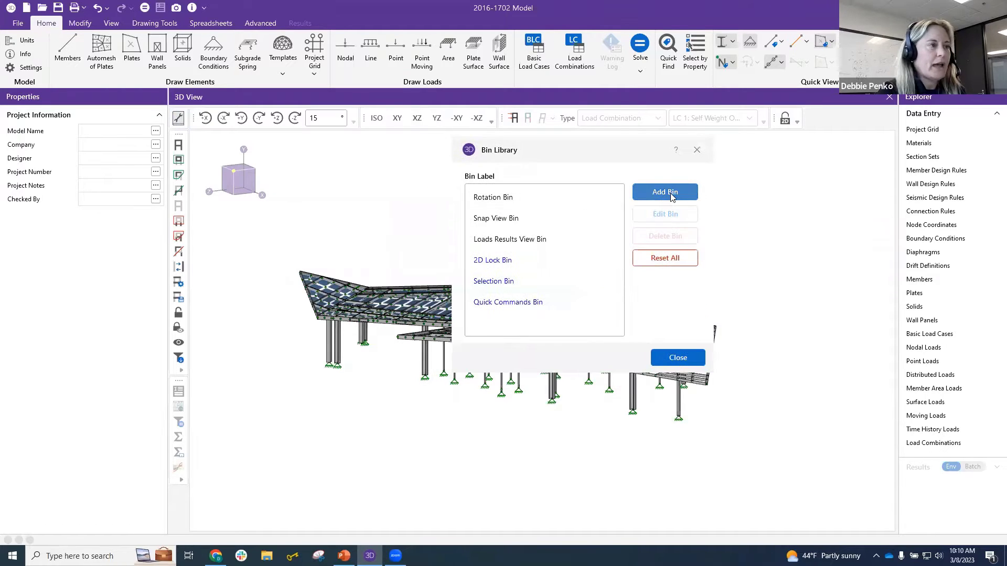
{"action": "left_click", "coordinate": [517, 242]}
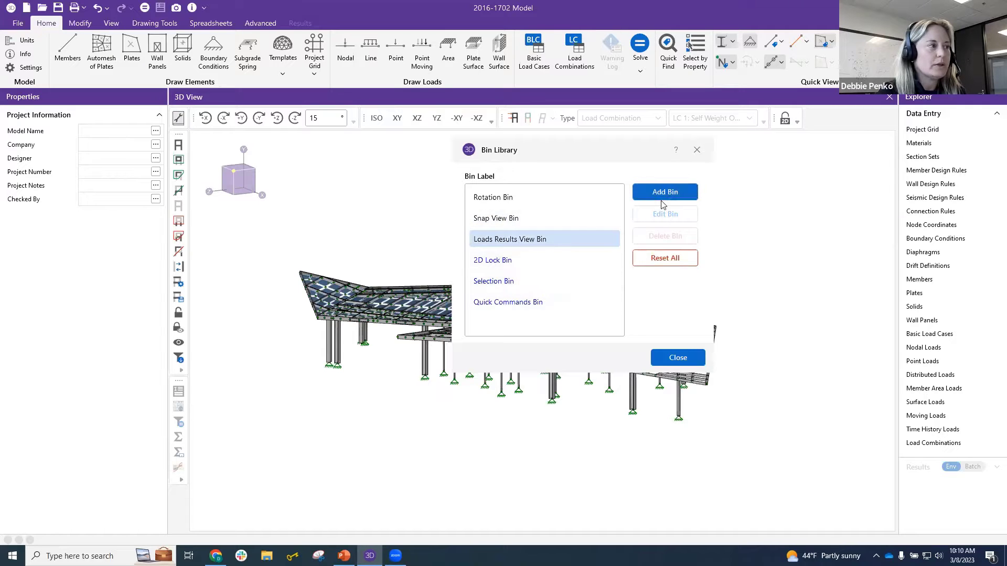
{"action": "left_click", "coordinate": [509, 261]}
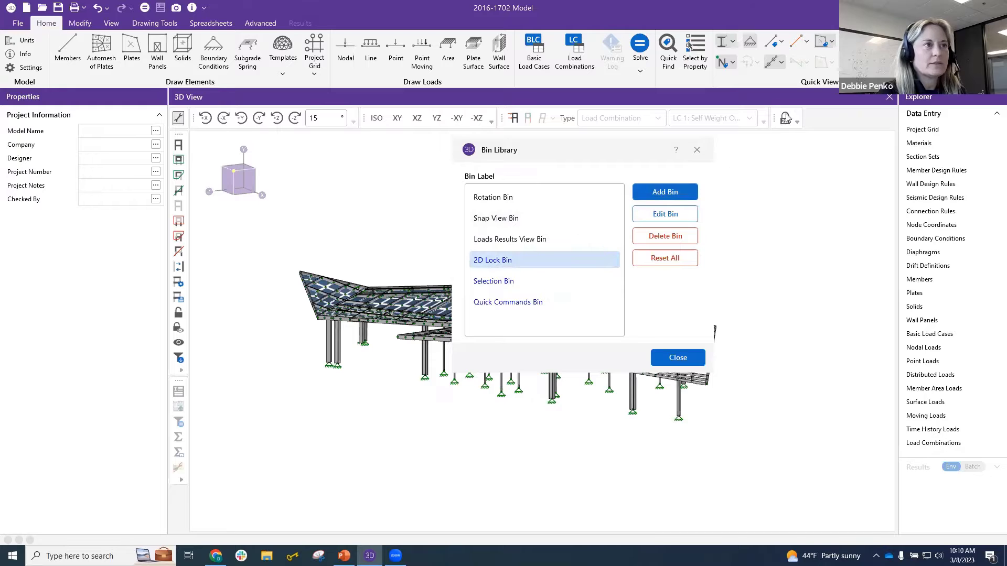
{"action": "left_click", "coordinate": [665, 214]}
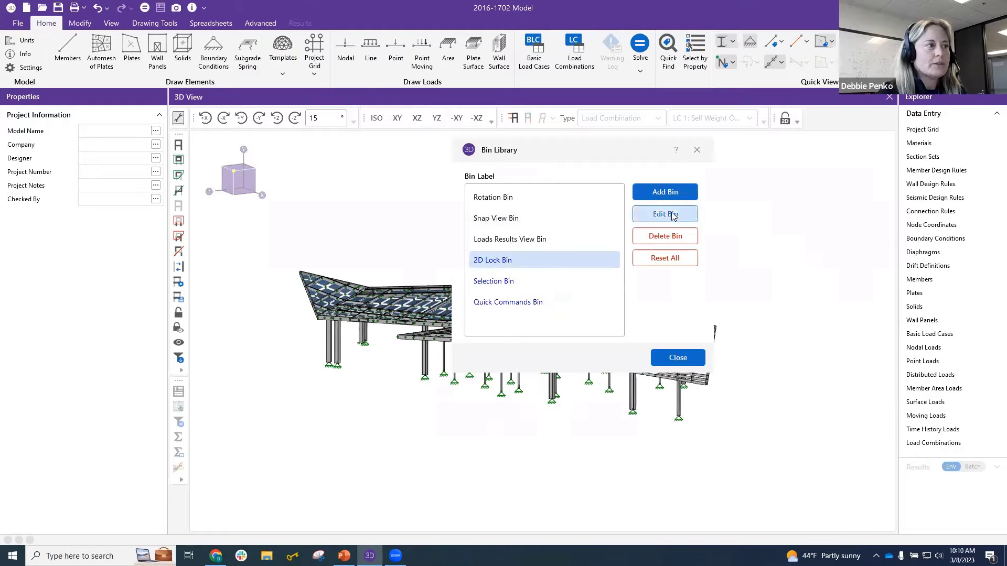
Step: Add the Results button from the View tools' Animate group to the 2D Lock Bin and save the bin
{"action": "scroll", "coordinate": [411, 310], "scroll_direction": "down", "scroll_amount": 1}
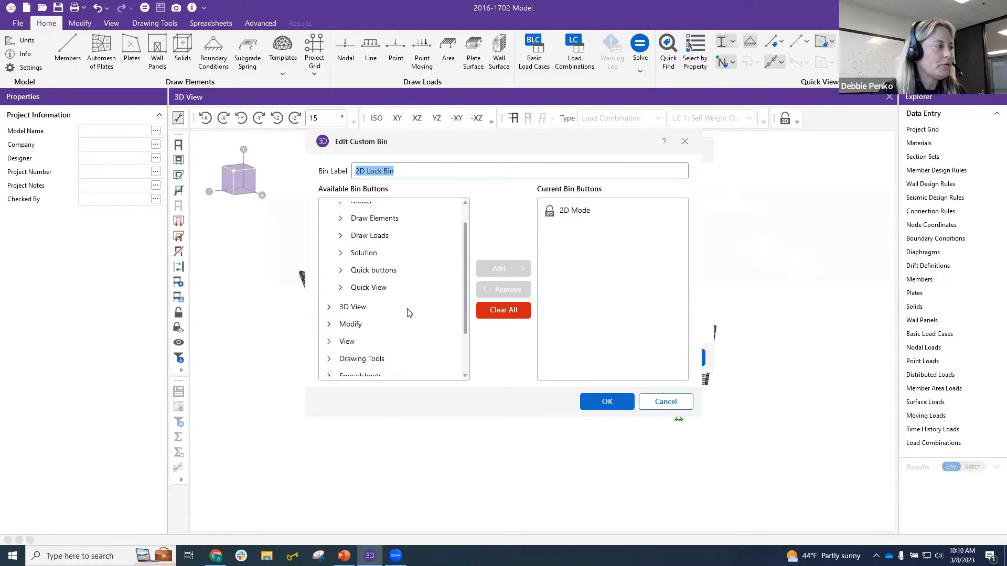
{"action": "left_click", "coordinate": [330, 342]}
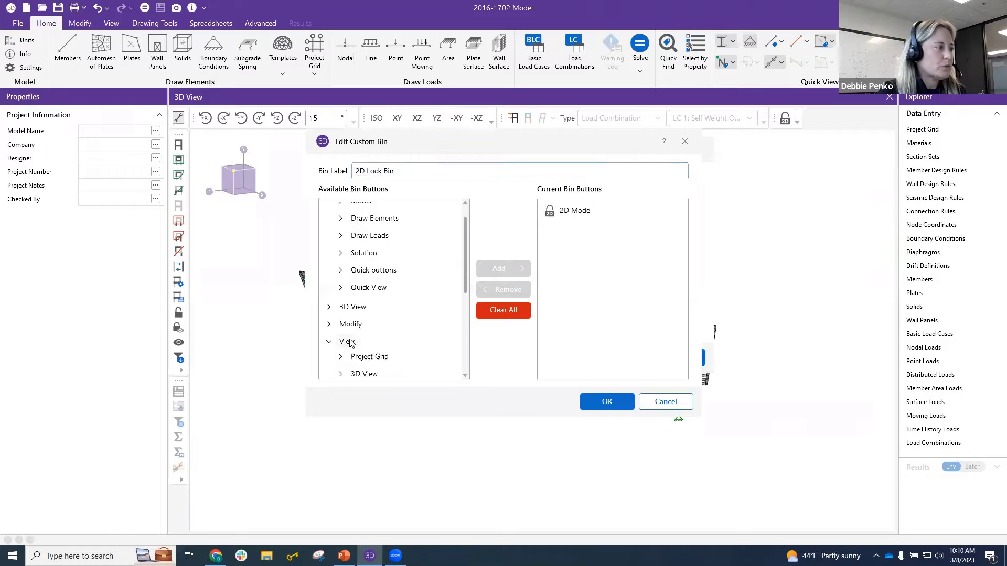
{"action": "scroll", "coordinate": [350, 343], "scroll_direction": "down", "scroll_amount": 3}
{"action": "left_click", "coordinate": [340, 334]}
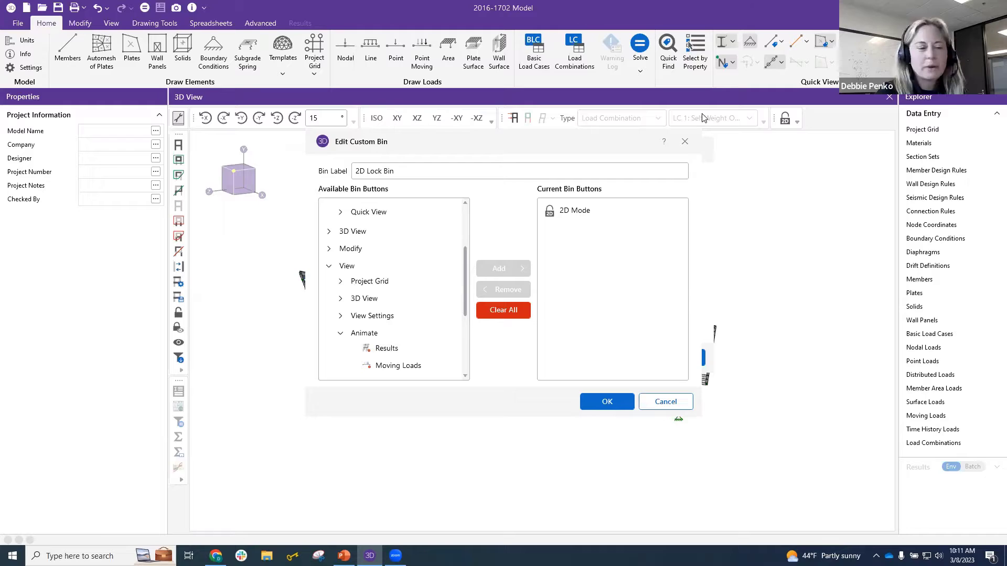
{"action": "left_click", "coordinate": [377, 350]}
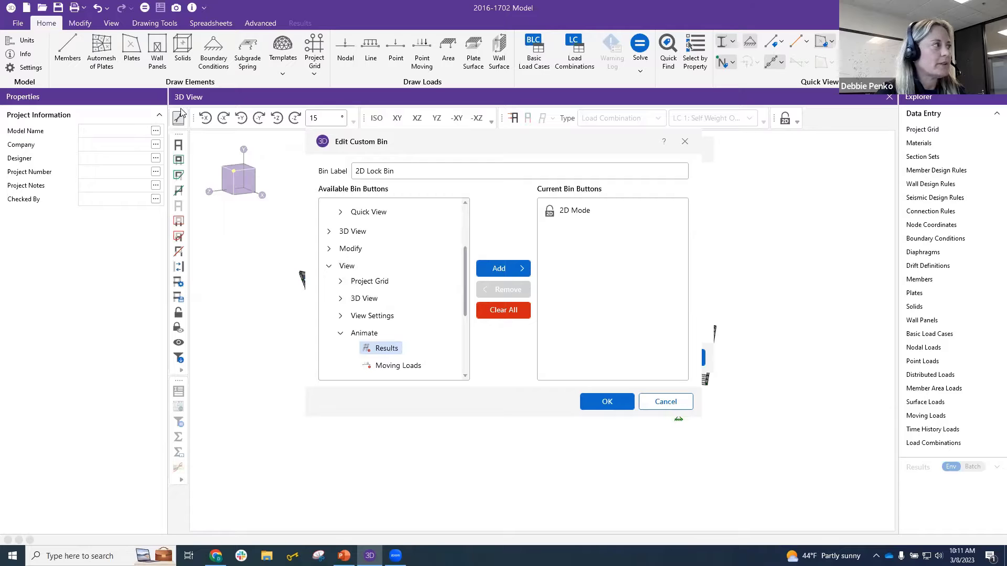
{"action": "left_click", "coordinate": [499, 268]}
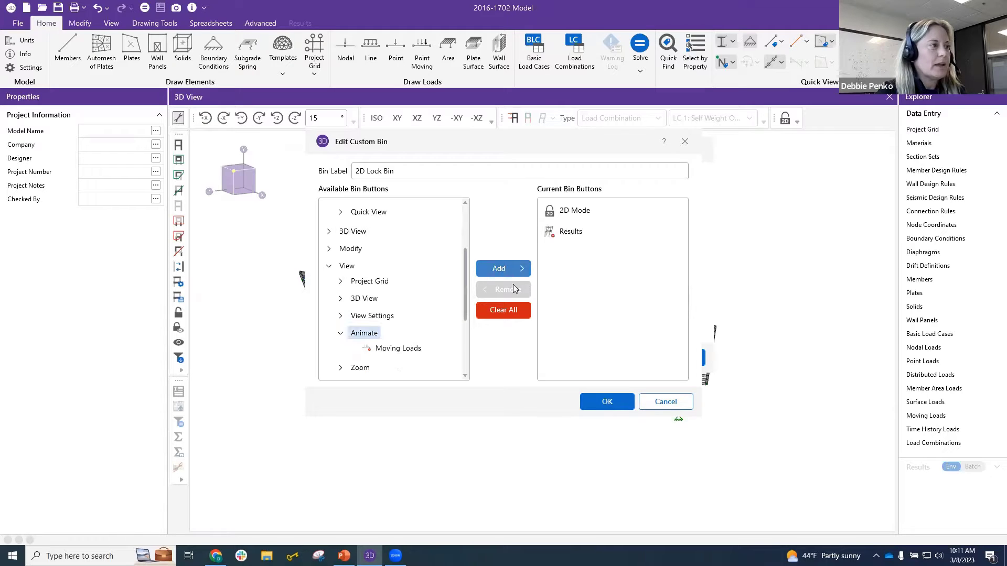
{"action": "left_click", "coordinate": [606, 401]}
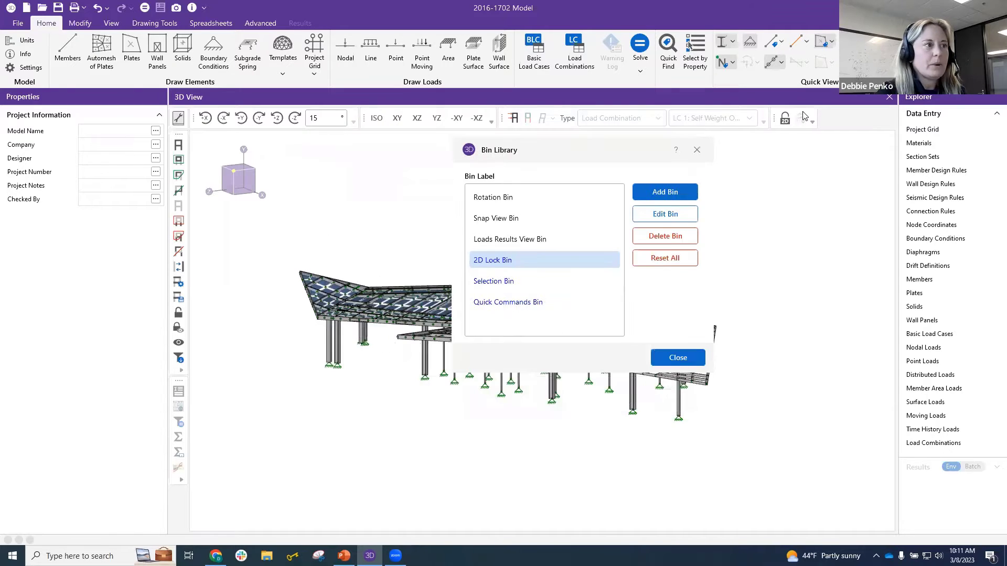
{"action": "left_click", "coordinate": [679, 357]}
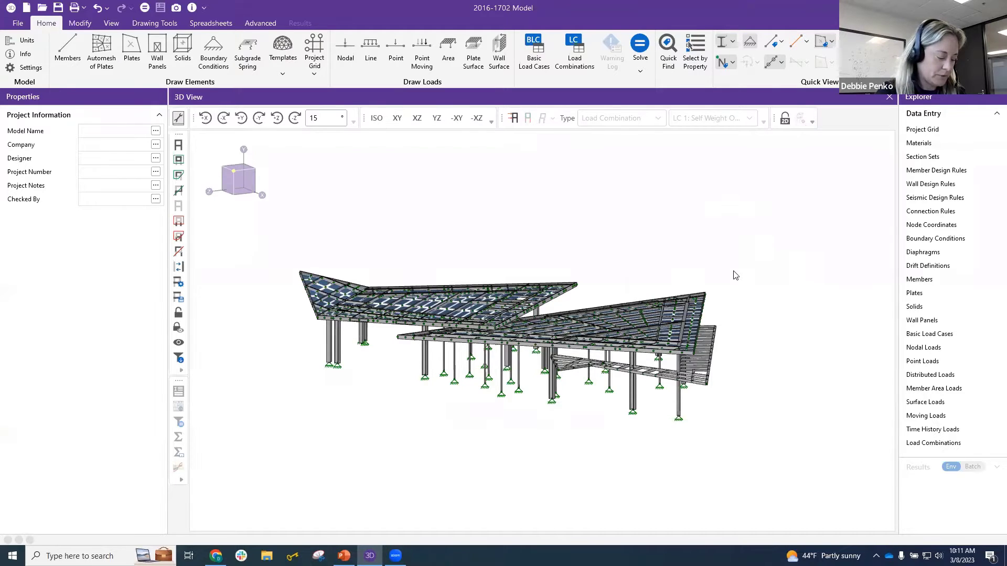
Step: Start the Match properties tool and pick the wide-flange column M23 beside the triangular canopy framing as the source member
{"action": "mouse_move", "coordinate": [703, 379]}
{"action": "middle_mouse_down"}
{"action": "mouse_move", "coordinate": [691, 384]}
{"action": "mouse_move", "coordinate": [713, 379]}
{"action": "middle_mouse_up"}
{"action": "middle_click_drag", "start_coordinate": [384, 415], "coordinate": [479, 427]}
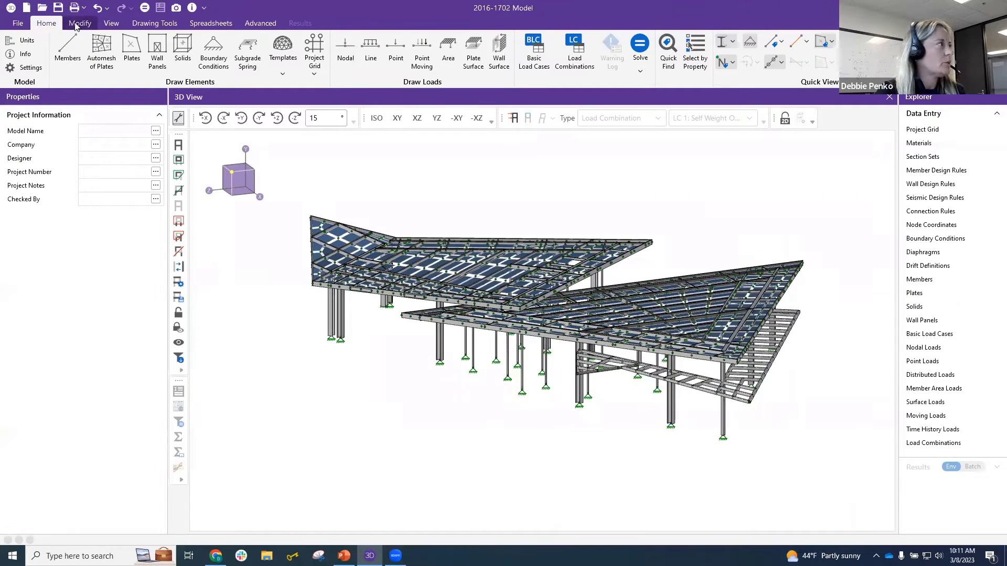
{"action": "left_click", "coordinate": [77, 24]}
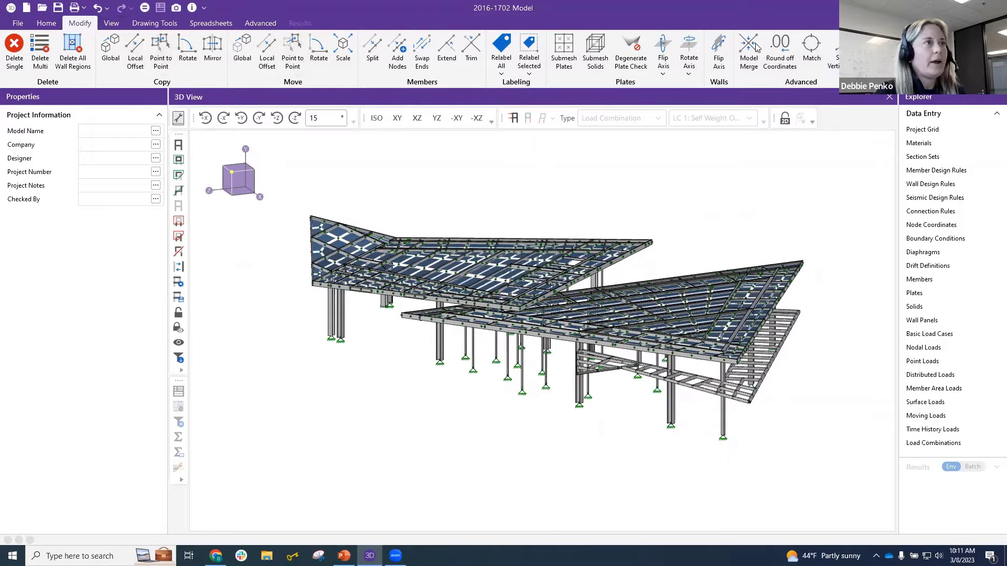
{"action": "left_click", "coordinate": [814, 49]}
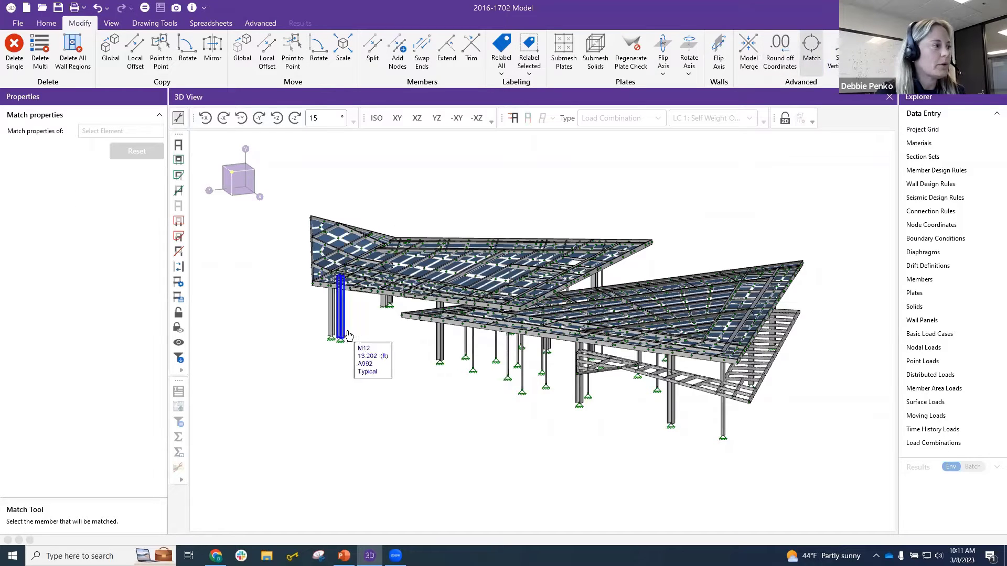
{"action": "scroll", "coordinate": [495, 389], "scroll_direction": "up", "scroll_amount": 1}
{"action": "scroll", "coordinate": [496, 389], "scroll_direction": "up", "scroll_amount": 1}
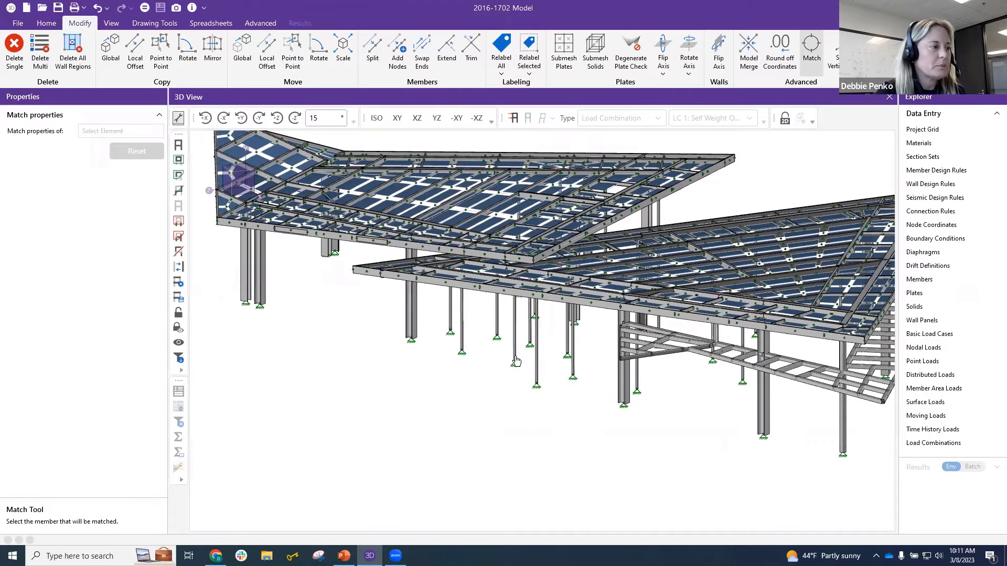
{"action": "scroll", "coordinate": [524, 367], "scroll_direction": "down", "scroll_amount": 2}
{"action": "scroll", "coordinate": [365, 346], "scroll_direction": "up", "scroll_amount": 1}
{"action": "scroll", "coordinate": [364, 332], "scroll_direction": "up", "scroll_amount": 1}
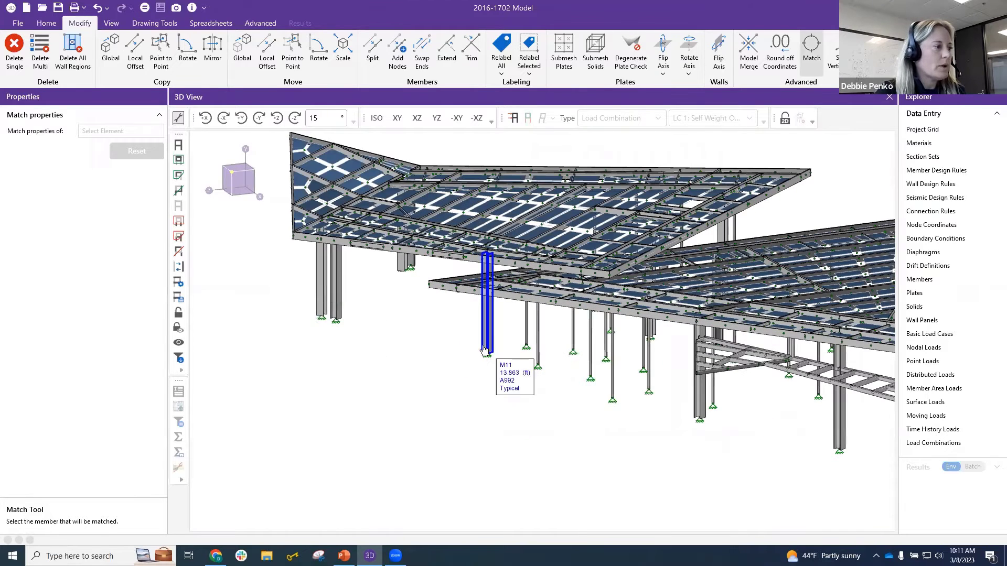
{"action": "scroll", "coordinate": [703, 420], "scroll_direction": "up", "scroll_amount": 1}
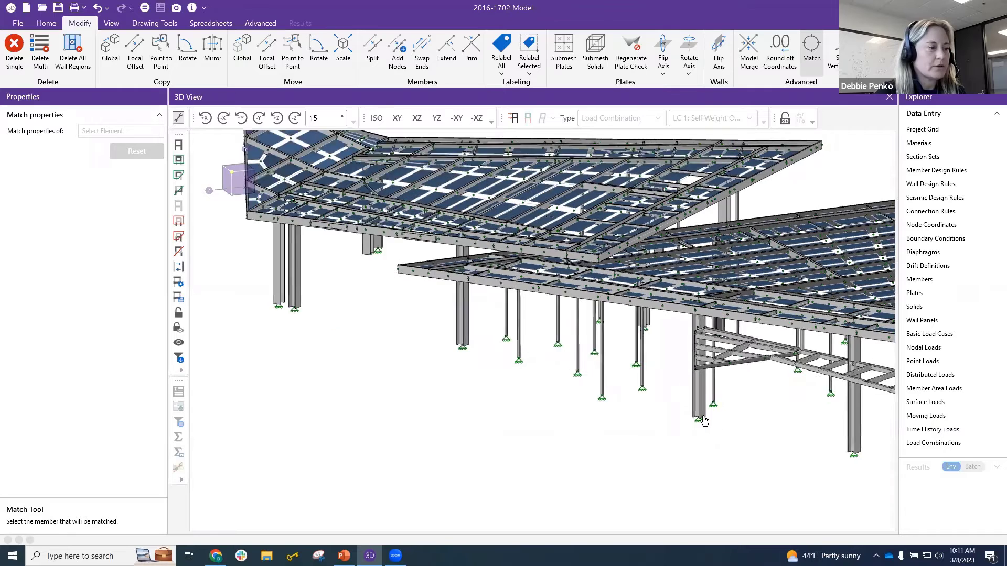
{"action": "scroll", "coordinate": [703, 421], "scroll_direction": "up", "scroll_amount": 1}
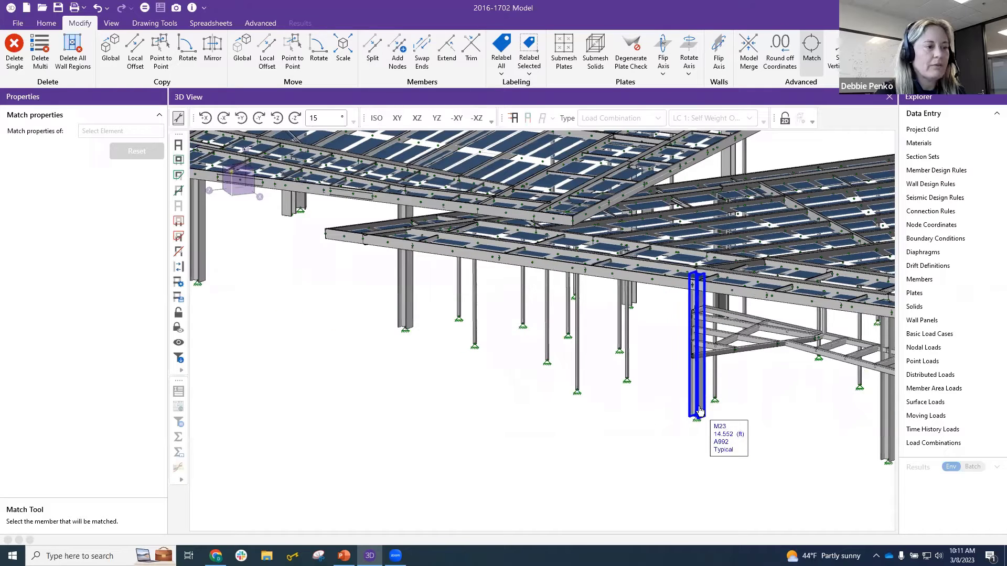
{"action": "left_click", "coordinate": [700, 410]}
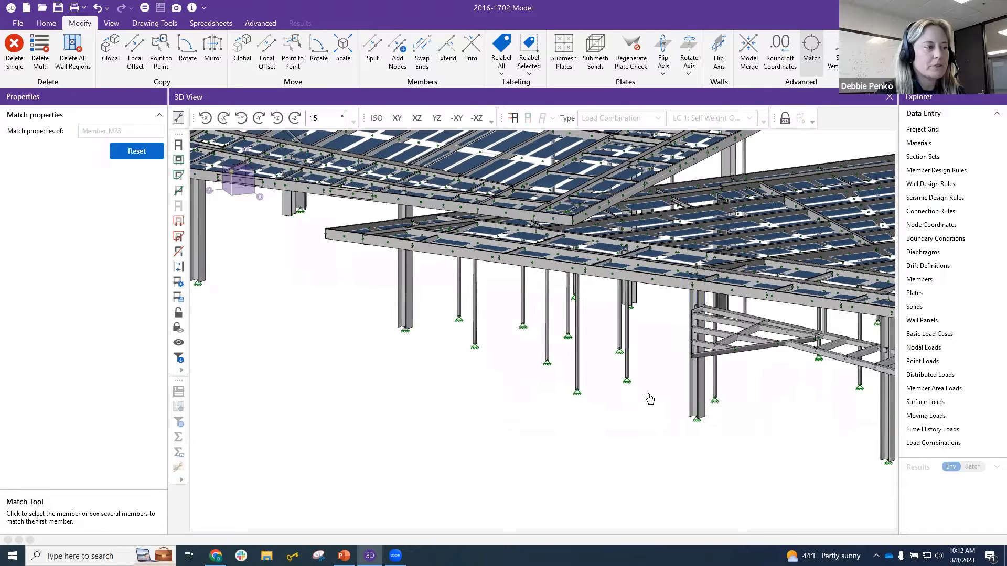
Step: Apply the source column's properties to two slender columns under the front roof edge and end the Match tool
{"action": "left_click", "coordinate": [577, 371]}
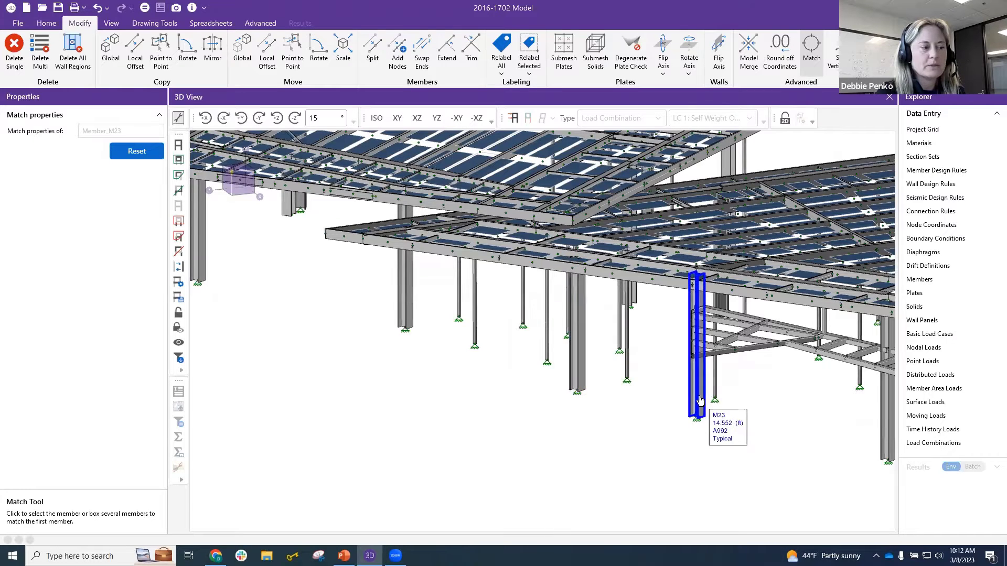
{"action": "scroll", "coordinate": [644, 431], "scroll_direction": "down", "scroll_amount": 2}
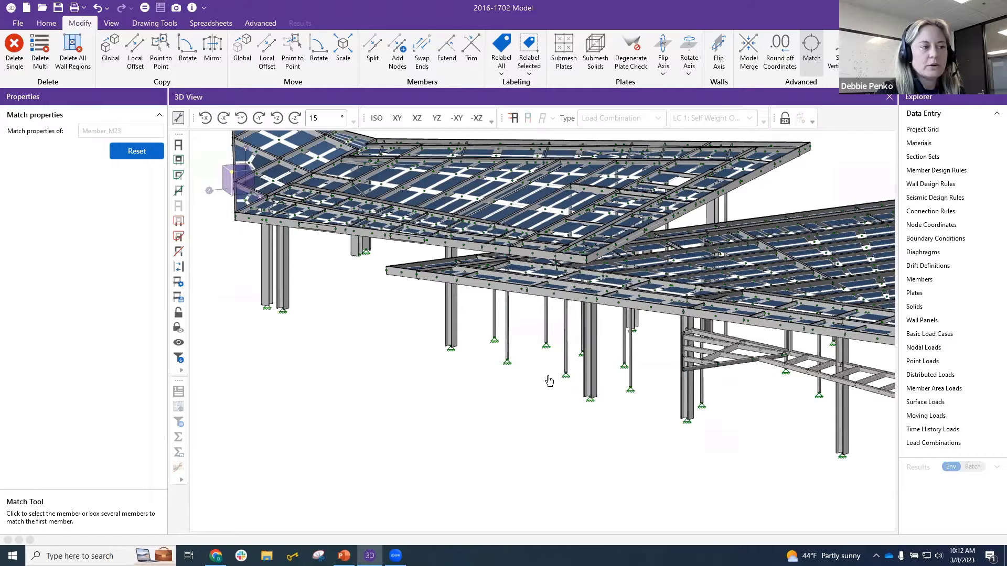
{"action": "left_click", "coordinate": [509, 357]}
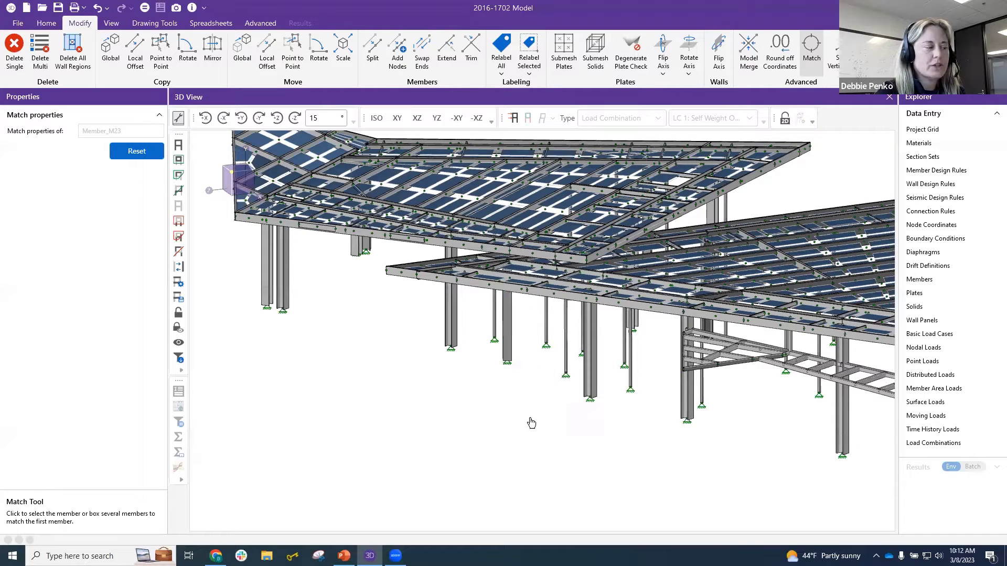
{"action": "middle_click_drag", "start_coordinate": [515, 422], "coordinate": [550, 422], "text": "shift"}
{"action": "middle_click_drag", "start_coordinate": [560, 381], "coordinate": [680, 404], "text": "shift"}
{"action": "key", "text": "Escape"}
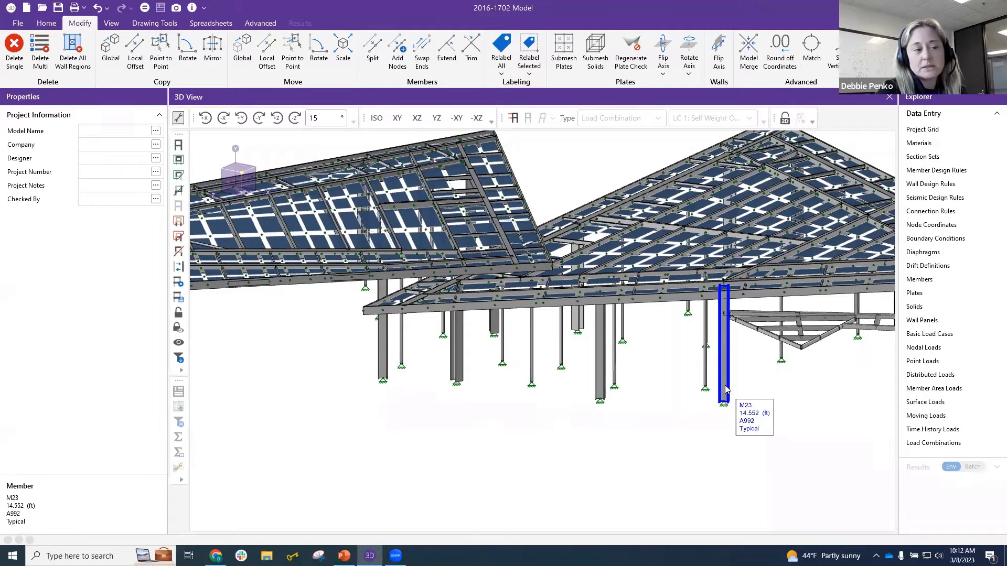
Step: Turn off Material and Design Rule in the member hover details and check the tooltip on the columns
{"action": "right_click", "coordinate": [726, 389]}
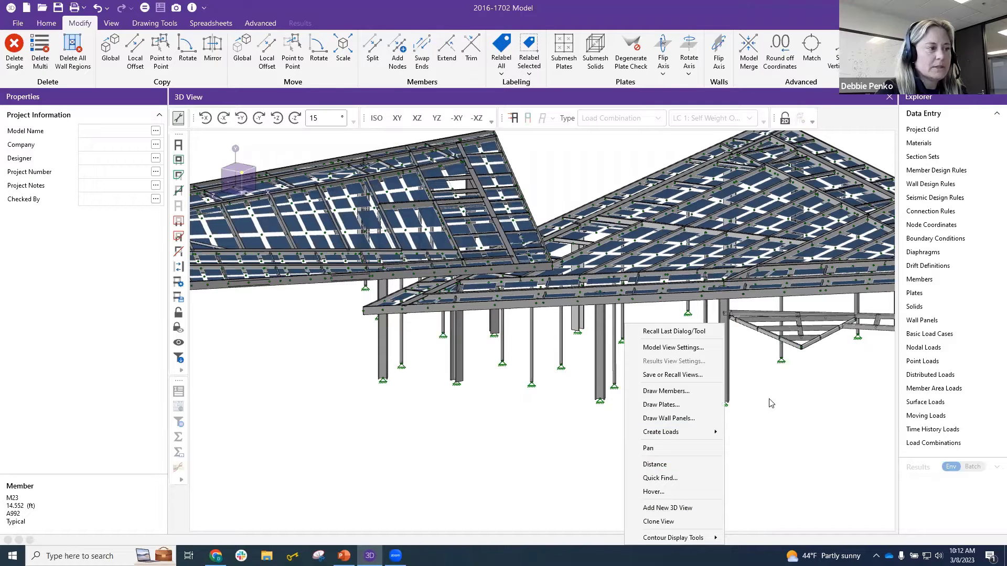
{"action": "left_click", "coordinate": [680, 493]}
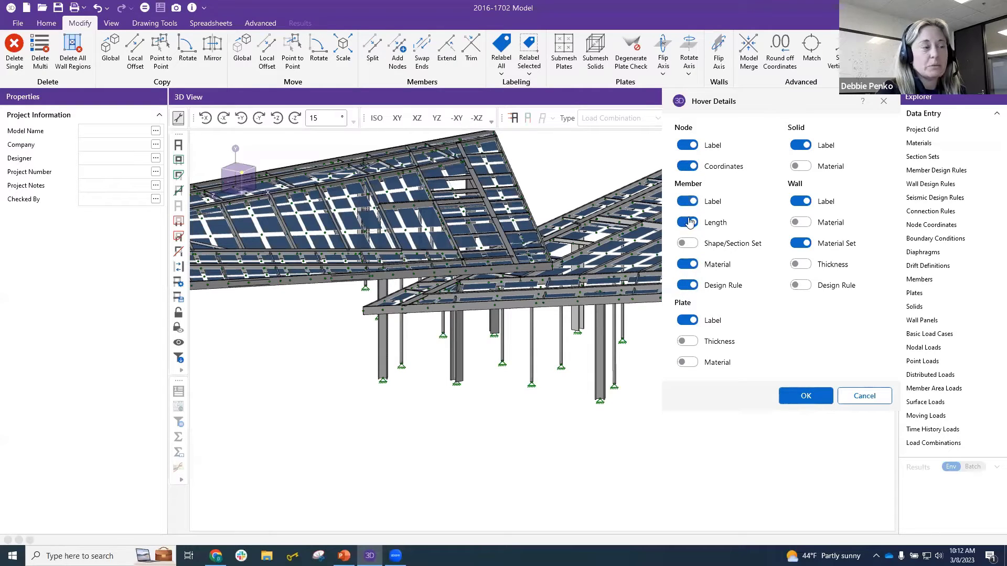
{"action": "left_click", "coordinate": [687, 264]}
{"action": "left_click", "coordinate": [687, 285]}
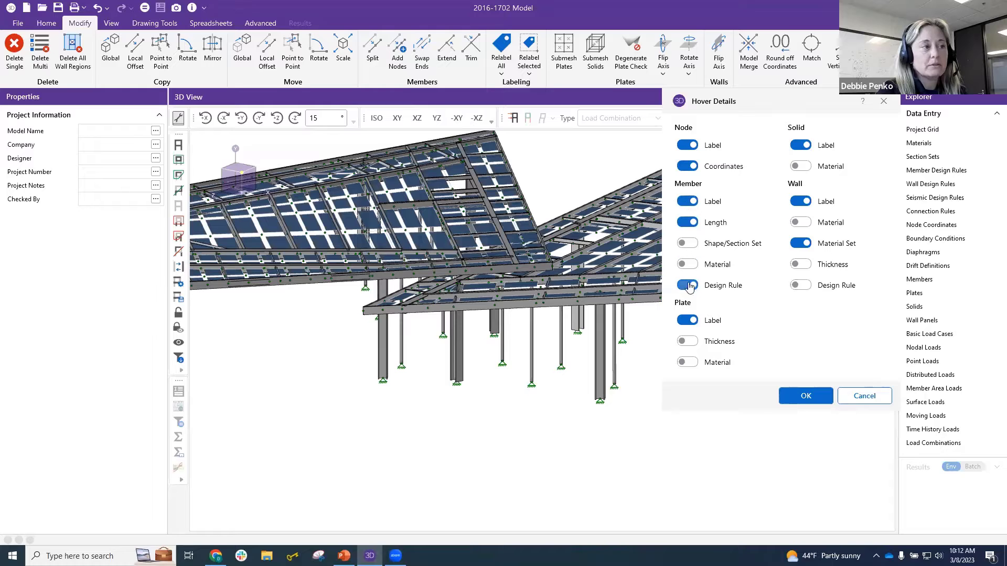
{"action": "left_click", "coordinate": [797, 397]}
{"action": "mouse_move", "coordinate": [728, 373]}
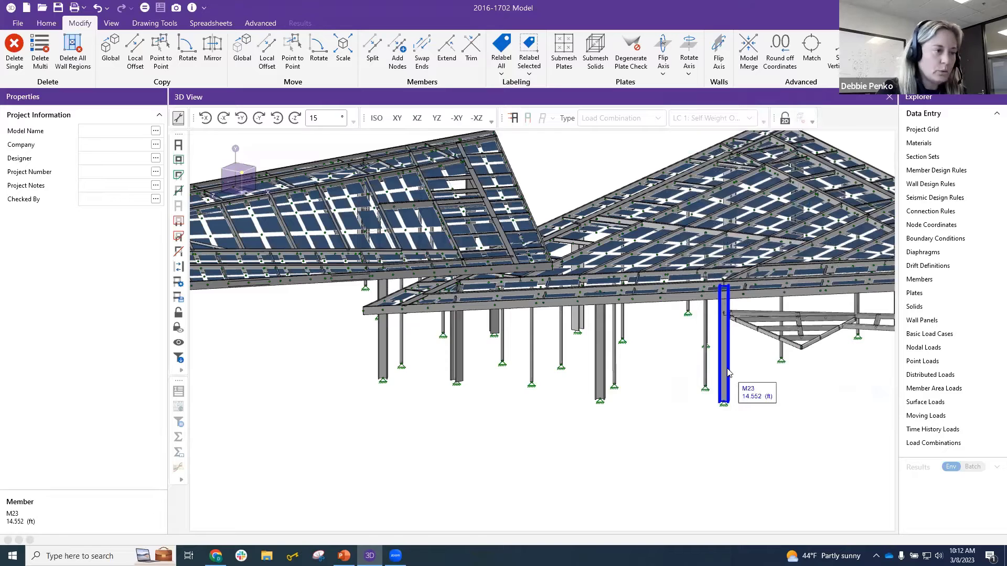
{"action": "mouse_move", "coordinate": [775, 338]}
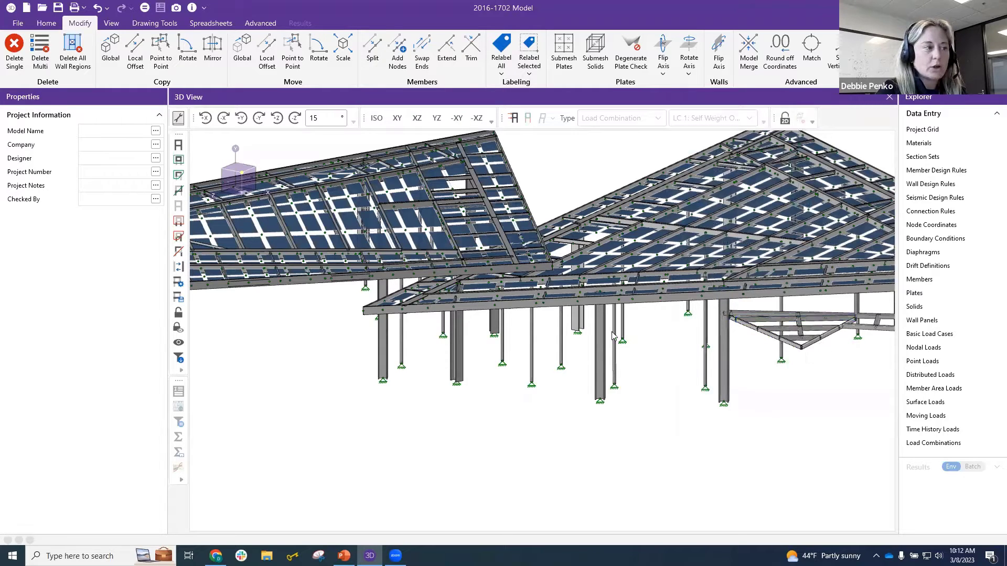
{"action": "mouse_move", "coordinate": [602, 351]}
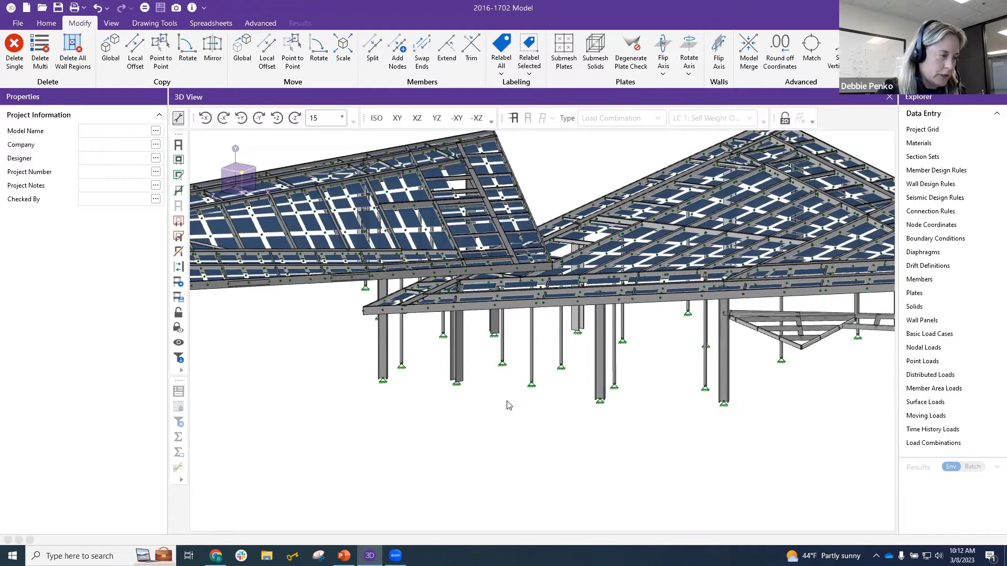
Step: Switch the member display from rendered shapes to wireframe lines, with the triangular canopy framing in view
{"action": "scroll", "coordinate": [507, 401], "scroll_direction": "down", "scroll_amount": 1}
{"action": "middle_click_drag", "start_coordinate": [629, 417], "coordinate": [684, 377]}
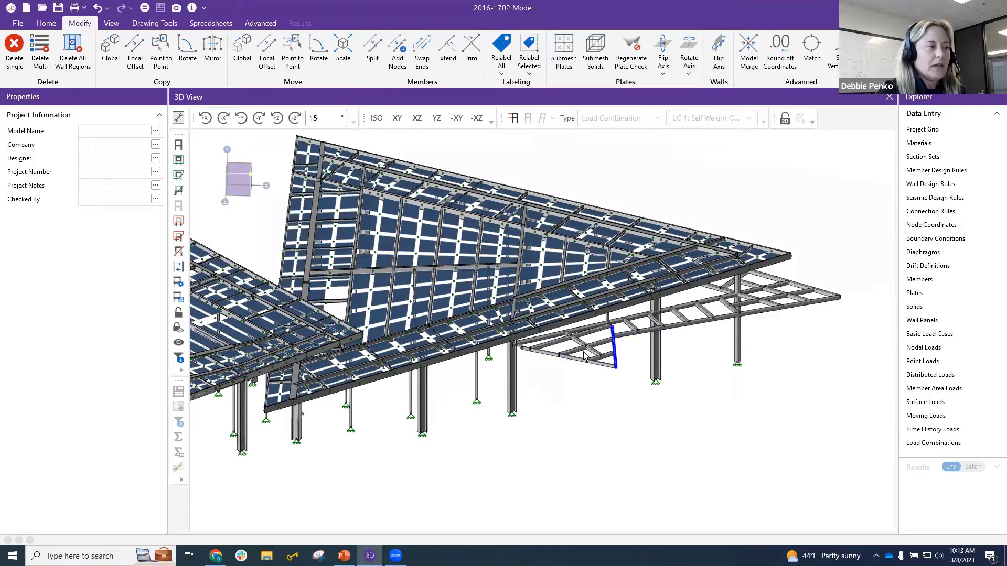
{"action": "scroll", "coordinate": [533, 358], "scroll_direction": "up", "scroll_amount": 1}
{"action": "scroll", "coordinate": [528, 357], "scroll_direction": "up", "scroll_amount": 1}
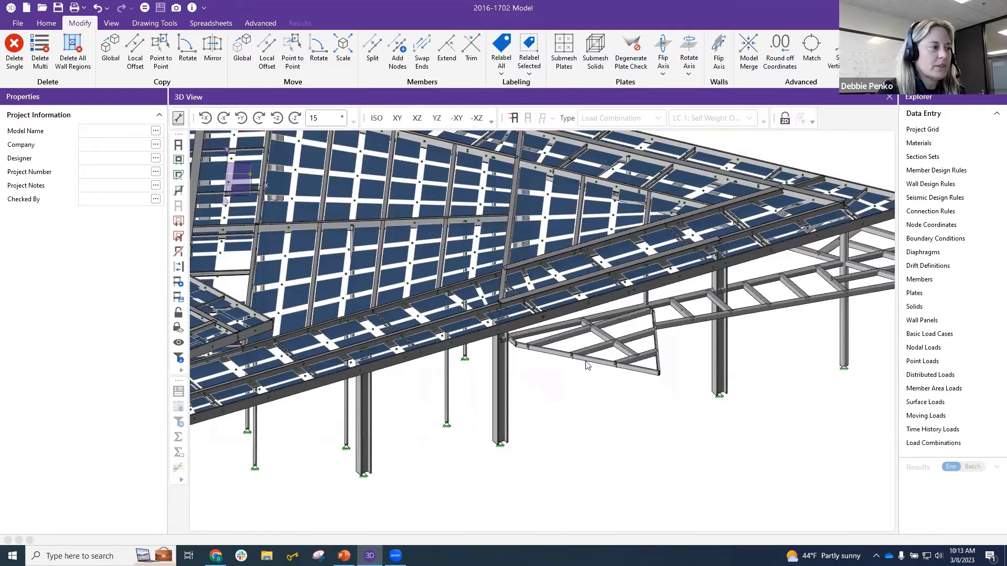
{"action": "scroll", "coordinate": [655, 375], "scroll_direction": "down", "scroll_amount": 4}
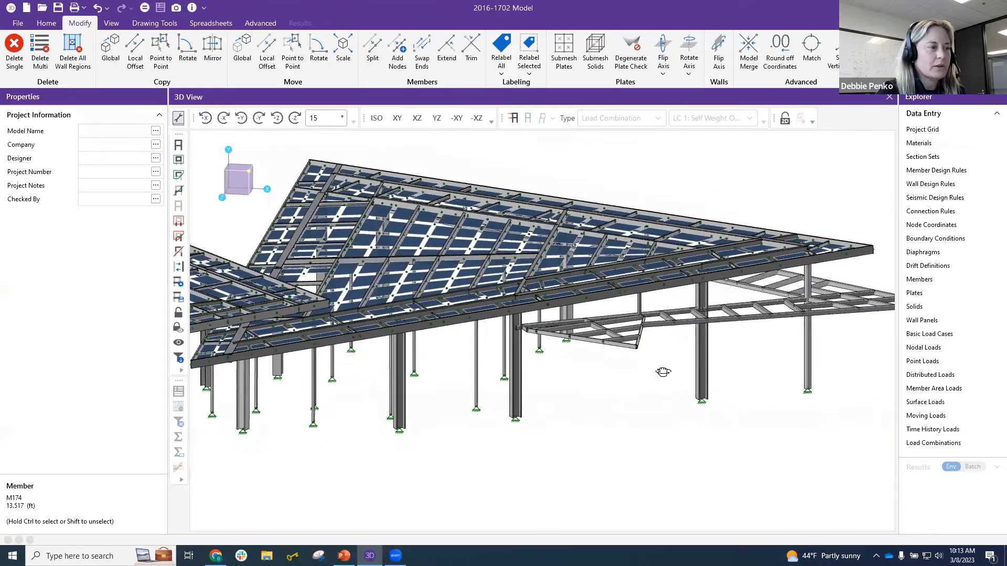
{"action": "middle_click_drag", "start_coordinate": [662, 372], "coordinate": [669, 315]}
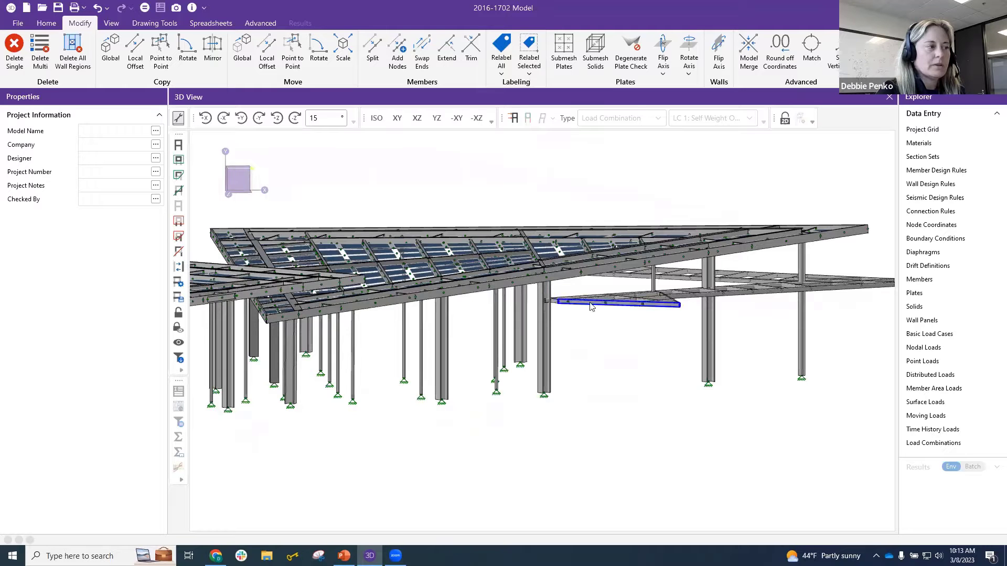
{"action": "scroll", "coordinate": [580, 342], "scroll_direction": "up", "scroll_amount": 5}
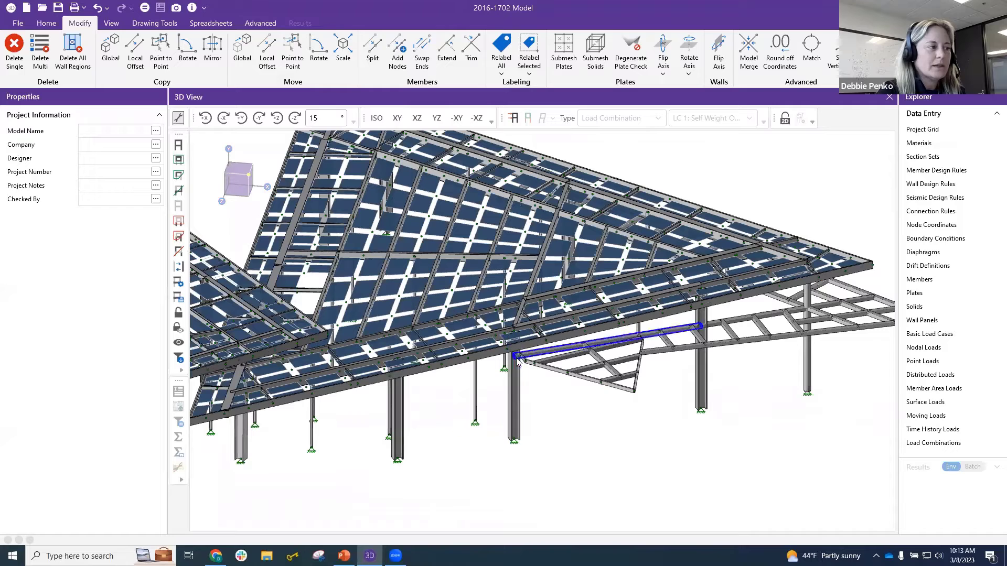
{"action": "left_click", "coordinate": [45, 23]}
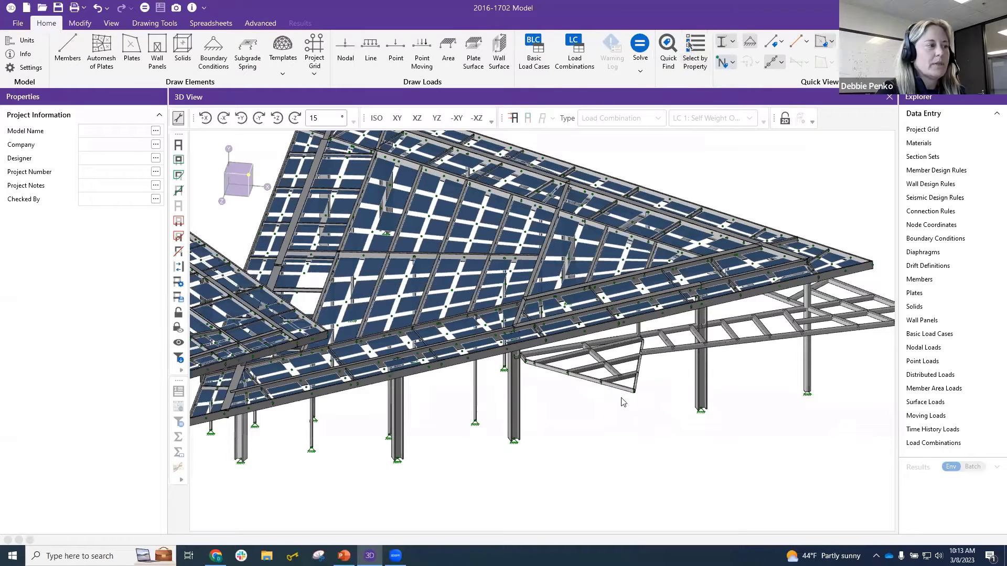
{"action": "left_click", "coordinate": [724, 42]}
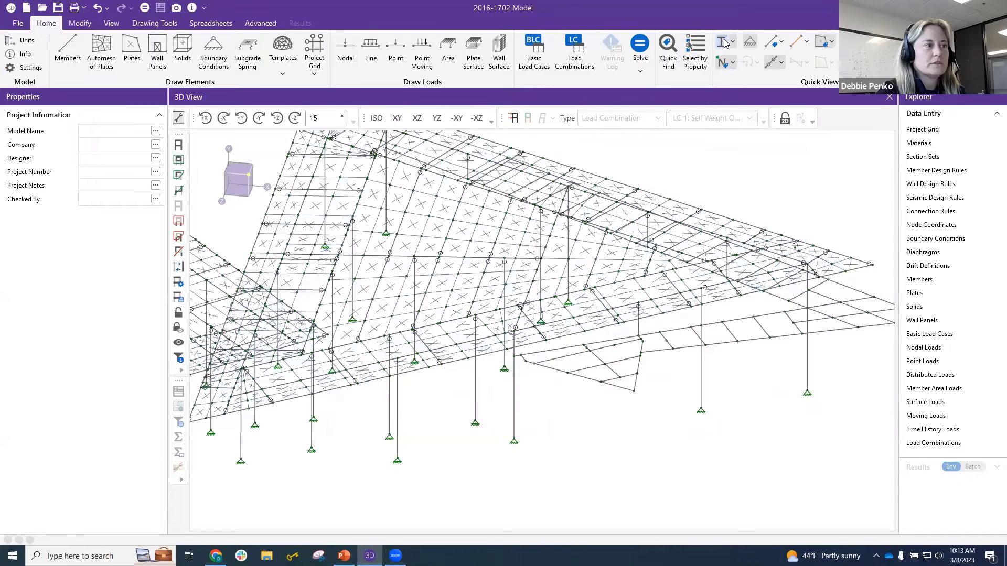
Step: Start the Draw Members tool and briefly show and hide the rectangular drawing grid
{"action": "left_click", "coordinate": [161, 28]}
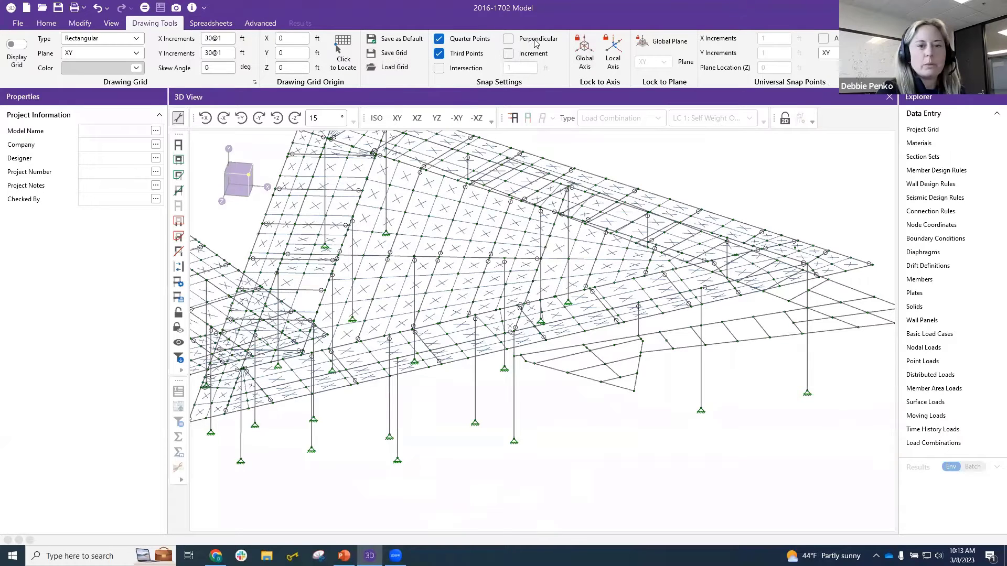
{"action": "left_click", "coordinate": [47, 23]}
{"action": "left_click", "coordinate": [58, 58]}
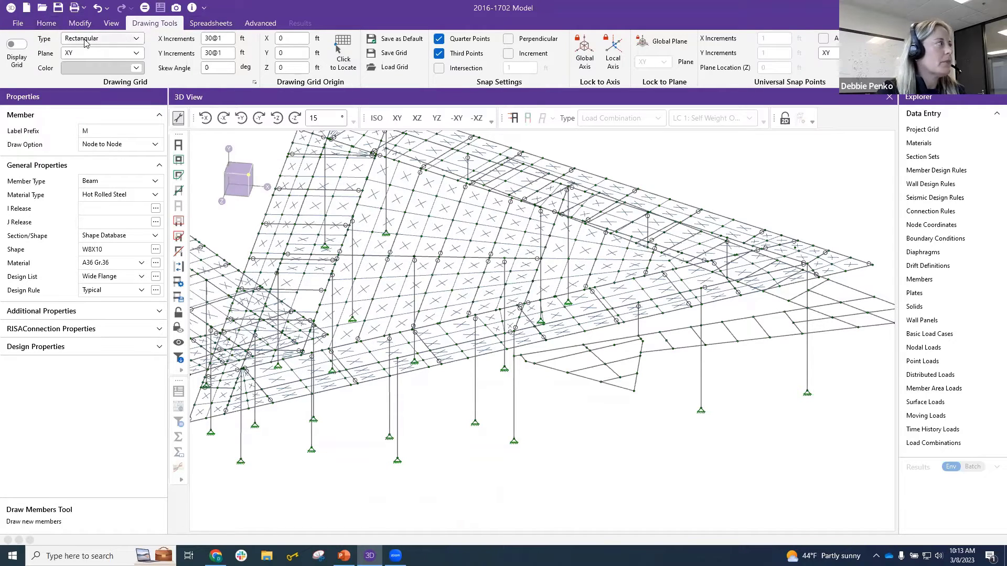
{"action": "left_click", "coordinate": [15, 45]}
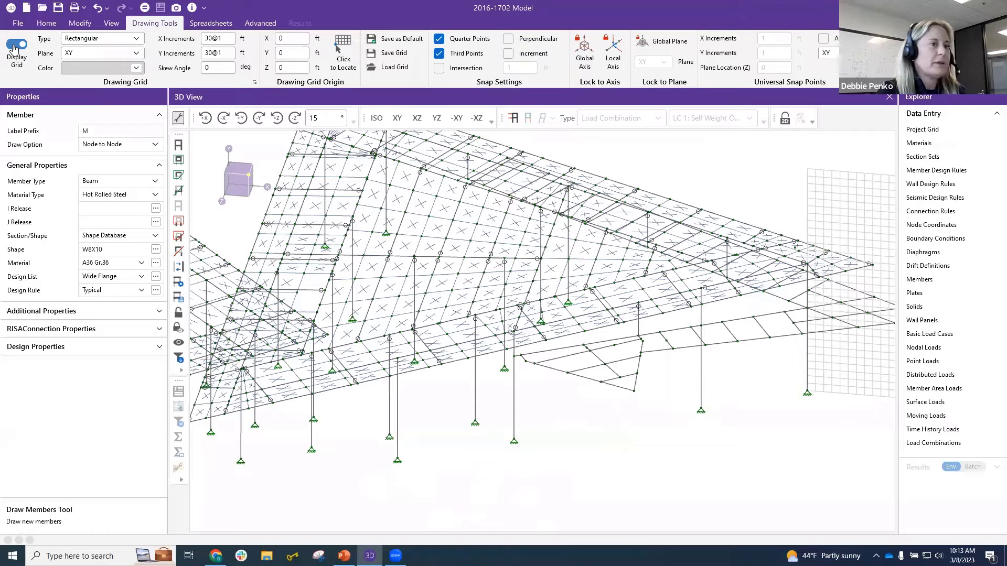
{"action": "left_click", "coordinate": [15, 45]}
Step: Start locking the drawing direction to a local axis and enable the Increment snap with a 5 ft spacing
{"action": "scroll", "coordinate": [577, 338], "scroll_direction": "up", "scroll_amount": 5}
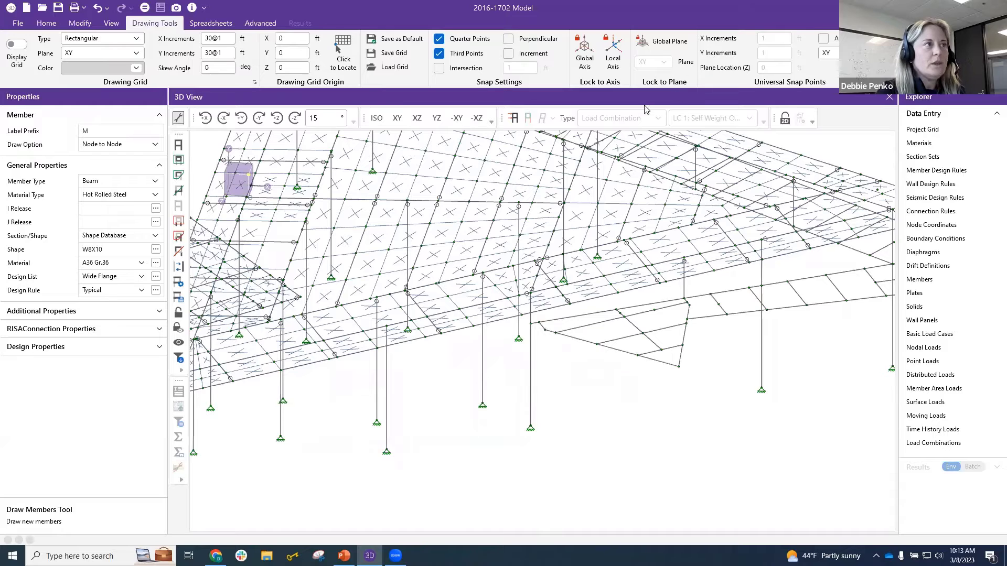
{"action": "left_click", "coordinate": [612, 52]}
{"action": "scroll", "coordinate": [615, 352], "scroll_direction": "up", "scroll_amount": 2}
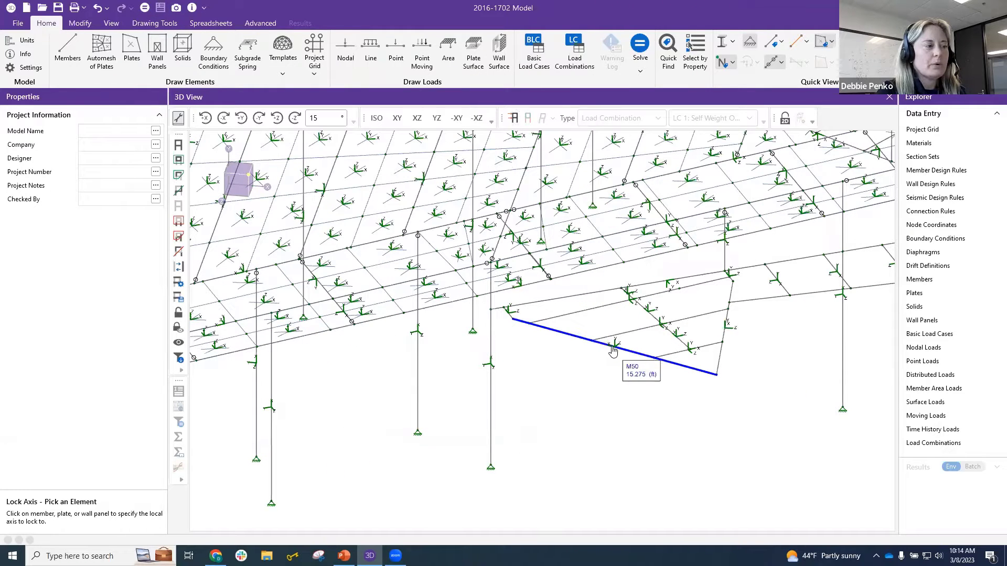
{"action": "scroll", "coordinate": [611, 350], "scroll_direction": "up", "scroll_amount": 2}
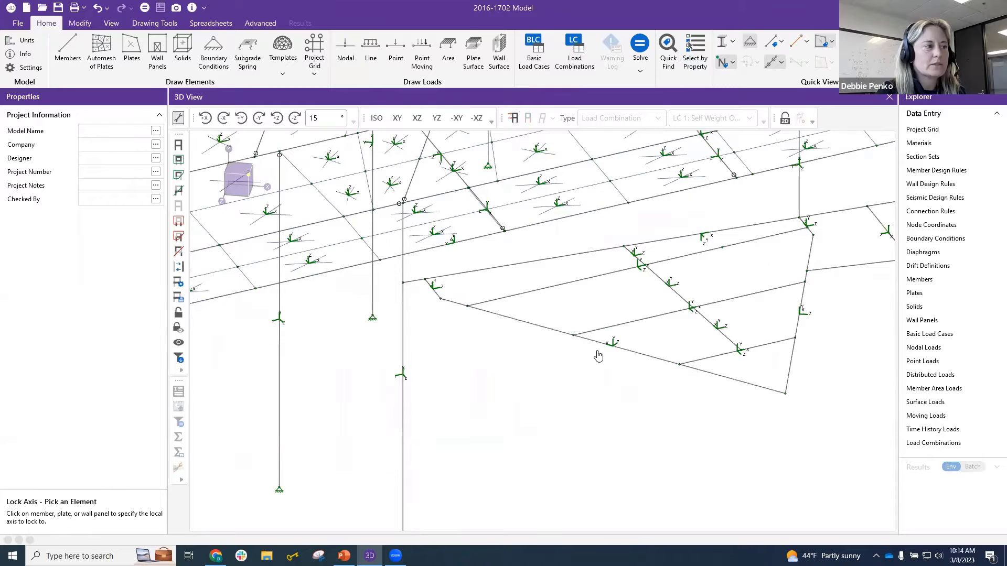
{"action": "scroll", "coordinate": [614, 349], "scroll_direction": "up", "scroll_amount": 3}
{"action": "scroll", "coordinate": [617, 346], "scroll_direction": "down", "scroll_amount": 2}
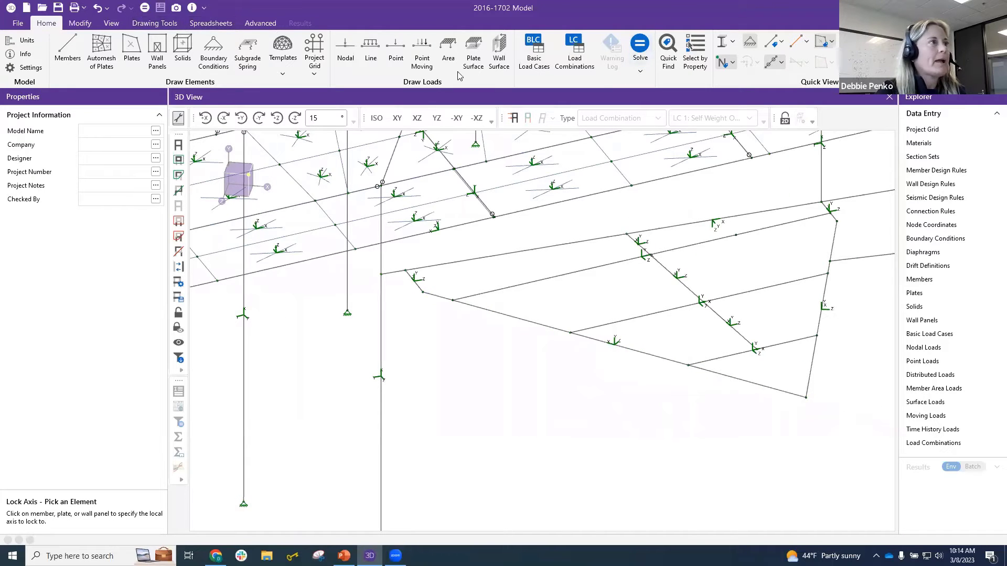
{"action": "left_click", "coordinate": [155, 23]}
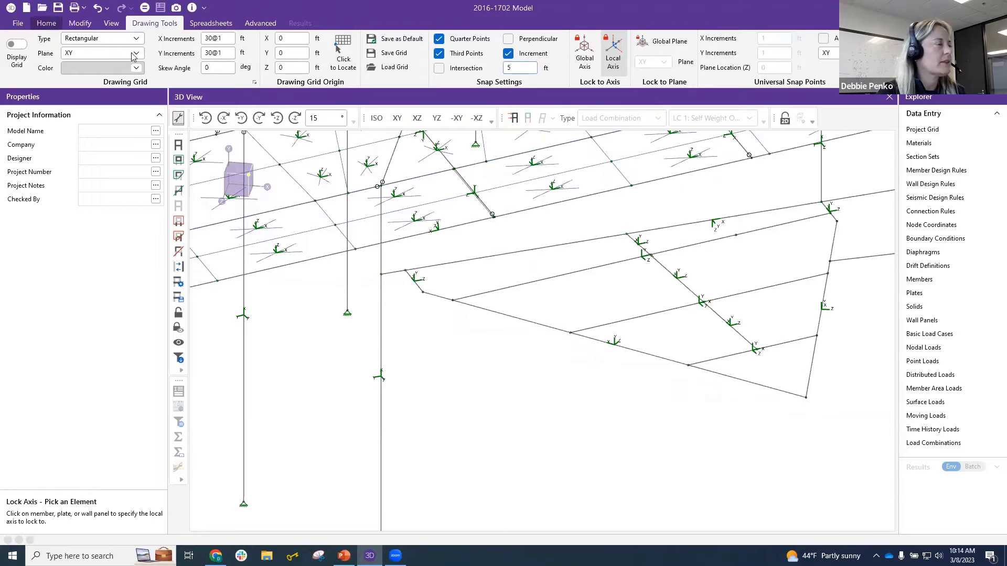
Step: Pick the sloping edge beam M50 of the triangular framing as the local axis reference for drawing
{"action": "scroll", "coordinate": [526, 322], "scroll_direction": "down", "scroll_amount": 1}
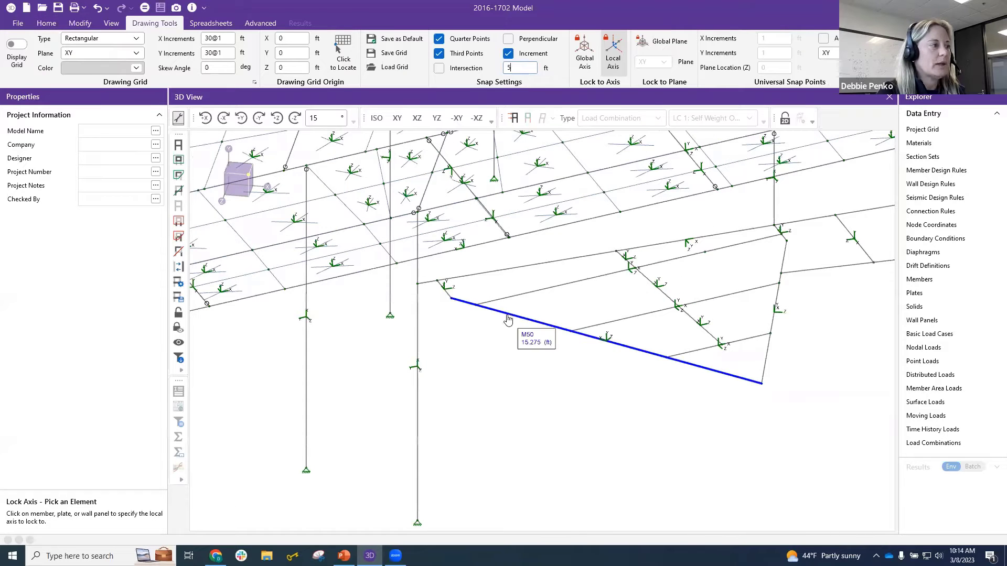
{"action": "left_click", "coordinate": [526, 322]}
{"action": "scroll", "coordinate": [508, 314], "scroll_direction": "up", "scroll_amount": 1}
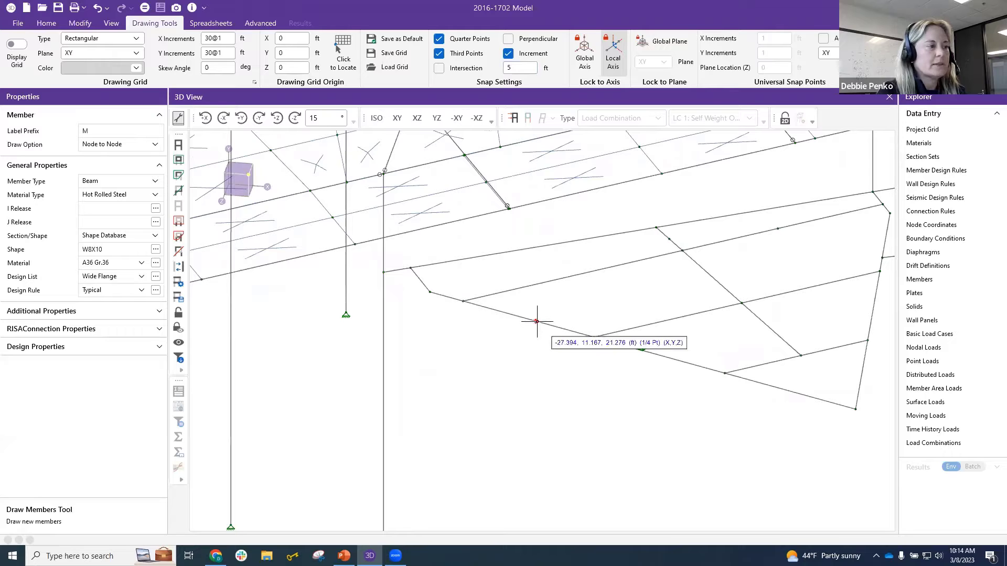
Step: Turn off the Quarter Points and Third Points snaps and start a member on sloping edge beam M50
{"action": "left_click", "coordinate": [438, 53]}
{"action": "left_click", "coordinate": [439, 38]}
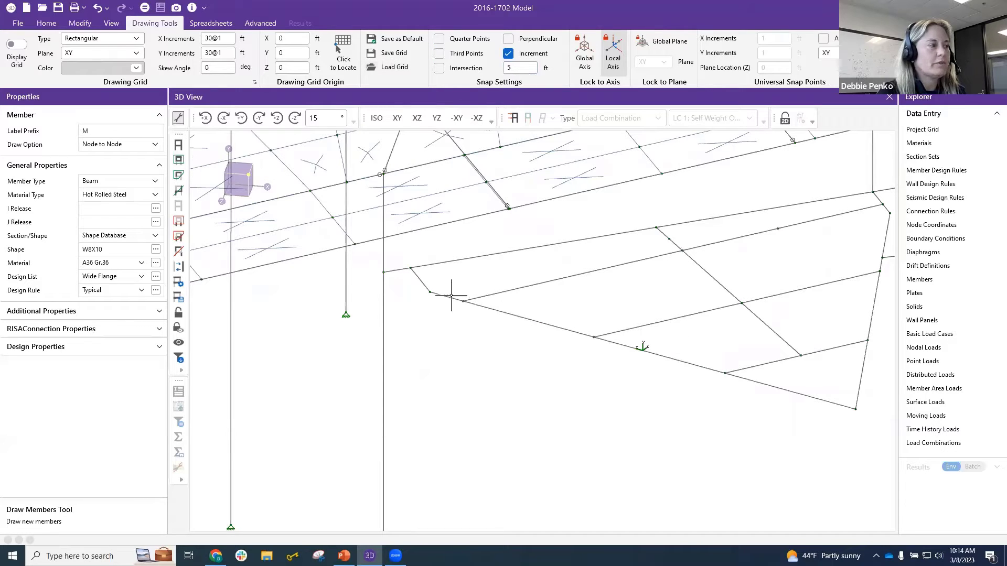
{"action": "left_click", "coordinate": [576, 332]}
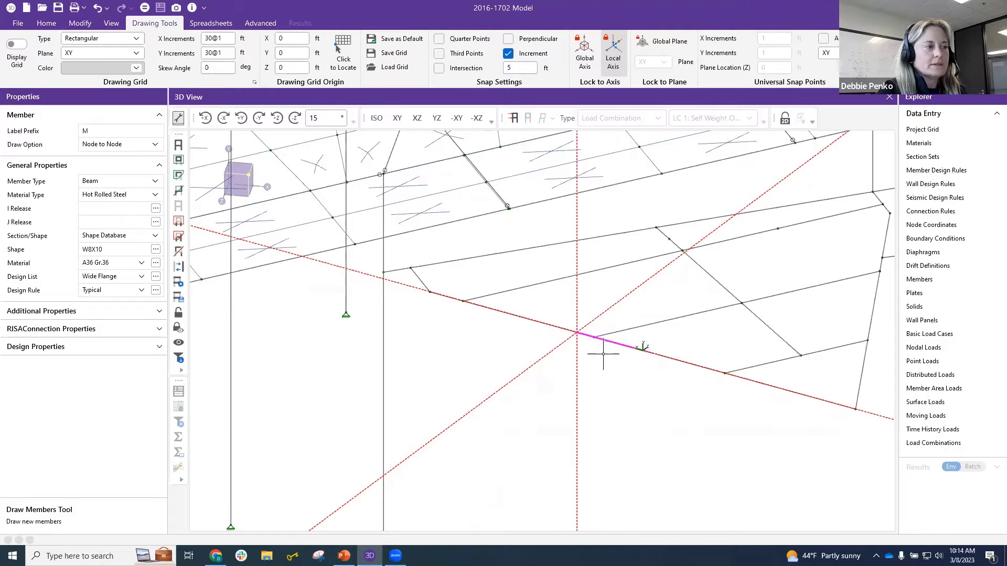
Step: Set the snap increment to 2.5 ft and finish a short stub member outward from the edge beam along the locked local axis
{"action": "left_click", "coordinate": [516, 67]}
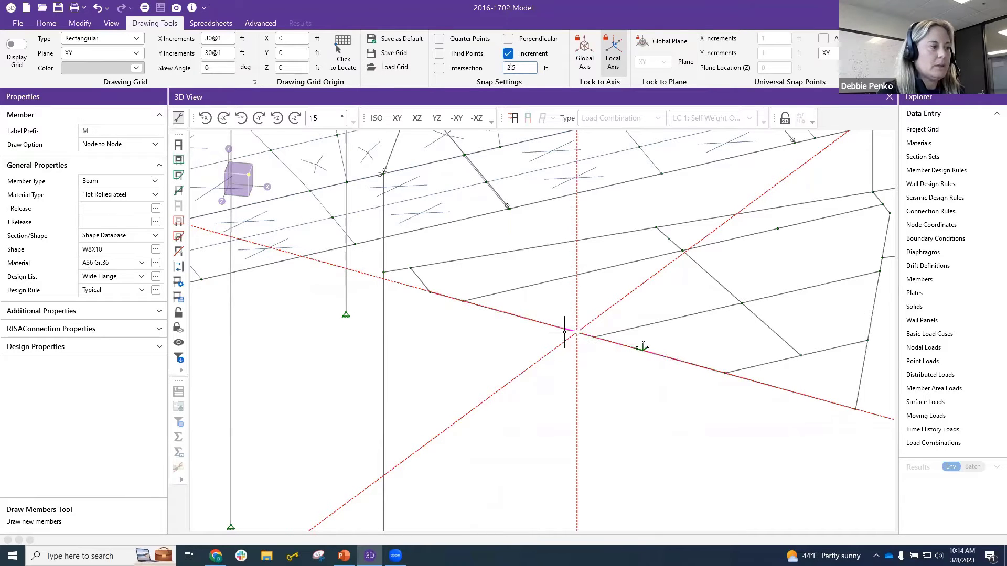
{"action": "left_click", "coordinate": [534, 363]}
{"action": "scroll", "coordinate": [533, 395], "scroll_direction": "down", "scroll_amount": 1}
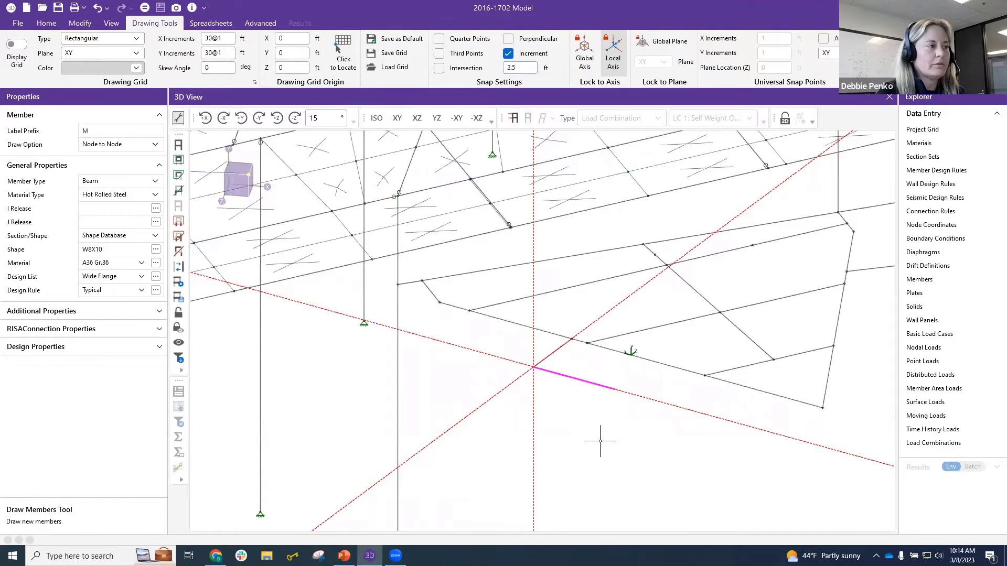
{"action": "key", "text": "Escape"}
{"action": "key", "text": "Escape"}
{"action": "mouse_move", "coordinate": [614, 400]}
{"action": "middle_mouse_down", "text": "shift"}
{"action": "mouse_move", "coordinate": [604, 397]}
{"action": "mouse_move", "coordinate": [611, 370]}
{"action": "mouse_move", "coordinate": [742, 328]}
{"action": "middle_mouse_up", "text": "shift"}
{"action": "middle_click_drag", "start_coordinate": [659, 387], "coordinate": [654, 385], "text": "shift"}
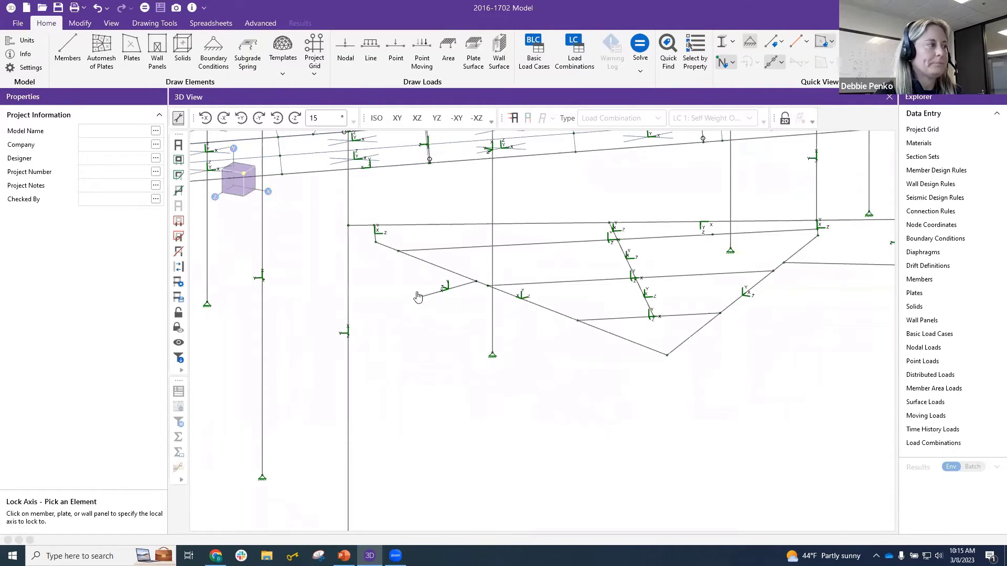
Step: Draw a member from the stub's free end to the adjacent column, snapping to it with an 8 ft increment
{"action": "left_click", "coordinate": [67, 47]}
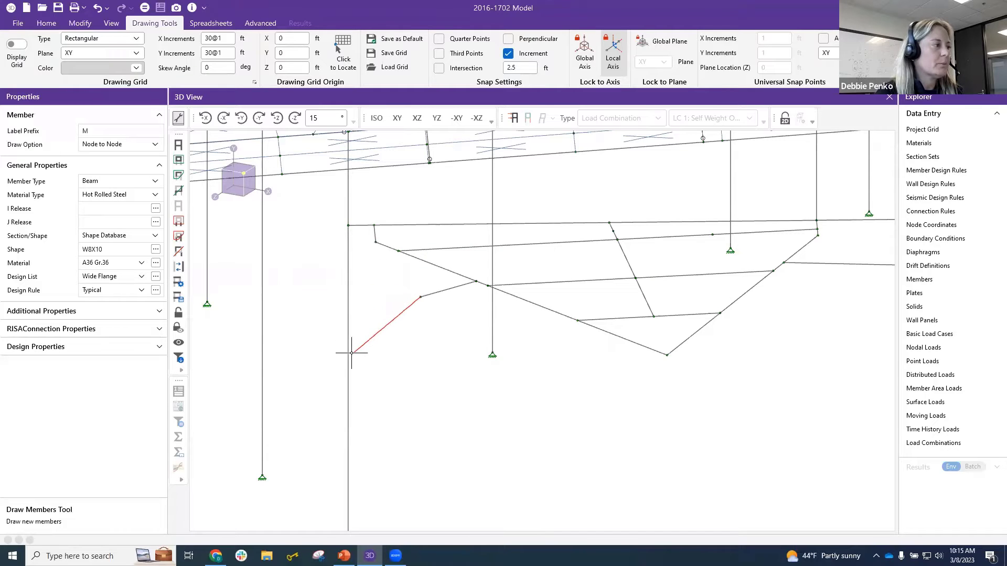
{"action": "scroll", "coordinate": [350, 352], "scroll_direction": "down", "scroll_amount": 1}
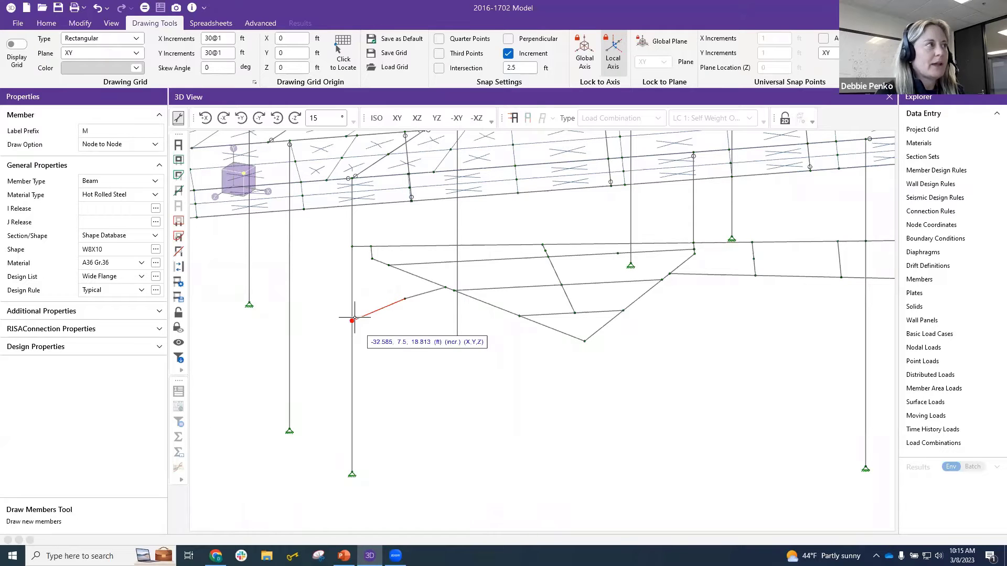
{"action": "left_click", "coordinate": [528, 68]}
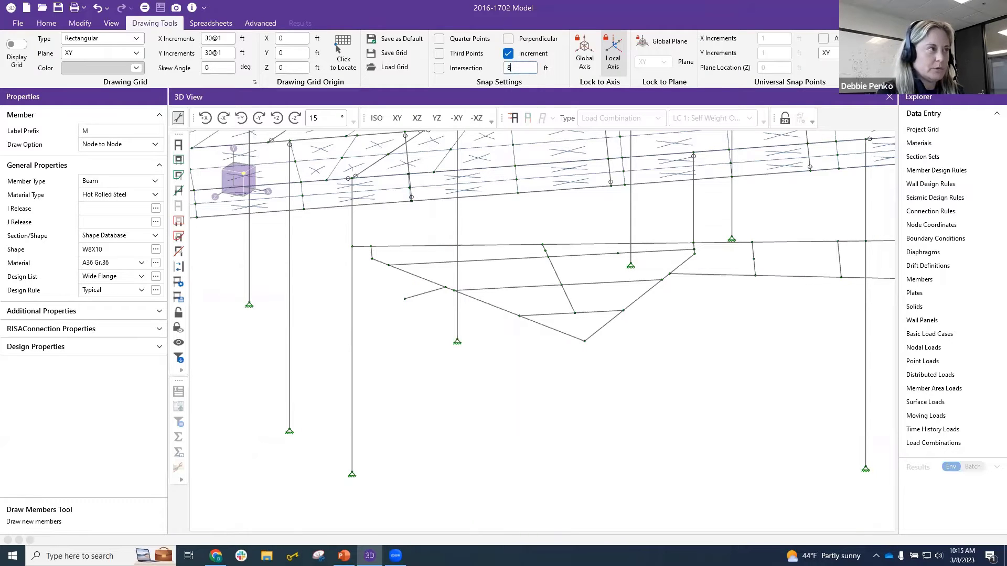
{"action": "left_click", "coordinate": [351, 310]}
{"action": "right_click", "coordinate": [551, 437]}
{"action": "middle_click_drag", "start_coordinate": [525, 424], "coordinate": [672, 393]}
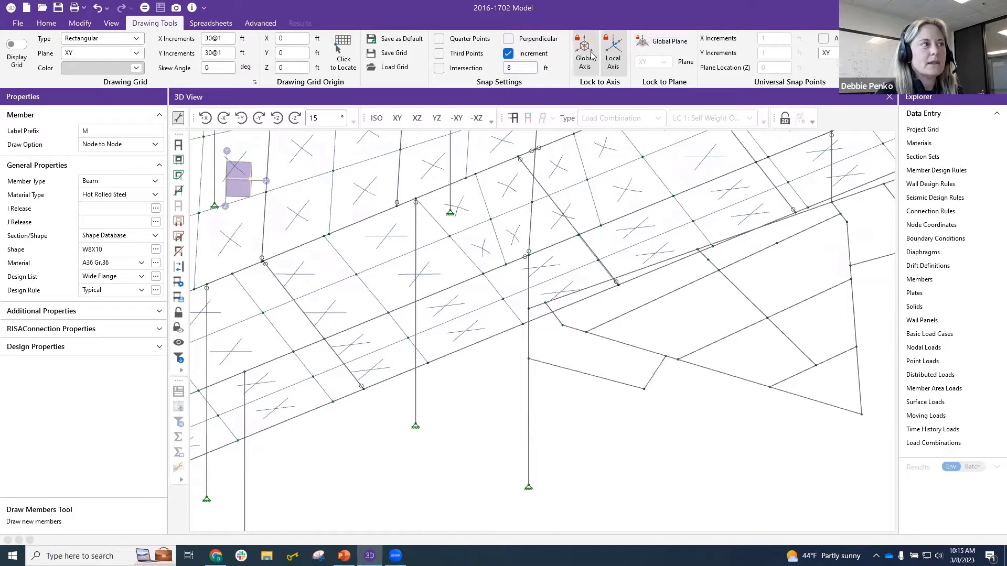
Step: Lock the drawing direction to the global axes and set the snap increment to 11.167 ft
{"action": "scroll", "coordinate": [484, 184], "scroll_direction": "down", "scroll_amount": 3}
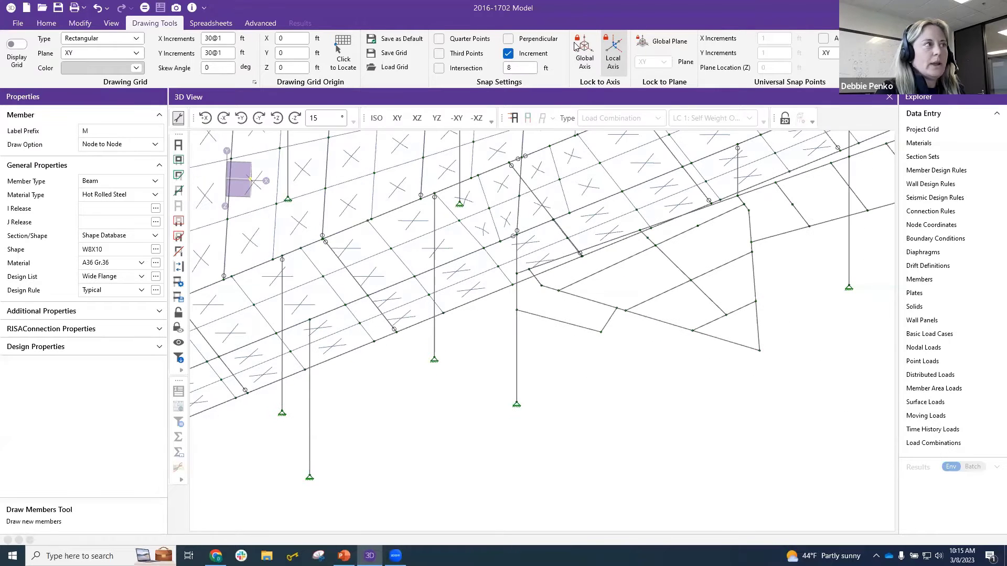
{"action": "middle_click_drag", "start_coordinate": [771, 411], "coordinate": [652, 357]}
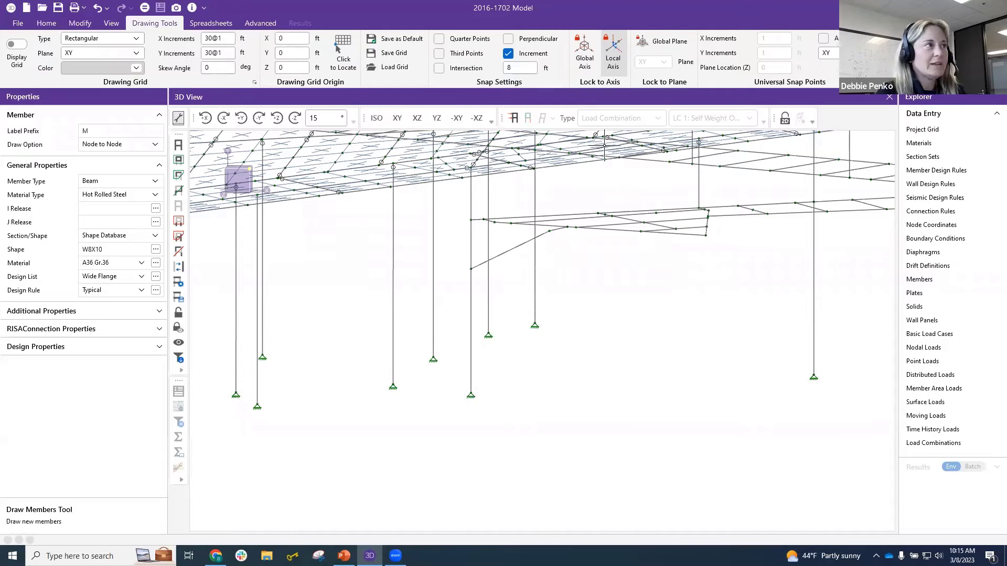
{"action": "left_click", "coordinate": [586, 53]}
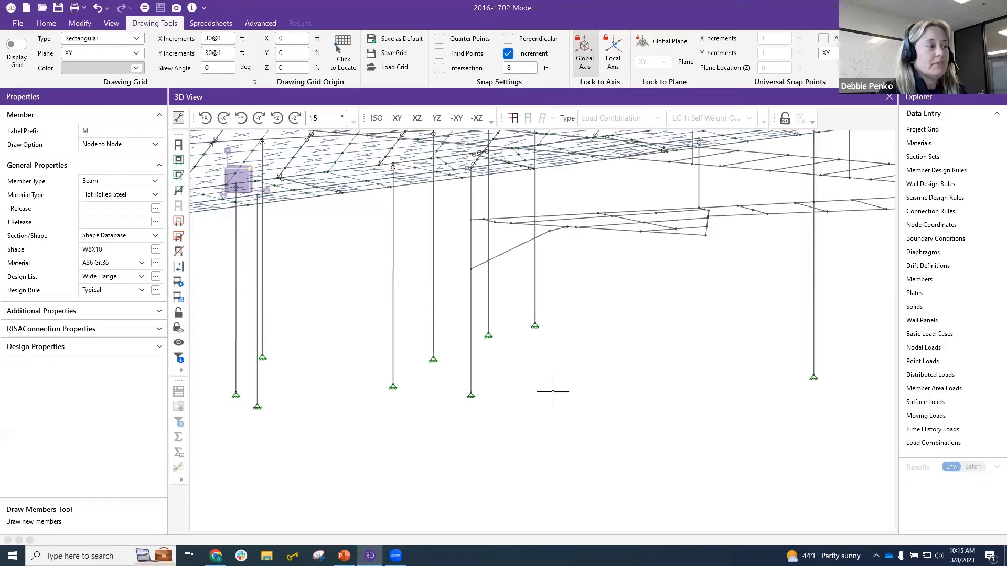
{"action": "middle_click_drag", "start_coordinate": [617, 387], "coordinate": [650, 303], "text": "shift"}
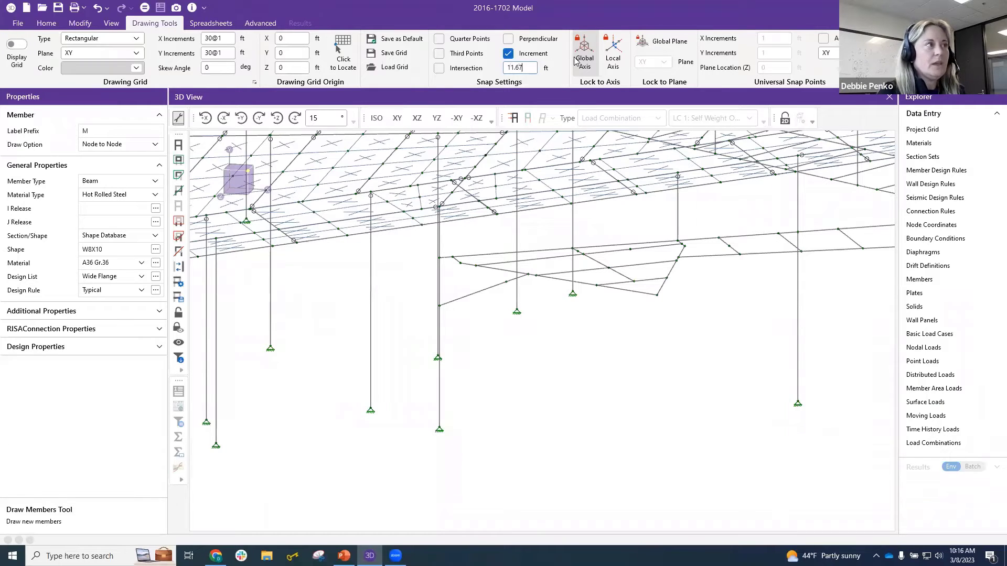
{"action": "type", "text": "1"}
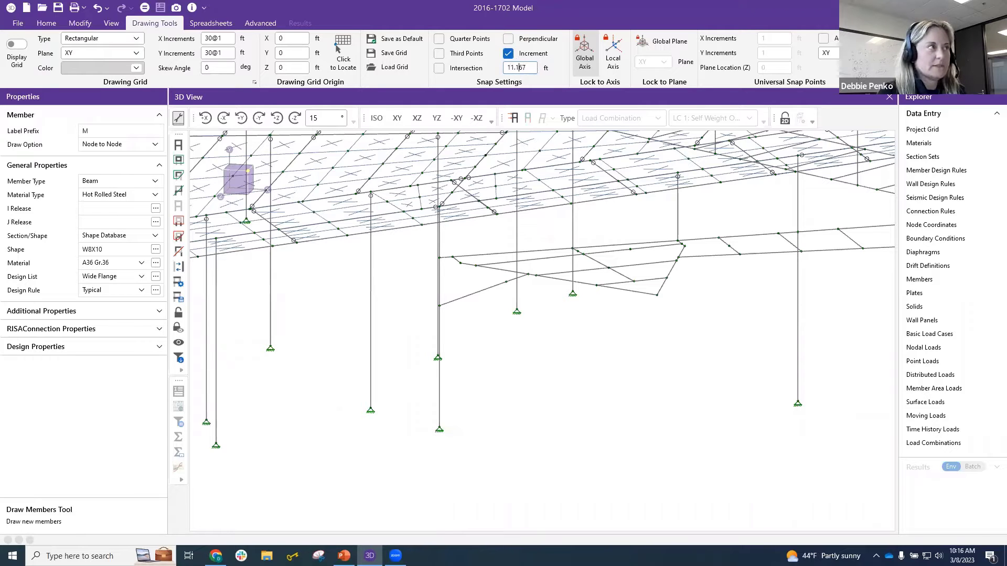
Step: Draw a vertical column downward from the outer corner of the triangular framing, then leave the drawing tool
{"action": "left_click", "coordinate": [656, 295]}
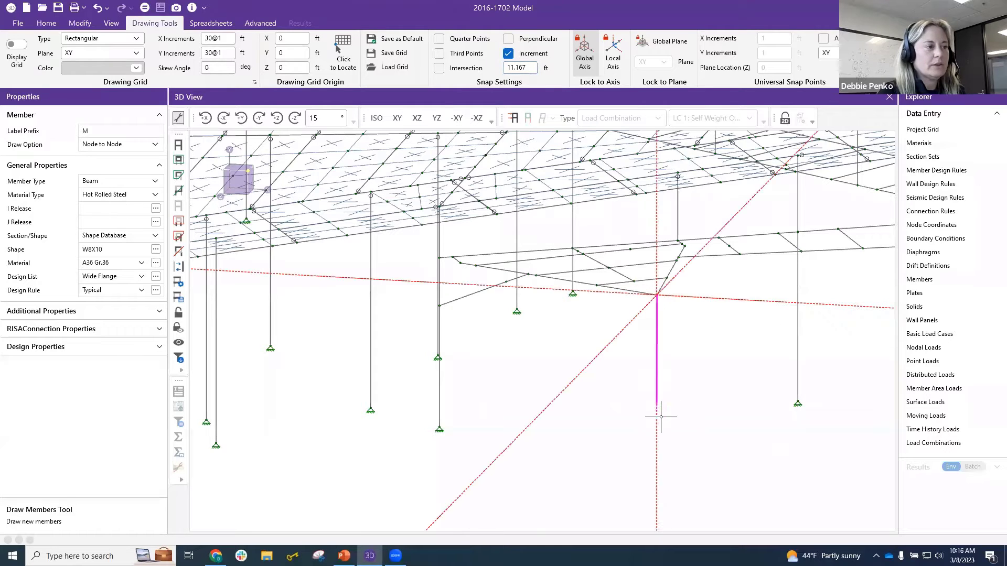
{"action": "left_click", "coordinate": [657, 464]}
{"action": "key", "text": "Escape"}
{"action": "key", "text": "Escape"}
{"action": "scroll", "coordinate": [738, 430], "scroll_direction": "down", "scroll_amount": 1}
{"action": "mouse_move", "coordinate": [732, 457]}
{"action": "middle_mouse_down"}
{"action": "mouse_move", "coordinate": [760, 454]}
{"action": "mouse_move", "coordinate": [748, 453]}
{"action": "middle_mouse_up"}
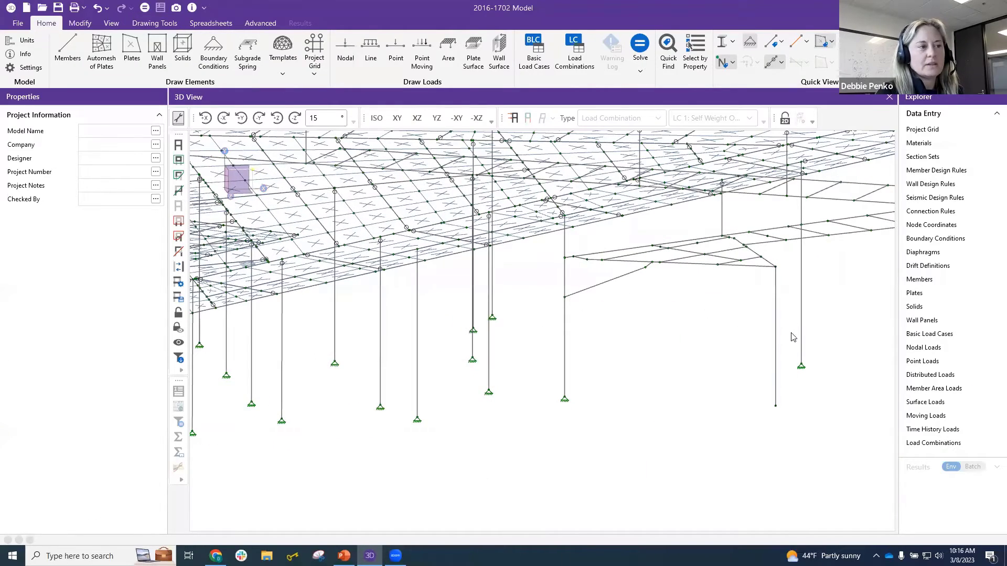
Step: Use Match to apply the properties of column M24 to the newly drawn column
{"action": "left_click", "coordinate": [79, 23]}
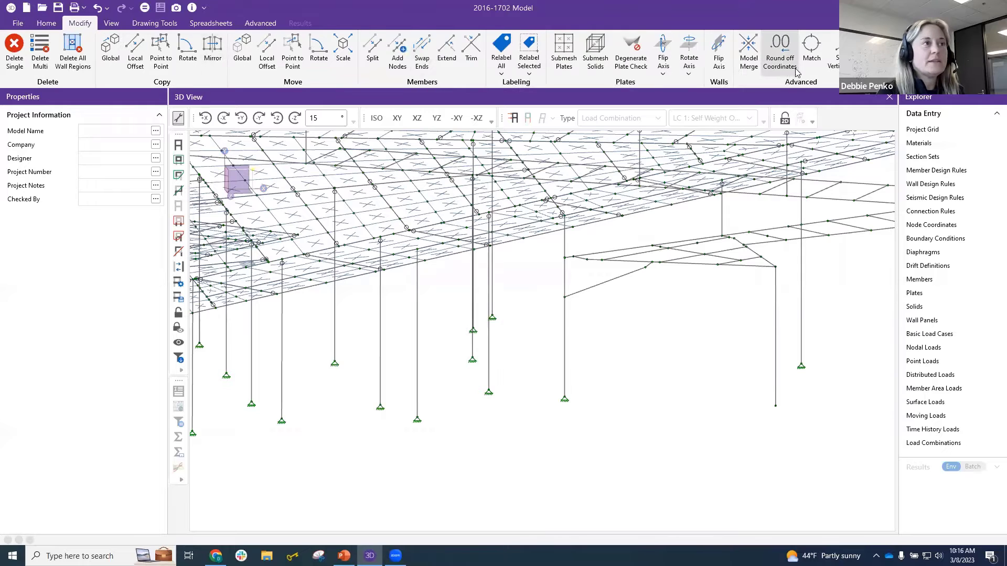
{"action": "left_click", "coordinate": [808, 75]}
{"action": "left_click", "coordinate": [773, 328]}
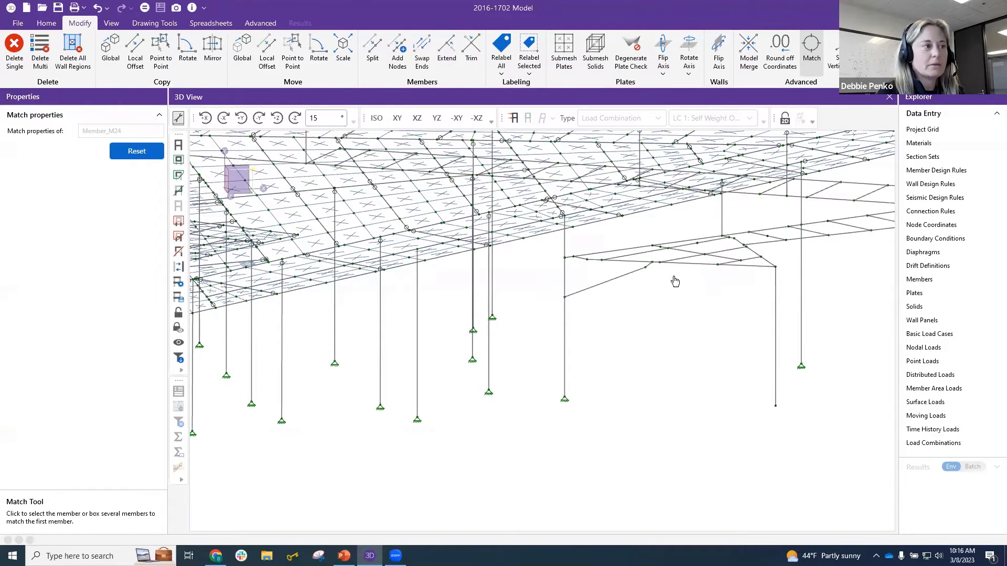
{"action": "key", "text": "Escape"}
Step: Display members as rendered shapes and match the new sloping beam M242 to the properties of edge beam M50
{"action": "left_click", "coordinate": [810, 49]}
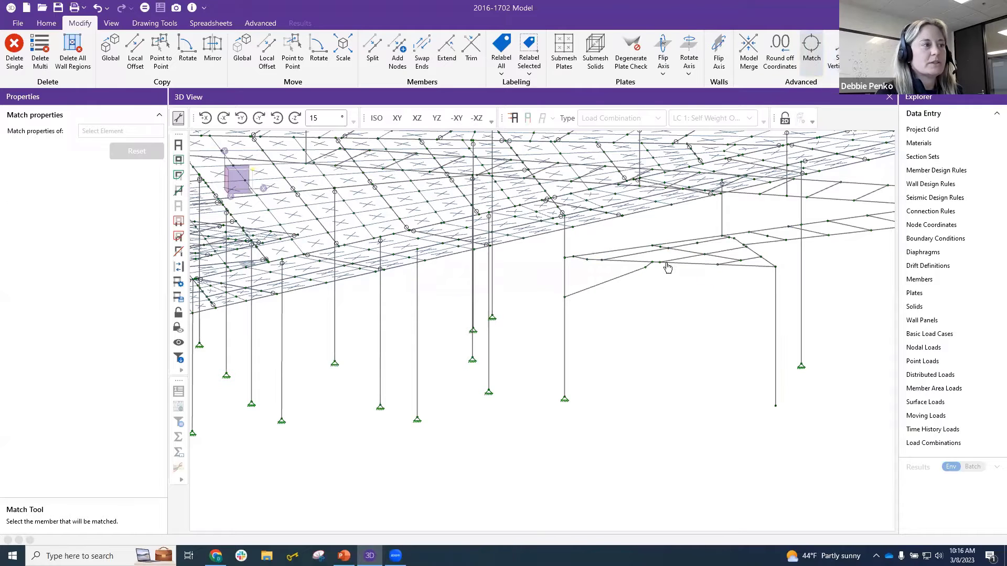
{"action": "left_click", "coordinate": [39, 24]}
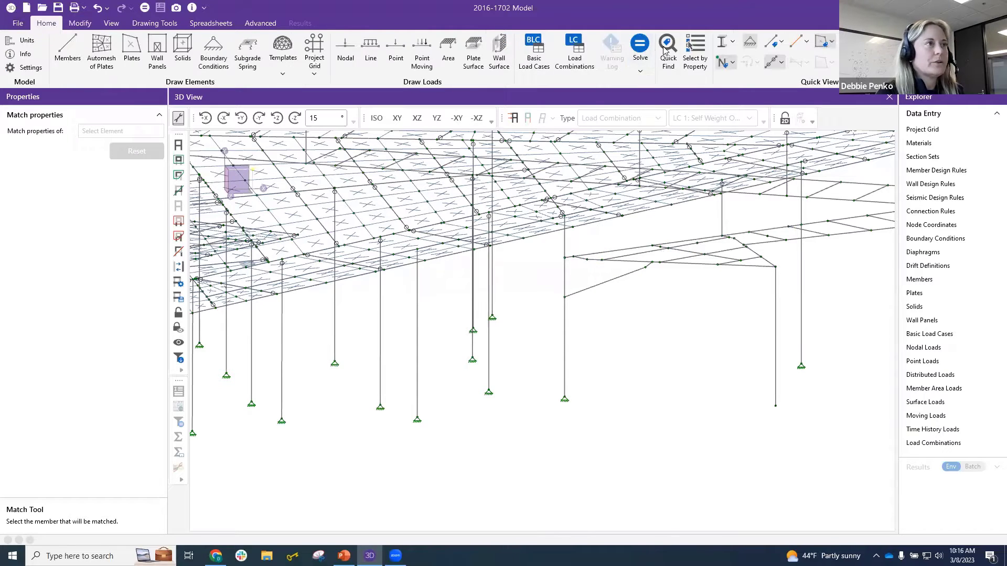
{"action": "left_click", "coordinate": [723, 43]}
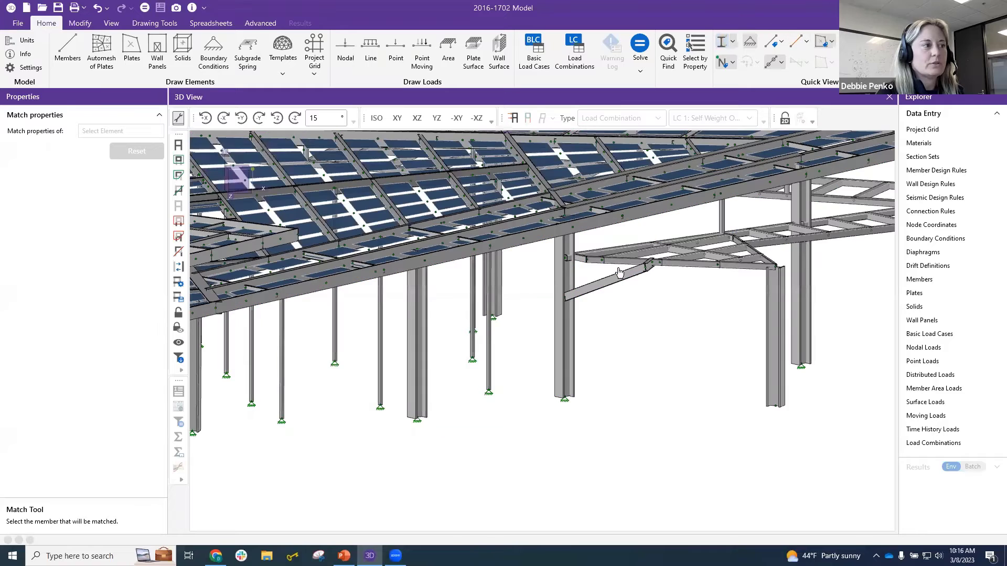
{"action": "scroll", "coordinate": [656, 267], "scroll_direction": "up", "scroll_amount": 3}
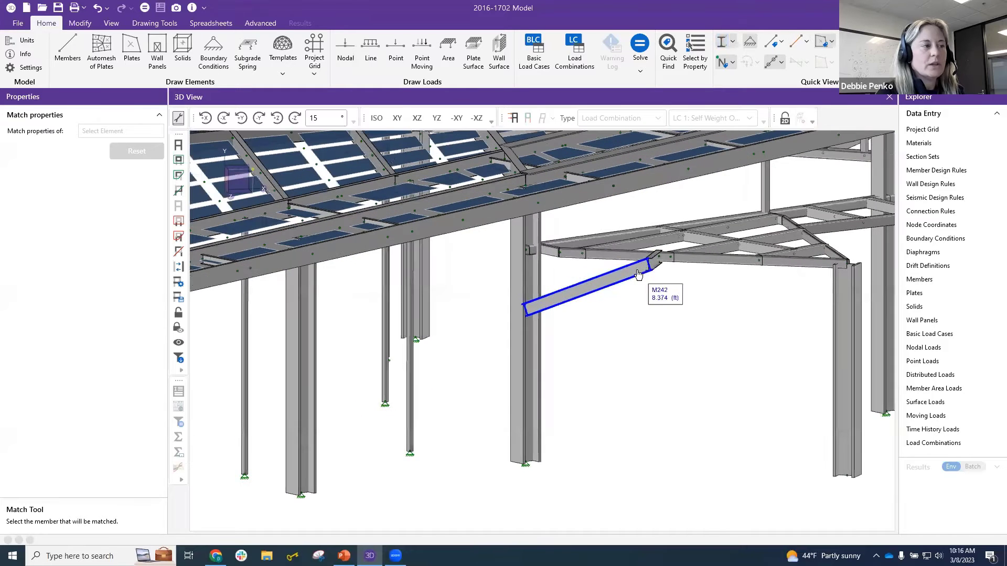
{"action": "left_click", "coordinate": [696, 262]}
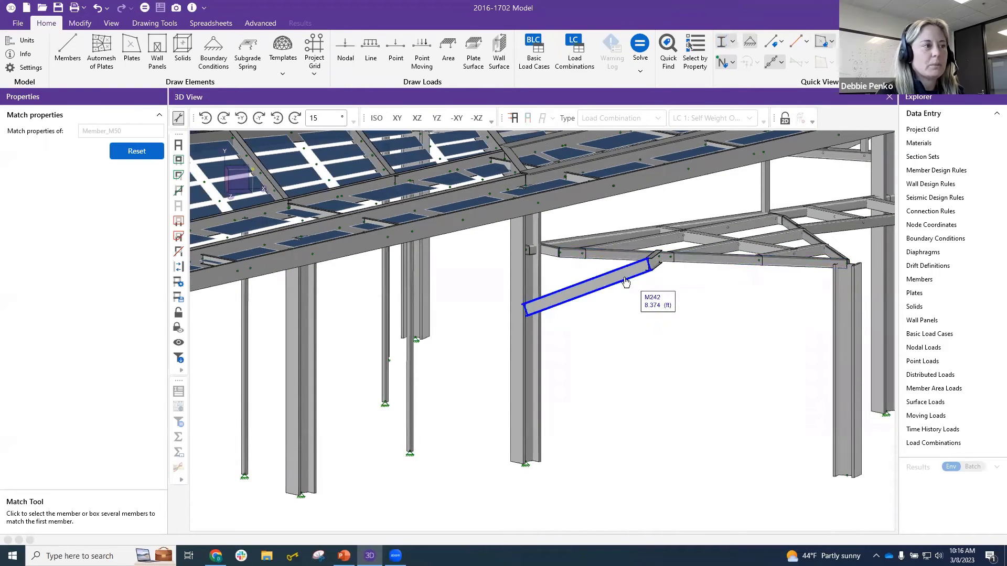
{"action": "scroll", "coordinate": [629, 341], "scroll_direction": "down", "scroll_amount": 2}
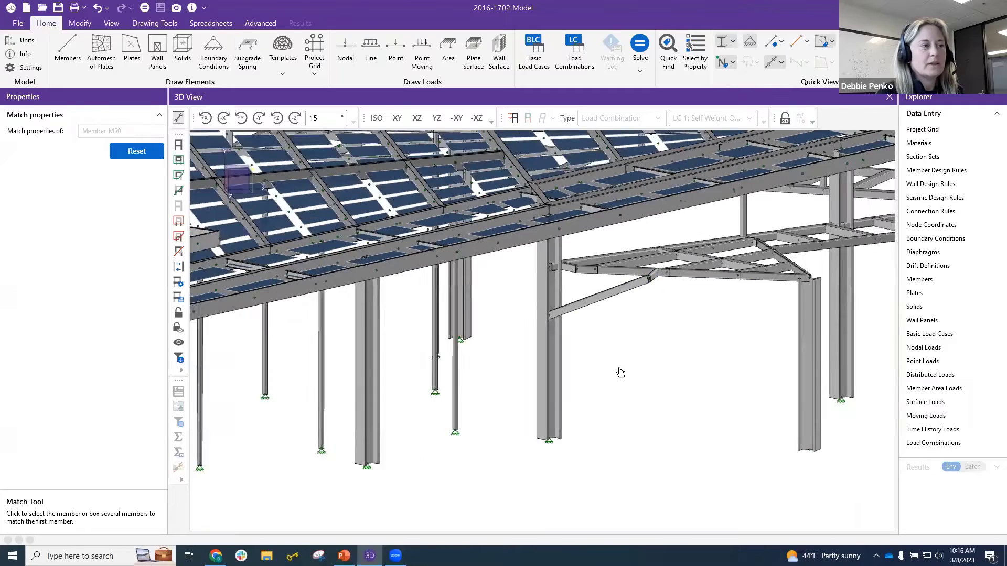
{"action": "key", "text": "Escape"}
Step: Apply a Pinned boundary condition to the base node of the new column under the triangular framing
{"action": "middle_click_drag", "start_coordinate": [719, 385], "coordinate": [703, 389]}
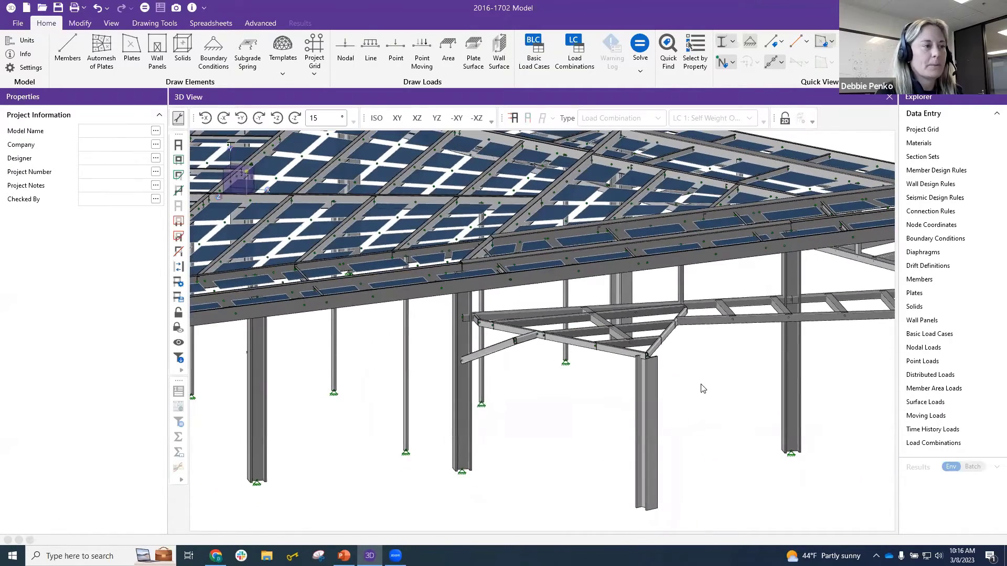
{"action": "scroll", "coordinate": [698, 368], "scroll_direction": "down", "scroll_amount": 2}
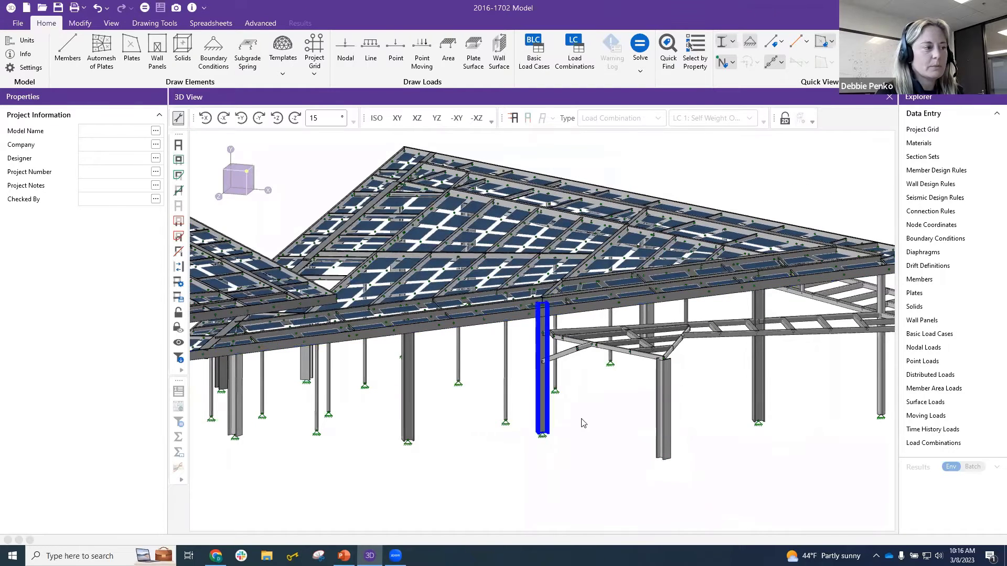
{"action": "middle_click_drag", "start_coordinate": [636, 458], "coordinate": [662, 450], "text": "shift"}
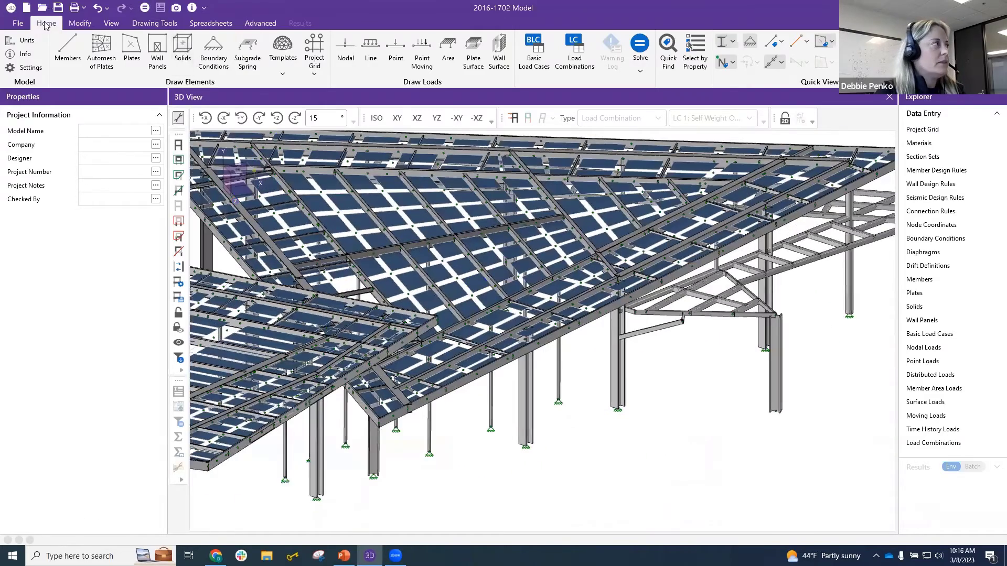
{"action": "left_click", "coordinate": [80, 23]}
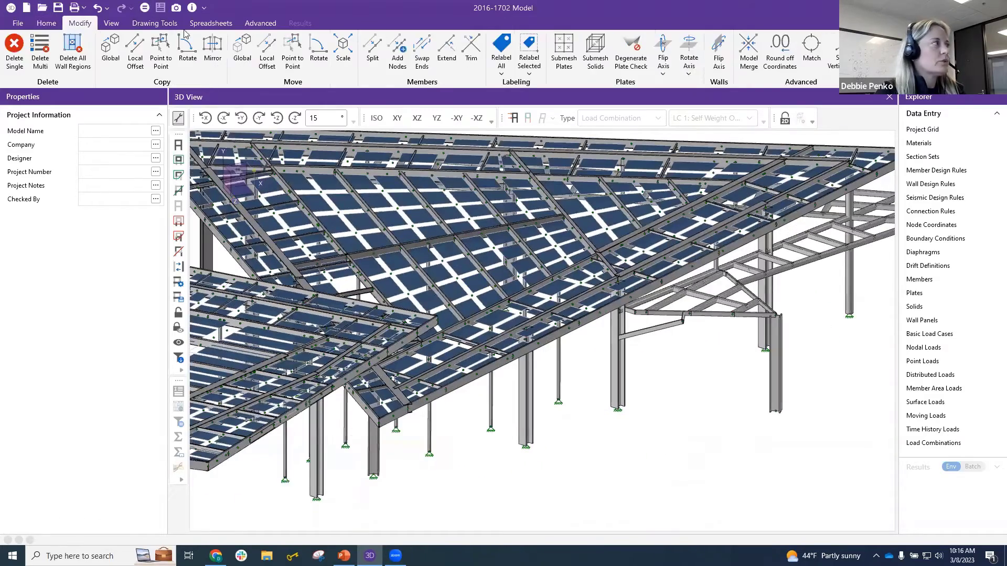
{"action": "left_click", "coordinate": [155, 23]}
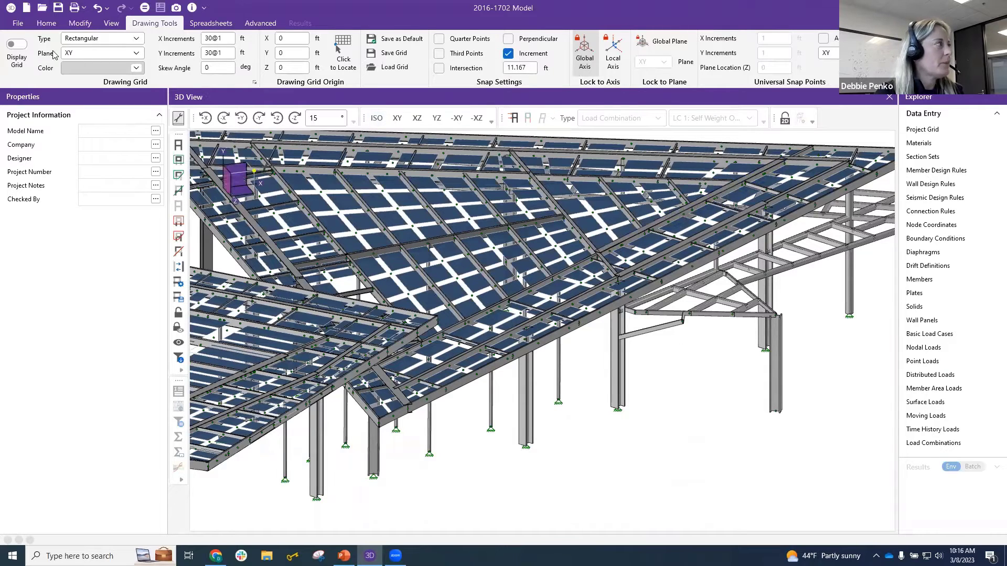
{"action": "left_click", "coordinate": [46, 23]}
{"action": "left_click", "coordinate": [213, 52]}
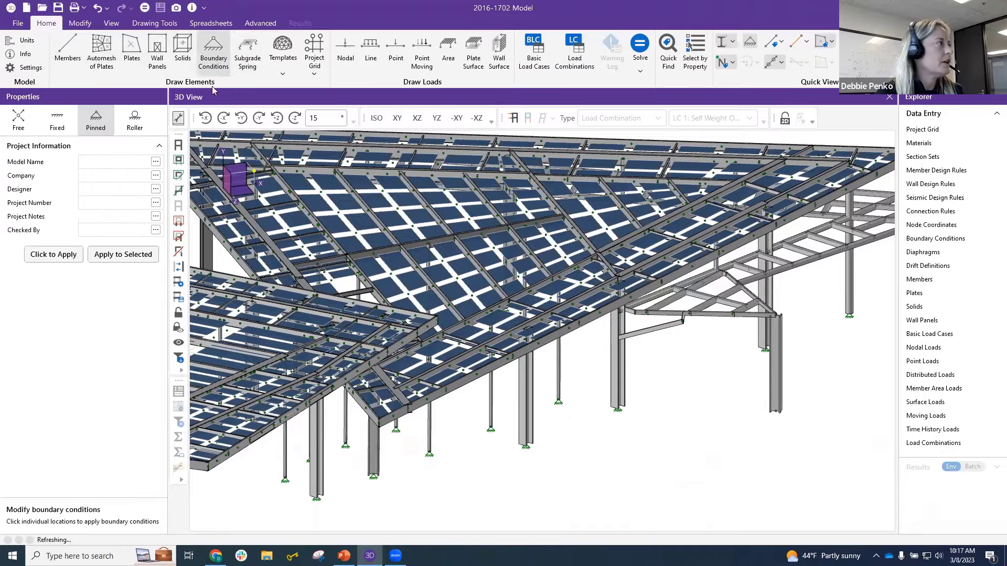
{"action": "left_click", "coordinate": [53, 255]}
{"action": "left_click", "coordinate": [776, 412]}
{"action": "key", "text": "Escape"}
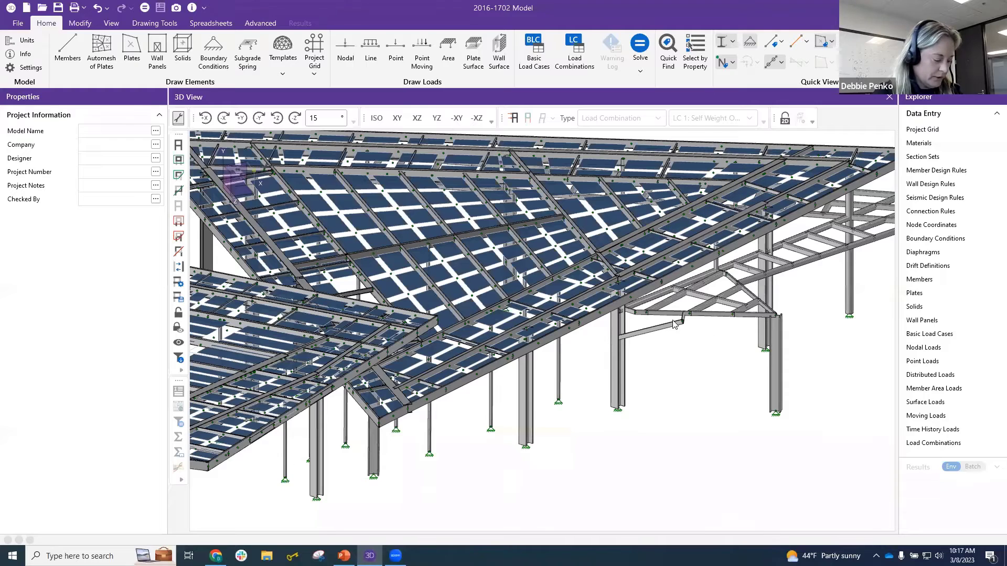
Step: Run a Model Merge on the entire model with Merge Inactive Items and both Trim/Extend options enabled, and dismiss the results
{"action": "scroll", "coordinate": [673, 321], "scroll_direction": "down", "scroll_amount": 1}
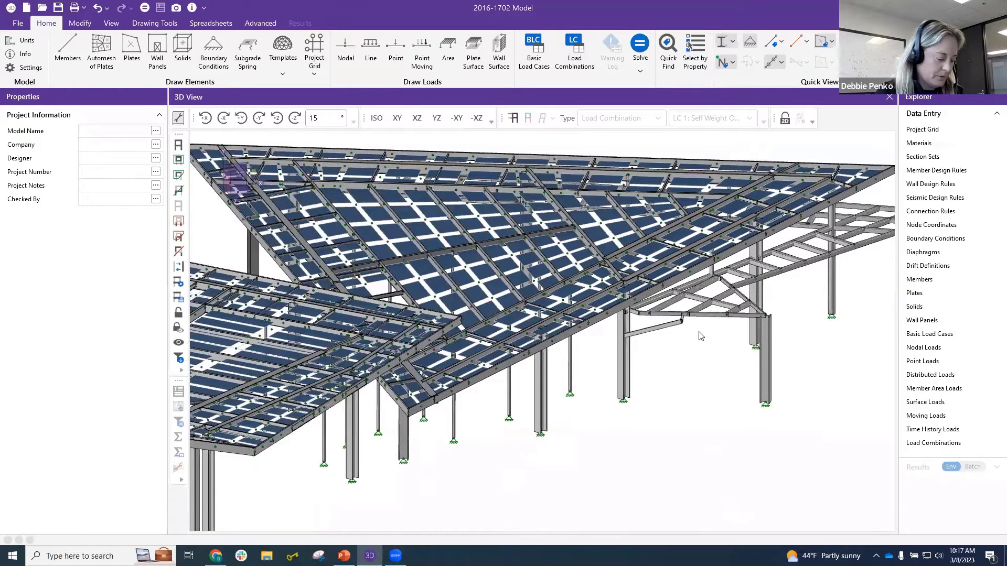
{"action": "scroll", "coordinate": [637, 330], "scroll_direction": "down", "scroll_amount": 2}
{"action": "left_click_drag", "start_coordinate": [633, 386], "coordinate": [624, 384]}
{"action": "scroll", "coordinate": [624, 384], "scroll_direction": "down", "scroll_amount": 4}
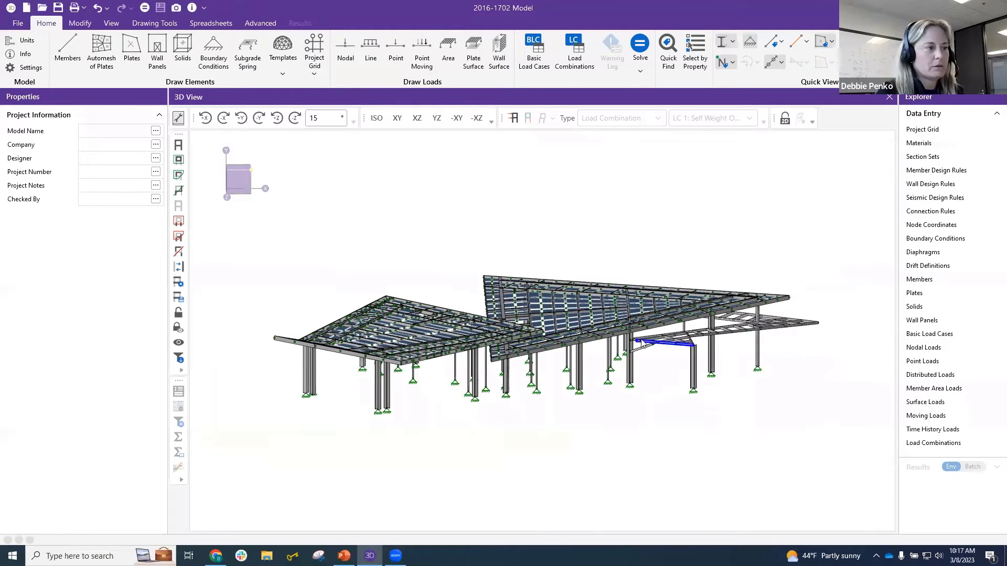
{"action": "scroll", "coordinate": [695, 369], "scroll_direction": "up", "scroll_amount": 1}
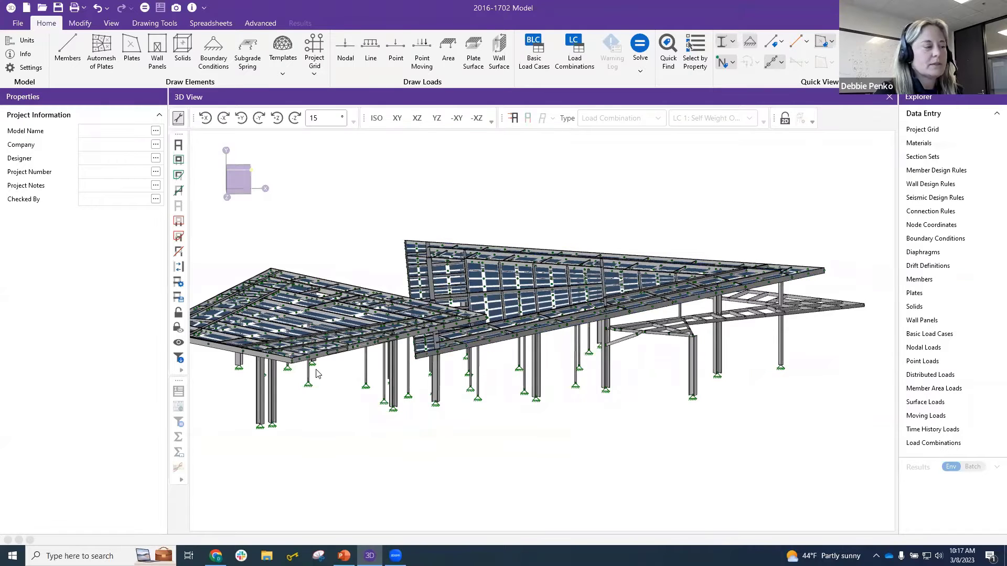
{"action": "left_click", "coordinate": [78, 23]}
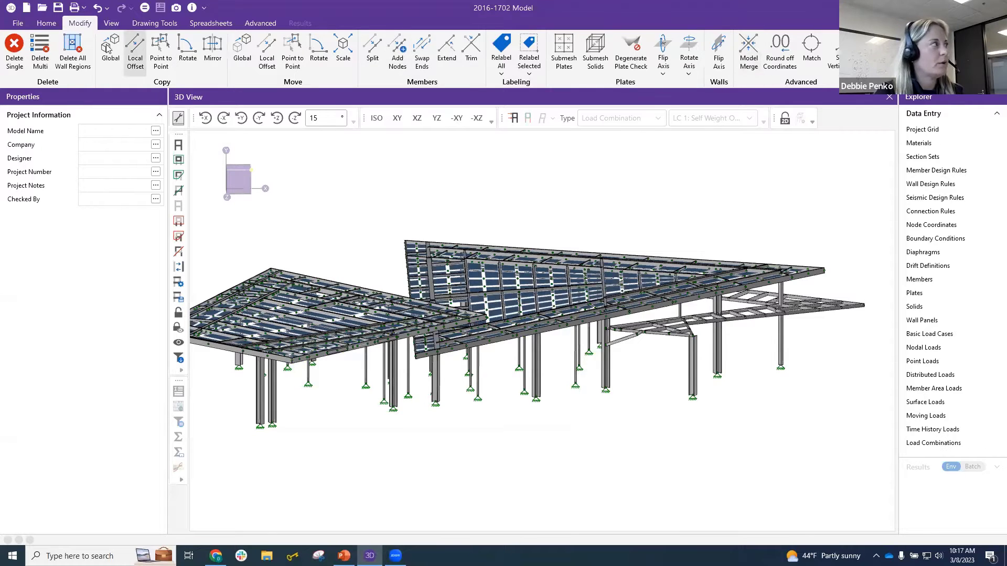
{"action": "left_click", "coordinate": [749, 50]}
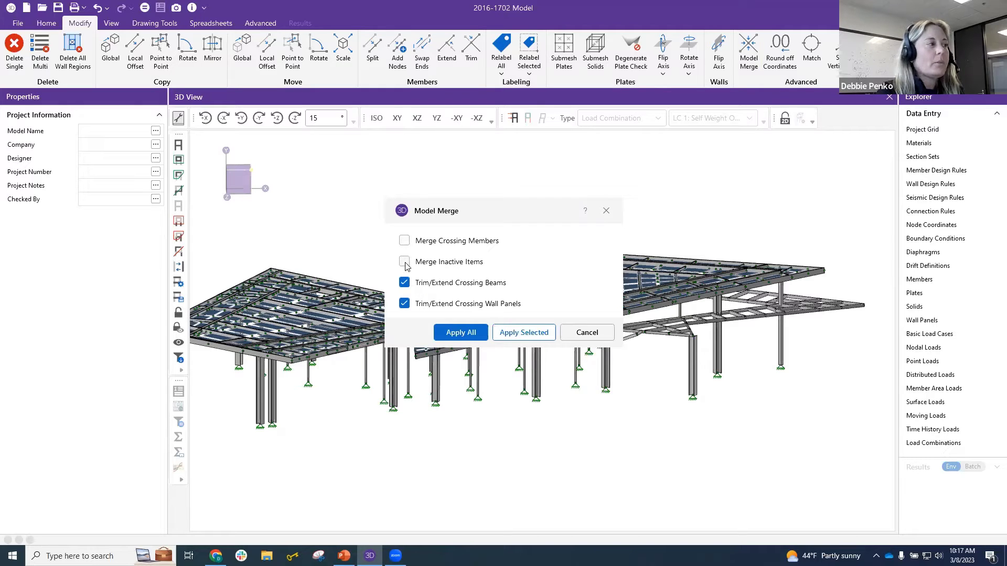
{"action": "left_click", "coordinate": [405, 262]}
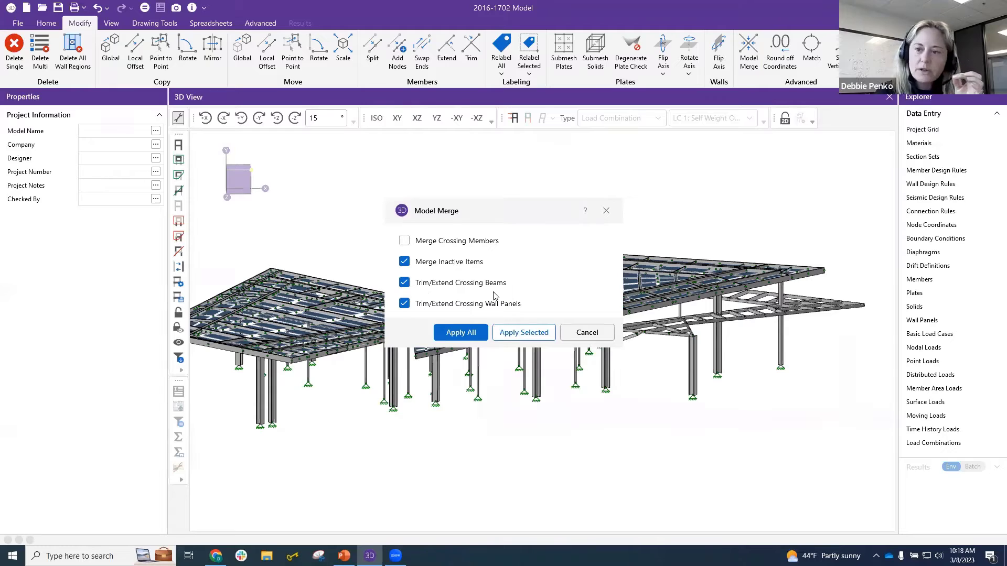
{"action": "left_click", "coordinate": [471, 333]}
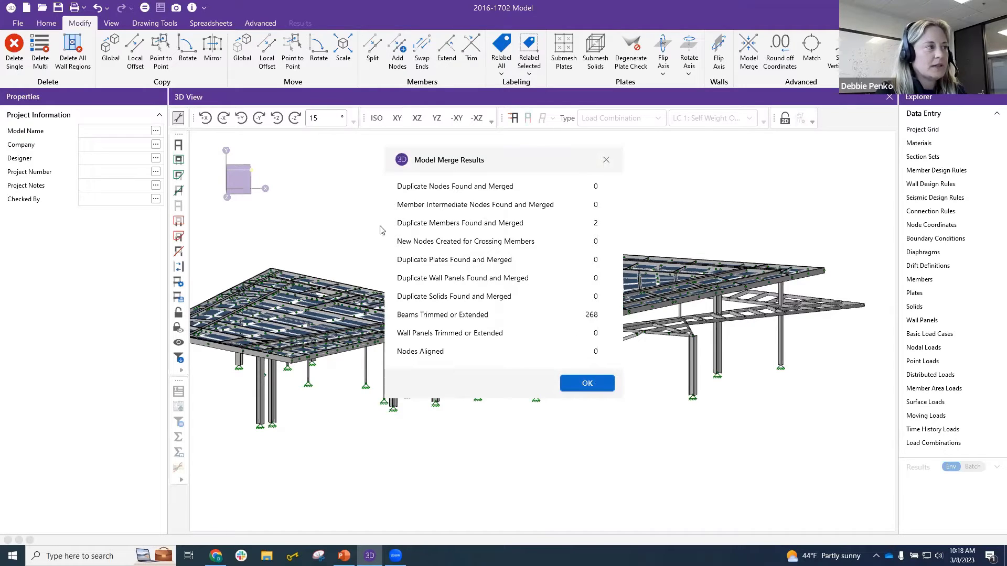
{"action": "left_click", "coordinate": [591, 392]}
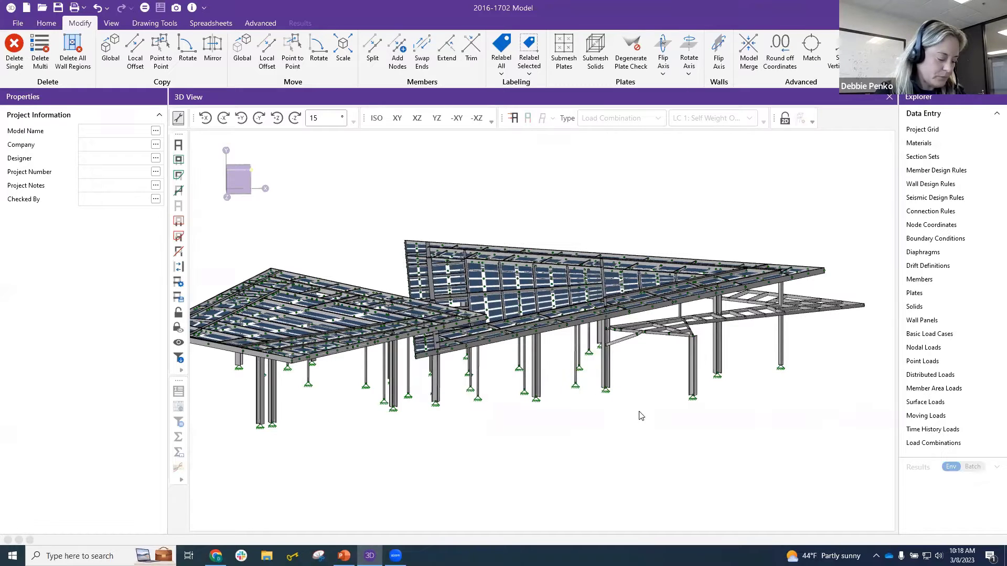
Step: Display the LC 1 loads on the model and select a Roof Dead area load on the larger roof to examine its properties
{"action": "scroll", "coordinate": [639, 342], "scroll_direction": "down", "scroll_amount": 2}
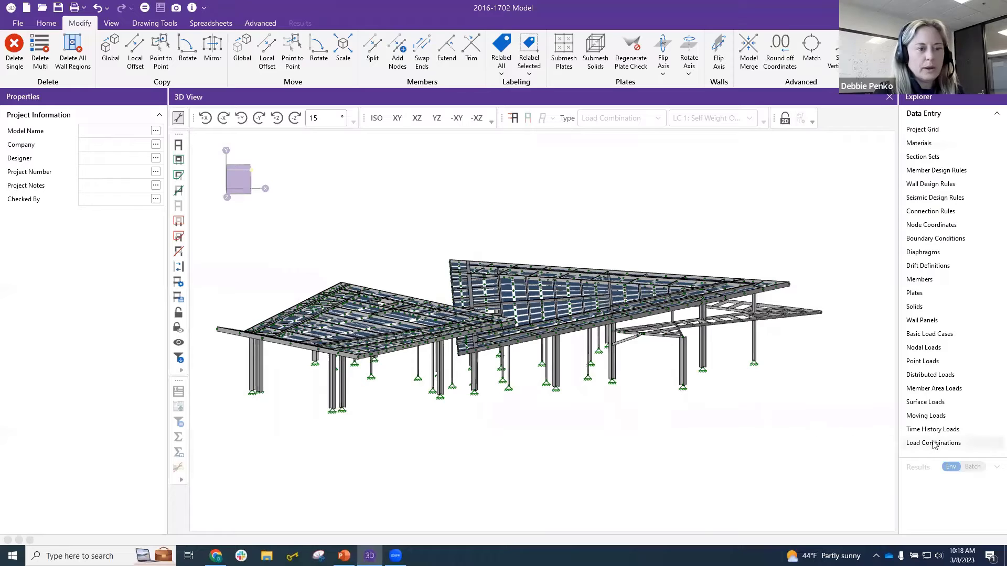
{"action": "left_click", "coordinate": [952, 339]}
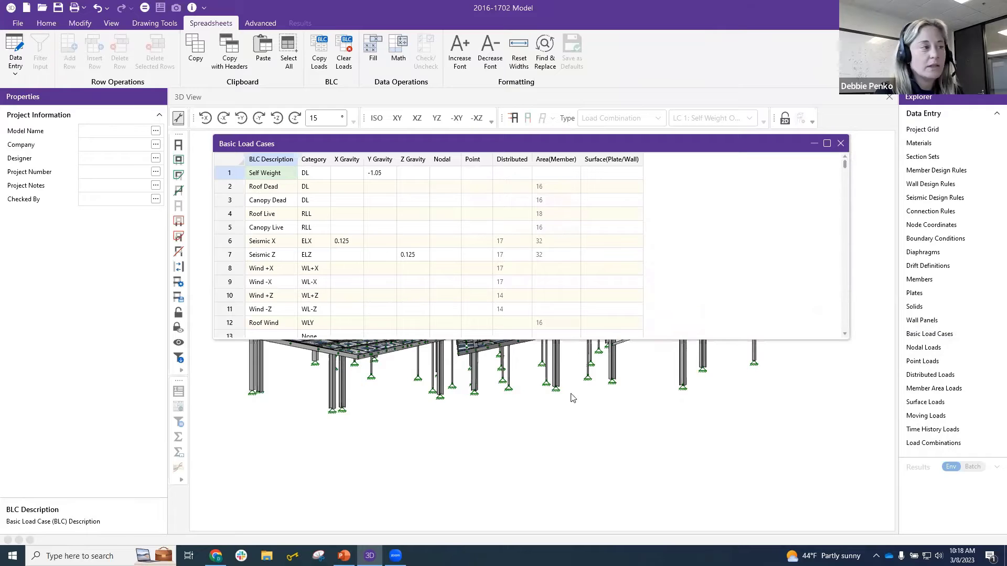
{"action": "left_click", "coordinate": [571, 449]}
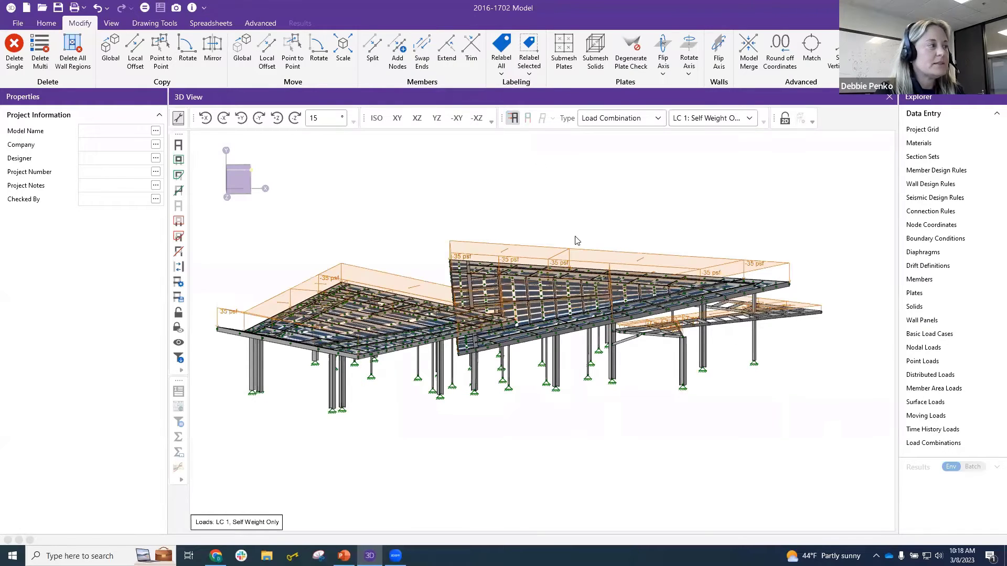
{"action": "mouse_move", "coordinate": [595, 354]}
{"action": "middle_mouse_down"}
{"action": "mouse_move", "coordinate": [578, 357]}
{"action": "mouse_move", "coordinate": [589, 358]}
{"action": "middle_mouse_up"}
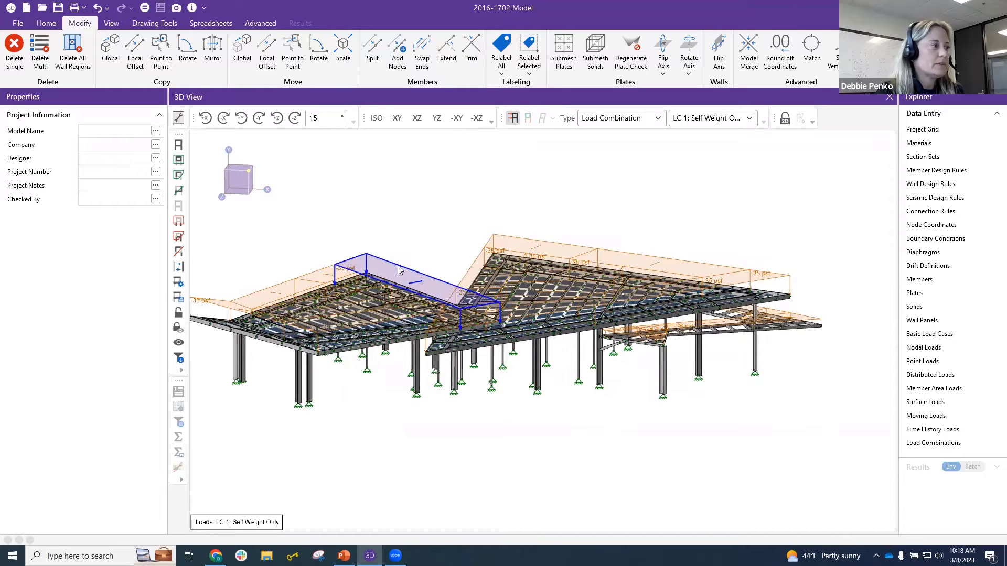
{"action": "left_click", "coordinate": [523, 247]}
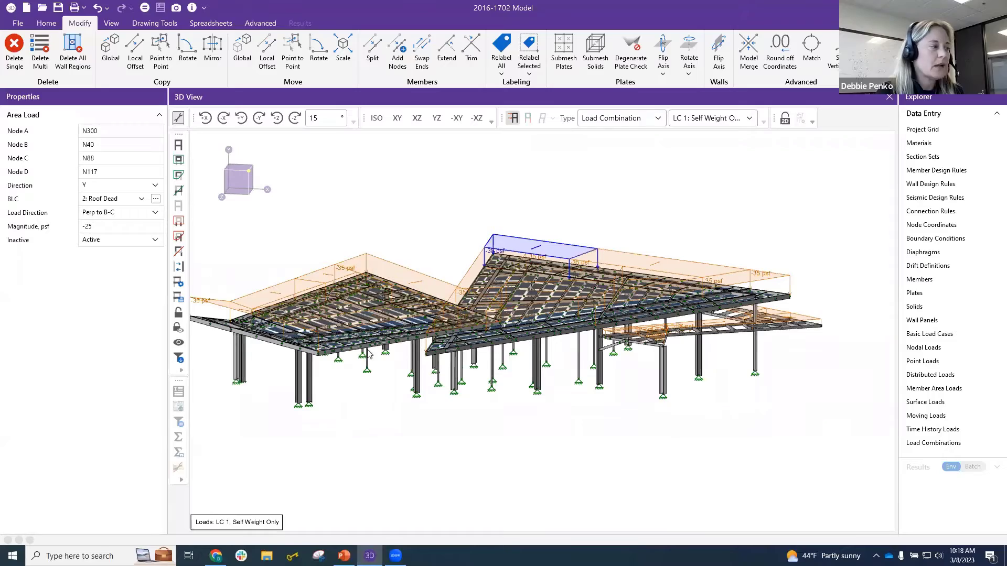
{"action": "middle_click_drag", "start_coordinate": [644, 228], "coordinate": [725, 234]}
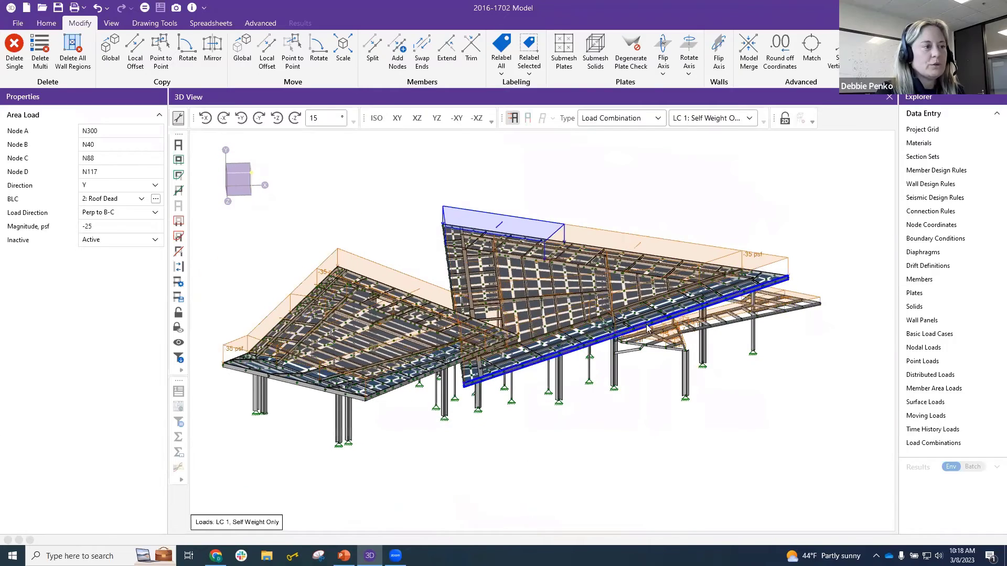
{"action": "scroll", "coordinate": [761, 273], "scroll_direction": "up", "scroll_amount": 2}
{"action": "scroll", "coordinate": [751, 301], "scroll_direction": "down", "scroll_amount": 2}
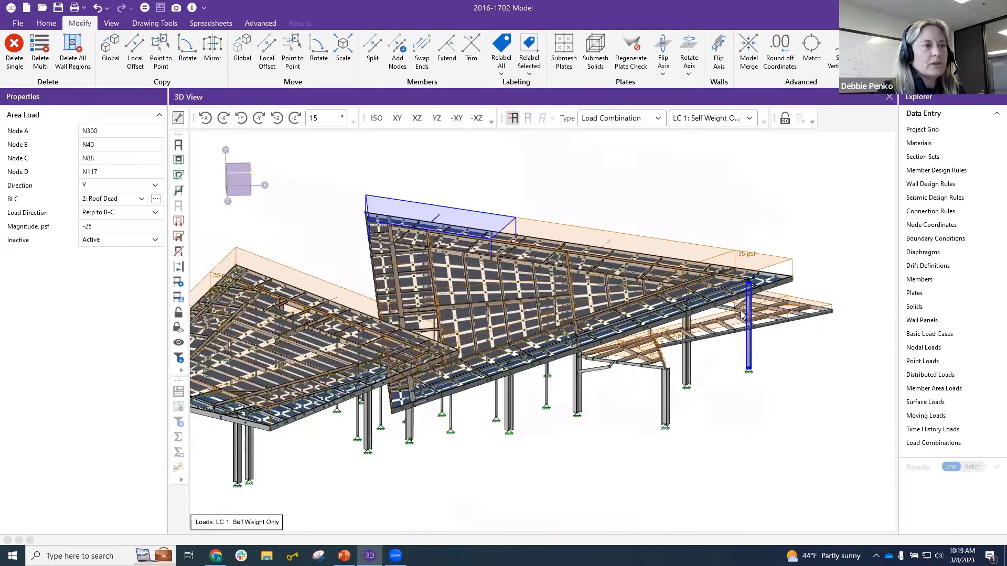
Step: Examine the member area loads of the Roof Dead case from the Basic Load Cases, and close their spreadsheet
{"action": "left_click", "coordinate": [956, 334]}
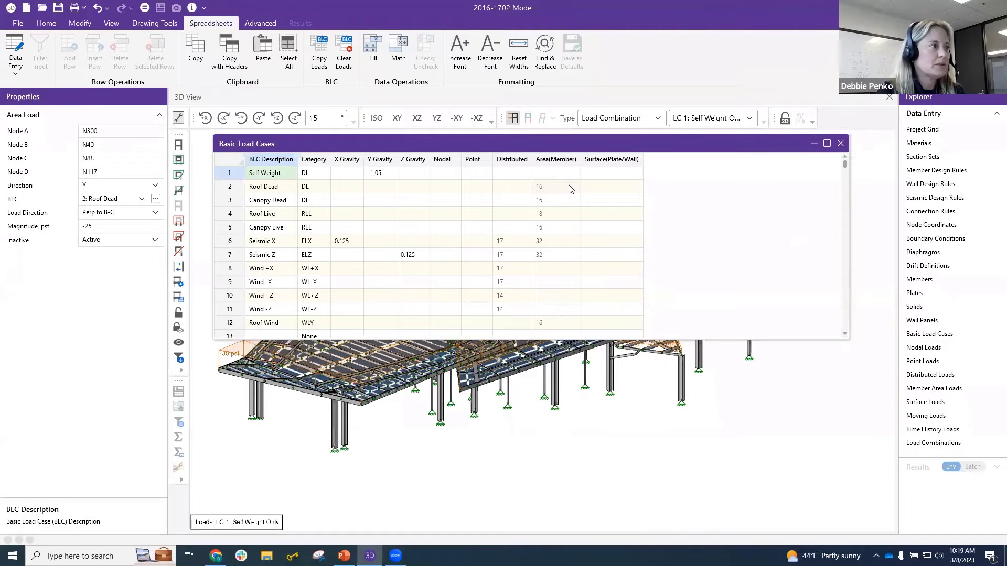
{"action": "middle_click_drag", "start_coordinate": [632, 422], "coordinate": [577, 389], "text": "shift"}
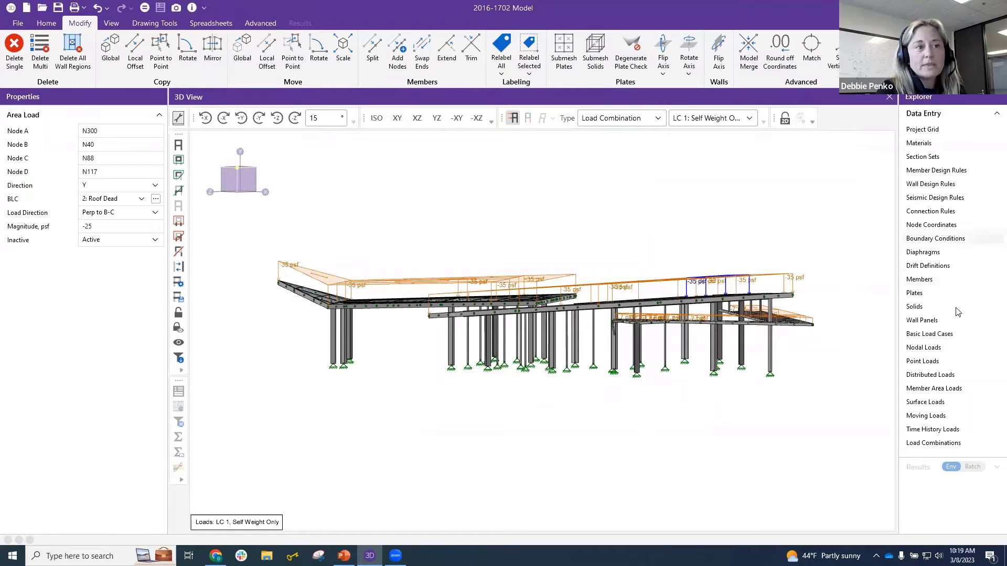
{"action": "left_click", "coordinate": [957, 338]}
{"action": "left_click", "coordinate": [548, 192]}
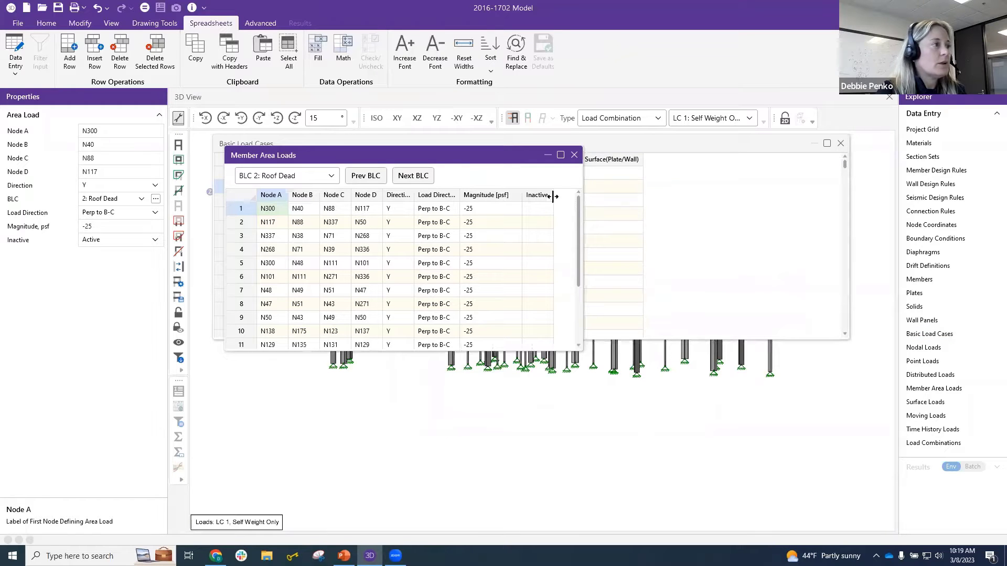
{"action": "left_click", "coordinate": [574, 155]}
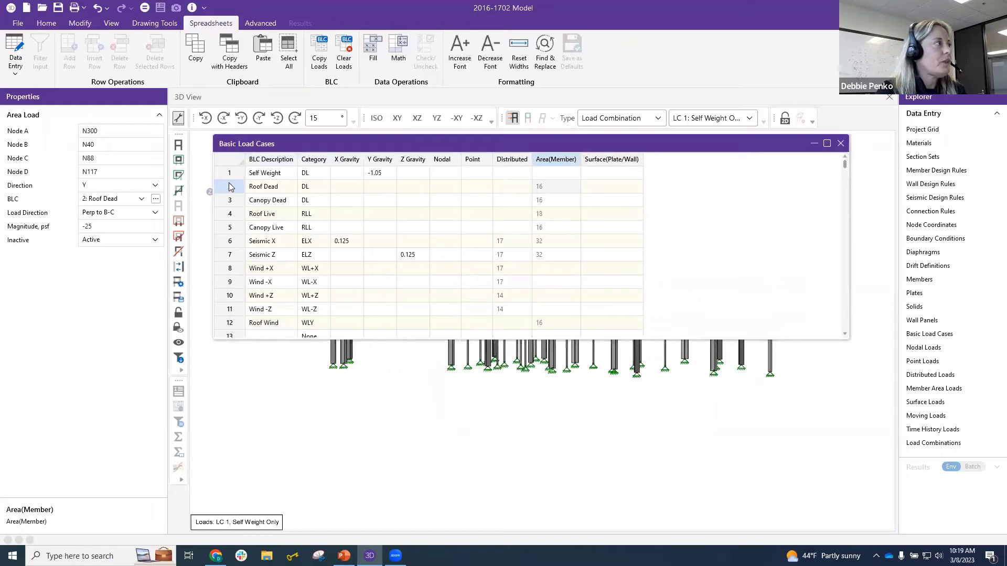
Step: Copy the loads from basic load case 2: Roof Dead into empty load case 13 with all load types included
{"action": "left_click", "coordinate": [322, 42]}
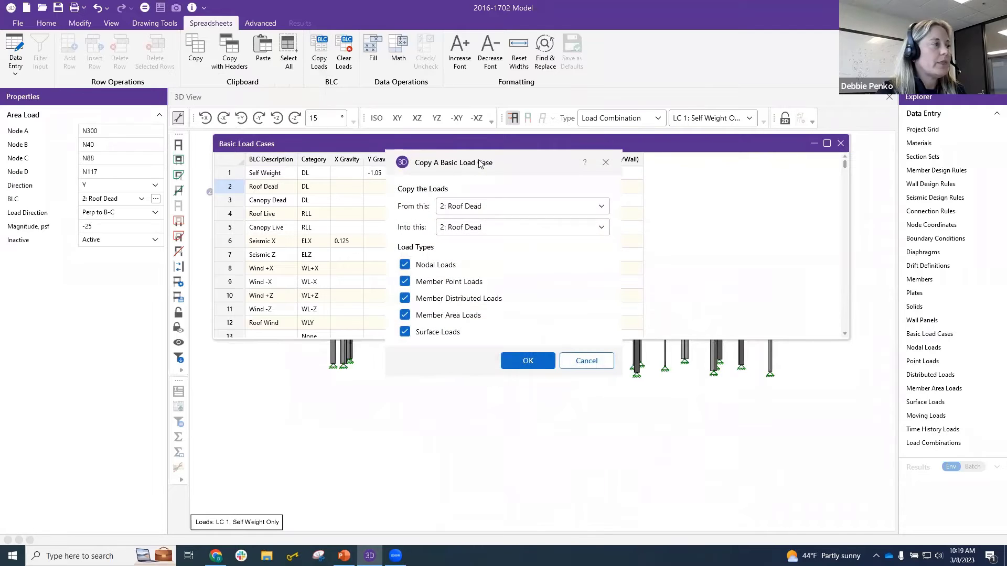
{"action": "left_click_drag", "start_coordinate": [480, 164], "coordinate": [605, 160]}
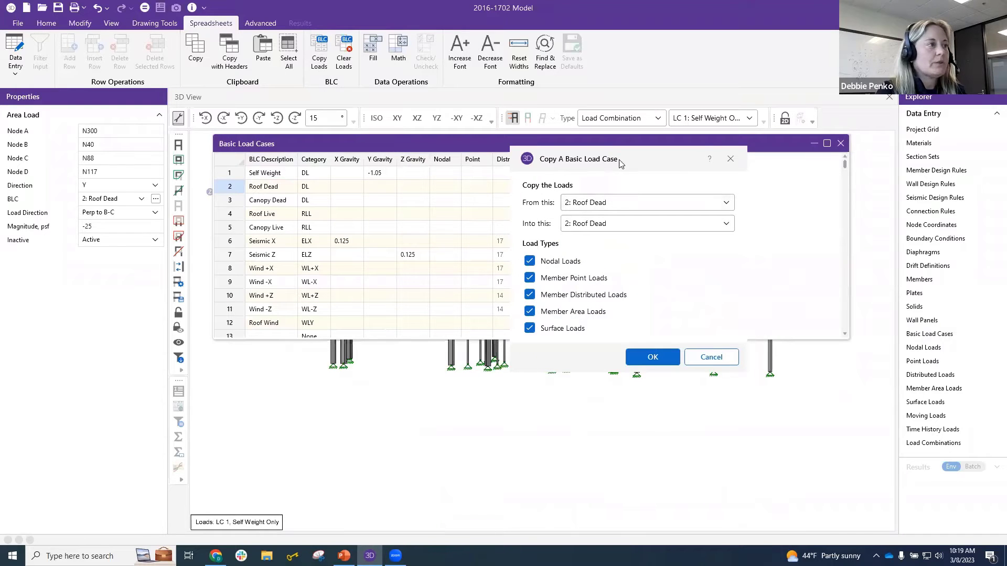
{"action": "left_click_drag", "start_coordinate": [620, 164], "coordinate": [537, 212]}
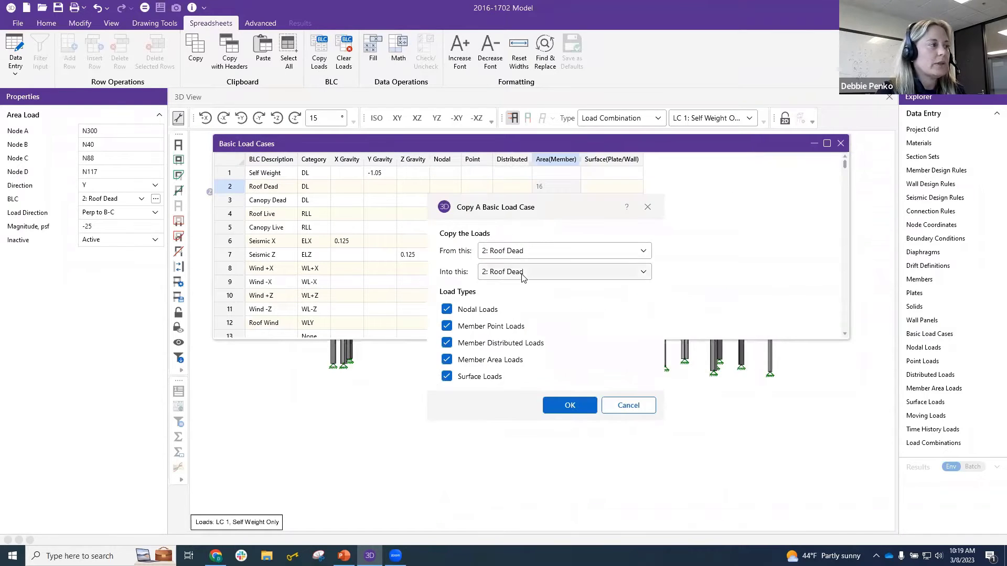
{"action": "left_click", "coordinate": [524, 272]}
{"action": "scroll", "coordinate": [522, 411], "scroll_direction": "down", "scroll_amount": 2}
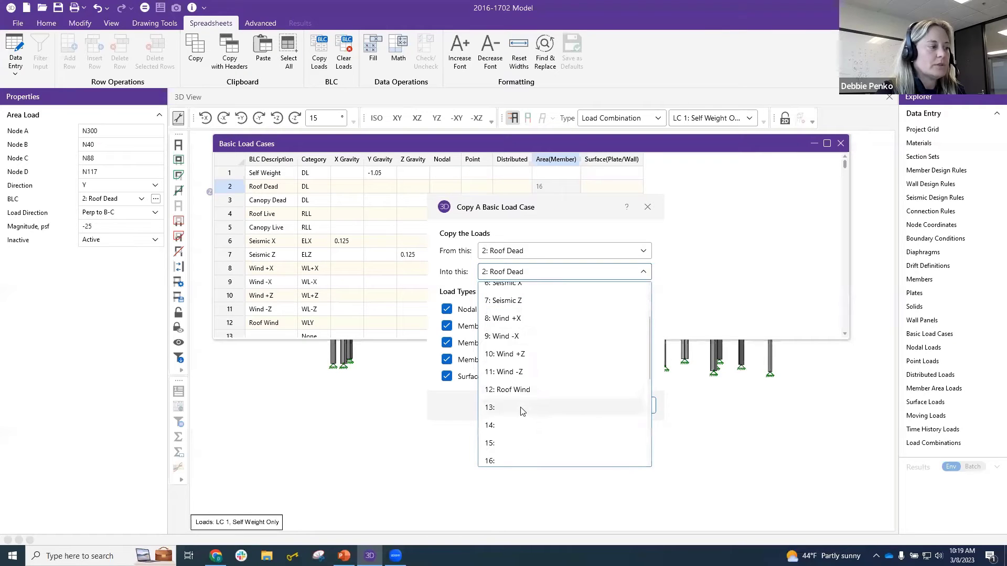
{"action": "left_click", "coordinate": [521, 408]}
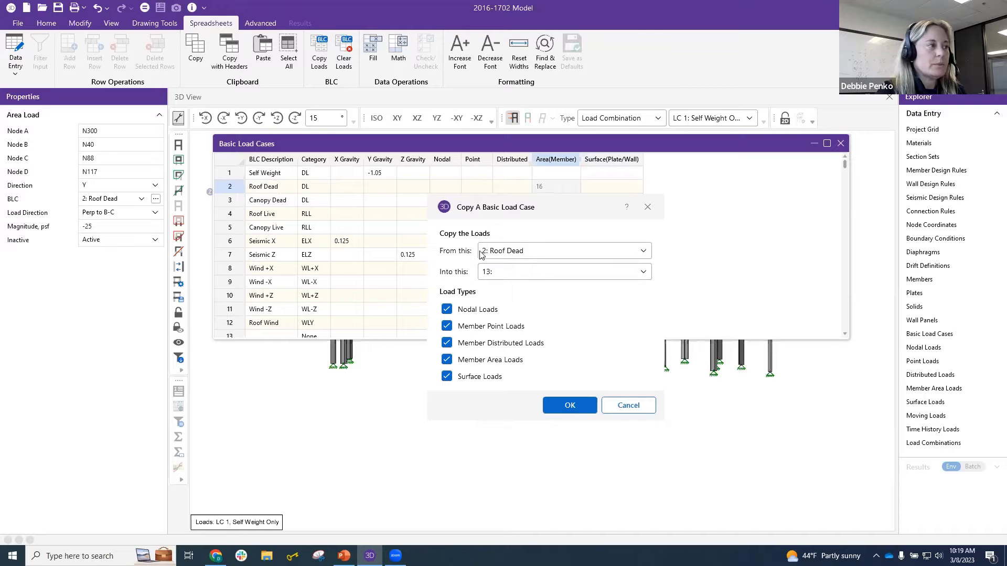
{"action": "left_click", "coordinate": [570, 406]}
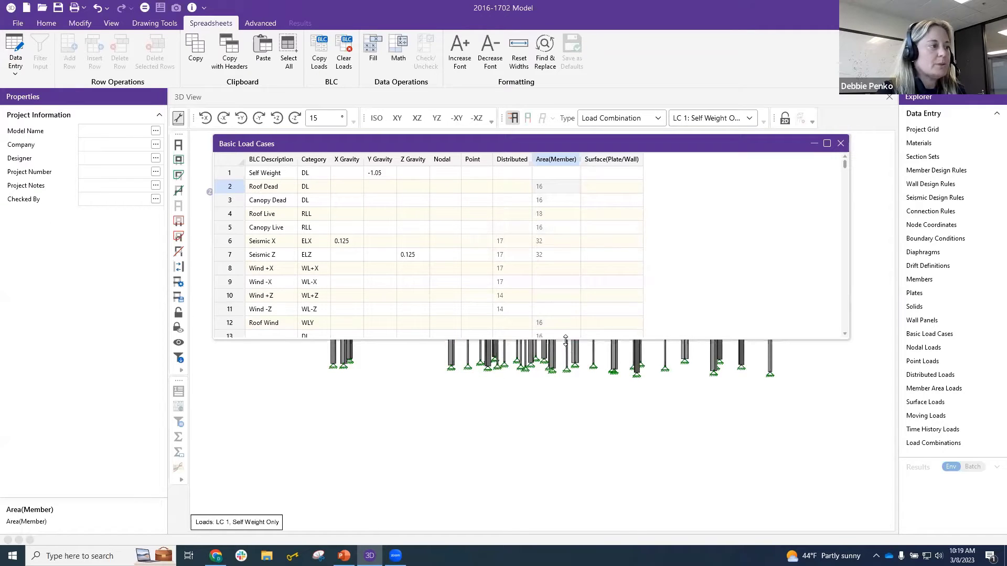
Step: Fill the magnitude of all member area loads in BLC 13 with -100 psf and close their spreadsheet
{"action": "left_click_drag", "start_coordinate": [565, 339], "coordinate": [565, 481]}
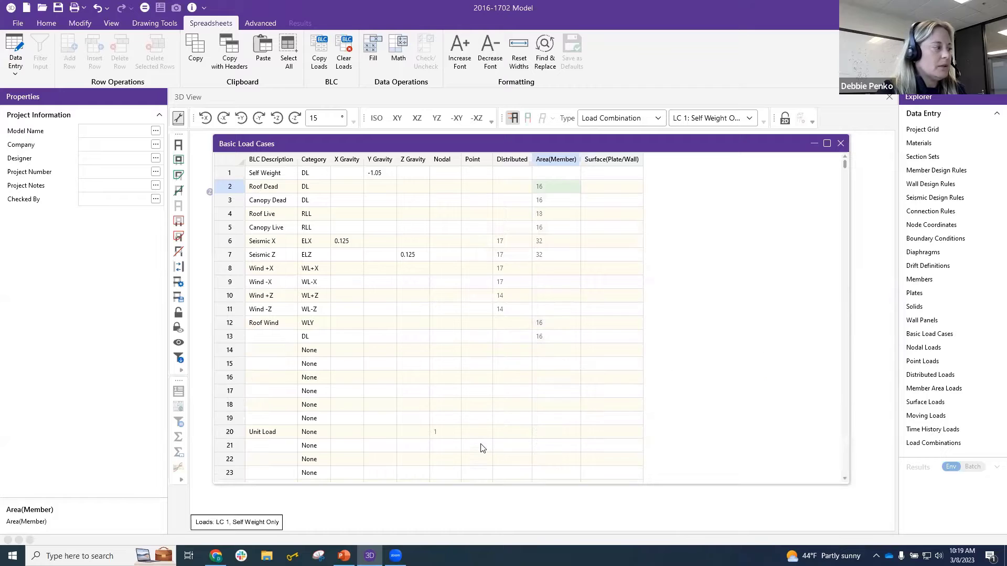
{"action": "double_click", "coordinate": [542, 340]}
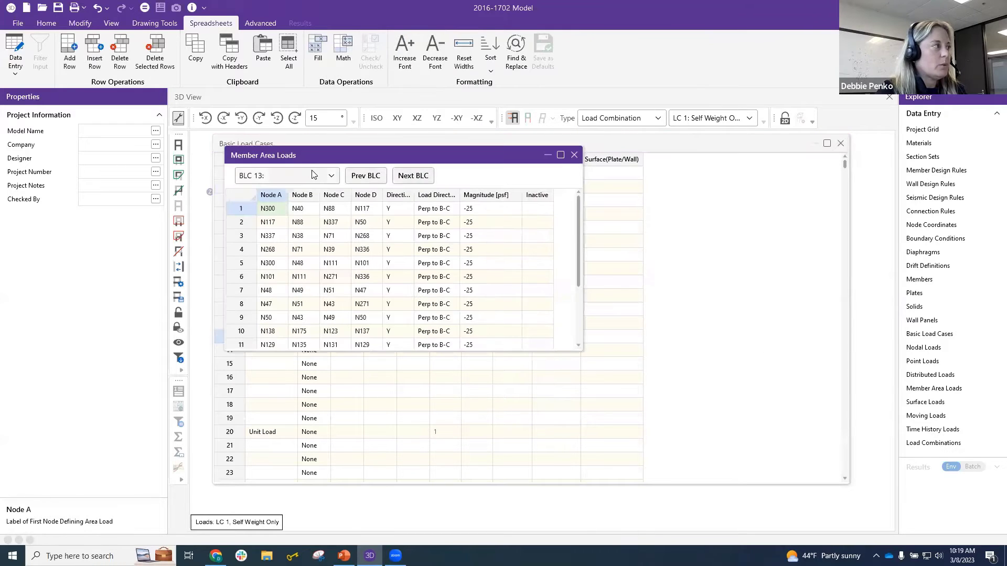
{"action": "left_click", "coordinate": [488, 197]}
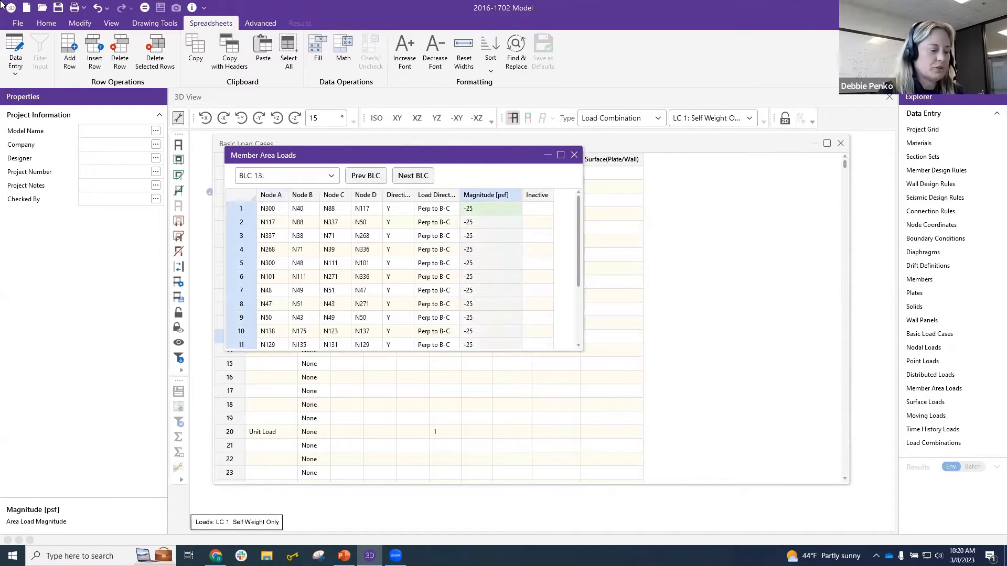
{"action": "key", "text": "ctrl+f"}
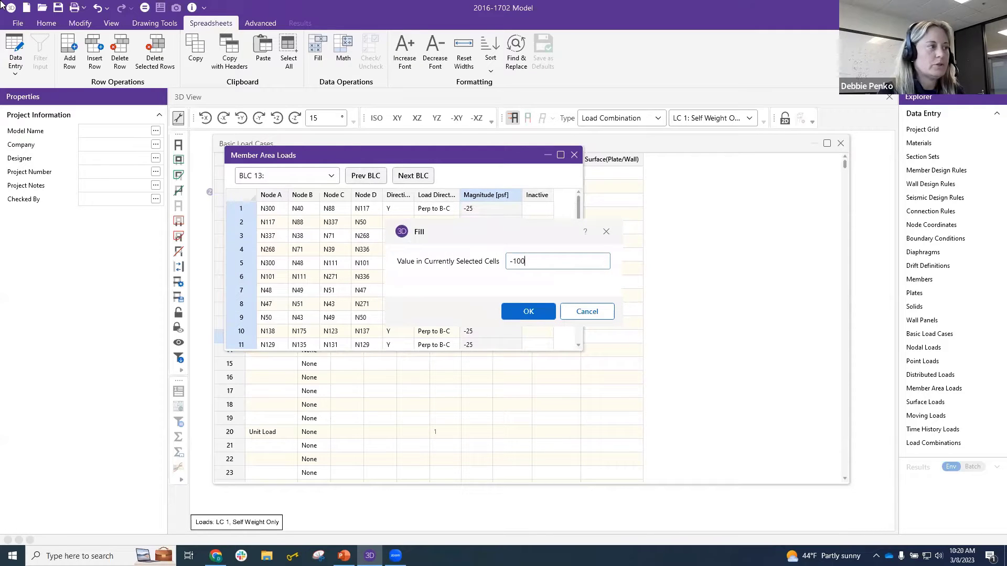
{"action": "key", "text": "Return"}
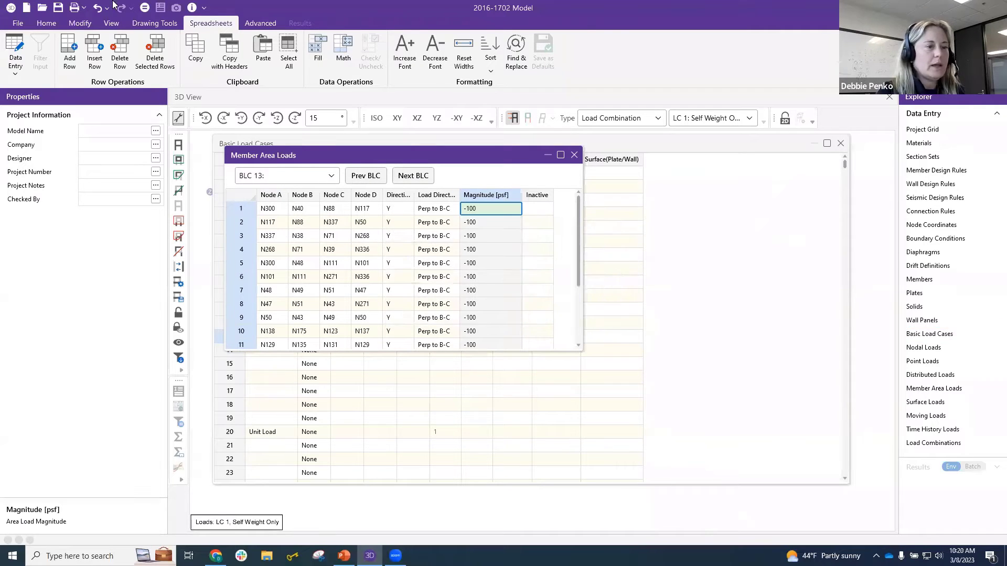
{"action": "left_click", "coordinate": [575, 154]}
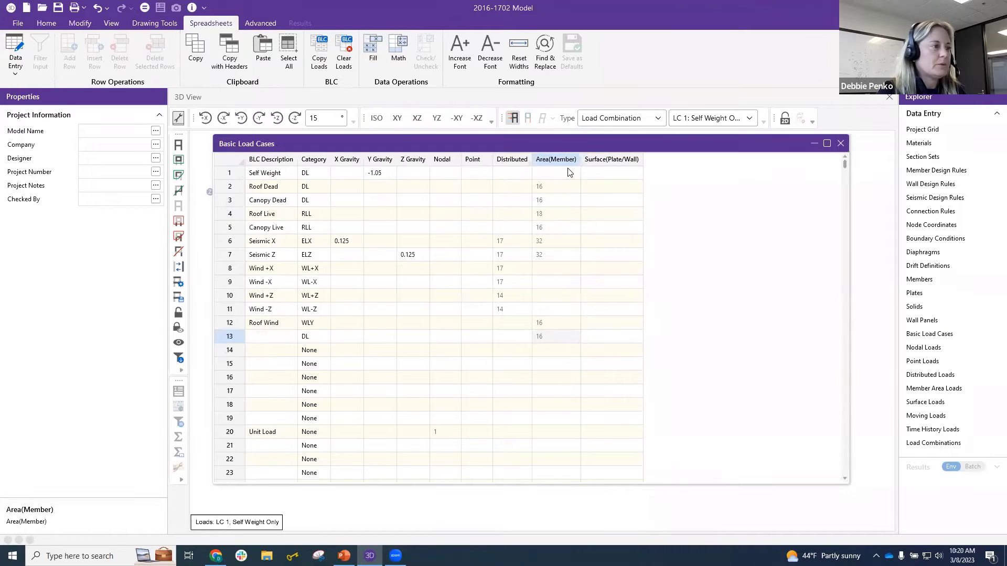
Step: Name basic load case 13 SNOW and open the Member Point Loads spreadsheet for BLC 14
{"action": "left_click", "coordinate": [277, 337]}
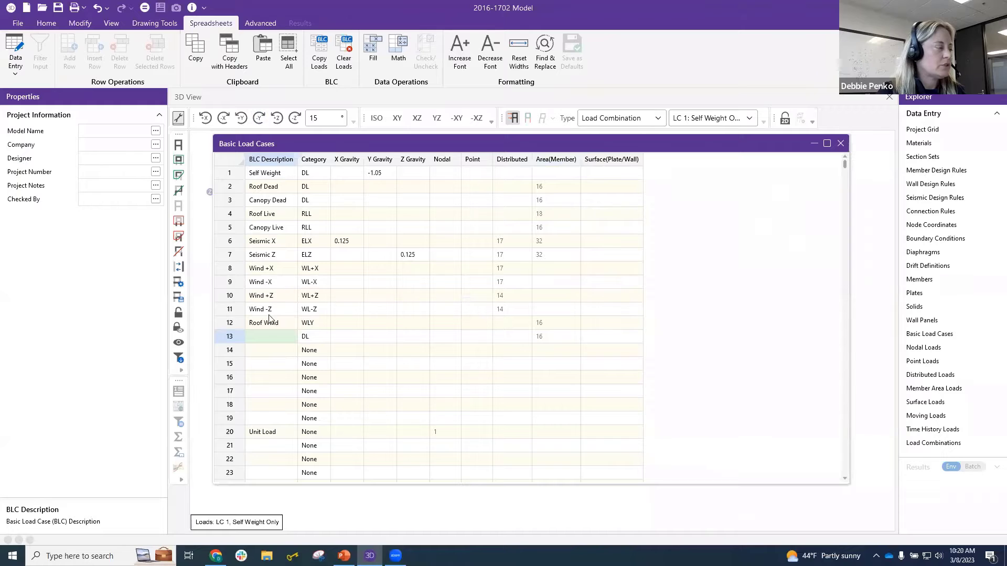
{"action": "type", "text": "T"}
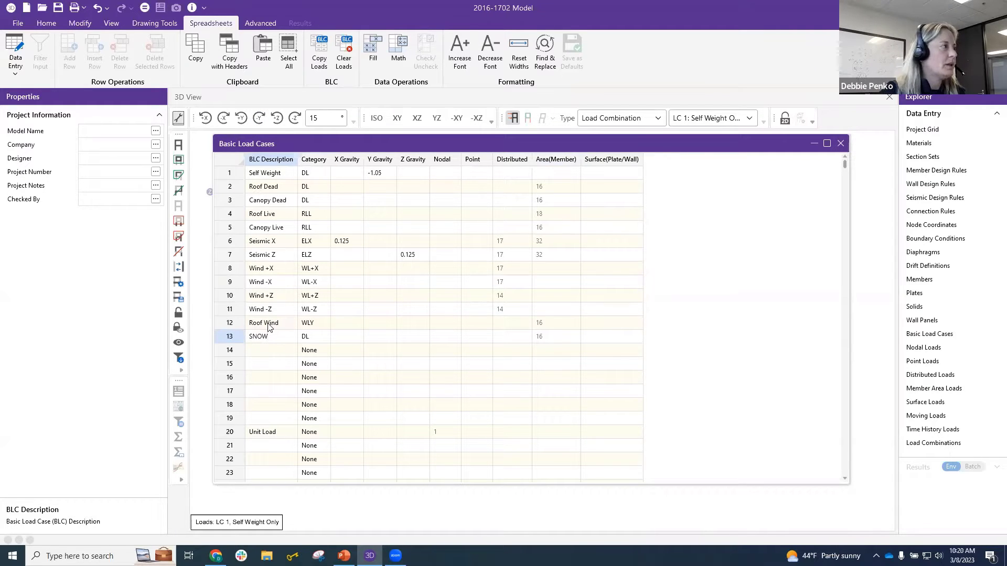
{"action": "left_click", "coordinate": [490, 354]}
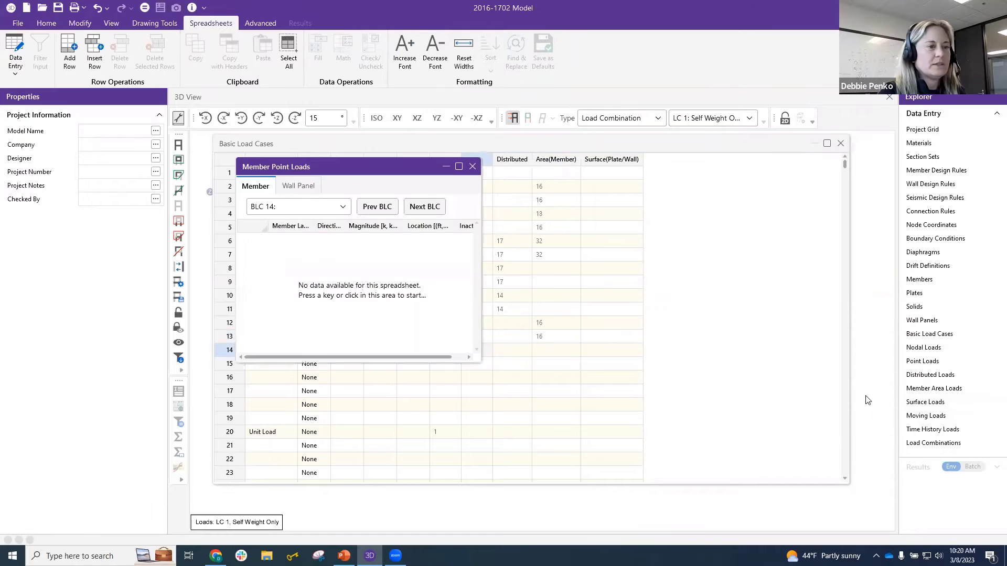
Step: Return to the 3D view and display the loads of basic load case BLC 13: SNOW instead of the load combination
{"action": "left_click", "coordinate": [866, 396]}
{"action": "left_click", "coordinate": [705, 122]}
{"action": "scroll", "coordinate": [726, 202], "scroll_direction": "down", "scroll_amount": 2}
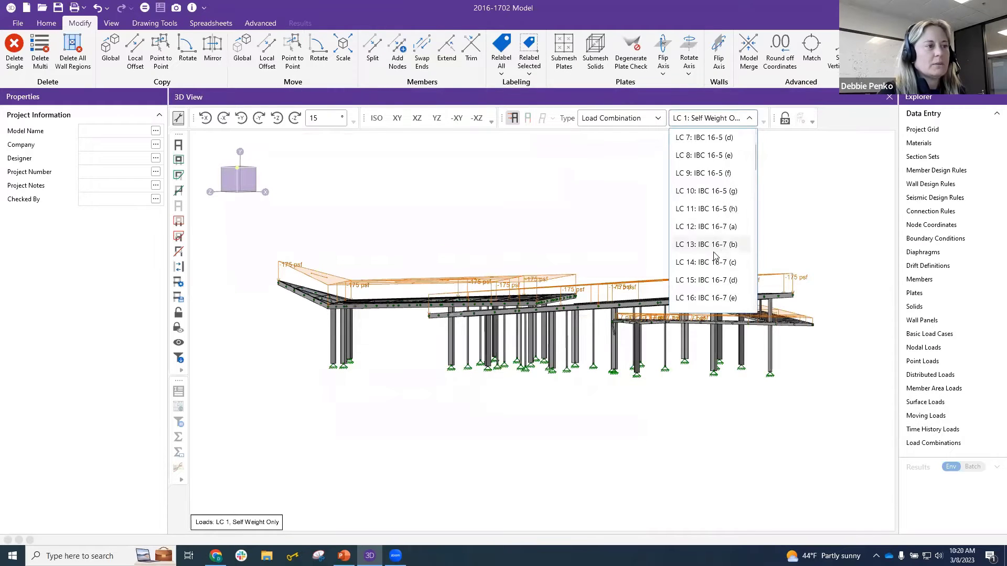
{"action": "left_click", "coordinate": [639, 124]}
{"action": "left_click", "coordinate": [629, 119]}
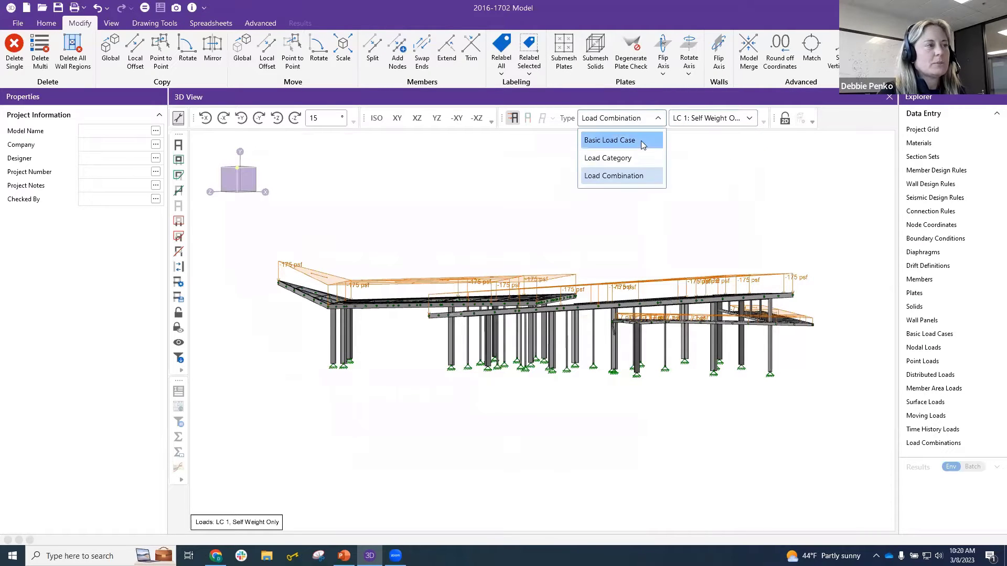
{"action": "left_click", "coordinate": [619, 140]}
{"action": "left_click", "coordinate": [705, 121]}
{"action": "scroll", "coordinate": [703, 210], "scroll_direction": "down", "scroll_amount": 3}
{"action": "left_click", "coordinate": [703, 192]}
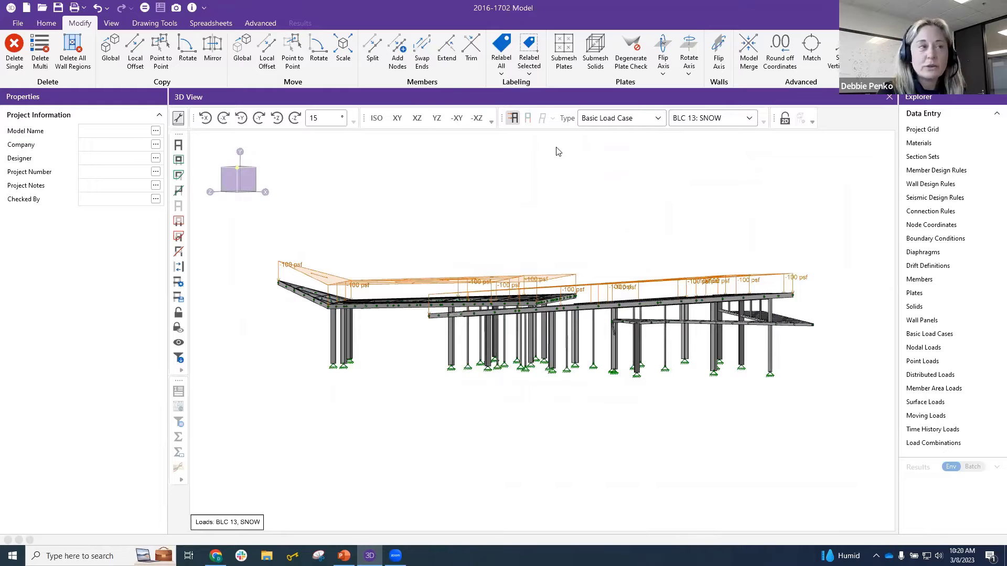
Step: Set the model to the XY view and box-select the elements along the full roof
{"action": "mouse_move", "coordinate": [594, 292]}
{"action": "middle_mouse_down"}
{"action": "mouse_move", "coordinate": [607, 305]}
{"action": "mouse_move", "coordinate": [601, 291]}
{"action": "middle_mouse_up"}
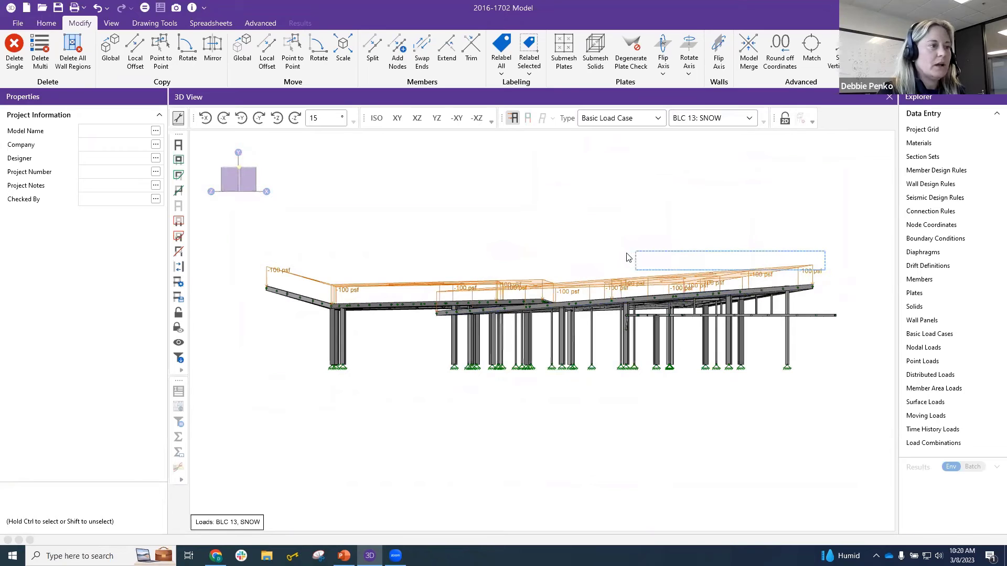
{"action": "left_click", "coordinate": [417, 119]}
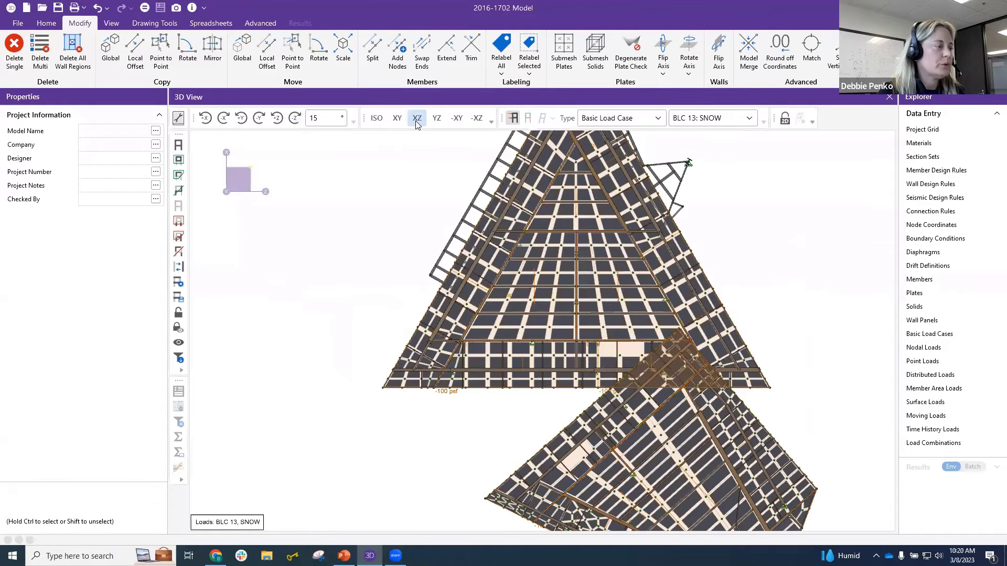
{"action": "left_click", "coordinate": [397, 118]}
{"action": "left_click_drag", "start_coordinate": [279, 237], "coordinate": [877, 310]}
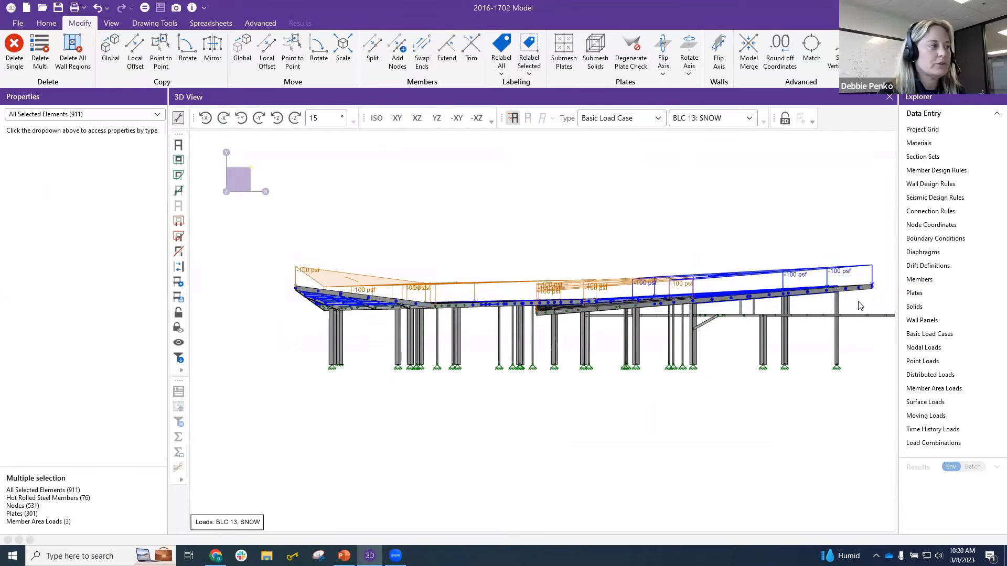
Step: Inspect the magnitude property of the SNOW area load on the upturned roof end, and clear the selection
{"action": "left_click", "coordinate": [356, 279]}
{"action": "left_click", "coordinate": [104, 227]}
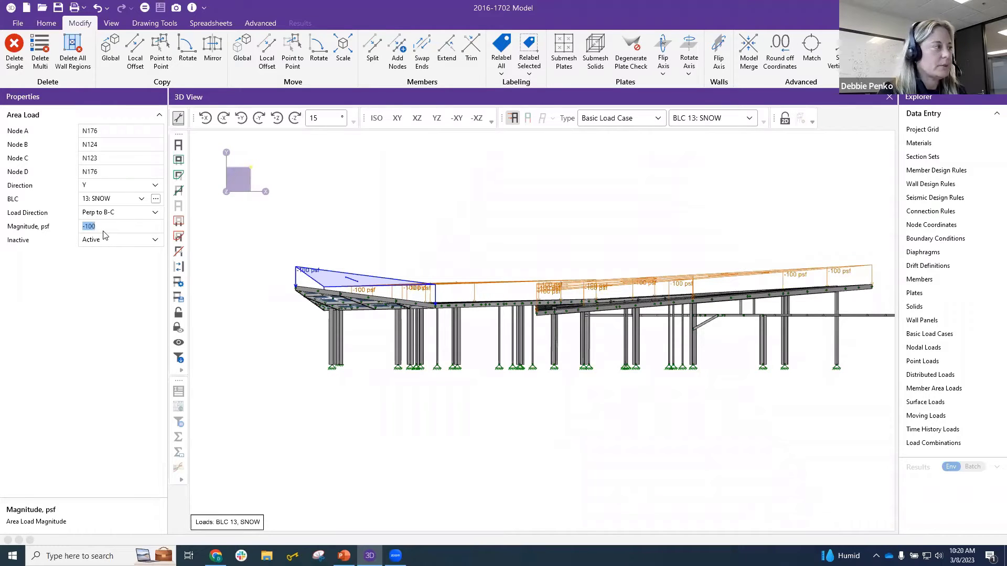
{"action": "left_click", "coordinate": [387, 234]}
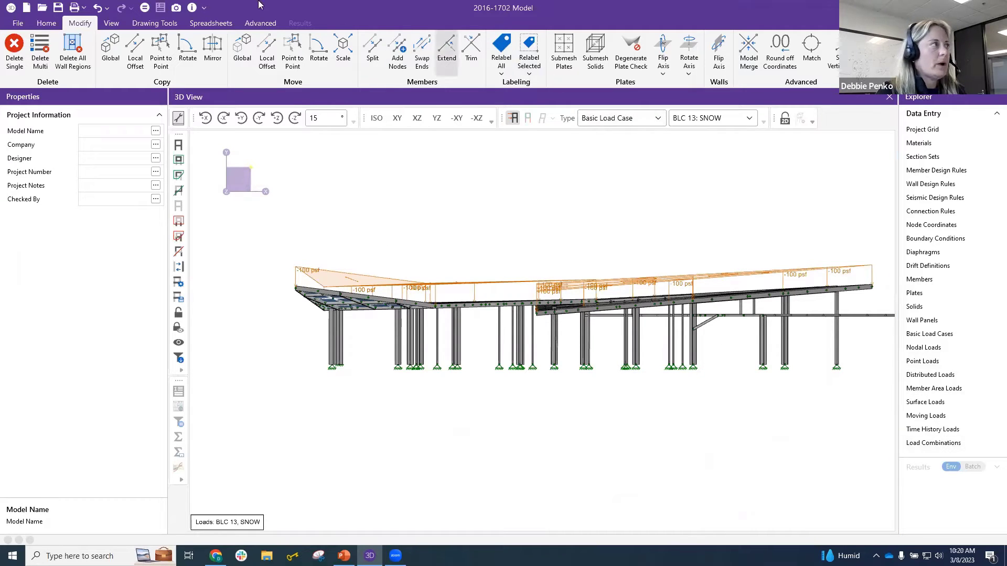
Step: Solve the model for the single load combination LC 1: Self Weight Only
{"action": "left_click", "coordinate": [145, 8]}
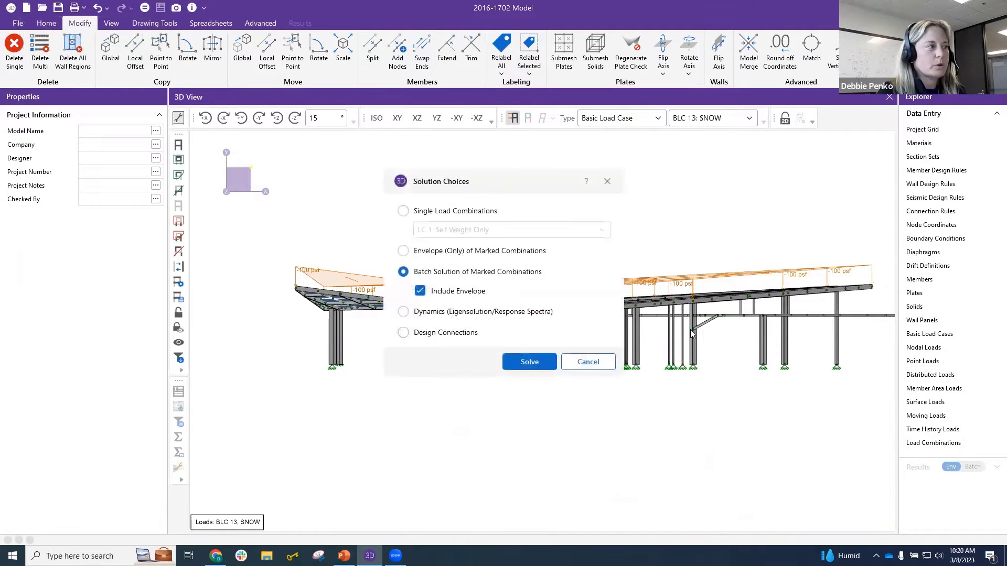
{"action": "left_click", "coordinate": [444, 215]}
{"action": "left_click", "coordinate": [529, 362]}
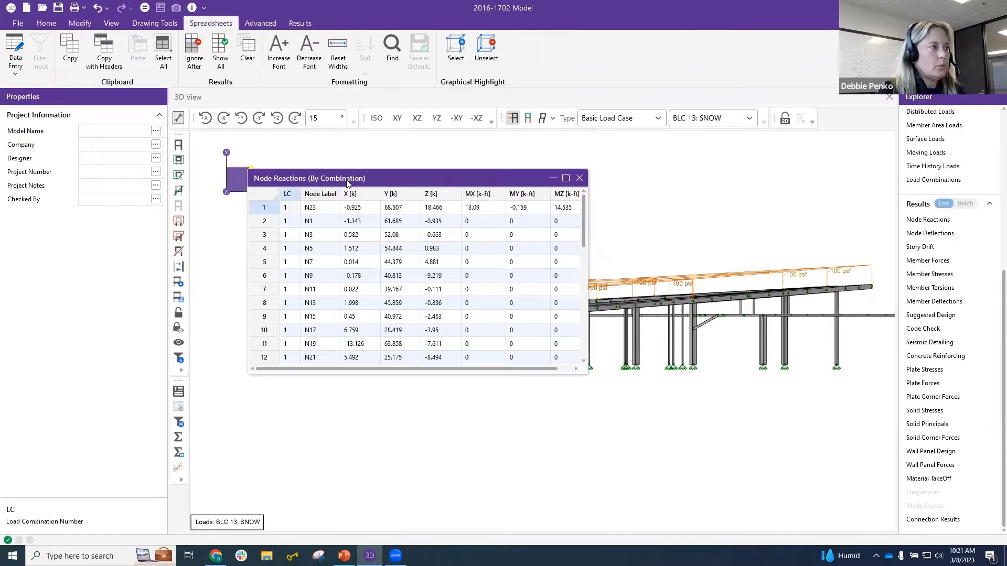
Step: Review the Node Reactions results down to the total Y reaction, and close the spreadsheet
{"action": "left_click_drag", "start_coordinate": [346, 183], "coordinate": [586, 183]}
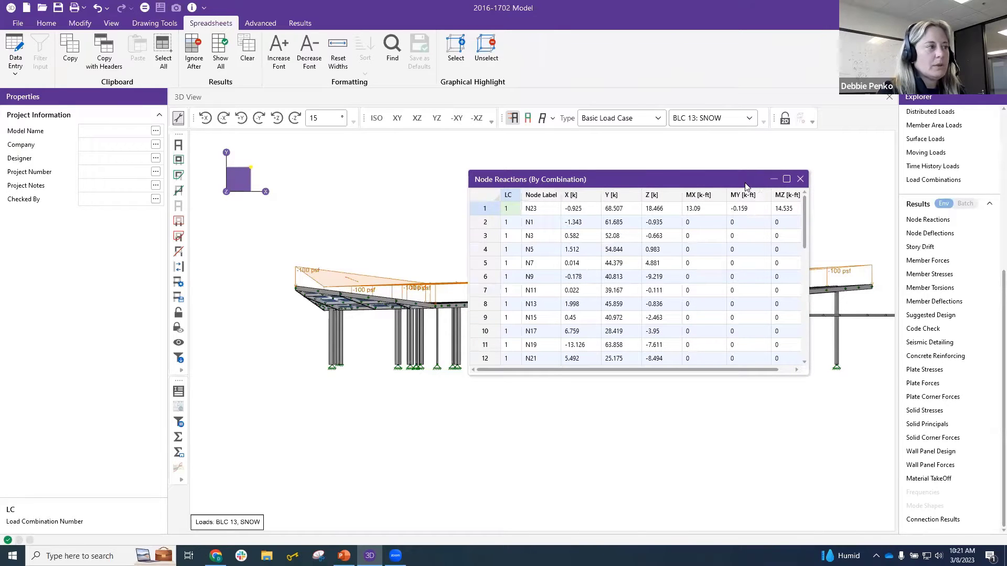
{"action": "left_click_drag", "start_coordinate": [745, 183], "coordinate": [643, 210]}
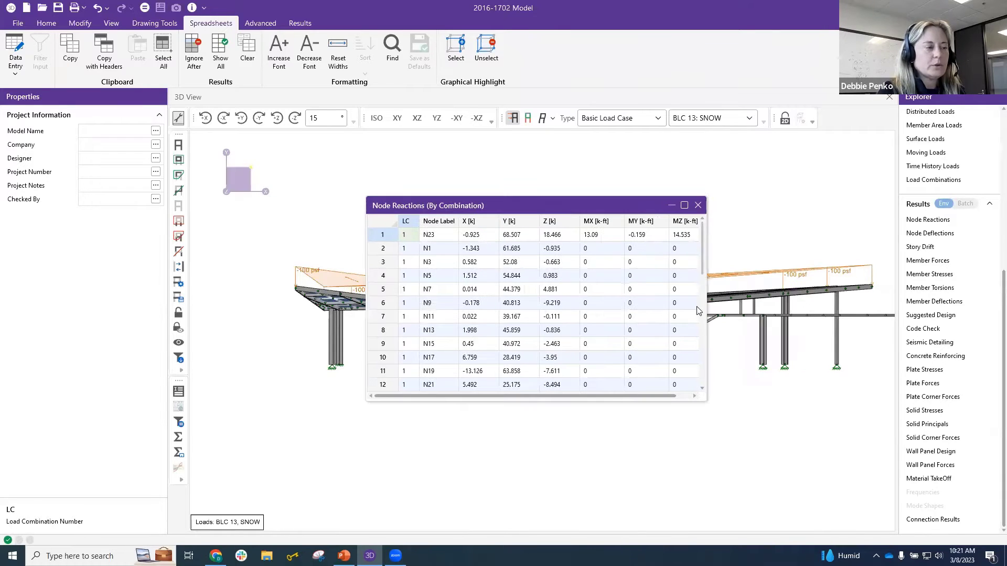
{"action": "scroll", "coordinate": [700, 310], "scroll_direction": "down", "scroll_amount": 8}
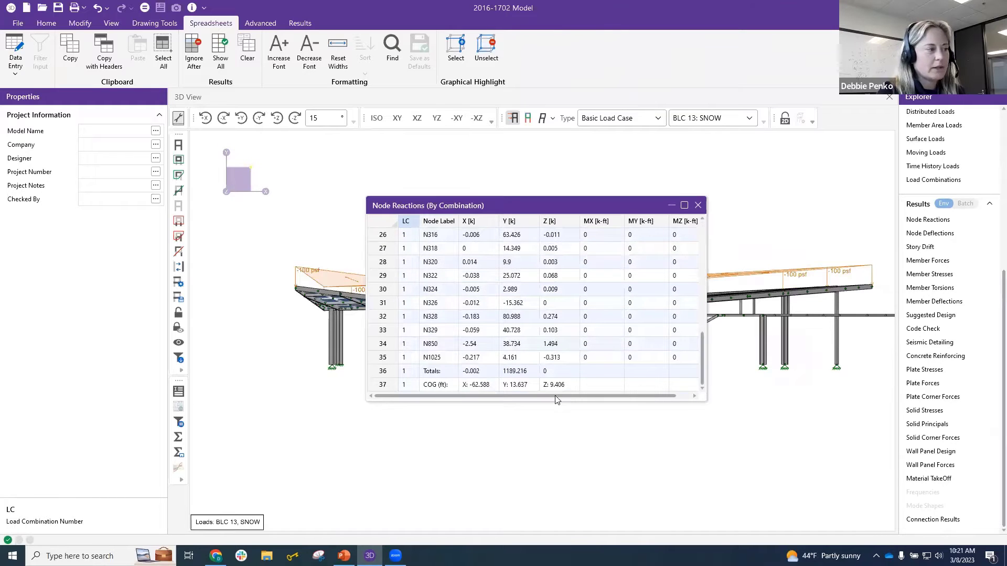
{"action": "left_click", "coordinate": [512, 375]}
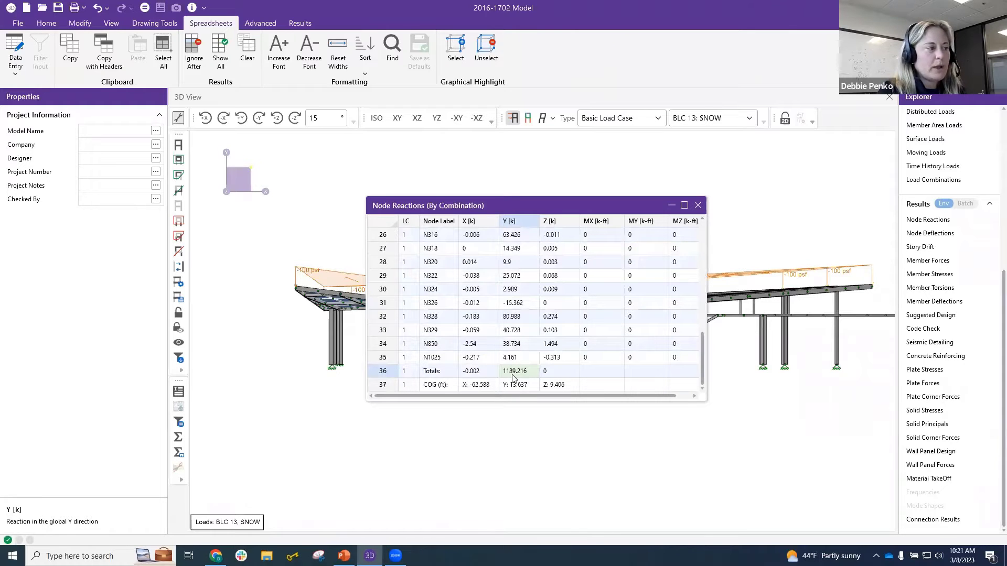
{"action": "left_click", "coordinate": [698, 206]}
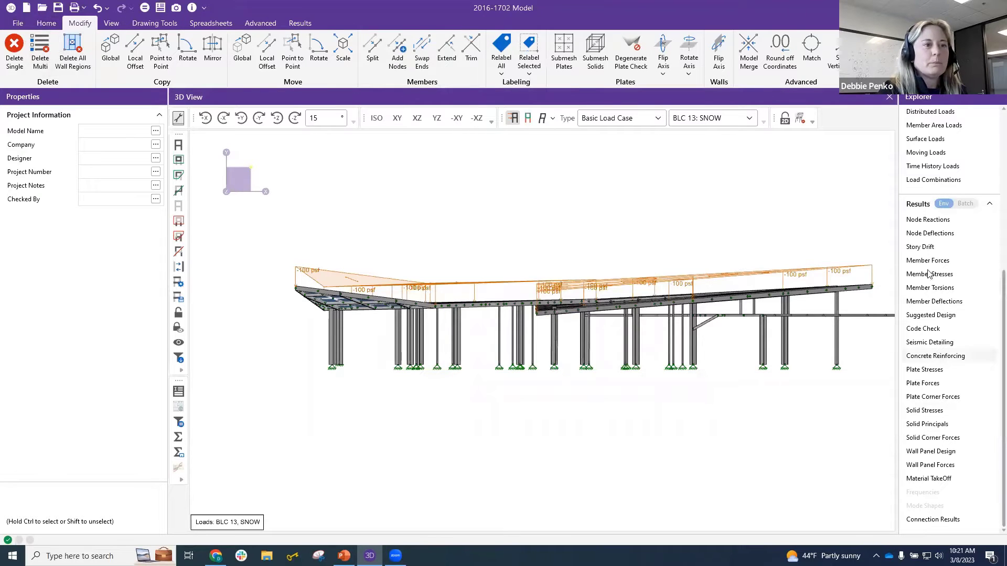
Step: Reopen the Node Reactions results, examine the UC Max values in the hot rolled steel Code Check, and return to the 3D view
{"action": "left_click", "coordinate": [924, 220]}
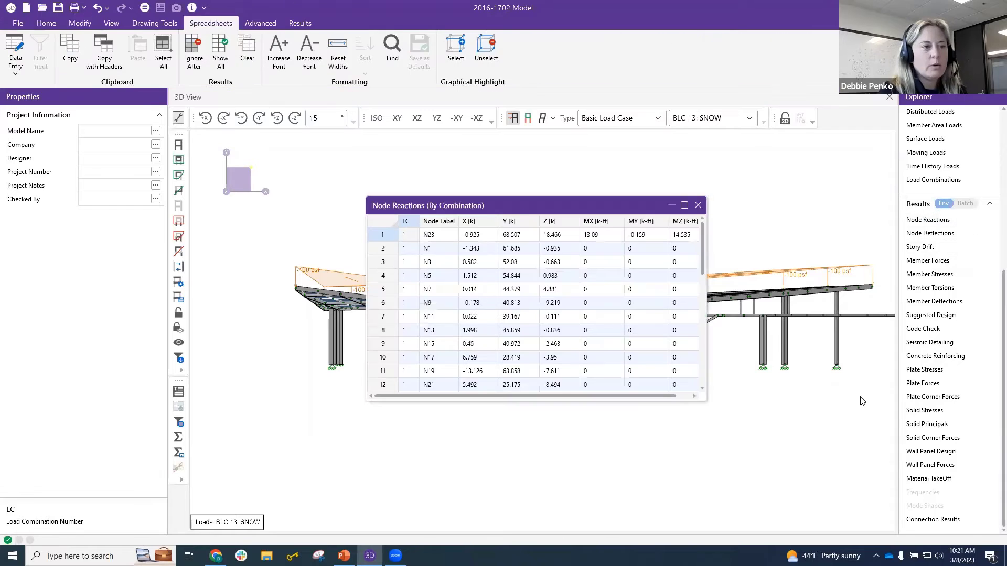
{"action": "left_click", "coordinate": [919, 330]}
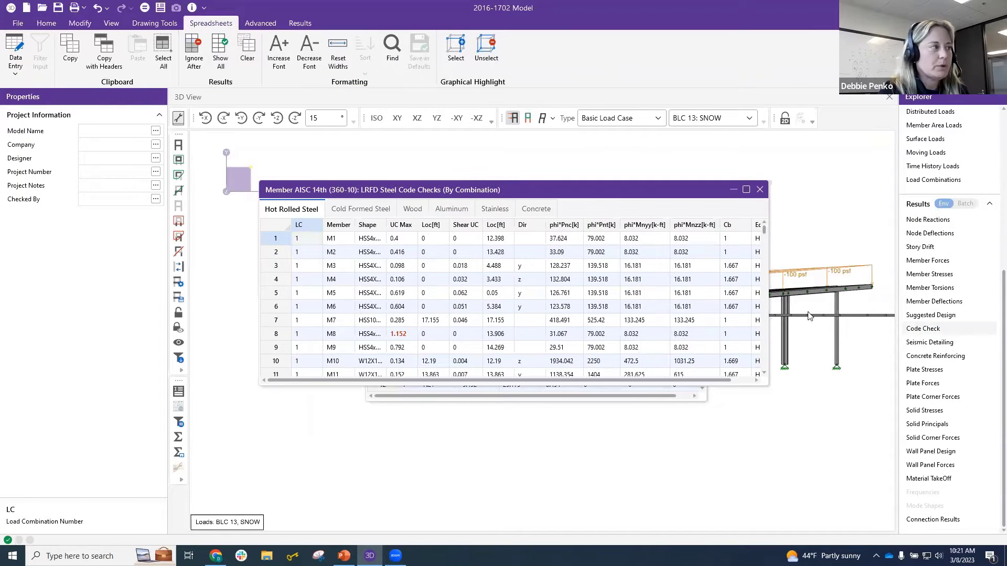
{"action": "left_click", "coordinate": [404, 335]}
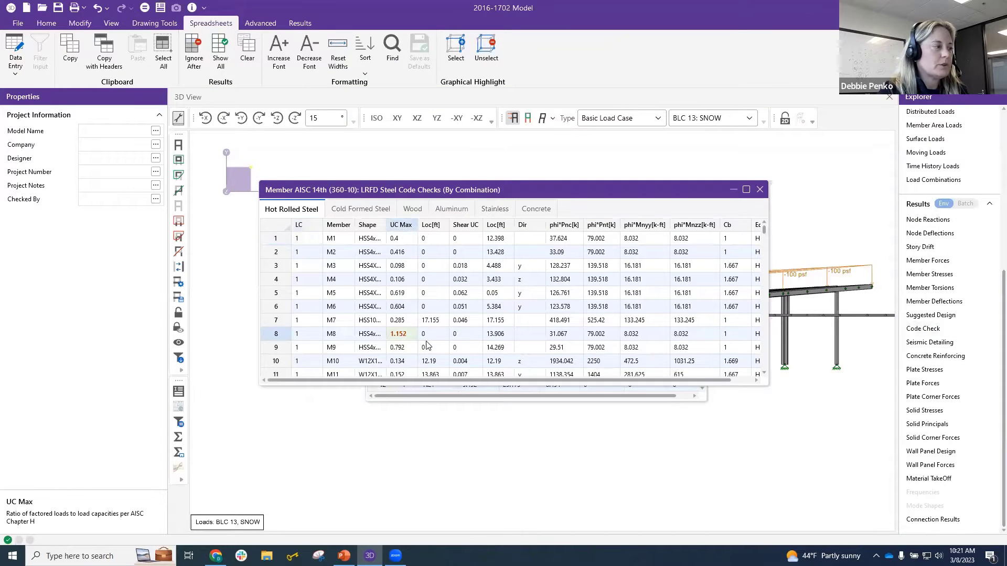
{"action": "left_click", "coordinate": [404, 233]}
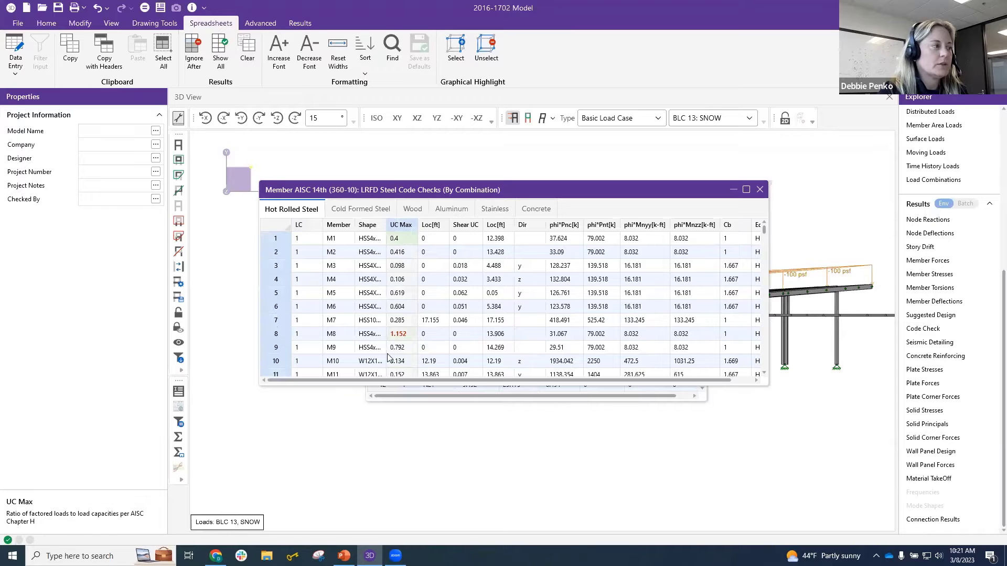
{"action": "left_click", "coordinate": [760, 189]}
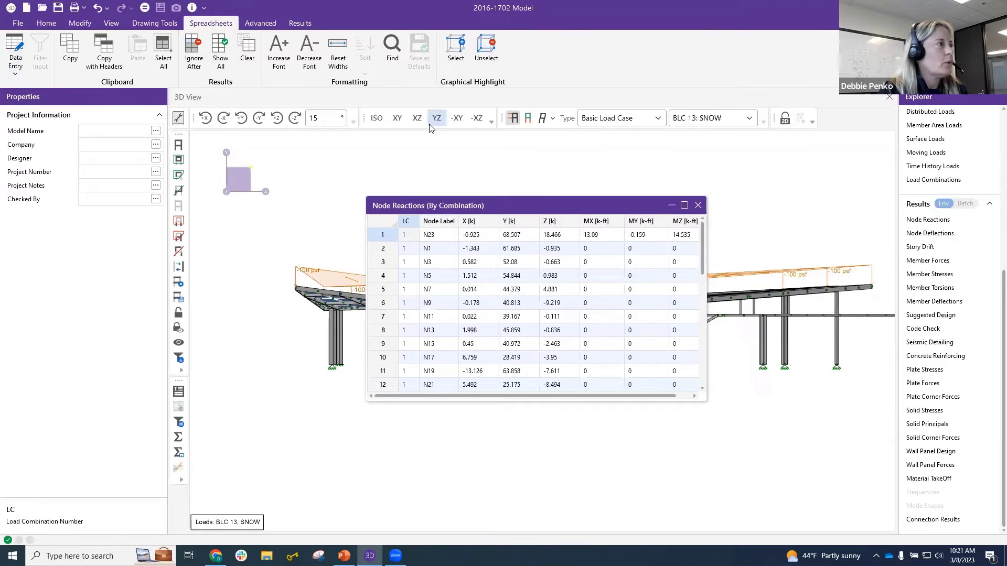
{"action": "left_click", "coordinate": [490, 170]}
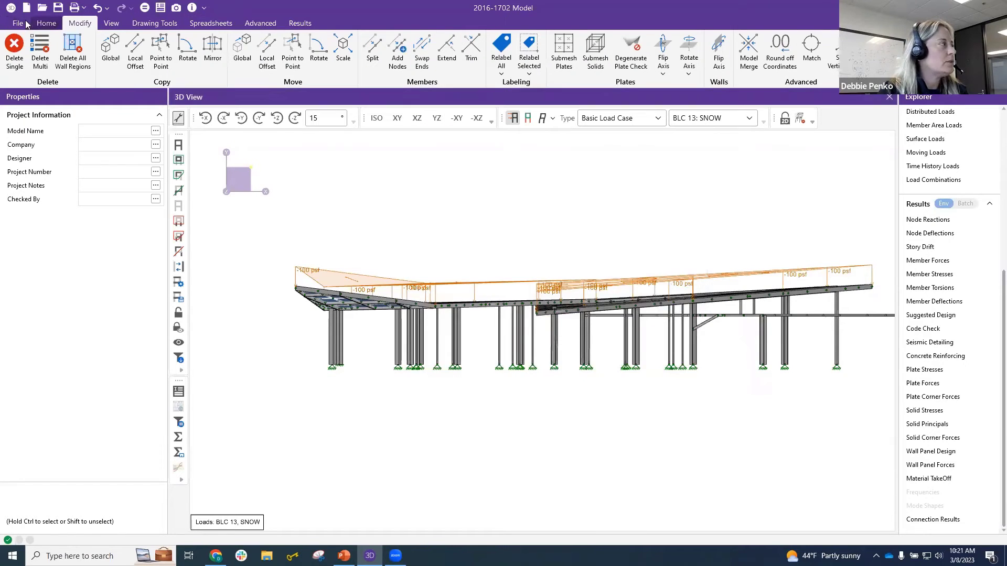
Step: In the application's output settings, choose Code Check as the spreadsheet to open after a static solution
{"action": "left_click", "coordinate": [19, 24]}
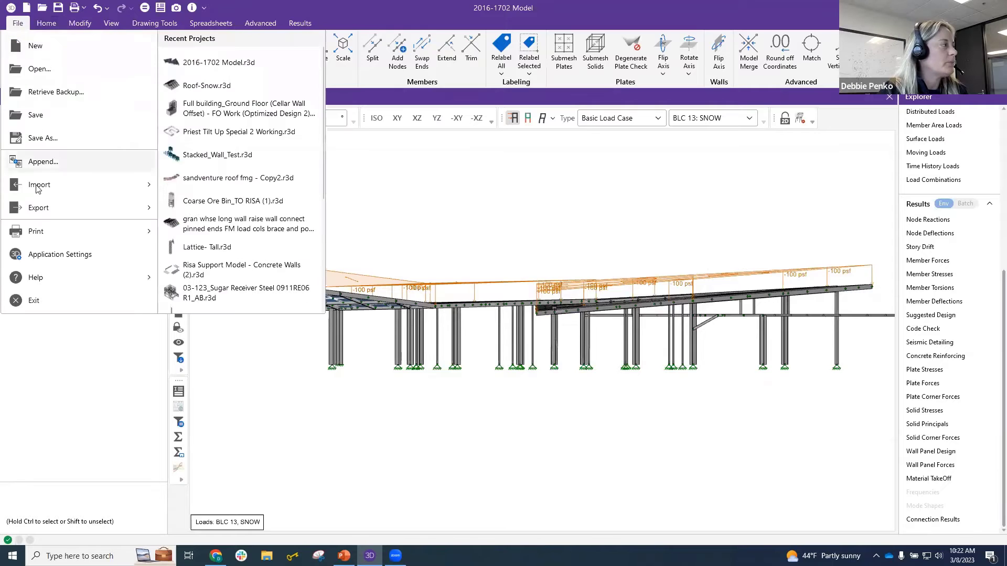
{"action": "left_click", "coordinate": [69, 256]}
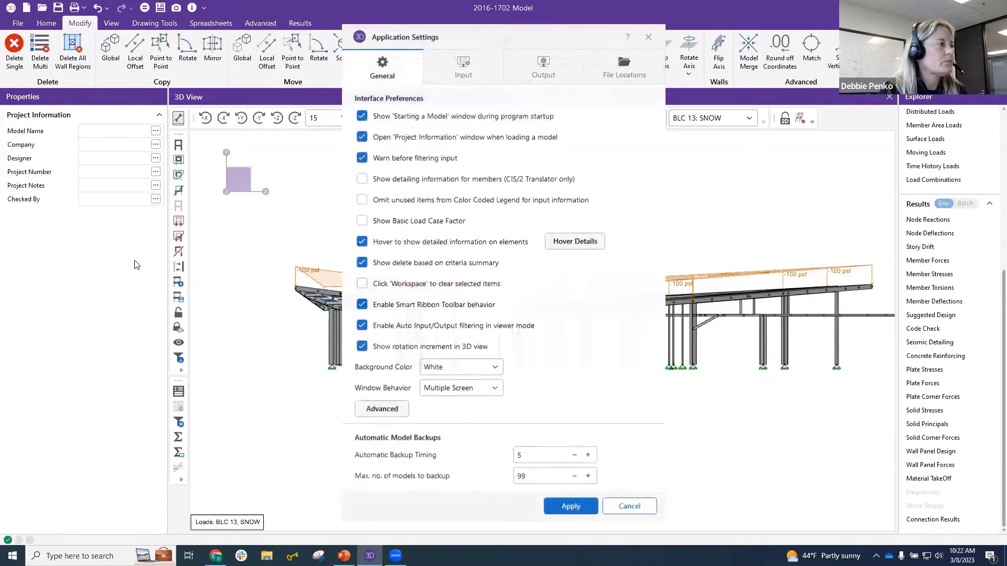
{"action": "left_click", "coordinate": [551, 71]}
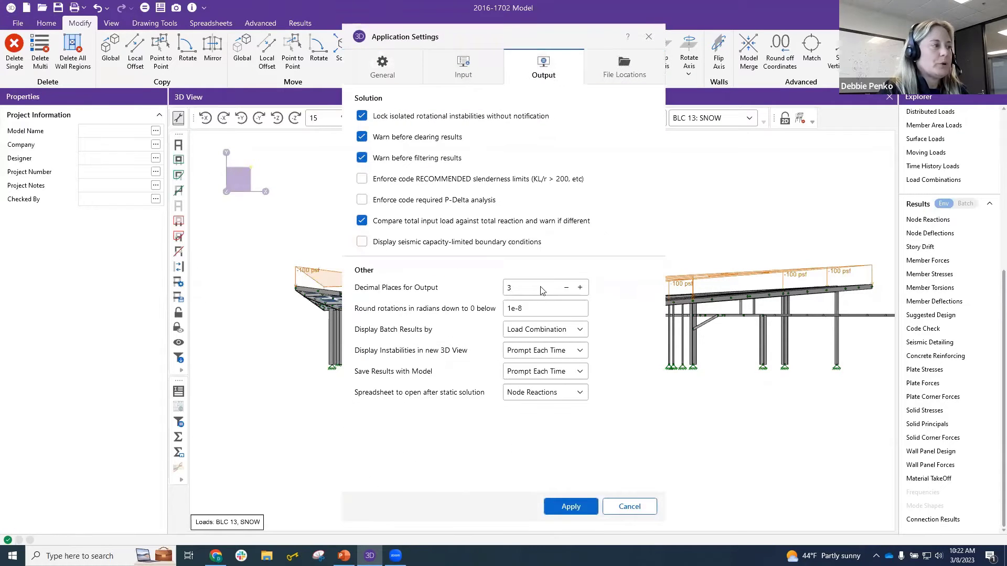
{"action": "left_click", "coordinate": [543, 393]}
{"action": "left_click", "coordinate": [391, 398]}
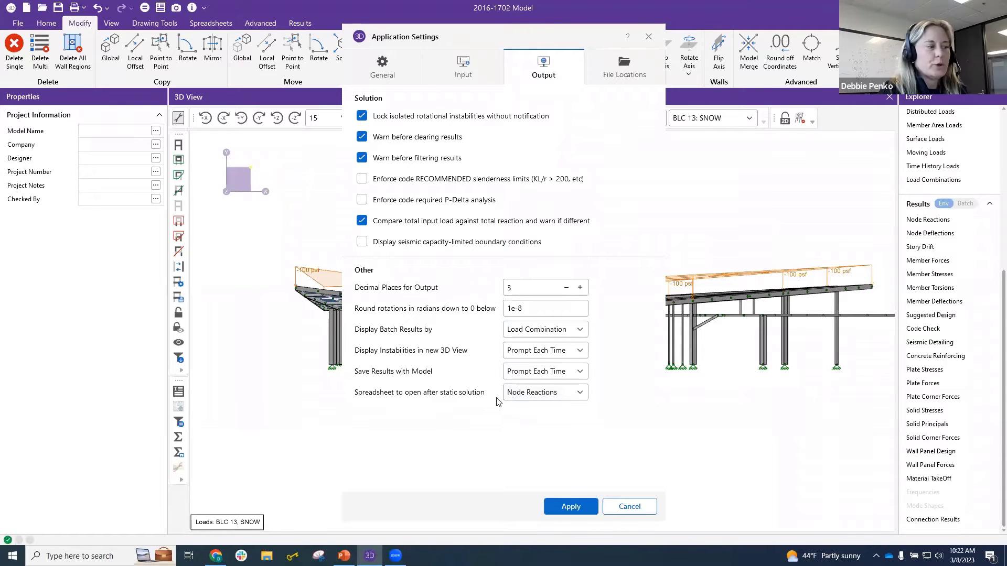
{"action": "left_click", "coordinate": [561, 397]}
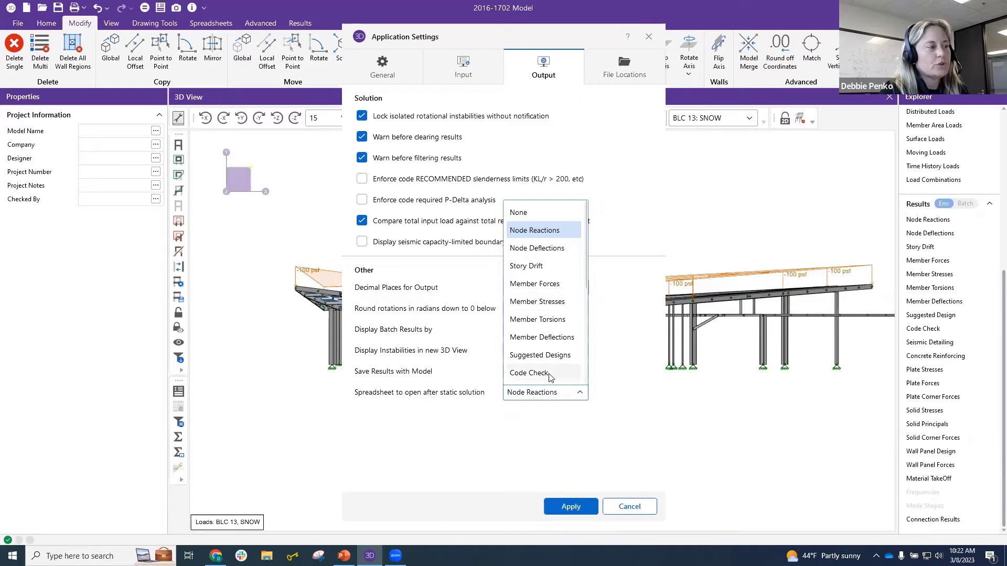
{"action": "left_click", "coordinate": [528, 373]}
{"action": "left_click", "coordinate": [557, 398]}
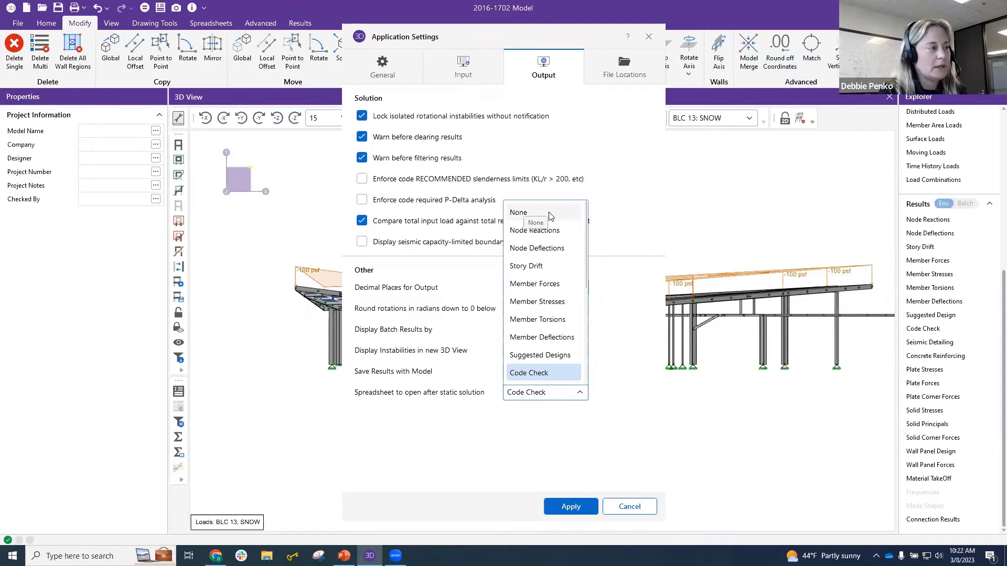
{"action": "left_click", "coordinate": [554, 372]}
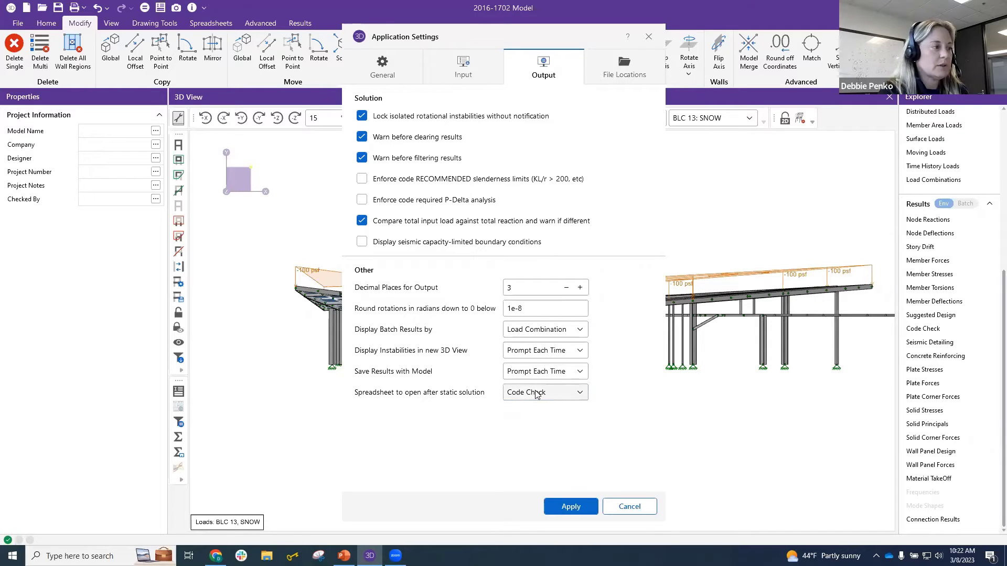
Step: Look through the input defaults and the general preferences' background color and window behavior options in Application Settings
{"action": "left_click", "coordinate": [468, 68]}
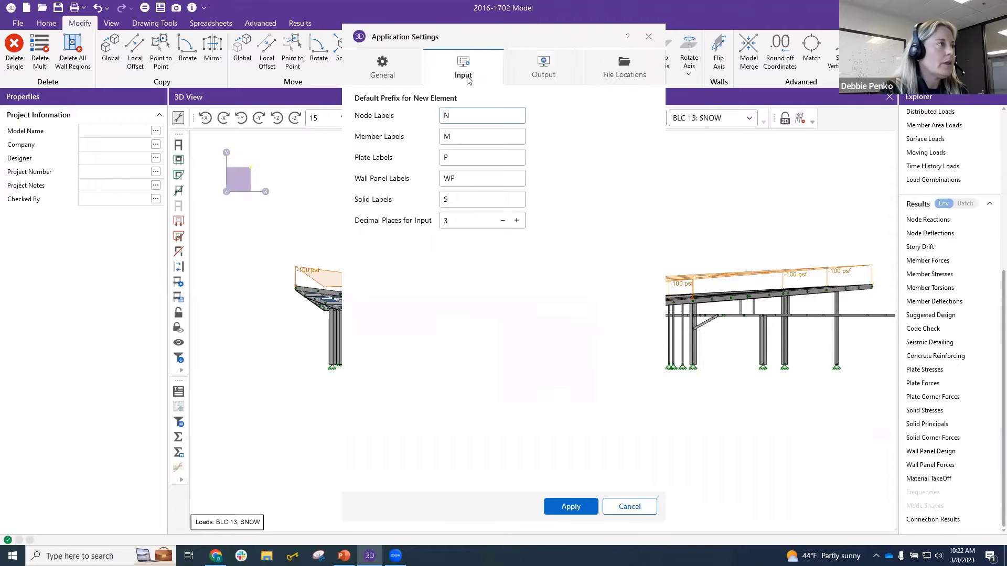
{"action": "left_click", "coordinate": [399, 62]}
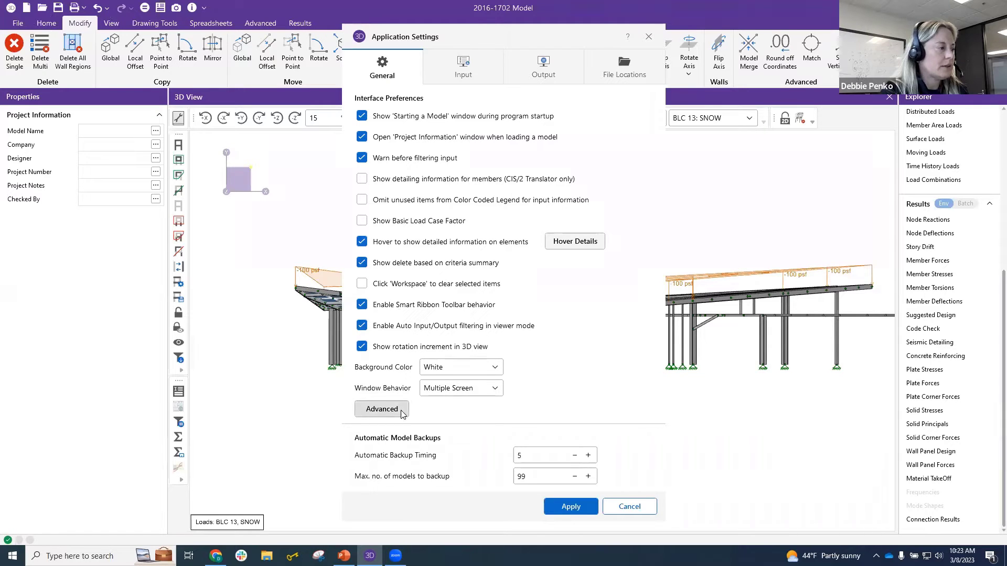
{"action": "left_click", "coordinate": [463, 368]}
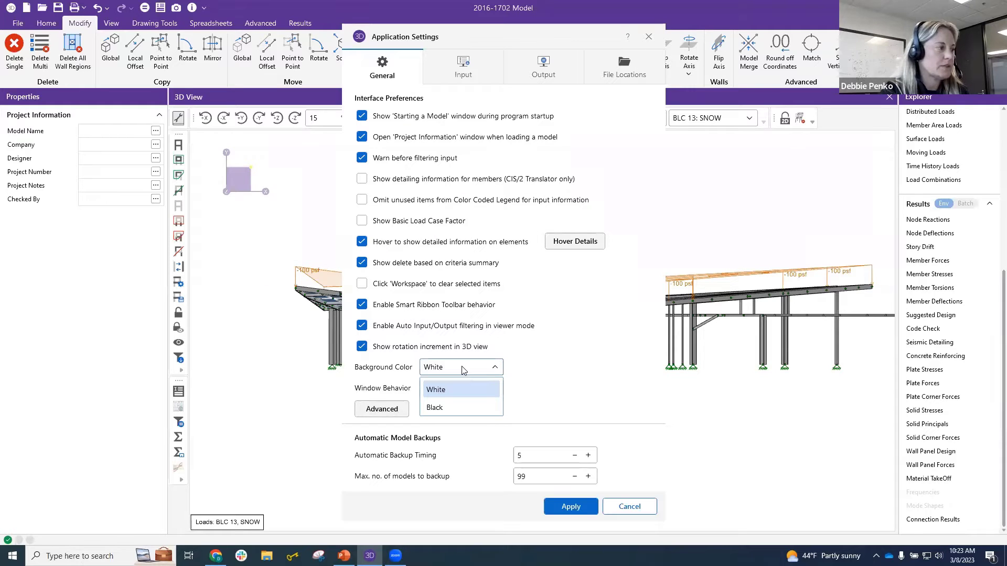
{"action": "left_click", "coordinate": [463, 368]}
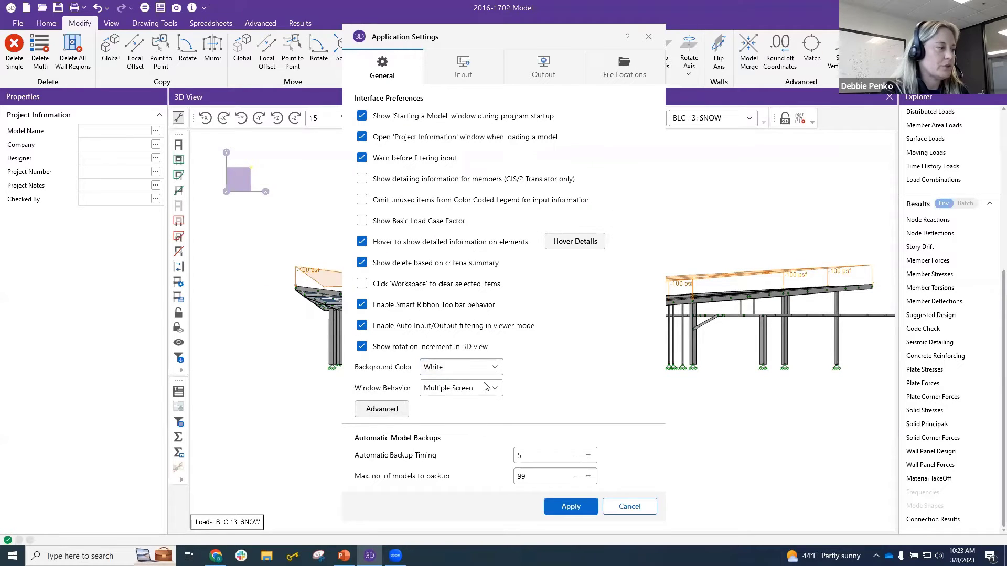
{"action": "left_click", "coordinate": [468, 395]}
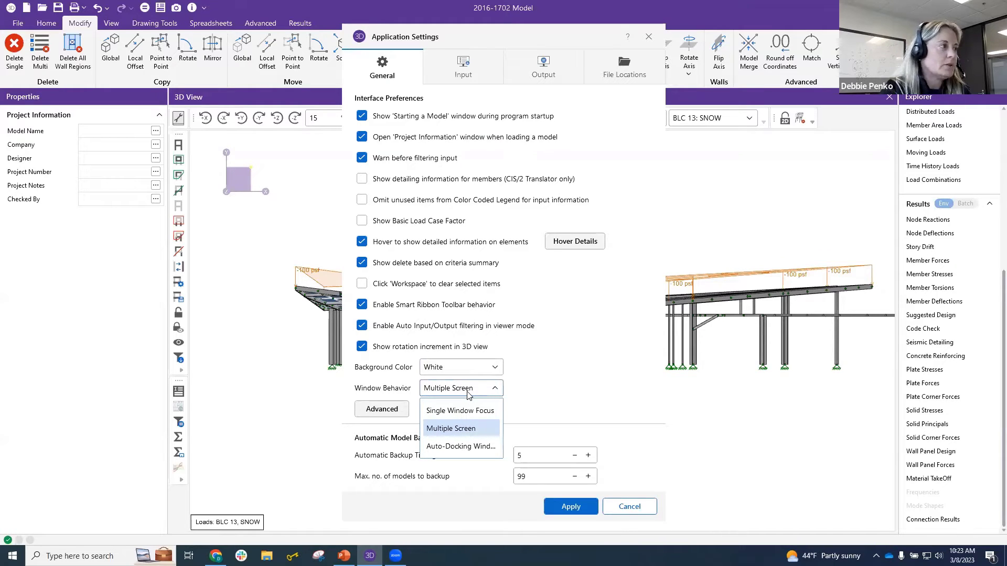
{"action": "left_click", "coordinate": [596, 348]}
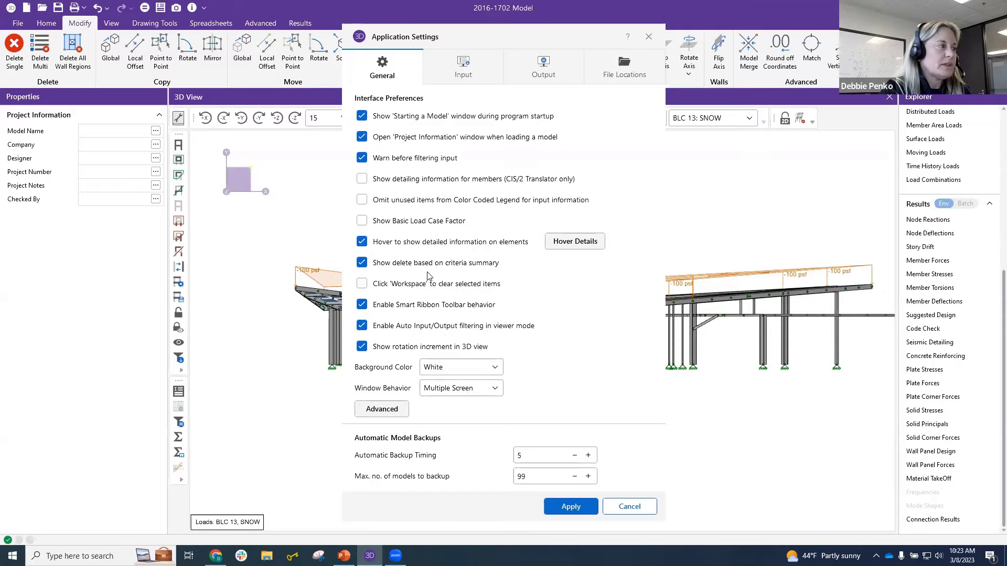
Step: Enable clearing selected items through the workspace in the general settings, apply the change, and accept clearing the current results
{"action": "left_click", "coordinate": [362, 285]}
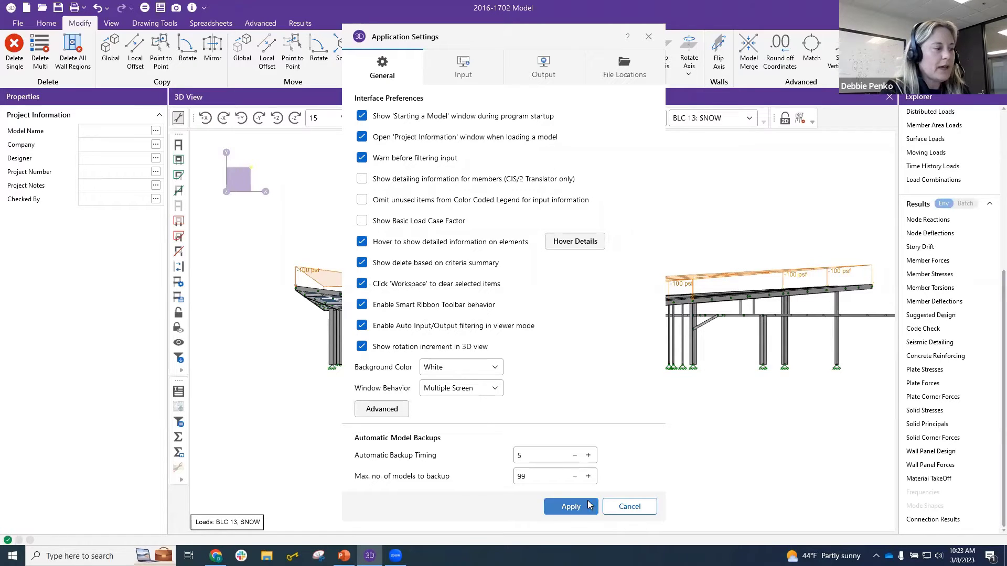
{"action": "left_click", "coordinate": [571, 507]}
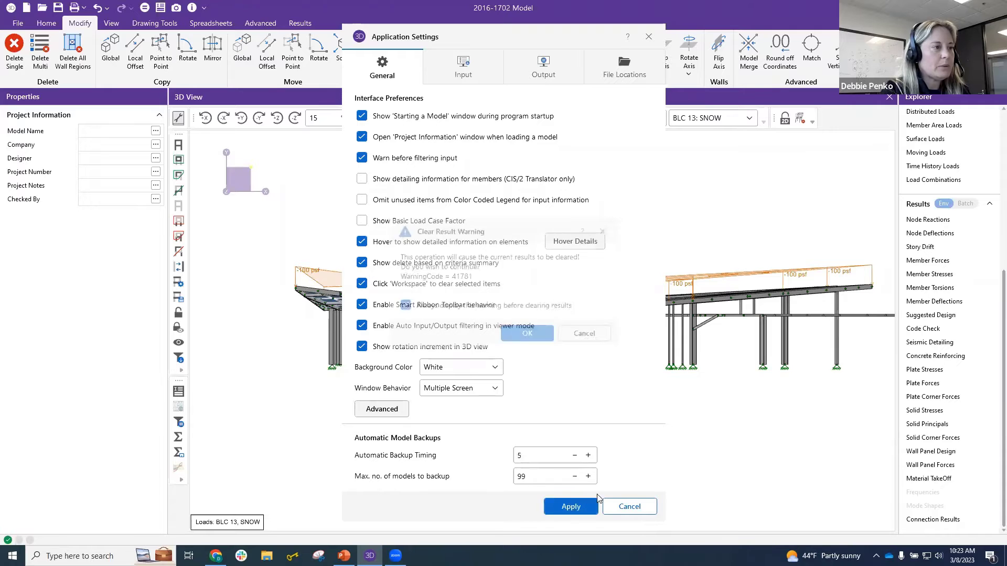
{"action": "left_click", "coordinate": [522, 333]}
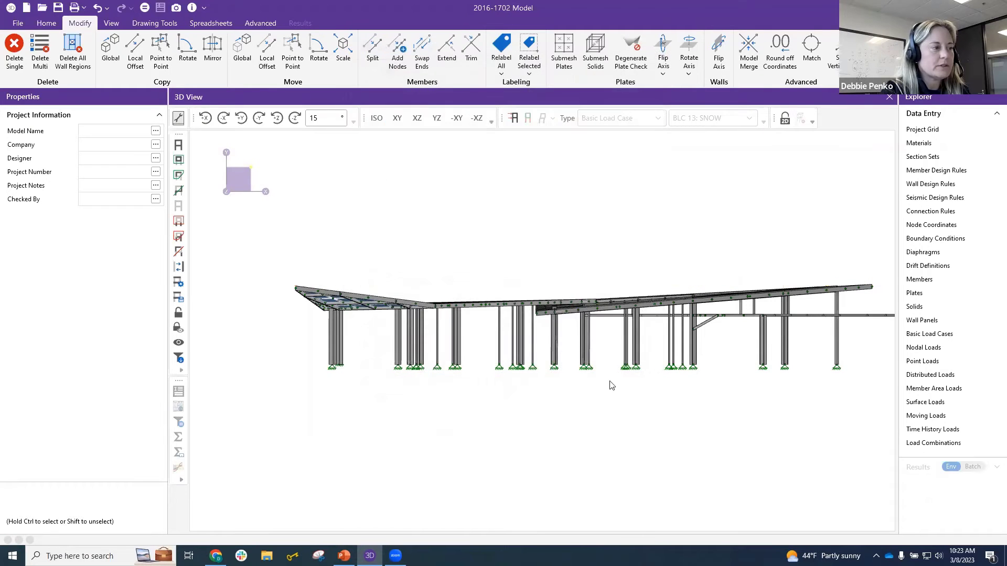
Step: Box-select part of the larger roof, clear the selection from the empty workspace, and reselect a similar portion of the roof
{"action": "left_click_drag", "start_coordinate": [732, 424], "coordinate": [617, 255]}
{"action": "left_click_drag", "start_coordinate": [723, 422], "coordinate": [609, 245]}
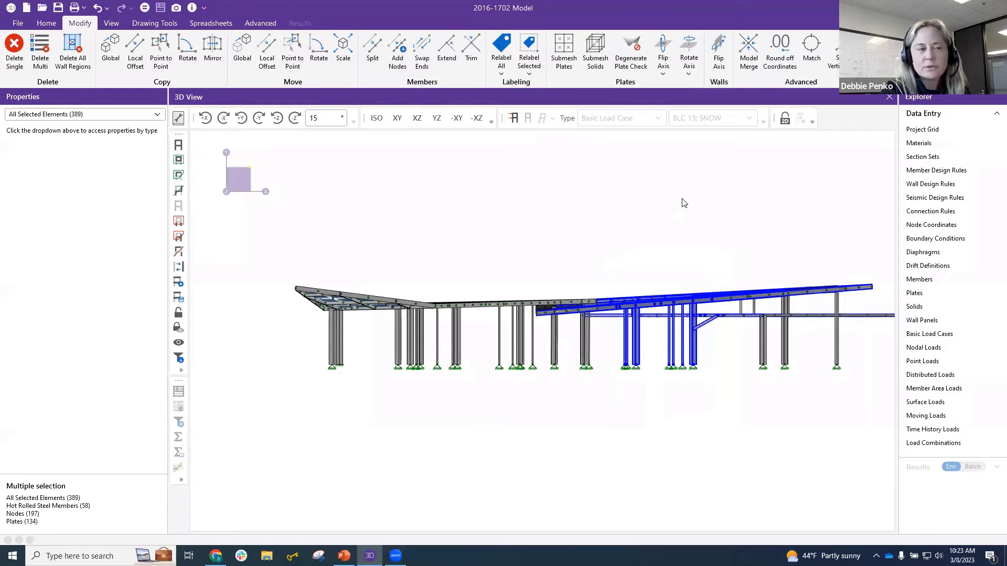
{"action": "left_click", "coordinate": [686, 197]}
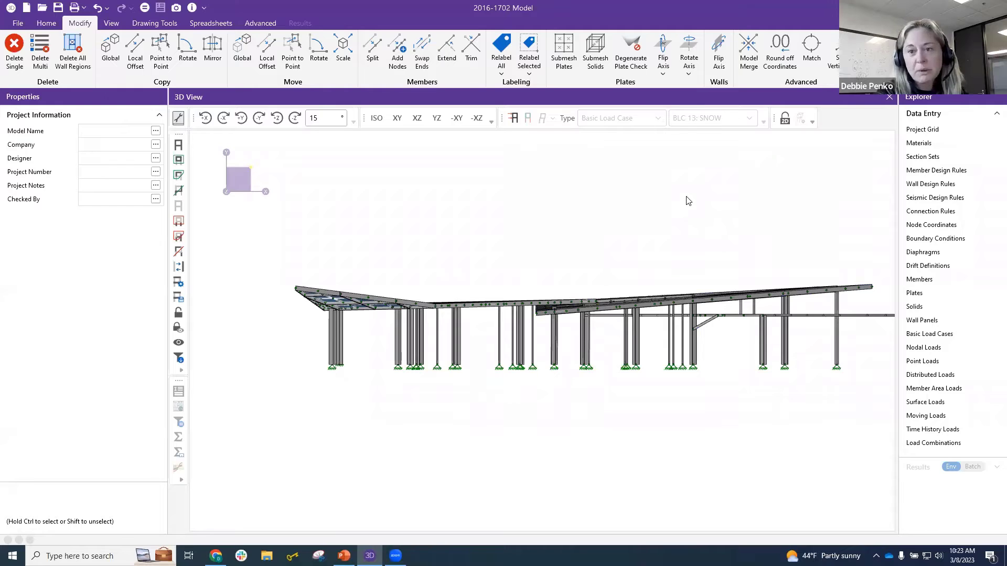
{"action": "left_click_drag", "start_coordinate": [708, 401], "coordinate": [605, 250]}
{"action": "middle_click_drag", "start_coordinate": [605, 236], "coordinate": [540, 205], "text": "shift"}
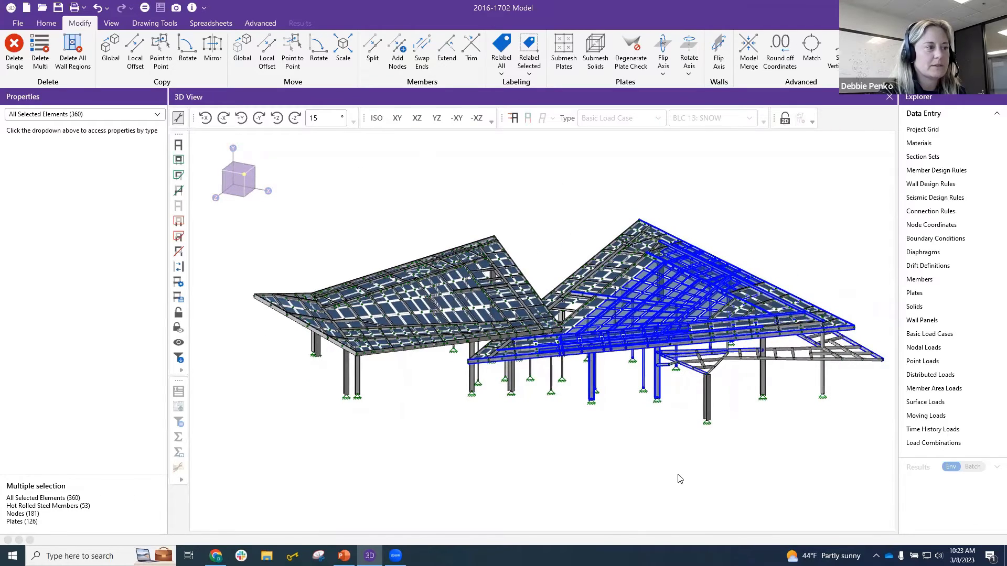
{"action": "middle_click_drag", "start_coordinate": [594, 459], "coordinate": [523, 415], "text": "shift"}
{"action": "mouse_move", "coordinate": [631, 395]}
{"action": "middle_mouse_down", "text": "shift"}
{"action": "mouse_move", "coordinate": [645, 387]}
{"action": "mouse_move", "coordinate": [634, 404]}
{"action": "mouse_move", "coordinate": [643, 402]}
{"action": "middle_mouse_up", "text": "shift"}
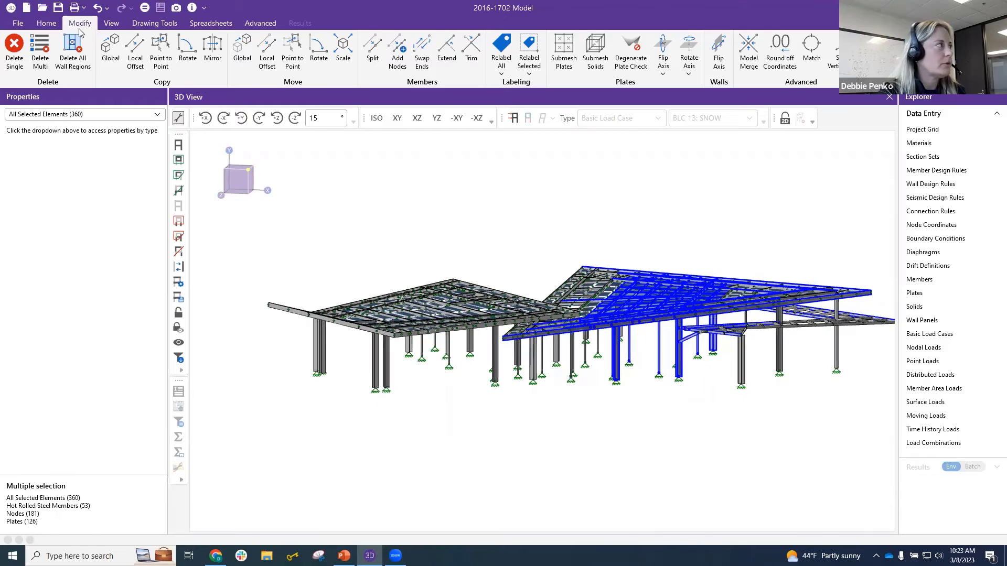
Step: Solve the single load combination LC 1: Self Weight Only, and return to the 3D view with nothing selected
{"action": "left_click", "coordinate": [140, 7]}
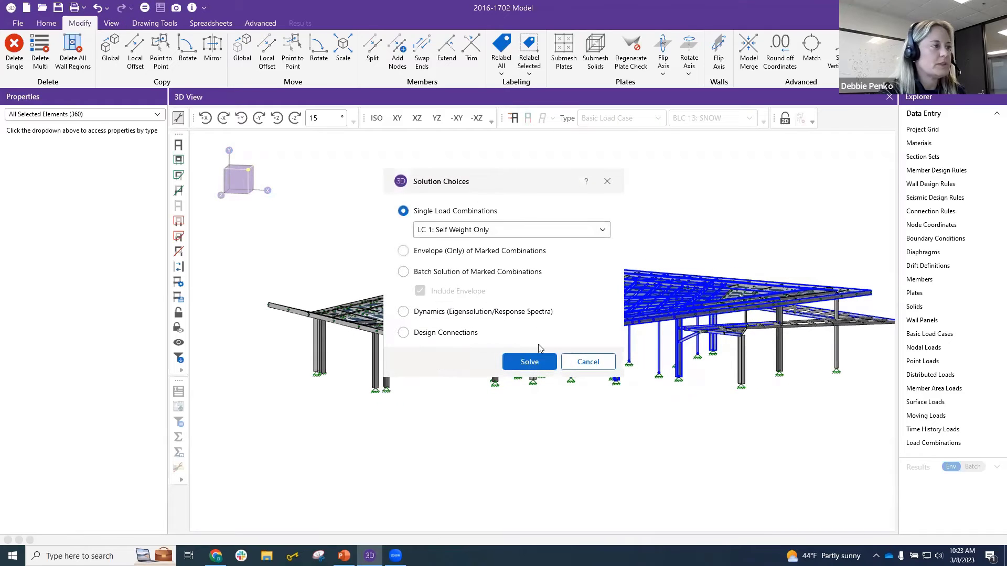
{"action": "left_click", "coordinate": [529, 362]}
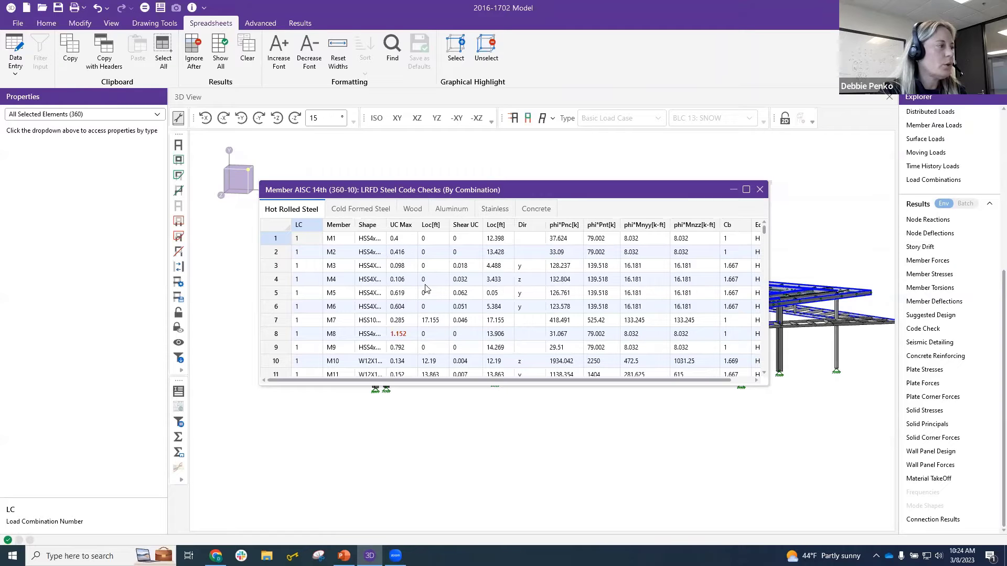
{"action": "left_click", "coordinate": [508, 433]}
{"action": "middle_click_drag", "start_coordinate": [526, 428], "coordinate": [499, 416]}
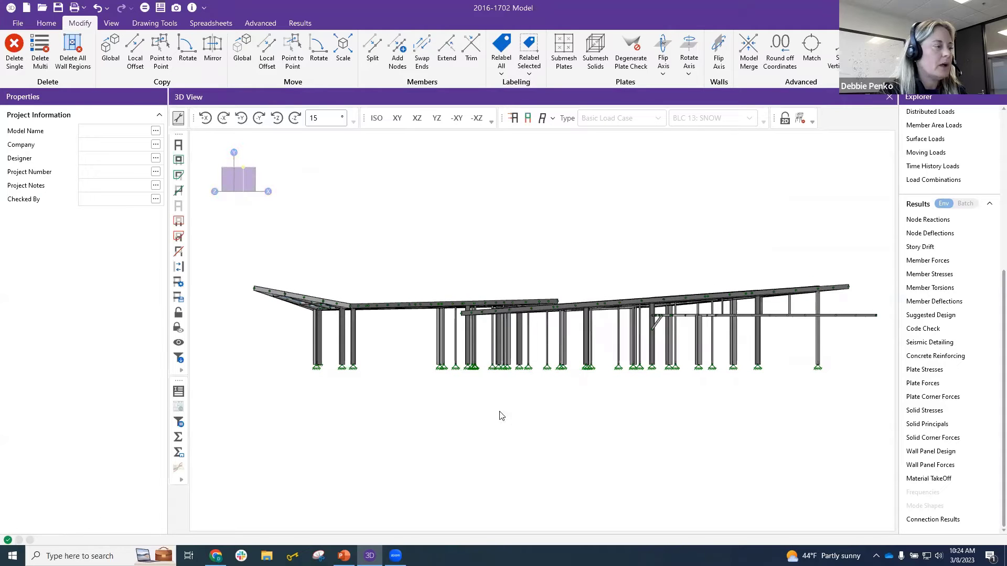
Step: Look at the model in the XY, XZ and YZ views, and window-select the elements lying within the smaller roof's plane
{"action": "left_click", "coordinate": [396, 118]}
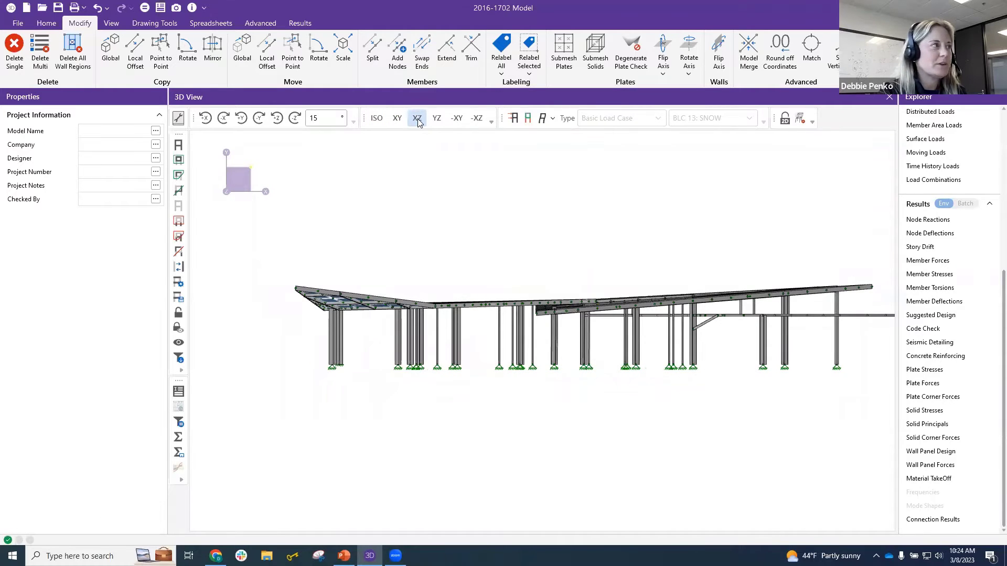
{"action": "left_click", "coordinate": [417, 118]}
{"action": "left_click", "coordinate": [436, 118]}
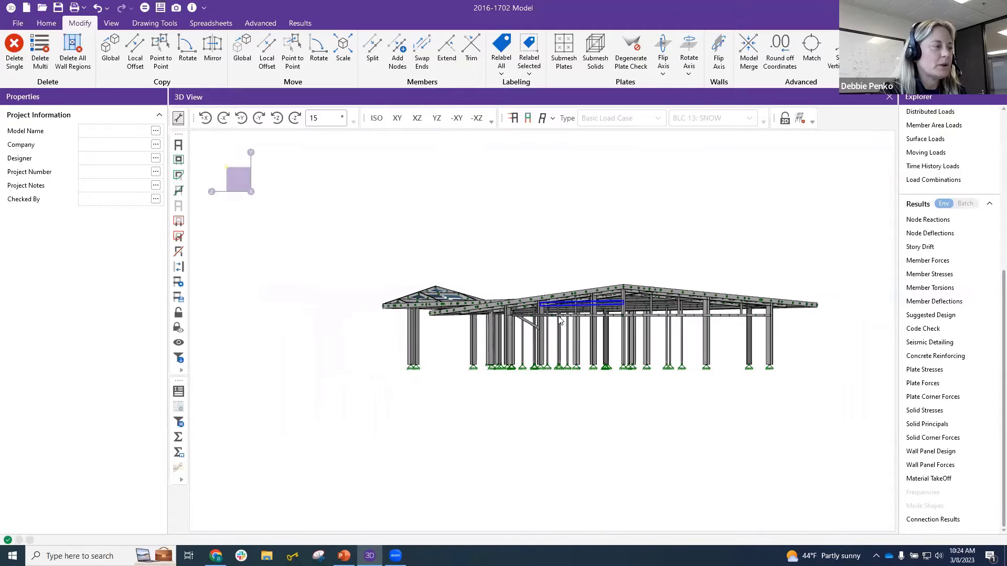
{"action": "left_click", "coordinate": [397, 118]}
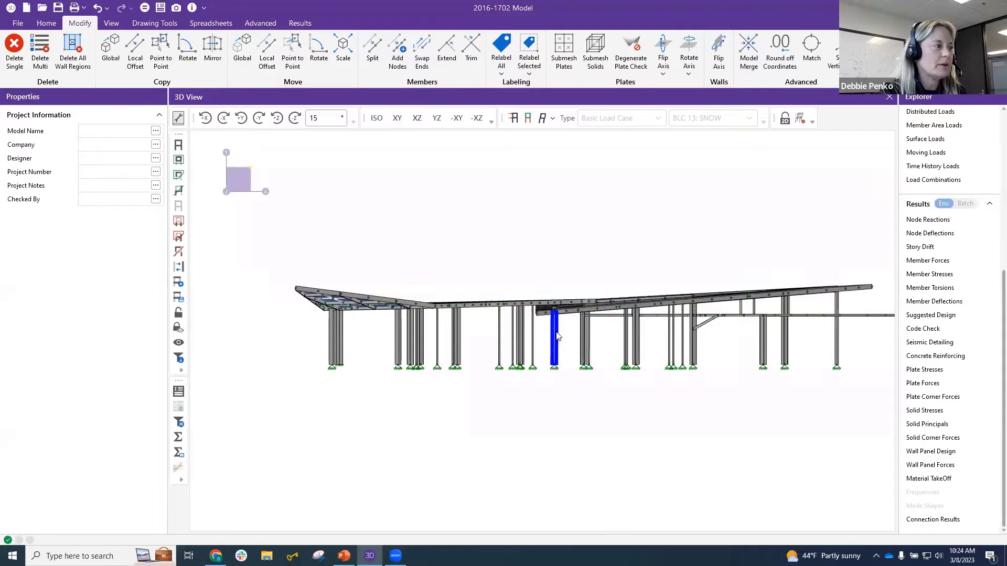
{"action": "middle_click_drag", "start_coordinate": [551, 334], "coordinate": [445, 321], "text": "shift"}
{"action": "left_click_drag", "start_coordinate": [249, 234], "coordinate": [611, 292]}
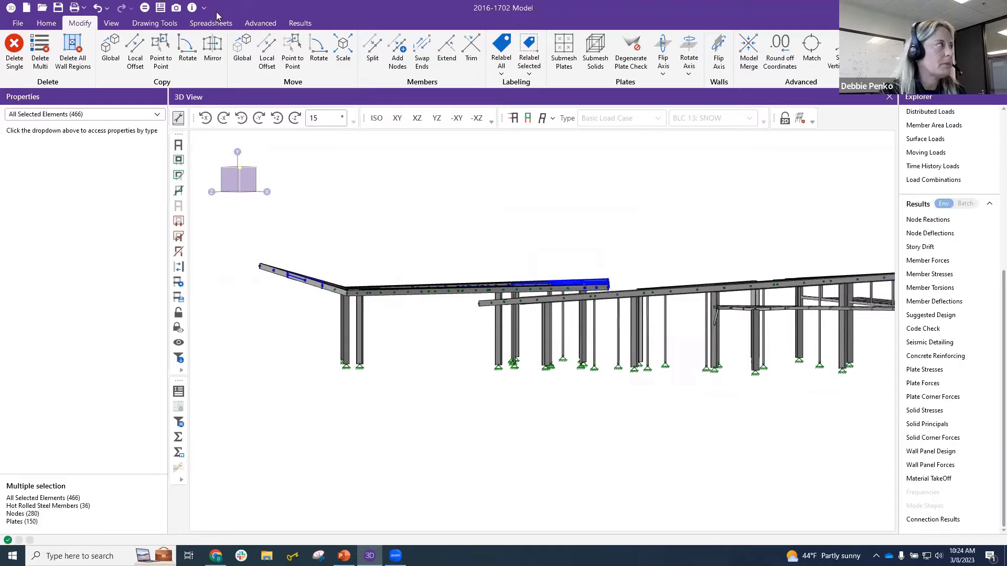
Step: Render the members as wireframe lines, and select the entire smaller roof together with all its supporting columns
{"action": "left_click", "coordinate": [46, 23]}
{"action": "left_click", "coordinate": [723, 45]}
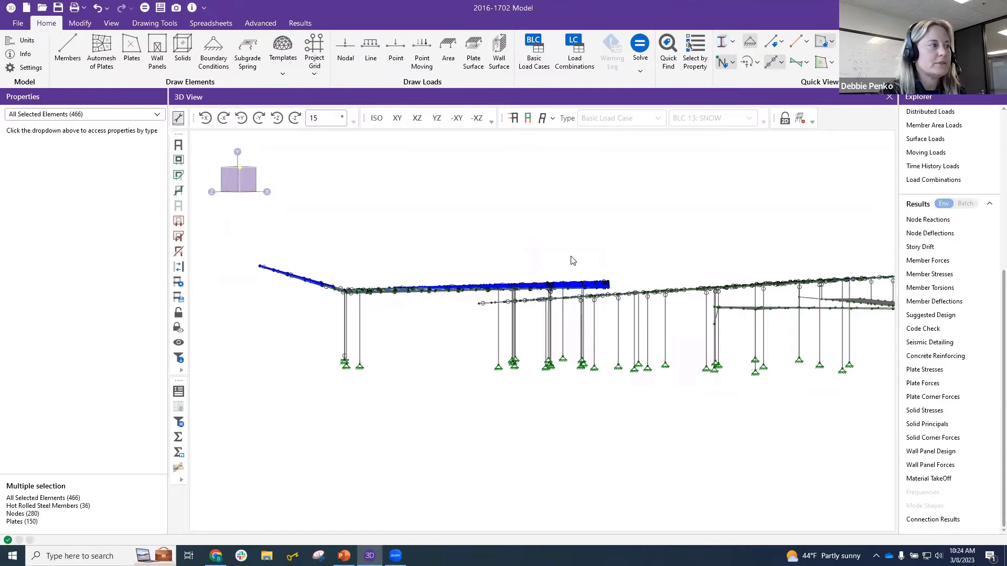
{"action": "left_click_drag", "start_coordinate": [611, 290], "coordinate": [257, 247]}
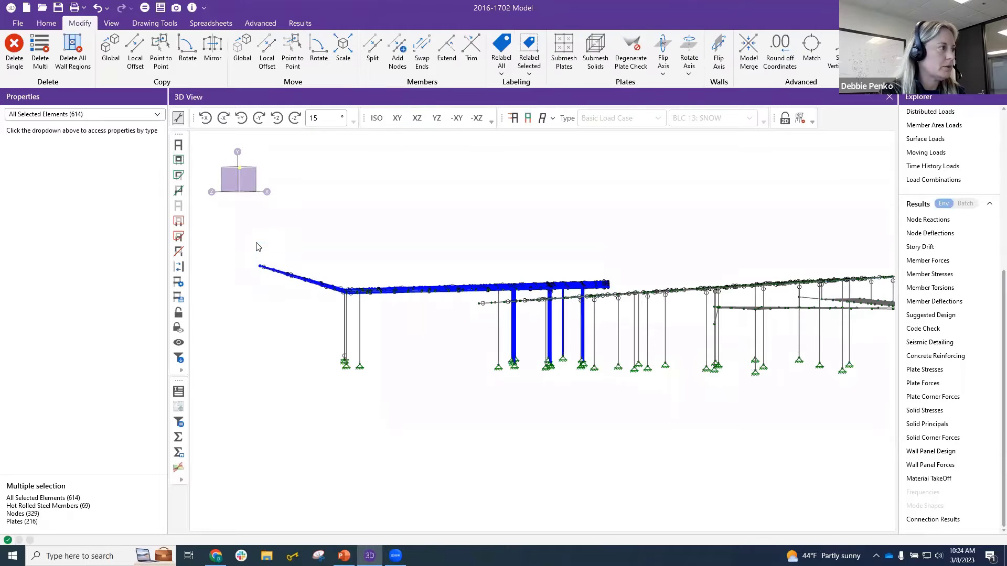
{"action": "left_click_drag", "start_coordinate": [504, 361], "coordinate": [310, 322]}
{"action": "left_click_drag", "start_coordinate": [431, 321], "coordinate": [234, 242]}
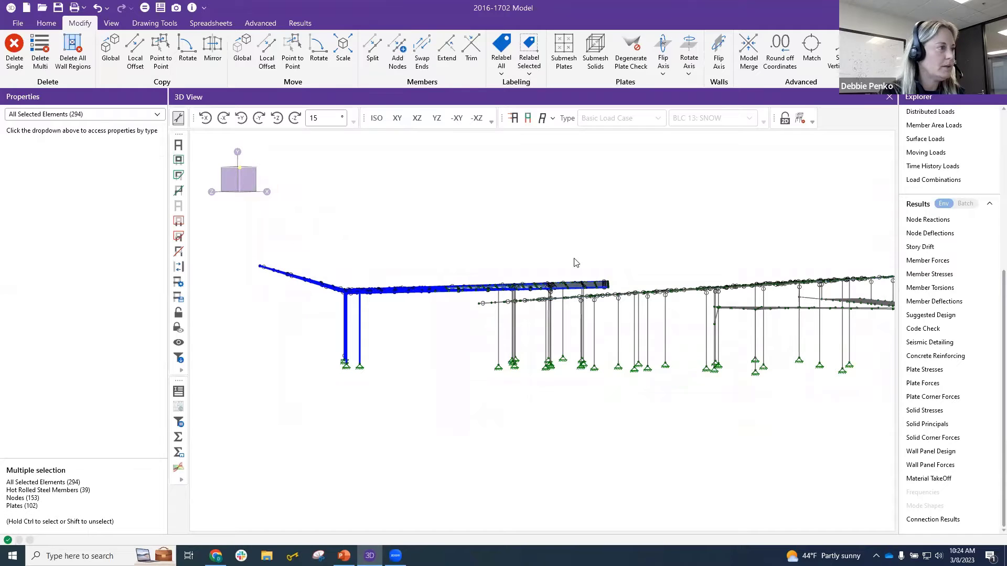
{"action": "left_click_drag", "start_coordinate": [611, 292], "coordinate": [430, 246]}
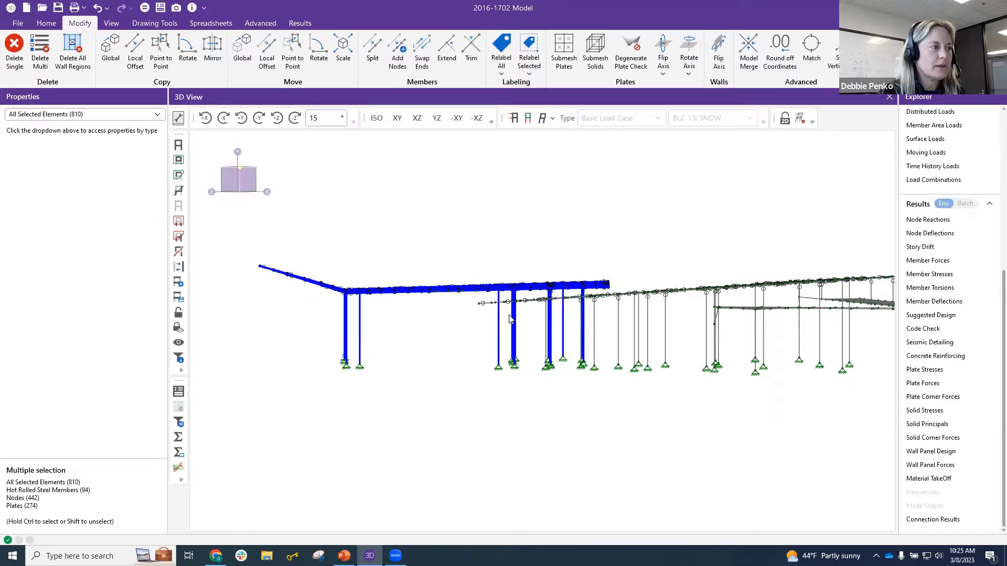
{"action": "left_click_drag", "start_coordinate": [615, 290], "coordinate": [250, 237]}
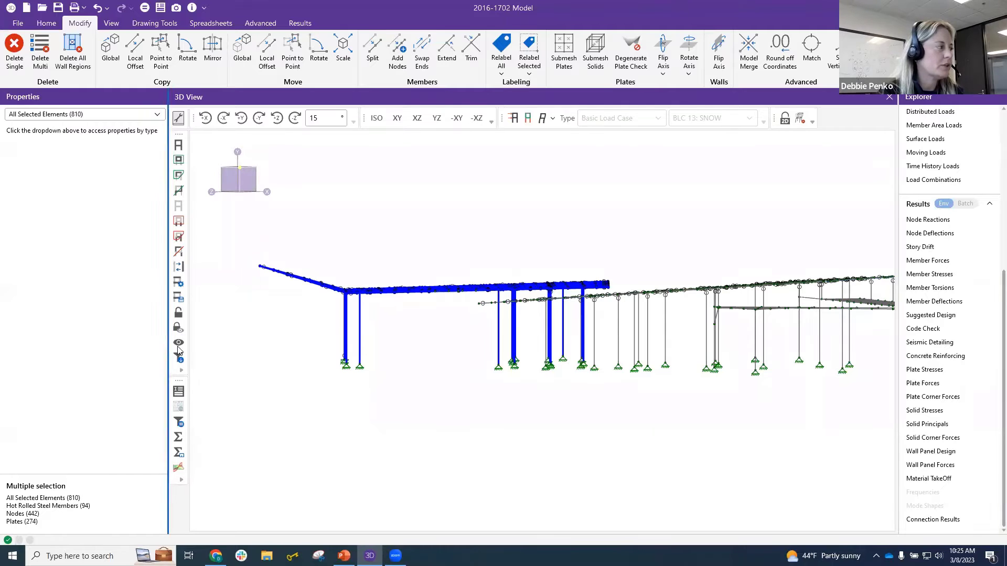
Step: Lock the view to the selected roof structure so the rest of the model is hidden, and clear the selection
{"action": "left_click", "coordinate": [178, 314]}
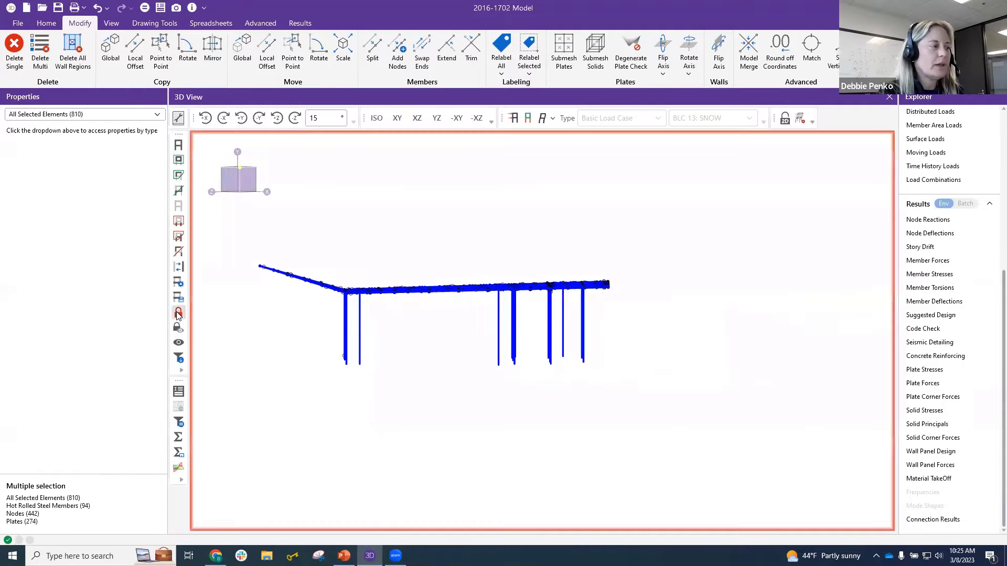
{"action": "middle_click_drag", "start_coordinate": [475, 378], "coordinate": [520, 400]}
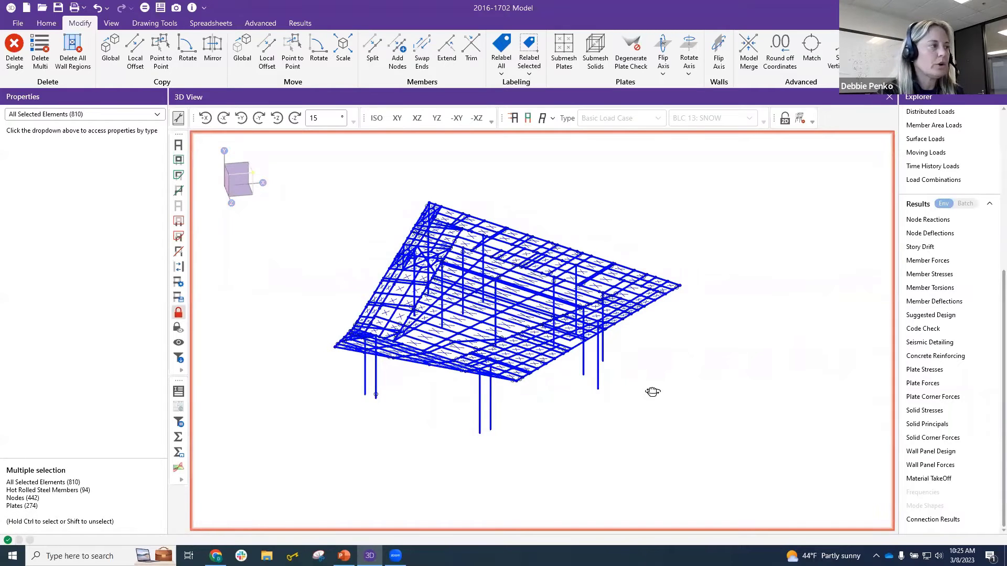
{"action": "middle_click_drag", "start_coordinate": [652, 393], "coordinate": [622, 389]}
{"action": "left_click", "coordinate": [423, 338]}
{"action": "middle_click_drag", "start_coordinate": [638, 450], "coordinate": [585, 427]}
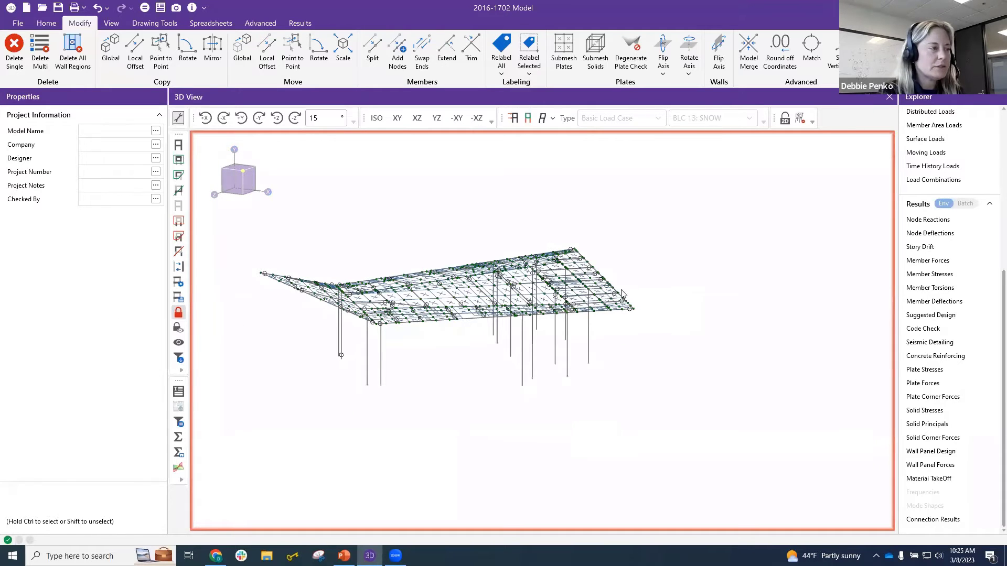
Step: Reselect the isolated roof structure, replace the lock with DIM Lock Selected, and clear the selection
{"action": "left_click_drag", "start_coordinate": [636, 416], "coordinate": [251, 235]}
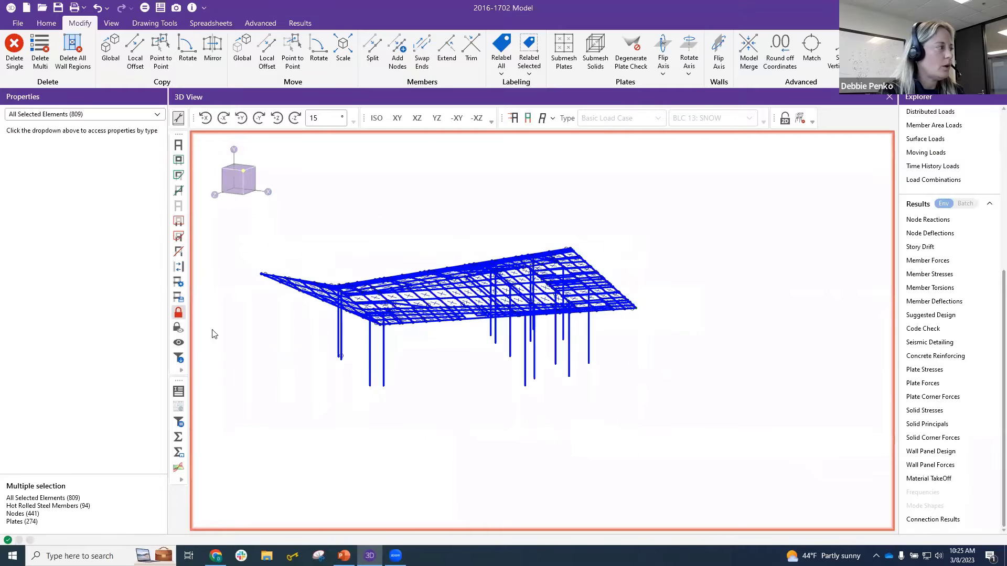
{"action": "left_click", "coordinate": [179, 314]}
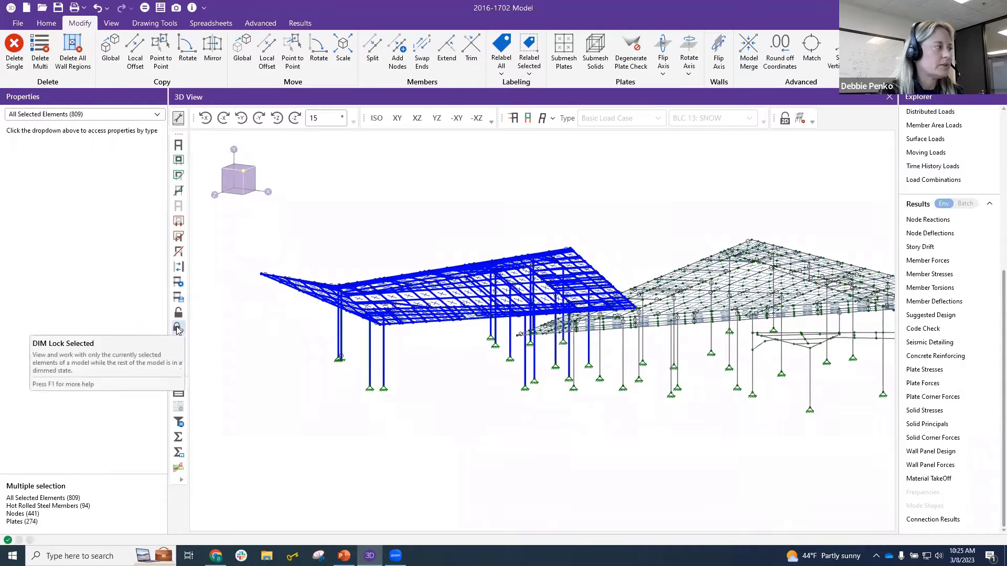
{"action": "left_click", "coordinate": [179, 327]}
{"action": "mouse_move", "coordinate": [633, 455]}
{"action": "middle_mouse_down", "text": "shift"}
{"action": "mouse_move", "coordinate": [676, 451]}
{"action": "mouse_move", "coordinate": [656, 443]}
{"action": "mouse_move", "coordinate": [668, 451]}
{"action": "mouse_move", "coordinate": [625, 461]}
{"action": "mouse_move", "coordinate": [615, 451]}
{"action": "middle_mouse_up", "text": "shift"}
{"action": "left_click", "coordinate": [616, 452]}
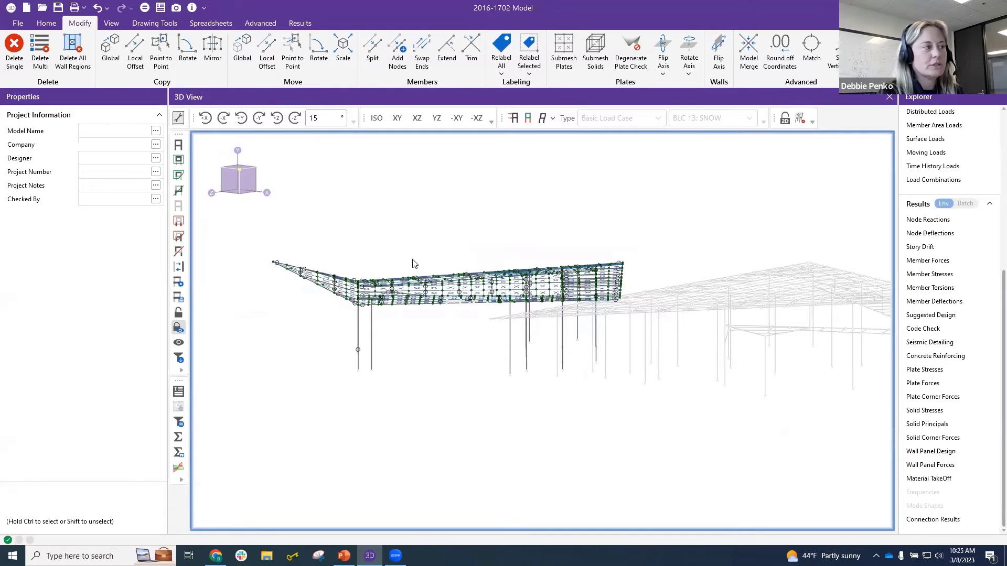
Step: Select the columns at the undimmed roof's upturned end, and separately those at its opposite end, to view their member properties
{"action": "middle_click_drag", "start_coordinate": [784, 362], "coordinate": [645, 400], "text": "shift"}
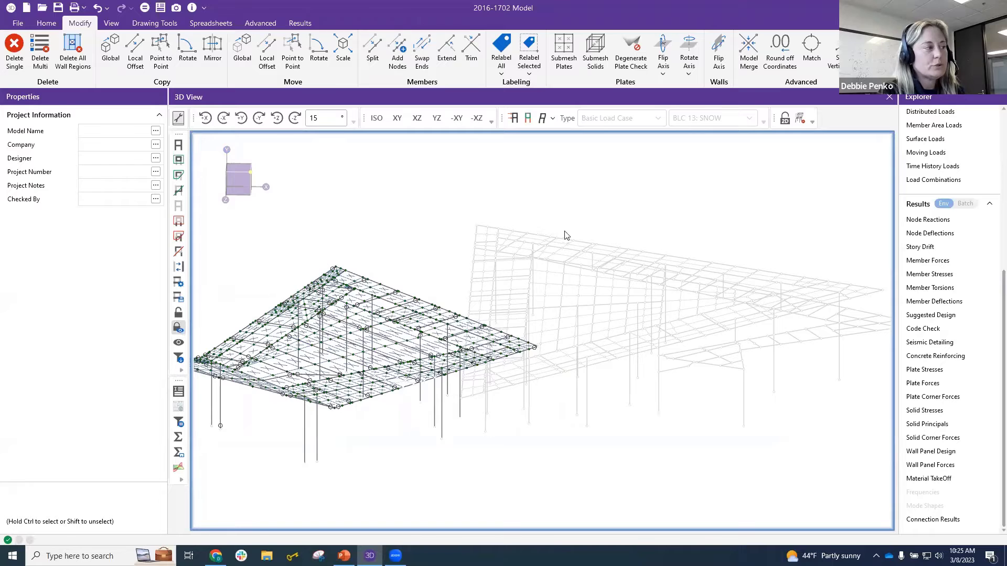
{"action": "scroll", "coordinate": [640, 353], "scroll_direction": "down", "scroll_amount": 1}
{"action": "middle_click_drag", "start_coordinate": [467, 371], "coordinate": [447, 317], "text": "shift"}
{"action": "left_click_drag", "start_coordinate": [388, 332], "coordinate": [388, 333]}
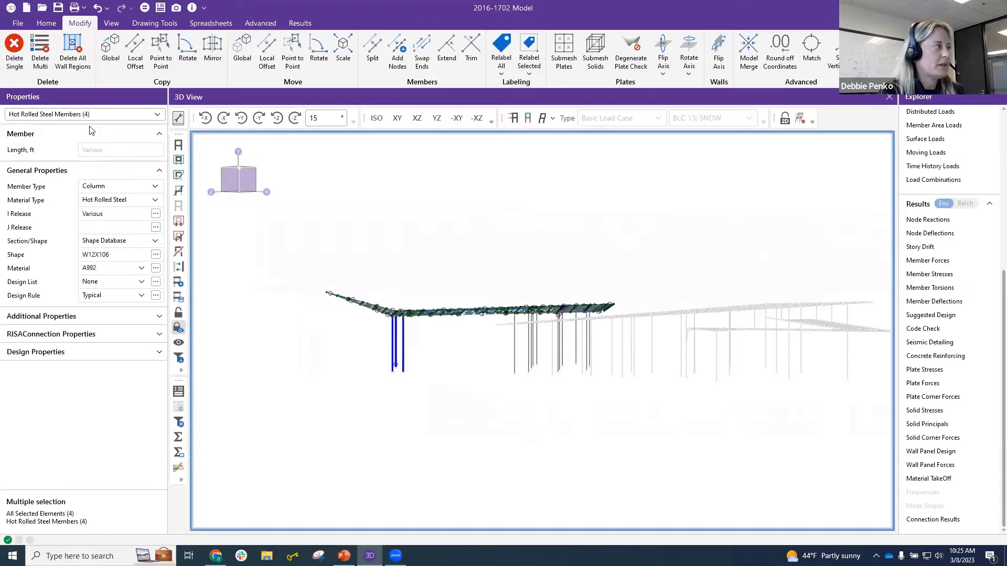
{"action": "left_click_drag", "start_coordinate": [600, 373], "coordinate": [509, 311]}
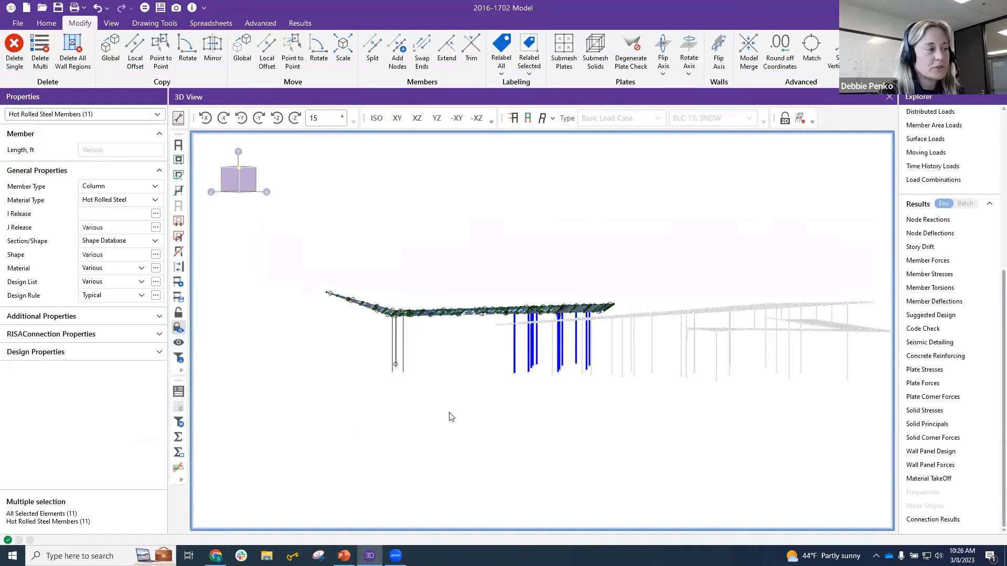
Step: Select the whole undimmed roof structure, and activate Viewer Mode to block modifications to the model
{"action": "left_click_drag", "start_coordinate": [501, 324], "coordinate": [285, 238]}
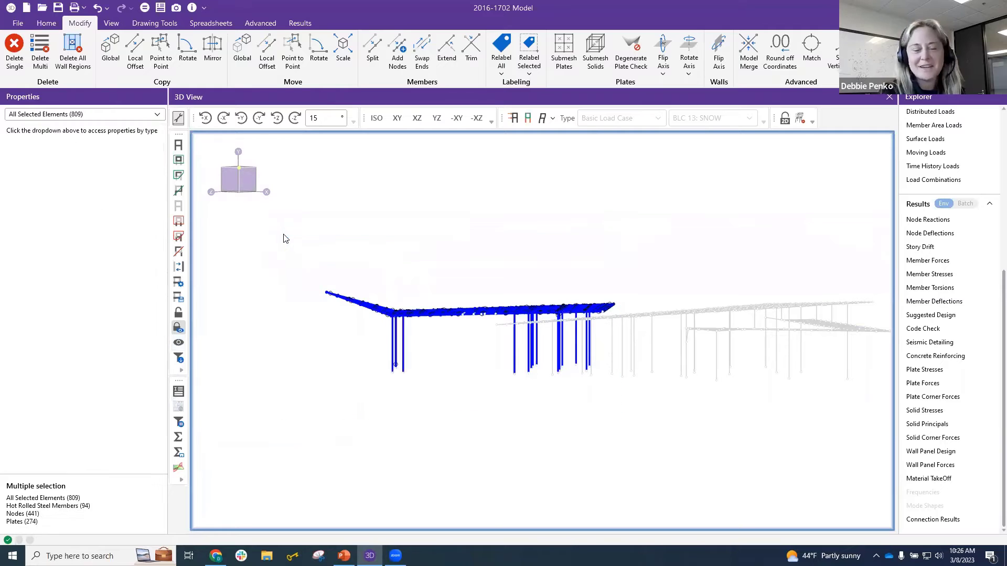
{"action": "left_click", "coordinate": [178, 343]}
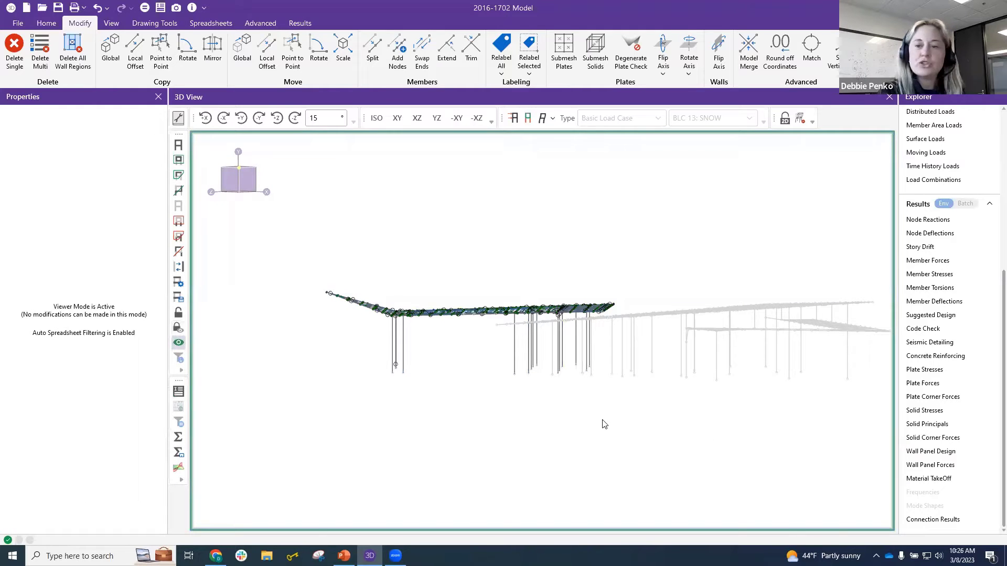
{"action": "middle_click_drag", "start_coordinate": [632, 428], "coordinate": [661, 449]}
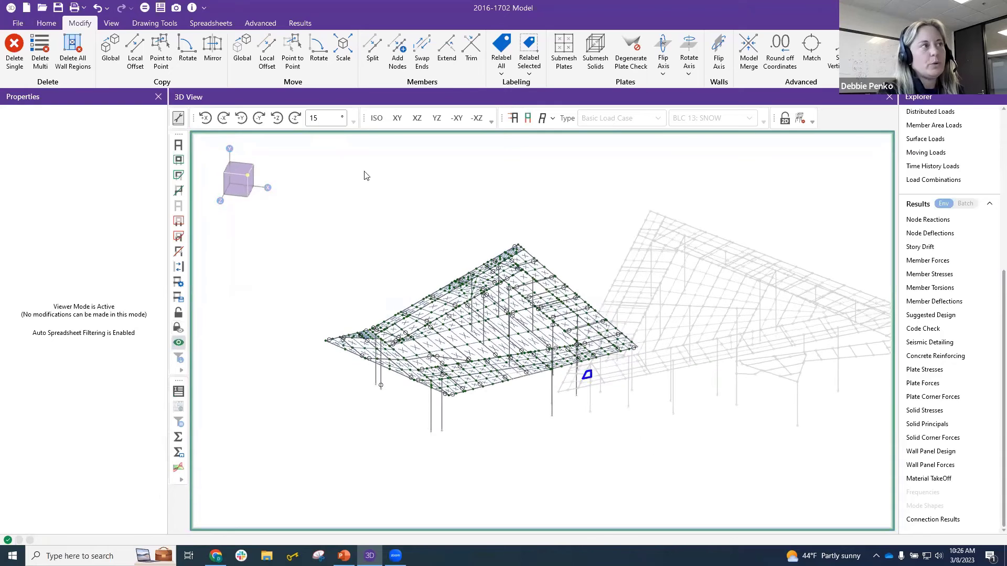
Step: Display the Axial member force diagrams on the undimmed roof, and switch the diagrams to Myy
{"action": "left_click", "coordinate": [48, 24]}
{"action": "left_click", "coordinate": [809, 65]}
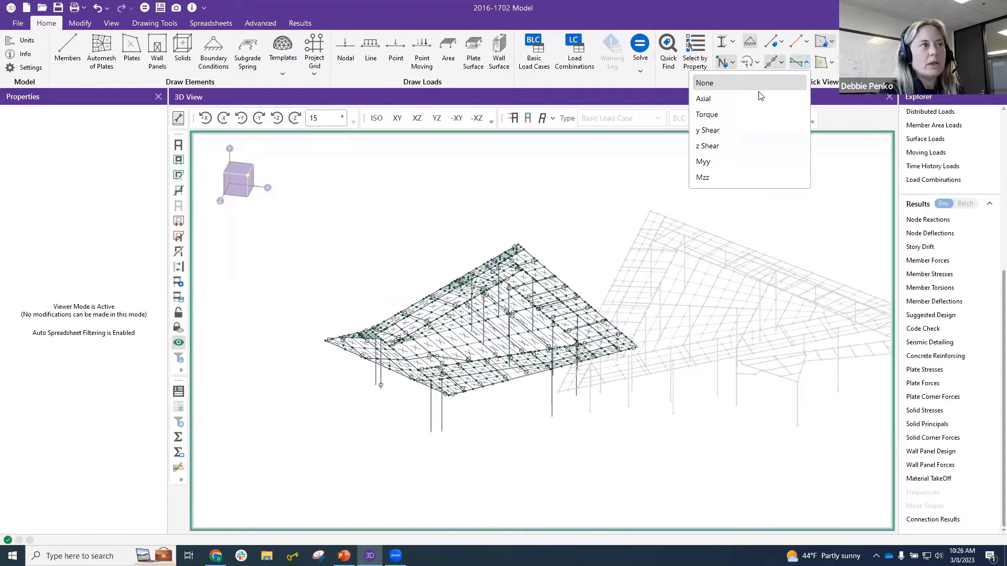
{"action": "left_click", "coordinate": [743, 100]}
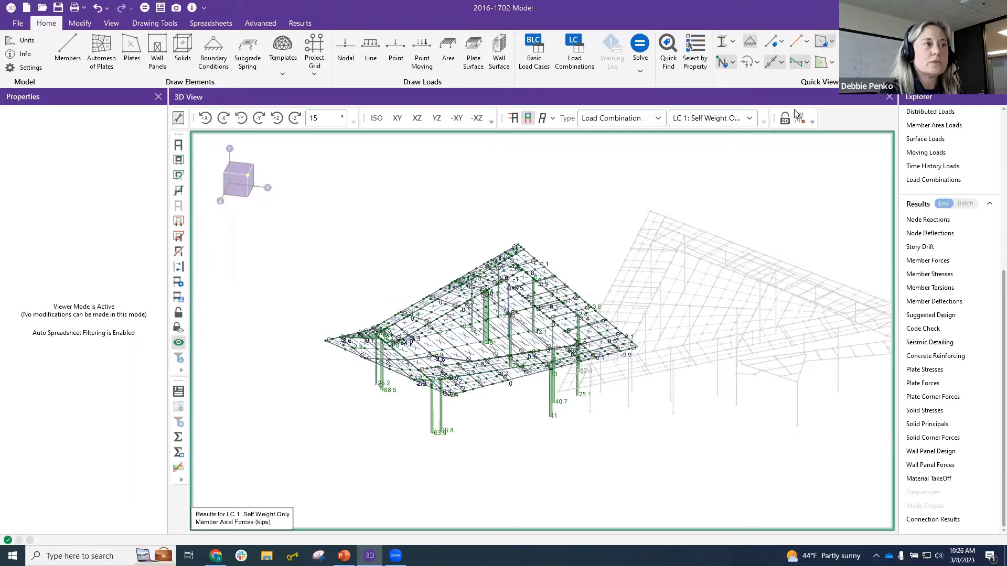
{"action": "left_click", "coordinate": [807, 64]}
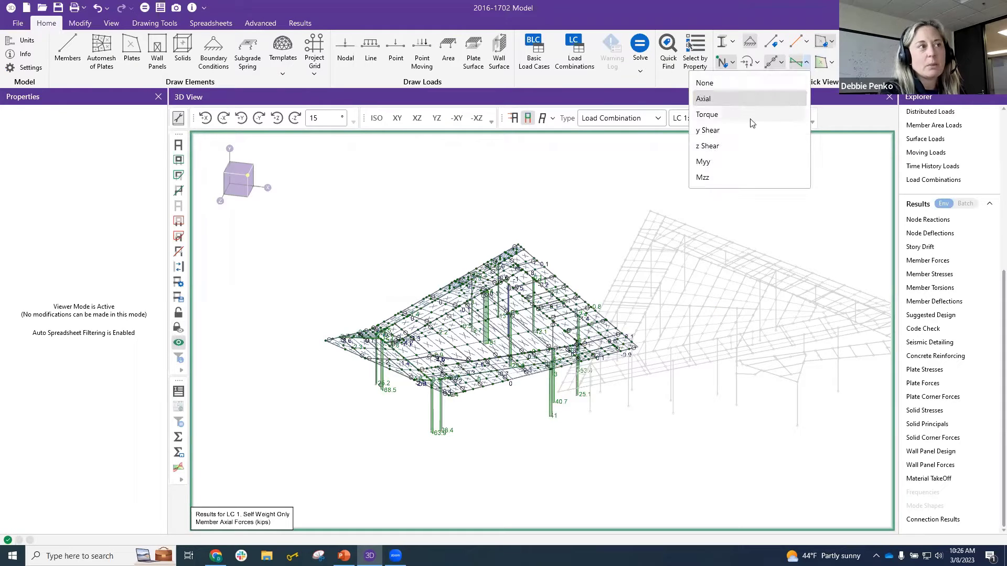
{"action": "left_click", "coordinate": [737, 162]}
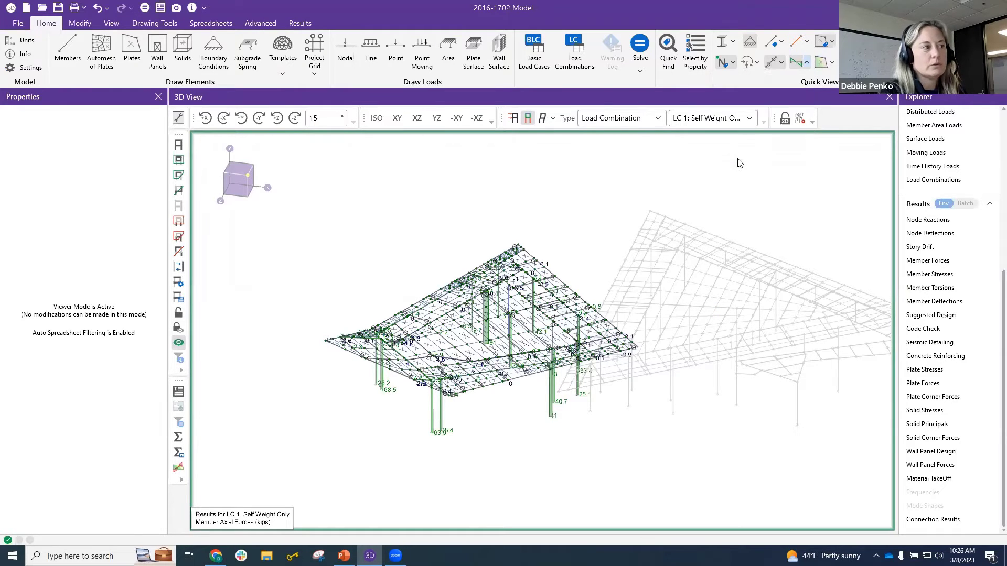
Step: Switch the member force diagrams on the undimmed roof to z bending moments and inspect them from several angles
{"action": "left_click", "coordinate": [798, 64]}
{"action": "scroll", "coordinate": [501, 373], "scroll_direction": "up", "scroll_amount": 3}
{"action": "middle_click_drag", "start_coordinate": [488, 448], "coordinate": [519, 407]}
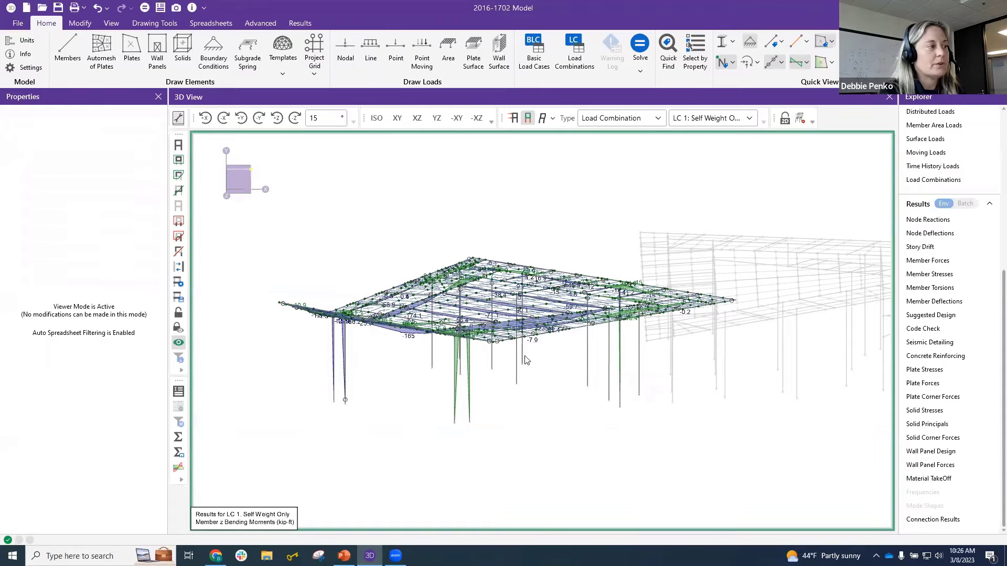
{"action": "middle_click_drag", "start_coordinate": [558, 386], "coordinate": [561, 393]}
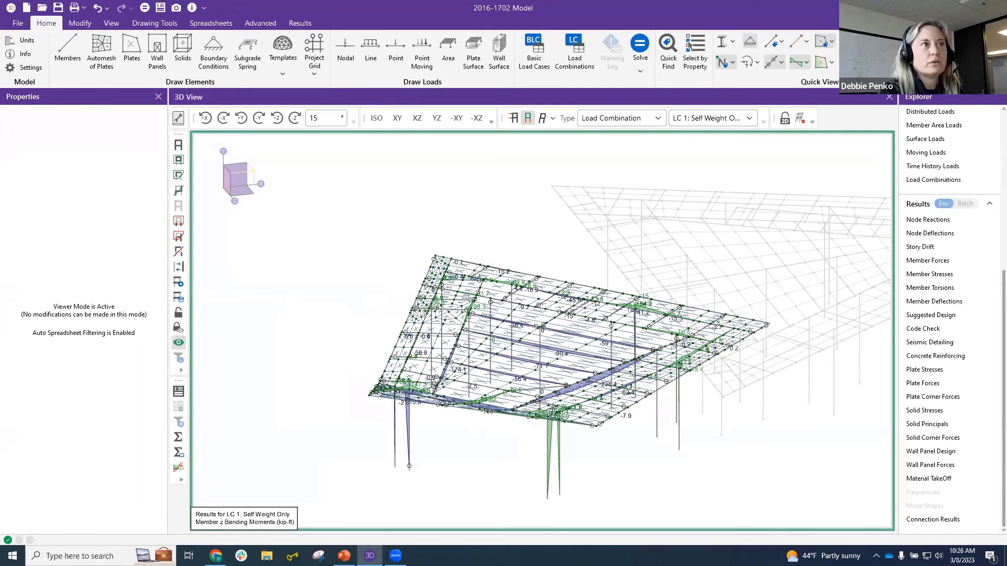
Step: Turn off the plate display so that only the members and their moment diagrams are drawn on the undimmed roof
{"action": "left_click", "coordinate": [833, 64]}
{"action": "left_click", "coordinate": [791, 81]}
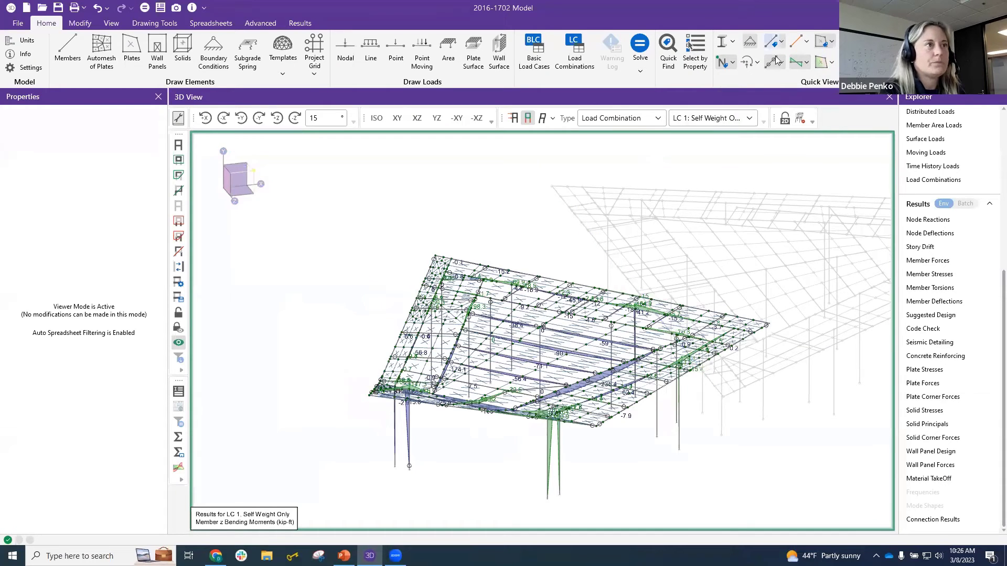
{"action": "left_click", "coordinate": [833, 43]}
{"action": "left_click", "coordinate": [806, 63]}
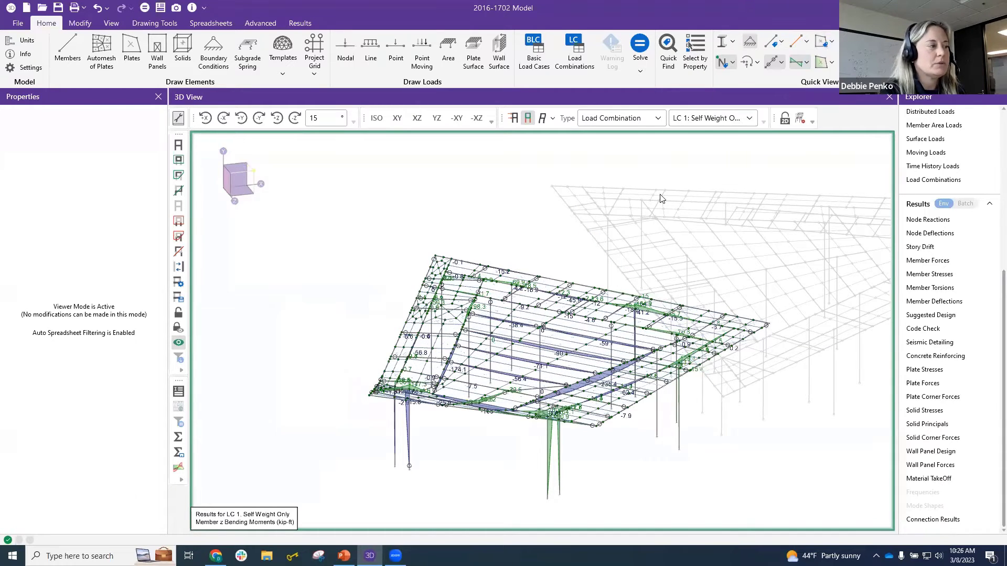
{"action": "middle_click_drag", "start_coordinate": [695, 440], "coordinate": [643, 391]}
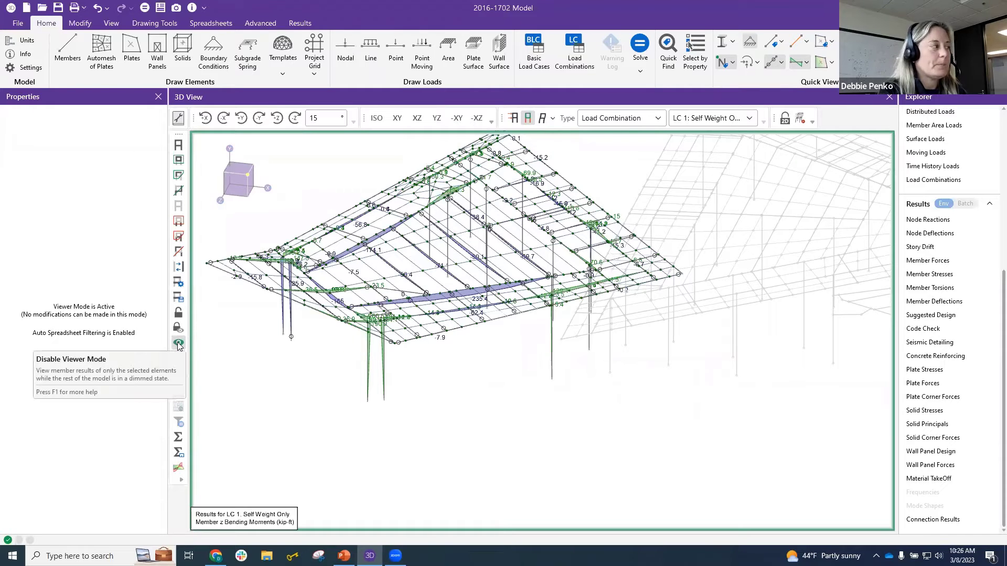
Step: In Viewer Mode, isolate the moment results at the near corner of the smaller roof, narrowing them to its two front columns
{"action": "scroll", "coordinate": [649, 419], "scroll_direction": "down", "scroll_amount": 2}
{"action": "middle_click_drag", "start_coordinate": [703, 397], "coordinate": [717, 420]}
{"action": "left_click_drag", "start_coordinate": [502, 444], "coordinate": [321, 273]}
{"action": "left_click_drag", "start_coordinate": [499, 440], "coordinate": [358, 337]}
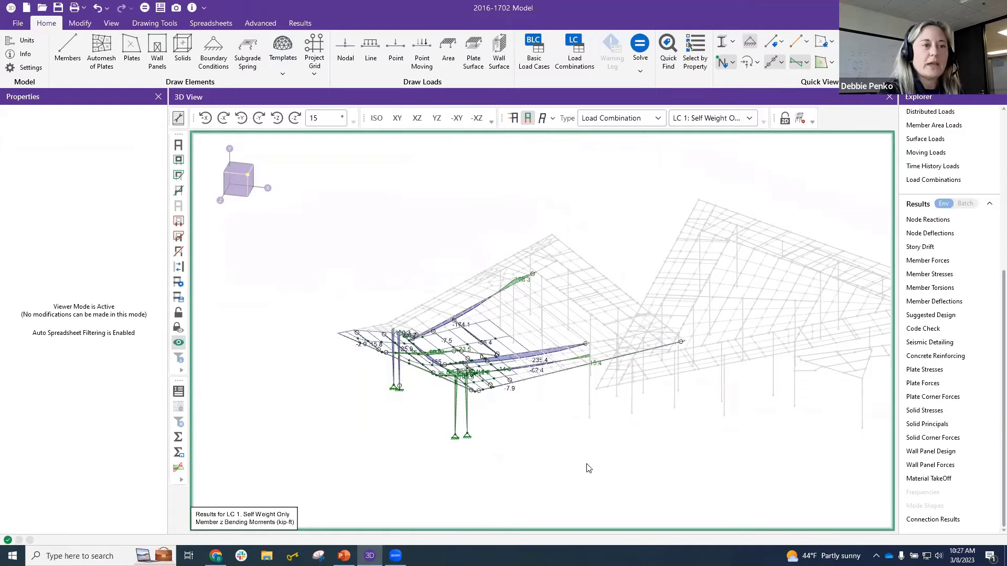
{"action": "scroll", "coordinate": [953, 357], "scroll_direction": "up", "scroll_amount": 7}
{"action": "left_click_drag", "start_coordinate": [512, 440], "coordinate": [401, 405]}
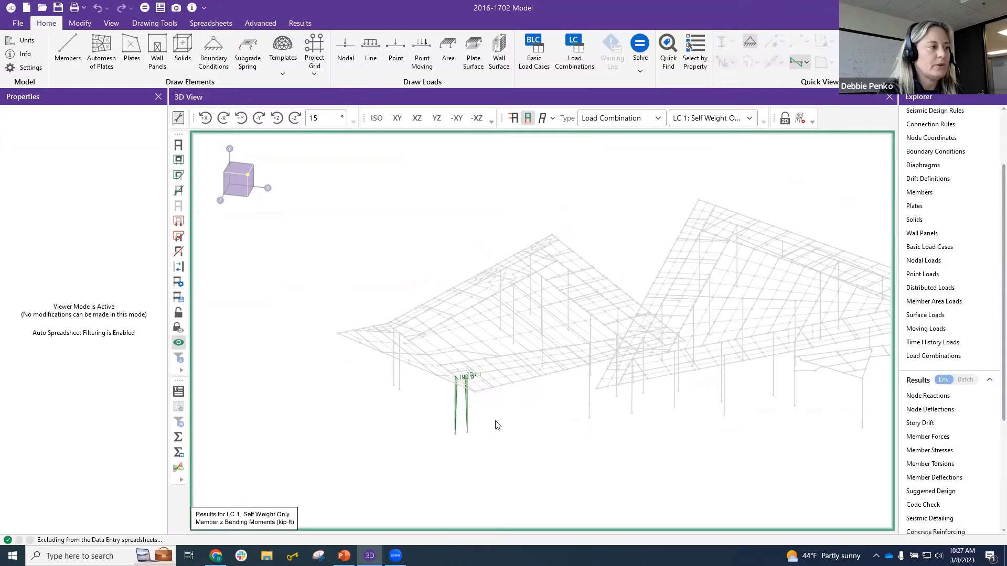
Step: Isolate the moment results of all columns across the whole model, using a level side view
{"action": "scroll", "coordinate": [516, 440], "scroll_direction": "down", "scroll_amount": 3}
{"action": "middle_click_drag", "start_coordinate": [571, 458], "coordinate": [753, 417], "text": "shift"}
{"action": "left_click_drag", "start_coordinate": [778, 419], "coordinate": [428, 390]}
{"action": "left_click_drag", "start_coordinate": [849, 413], "coordinate": [398, 380]}
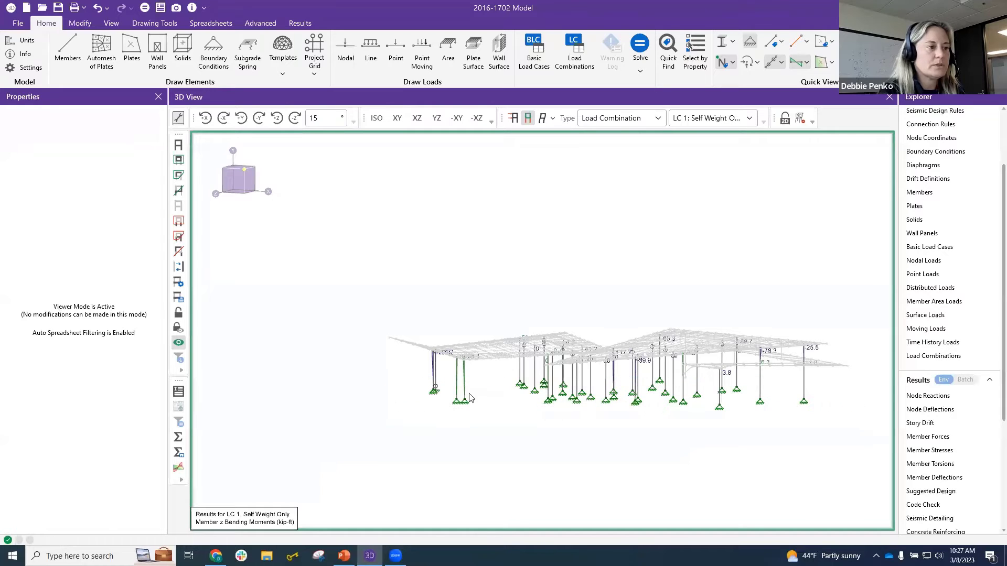
{"action": "middle_click_drag", "start_coordinate": [719, 418], "coordinate": [696, 411], "text": "shift"}
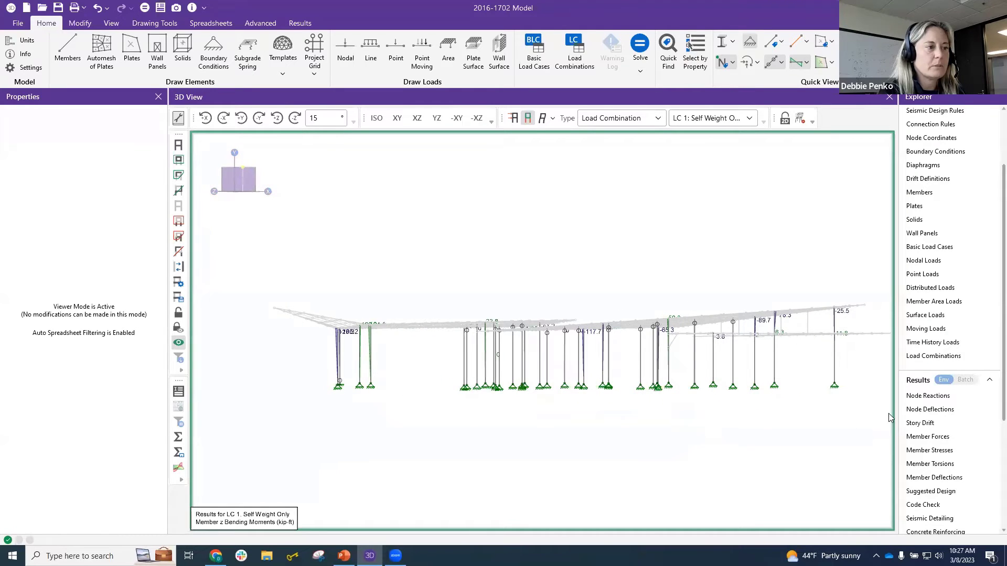
{"action": "left_click_drag", "start_coordinate": [845, 405], "coordinate": [273, 378]}
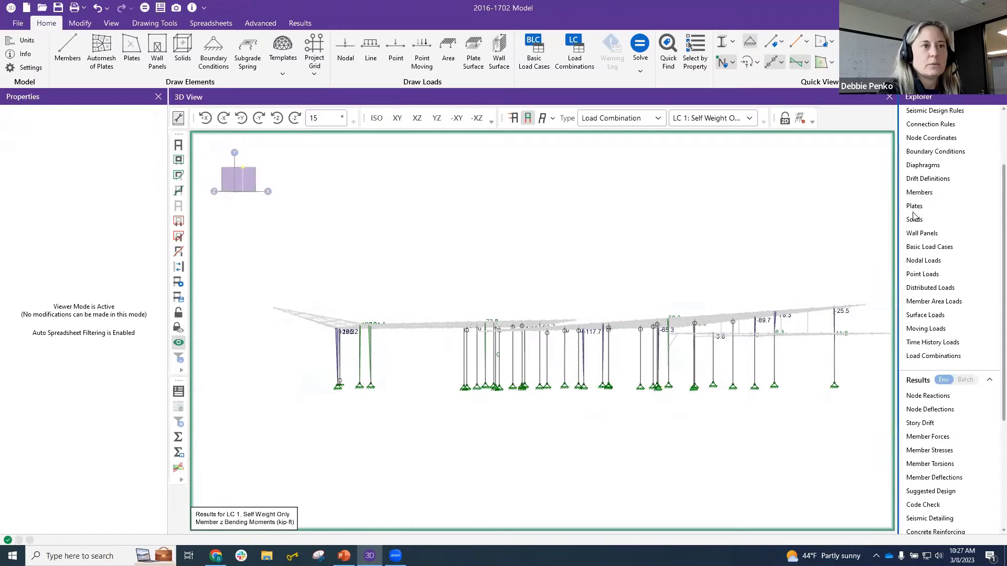
Step: Open the Members spreadsheet filtered to the isolated columns, enlarge it, and review the primary data
{"action": "double_click", "coordinate": [919, 193]}
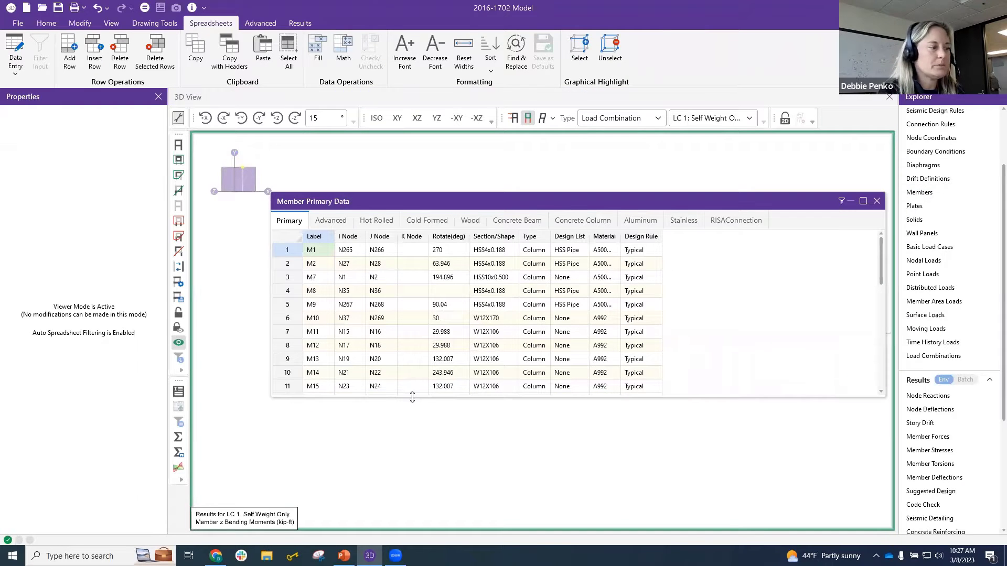
{"action": "left_click_drag", "start_coordinate": [413, 397], "coordinate": [412, 530]}
{"action": "left_click_drag", "start_coordinate": [575, 203], "coordinate": [548, 131]}
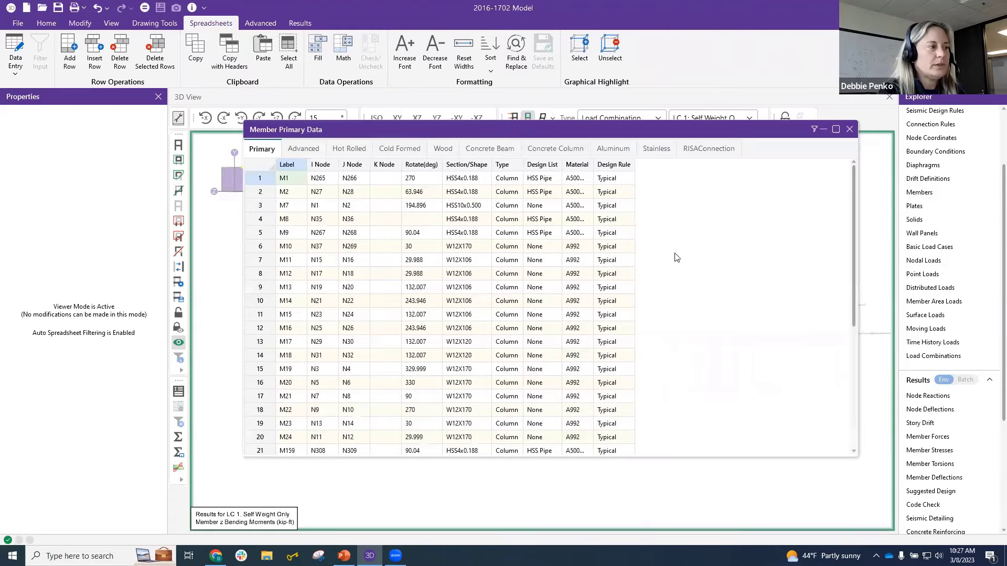
{"action": "left_click_drag", "start_coordinate": [853, 207], "coordinate": [865, 155]}
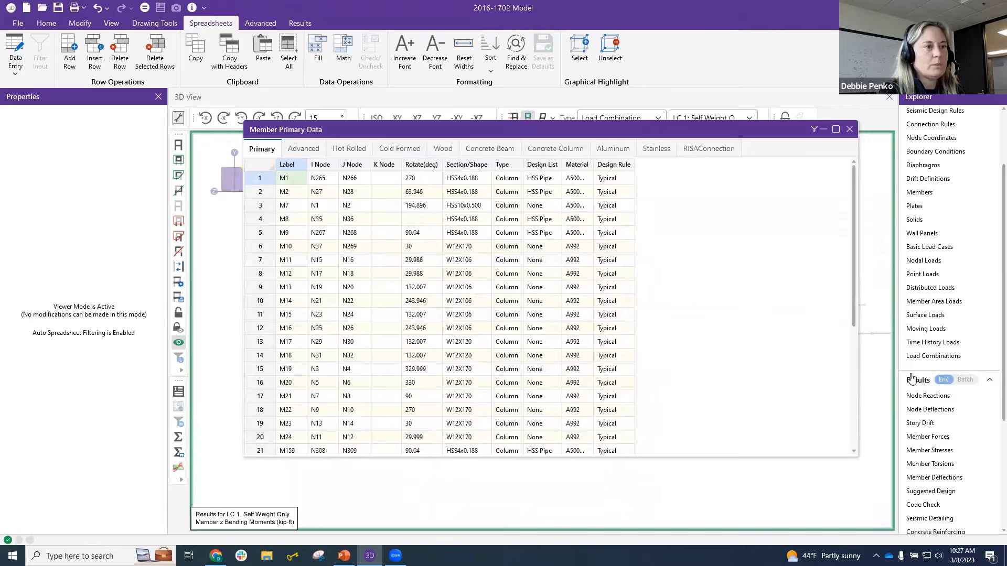
Step: Clear the selection, isolate all the columns again, and open their Code Check results
{"action": "left_click", "coordinate": [830, 507]}
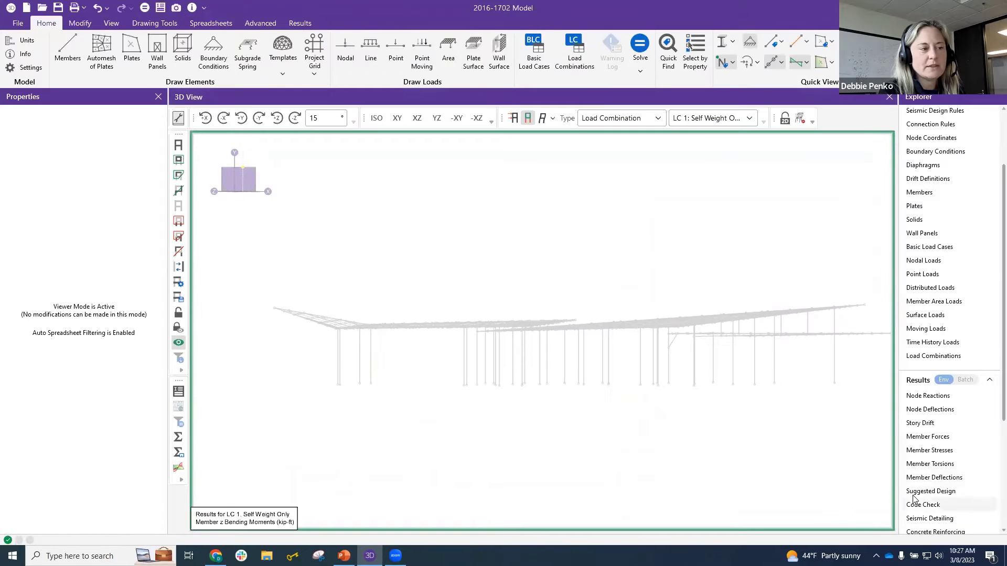
{"action": "left_click_drag", "start_coordinate": [844, 391], "coordinate": [271, 375]}
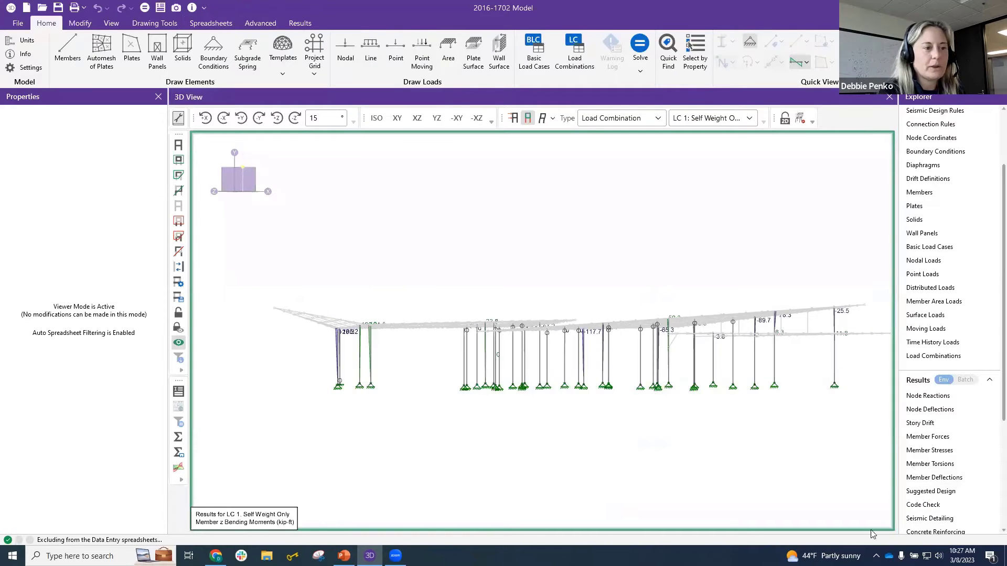
{"action": "left_click", "coordinate": [923, 504]}
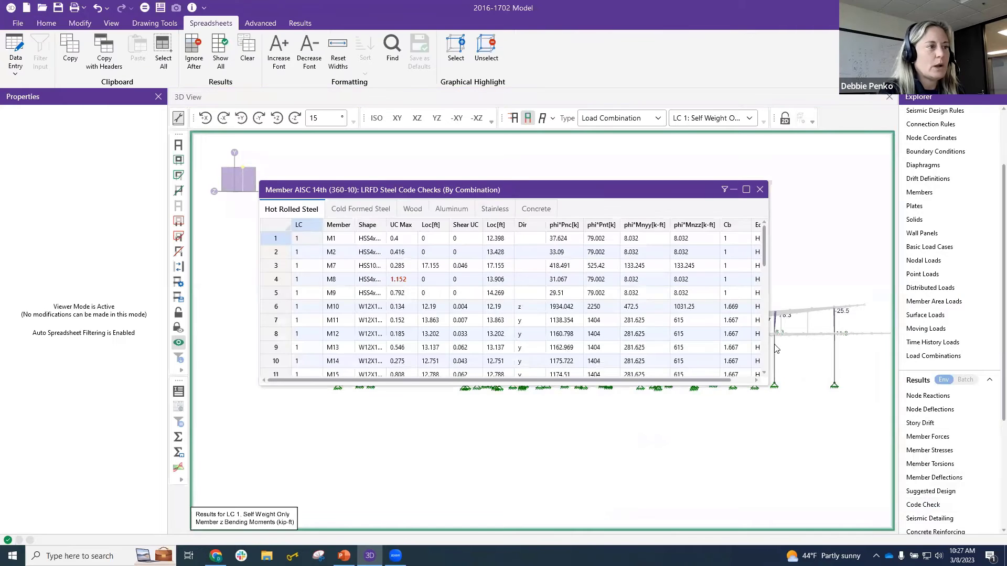
{"action": "mouse_move", "coordinate": [763, 243]}
{"action": "left_mouse_down"}
{"action": "mouse_move", "coordinate": [772, 372]}
{"action": "mouse_move", "coordinate": [780, 263]}
{"action": "mouse_move", "coordinate": [770, 236]}
{"action": "left_mouse_up"}
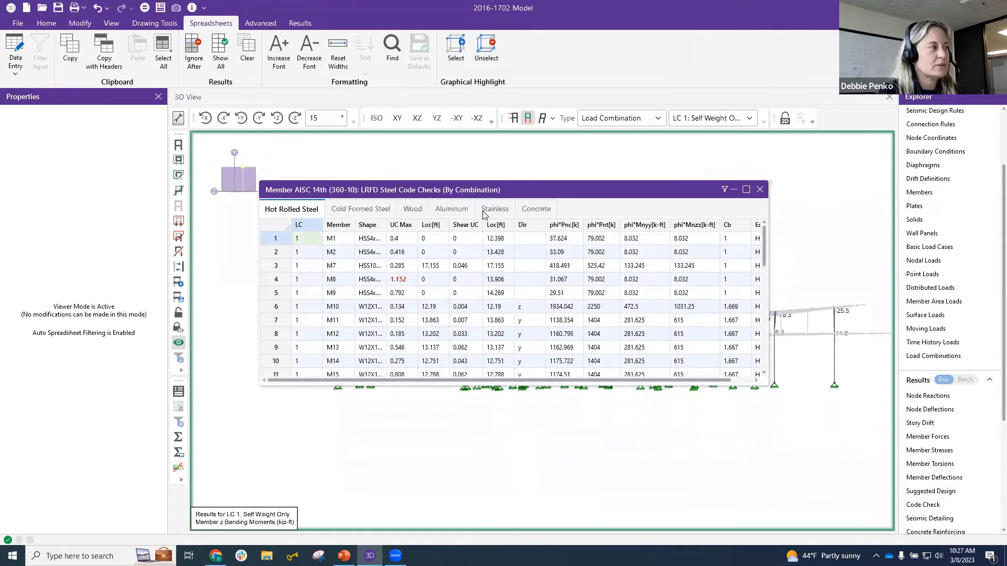
Step: Sort the column code checks by UC Max from absolute max to absolute min, highlight the first five rows' values, and close the results
{"action": "left_click", "coordinate": [398, 225]}
{"action": "right_click", "coordinate": [398, 227]}
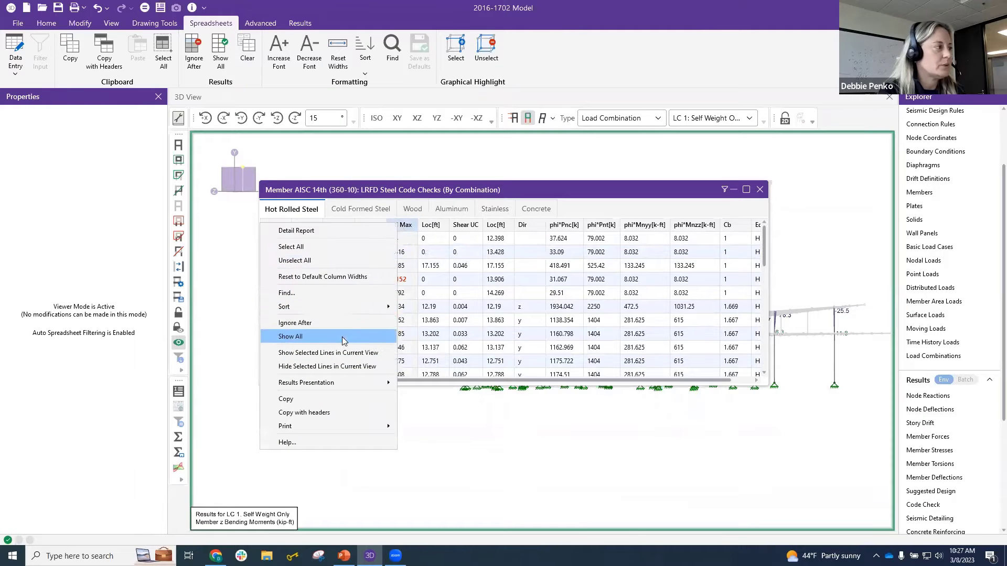
{"action": "mouse_move", "coordinate": [314, 307]}
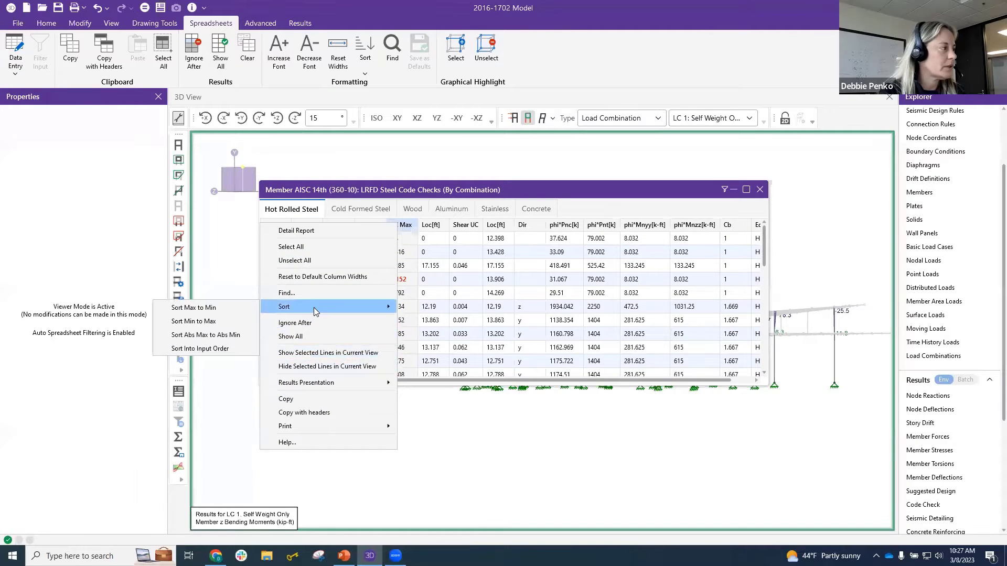
{"action": "left_click", "coordinate": [209, 335]}
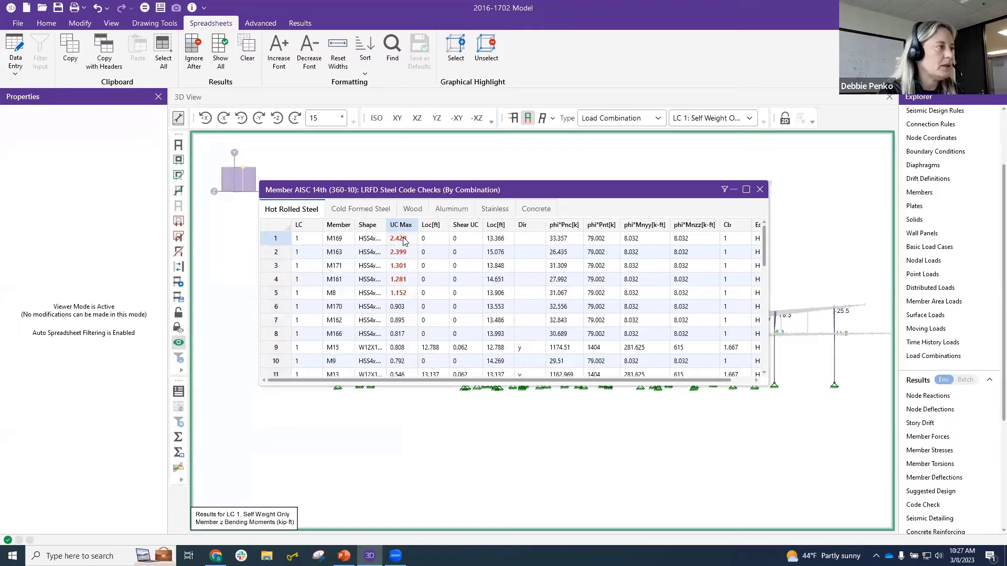
{"action": "left_click_drag", "start_coordinate": [404, 240], "coordinate": [404, 294]}
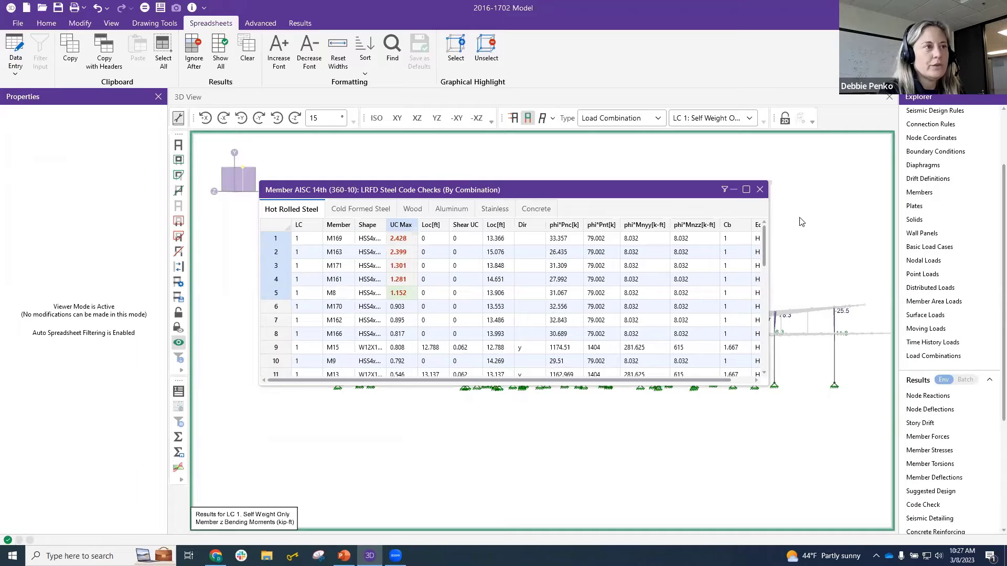
{"action": "left_click", "coordinate": [760, 190]}
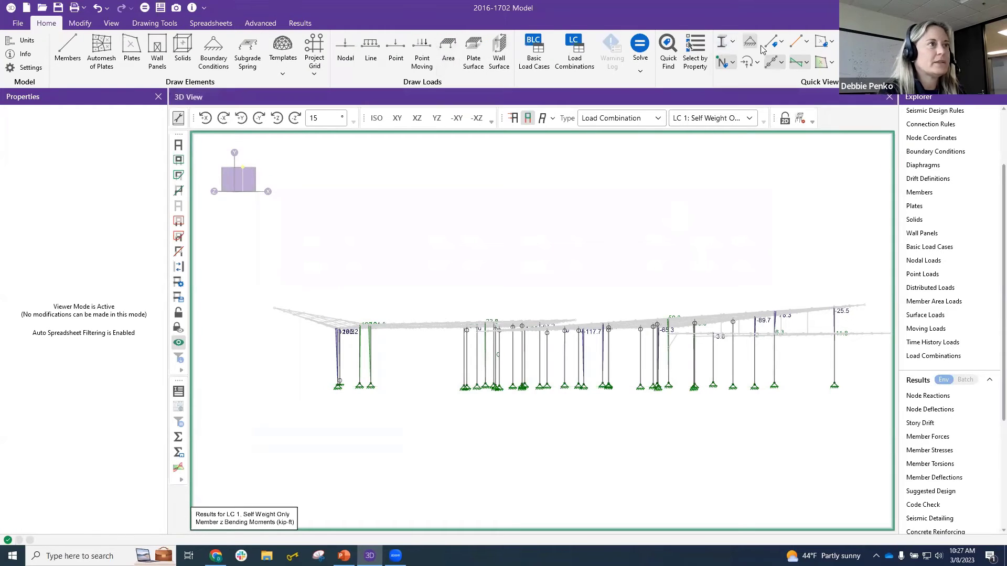
Step: Color code the members by Unity Check, and isolate only the columns at the far end of the larger roof
{"action": "left_click", "coordinate": [806, 43]}
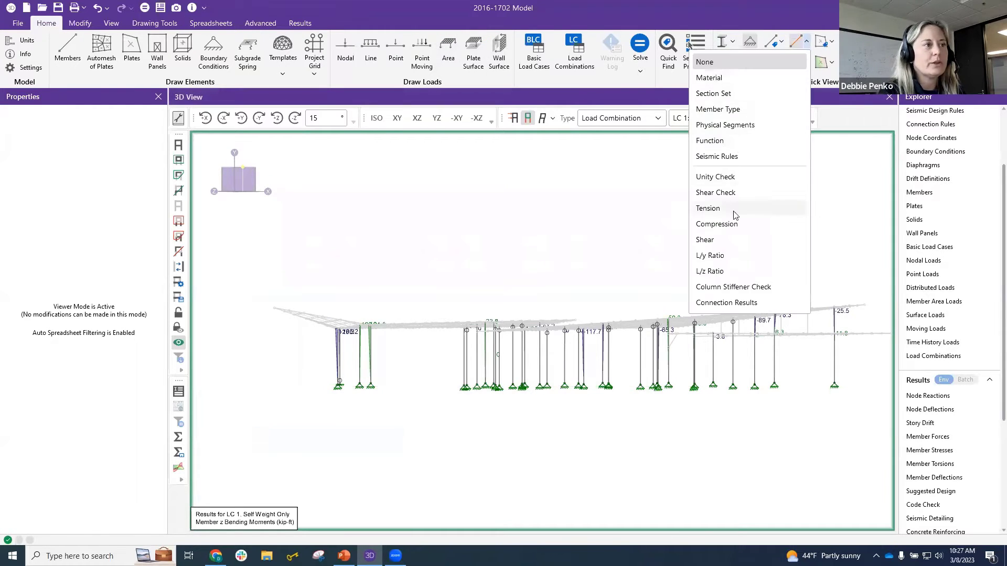
{"action": "left_click", "coordinate": [724, 178]}
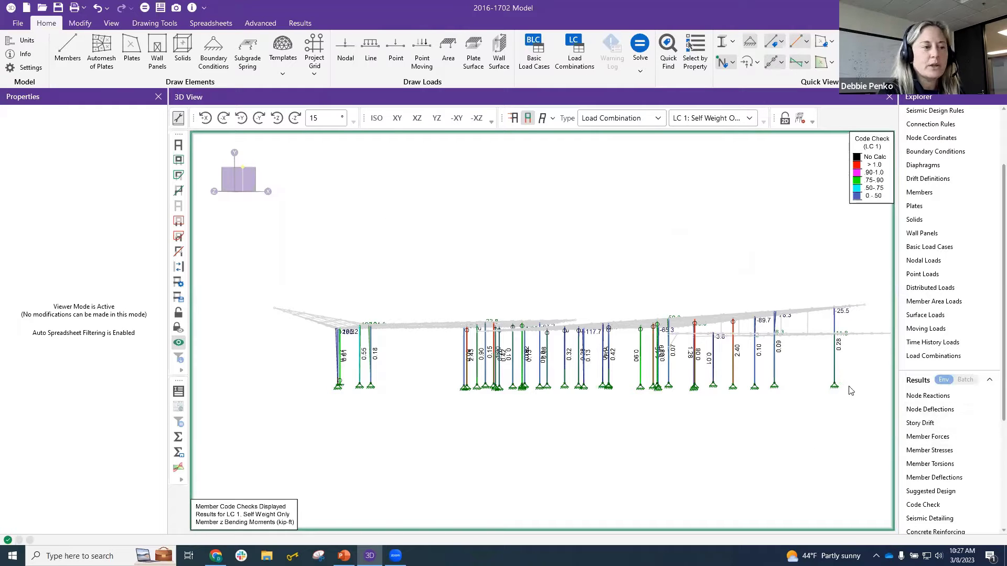
{"action": "middle_click_drag", "start_coordinate": [498, 417], "coordinate": [529, 427]}
{"action": "left_click_drag", "start_coordinate": [872, 435], "coordinate": [655, 360]}
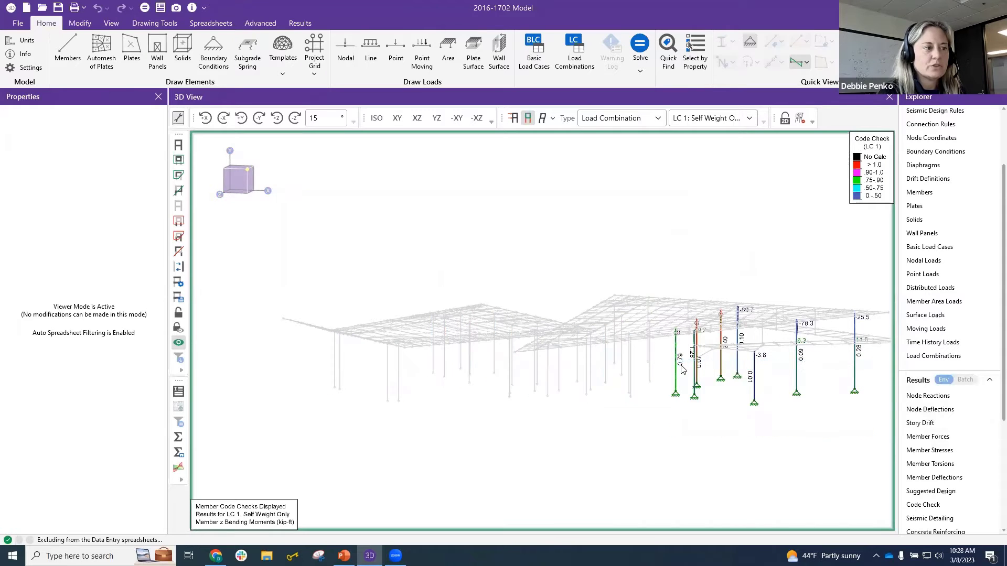
Step: Review the Node Reactions results for the isolated end columns, and box-select the same columns again
{"action": "left_click", "coordinate": [935, 397]}
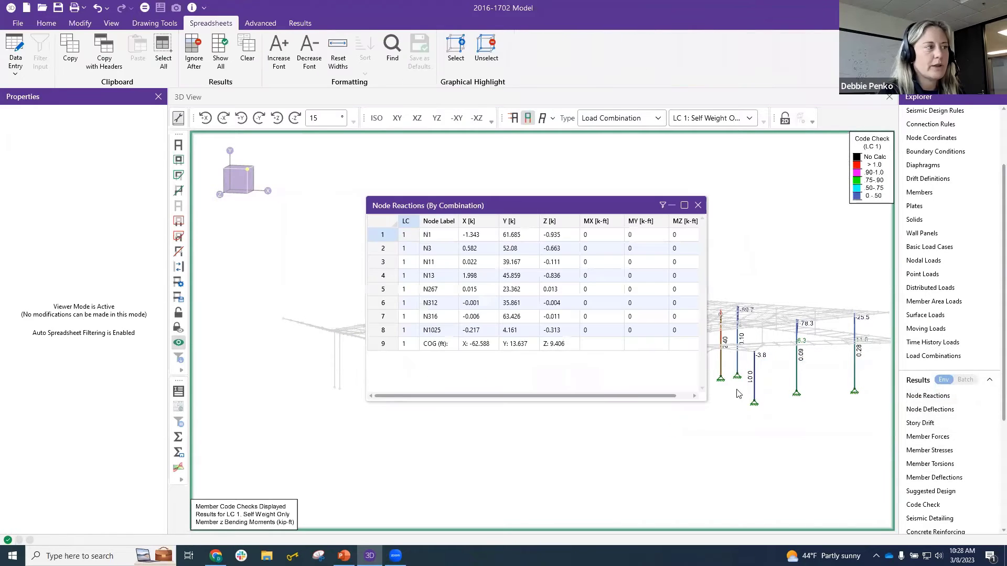
{"action": "left_click_drag", "start_coordinate": [575, 202], "coordinate": [440, 249]}
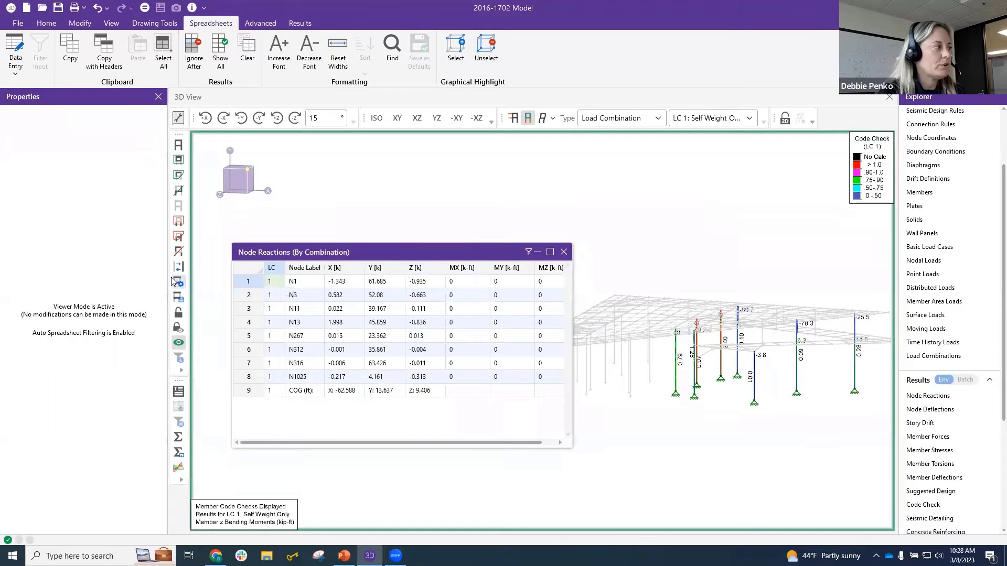
{"action": "left_click_drag", "start_coordinate": [877, 423], "coordinate": [672, 370]}
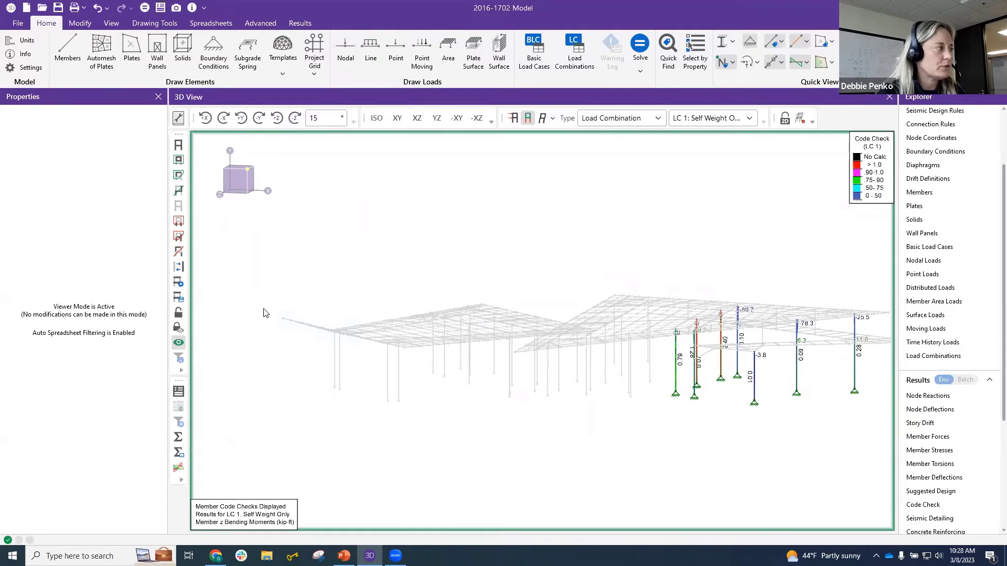
Step: Examine the member criteria available in Select Elements by Property, and close the dialog without selecting anything
{"action": "left_click", "coordinate": [179, 282]}
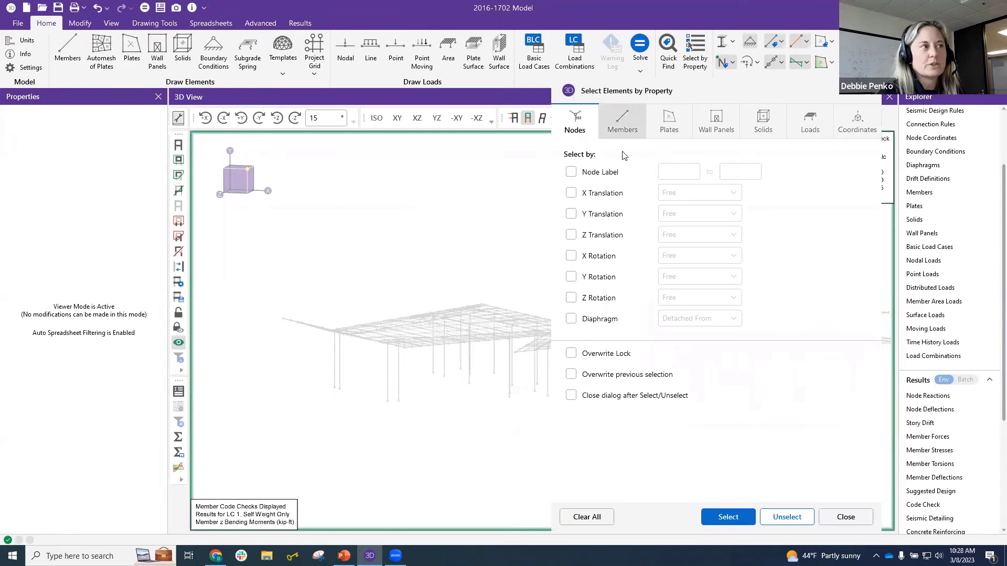
{"action": "left_click", "coordinate": [630, 121]}
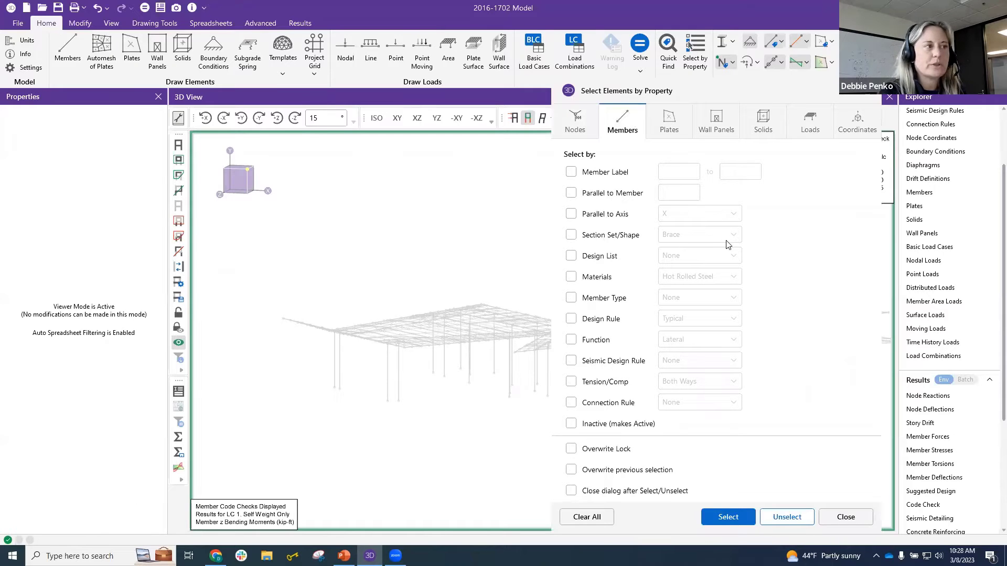
{"action": "left_click", "coordinate": [859, 518]}
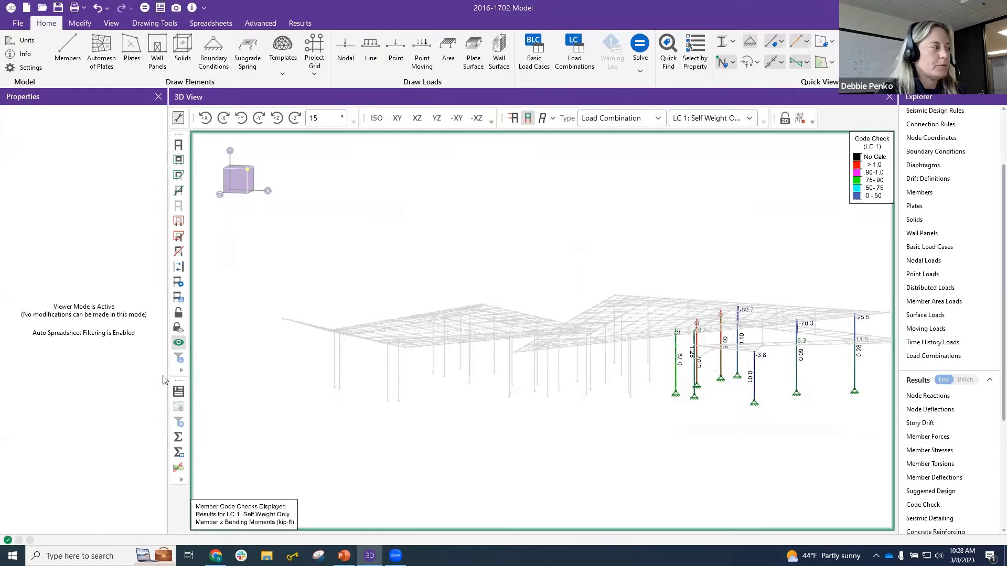
Step: Disable Viewer Mode to bring the full model back to its undimmed state
{"action": "left_click", "coordinate": [178, 343]}
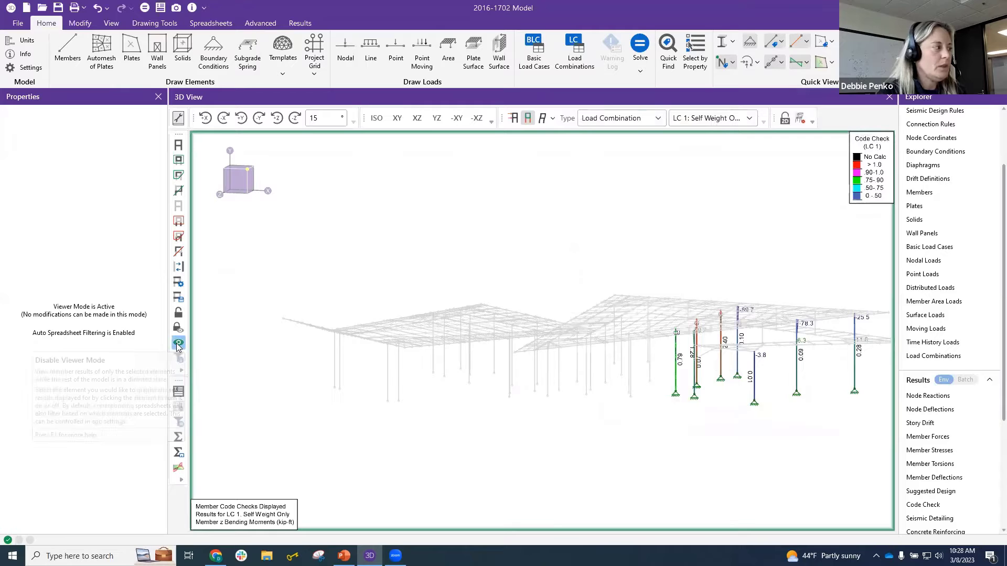
{"action": "scroll", "coordinate": [665, 446], "scroll_direction": "down", "scroll_amount": 1}
{"action": "middle_click_drag", "start_coordinate": [665, 442], "coordinate": [632, 401]}
Step: Open the Code Check results for the whole model, enlarge the spreadsheet, and look through the failing members down to the last one
{"action": "left_click", "coordinate": [933, 506]}
{"action": "double_click", "coordinate": [933, 507]}
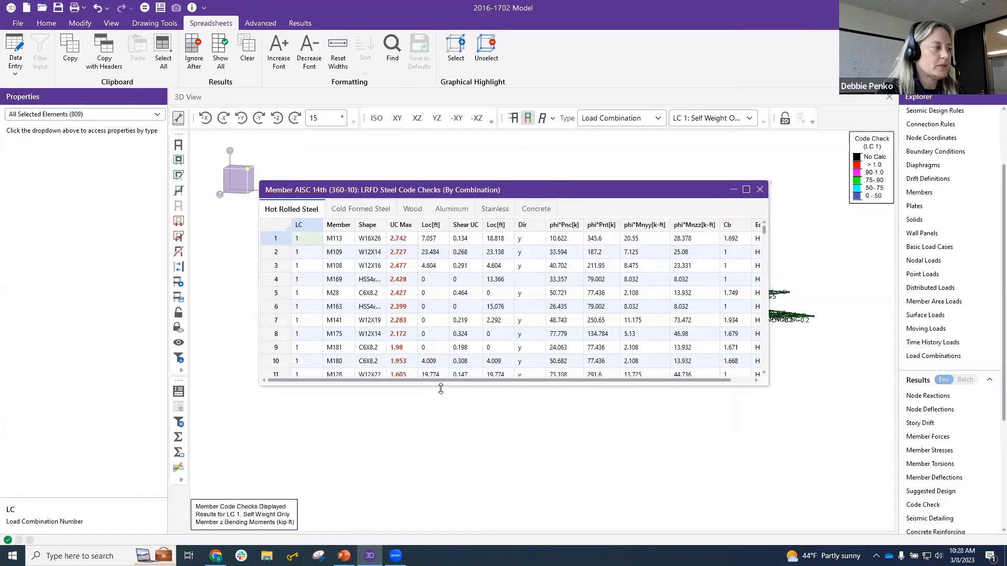
{"action": "left_click_drag", "start_coordinate": [441, 388], "coordinate": [443, 530]}
{"action": "scroll", "coordinate": [449, 444], "scroll_direction": "down", "scroll_amount": 16}
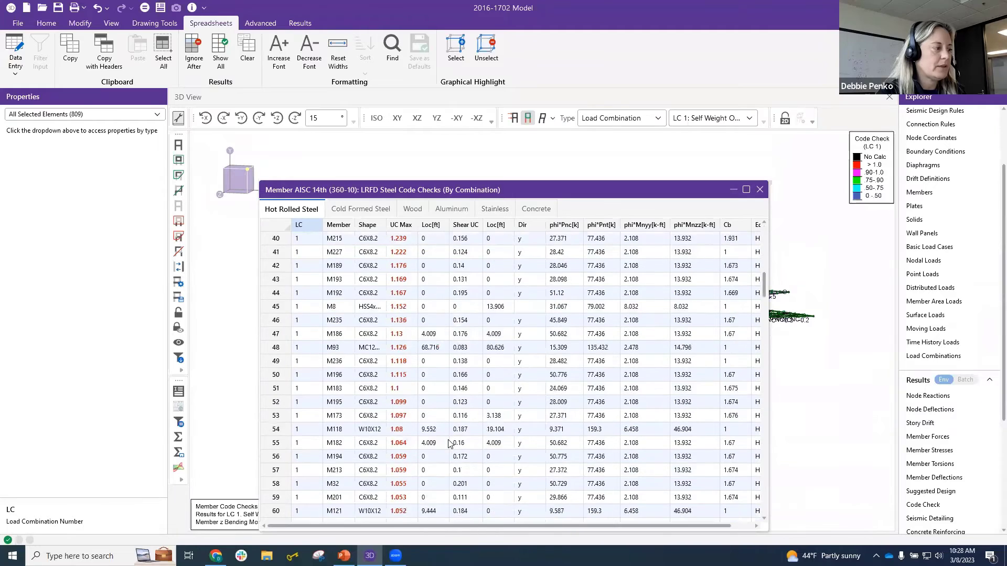
{"action": "scroll", "coordinate": [449, 444], "scroll_direction": "down", "scroll_amount": 1}
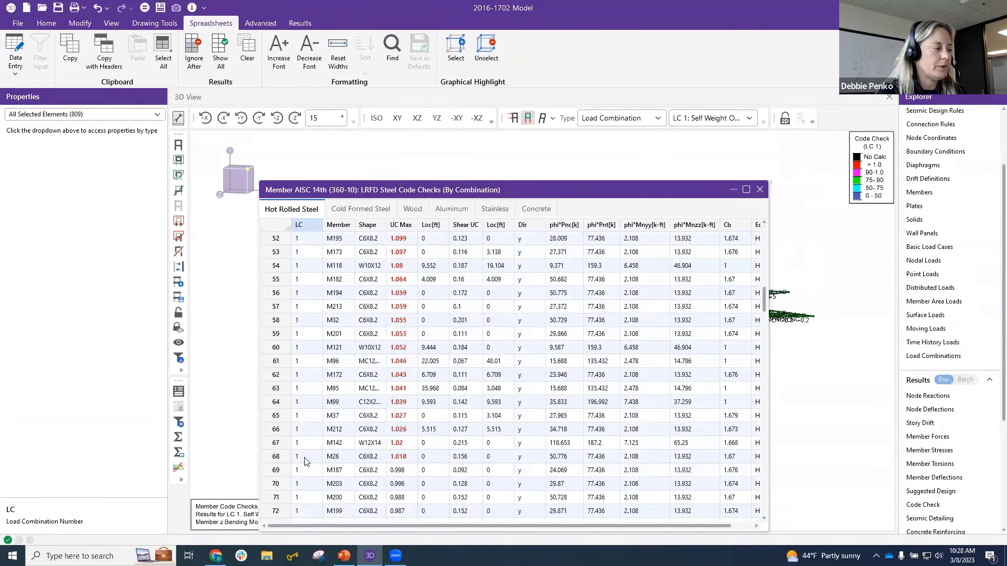
Step: Mark all members with a unity check above 1.0 in the Code Check spreadsheet, show them selected in the current view, and close the spreadsheet
{"action": "left_click_drag", "start_coordinate": [277, 458], "coordinate": [290, 179]}
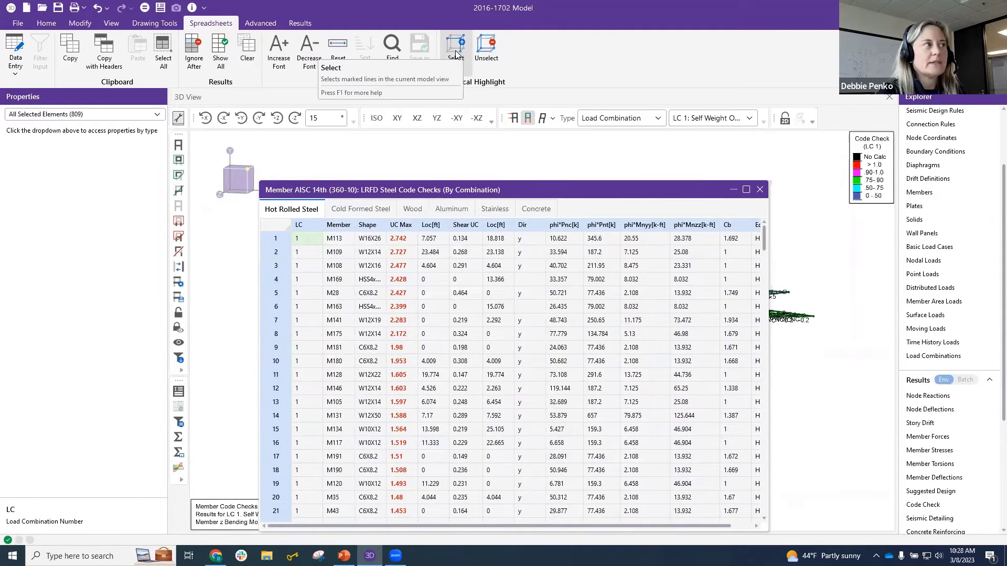
{"action": "right_click", "coordinate": [356, 299]}
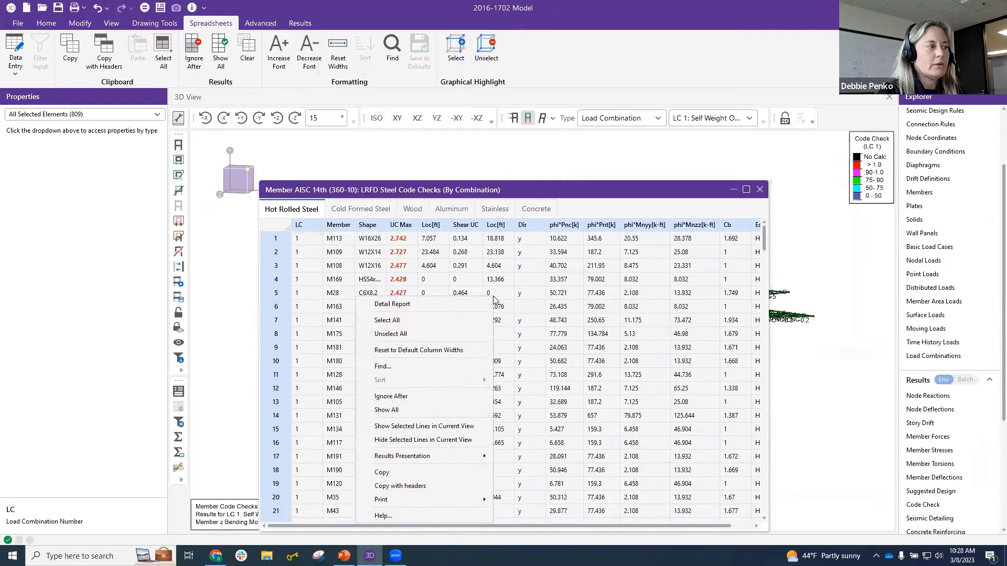
{"action": "left_click", "coordinate": [450, 428]}
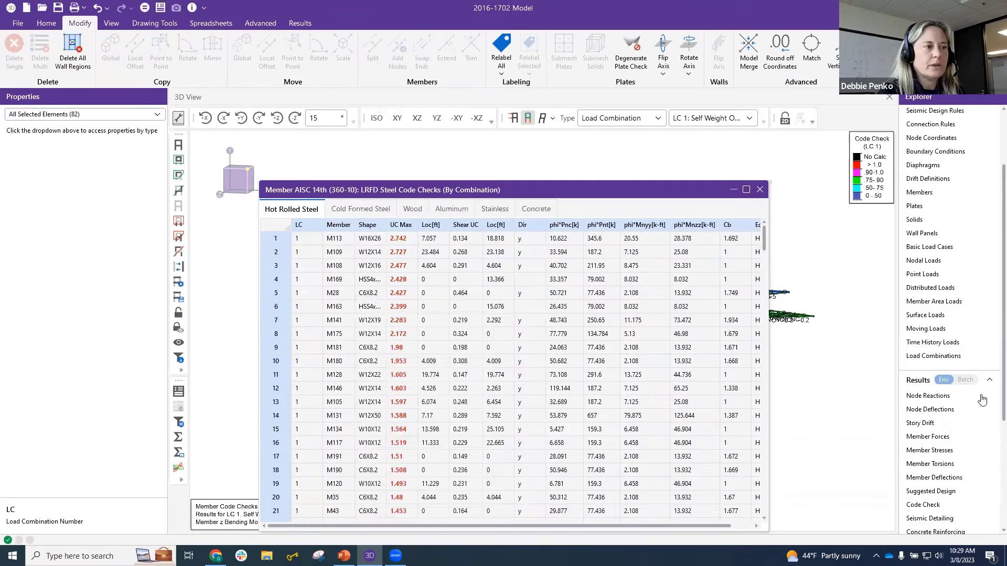
{"action": "left_click", "coordinate": [760, 190]}
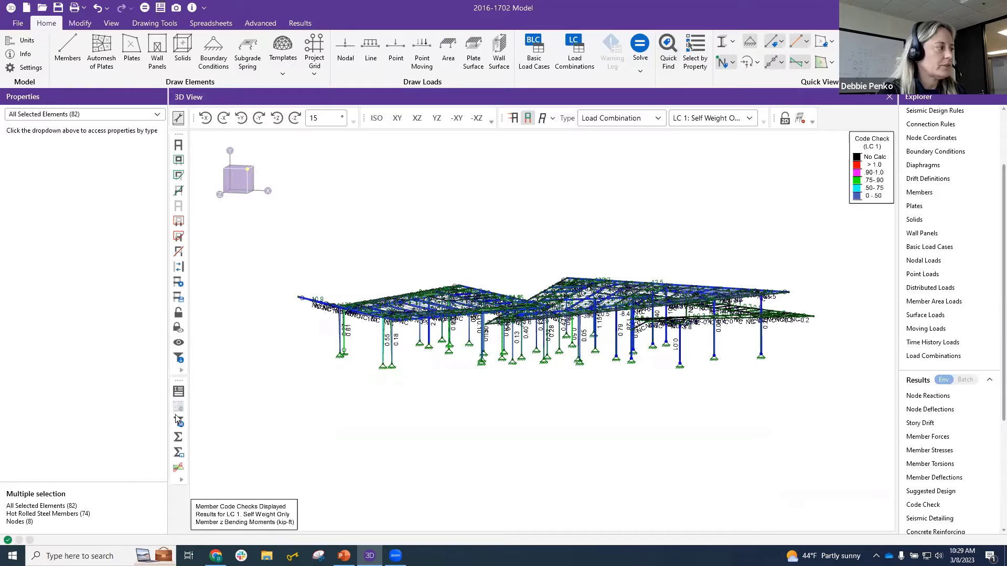
Step: Lock the unselected elements so only the failing members are displayed, and set the member color coding to None
{"action": "left_click", "coordinate": [178, 313]}
{"action": "middle_click_drag", "start_coordinate": [661, 389], "coordinate": [666, 335], "text": "shift"}
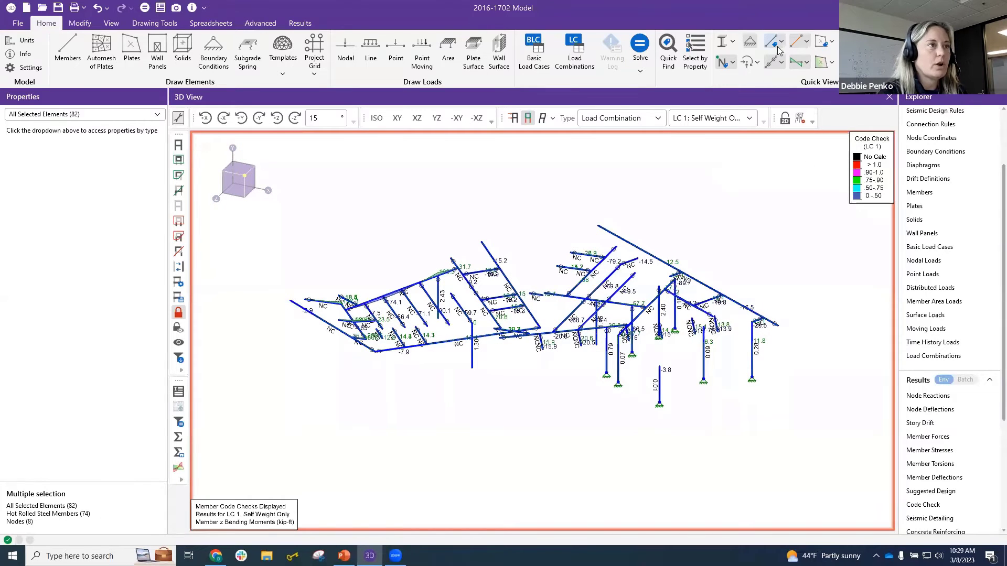
{"action": "left_click", "coordinate": [794, 44]}
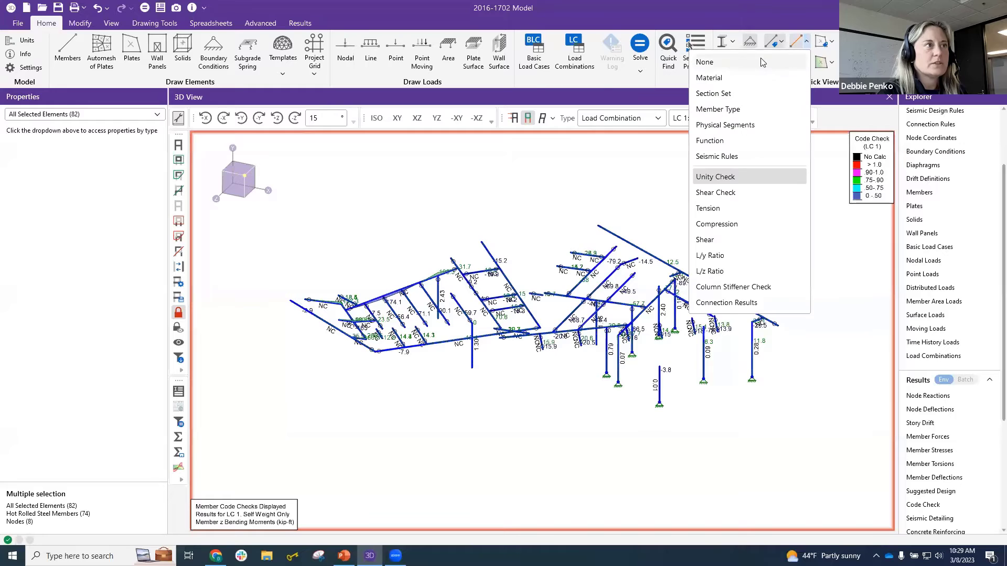
{"action": "left_click", "coordinate": [762, 63]}
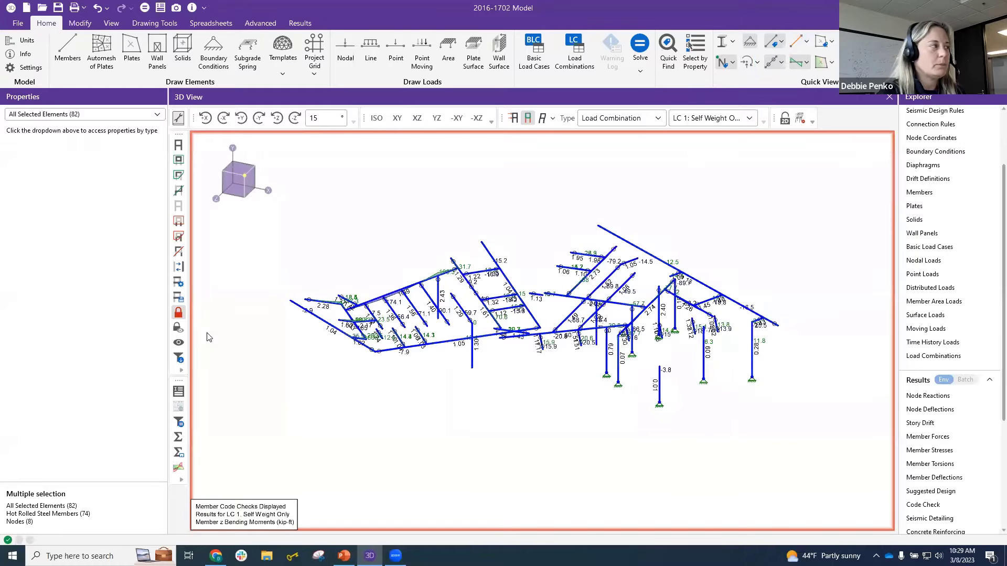
Step: Unlock the hidden elements, clear the selection, and set the member force diagrams to None for the full model
{"action": "left_click", "coordinate": [178, 312]}
{"action": "left_click", "coordinate": [793, 468]}
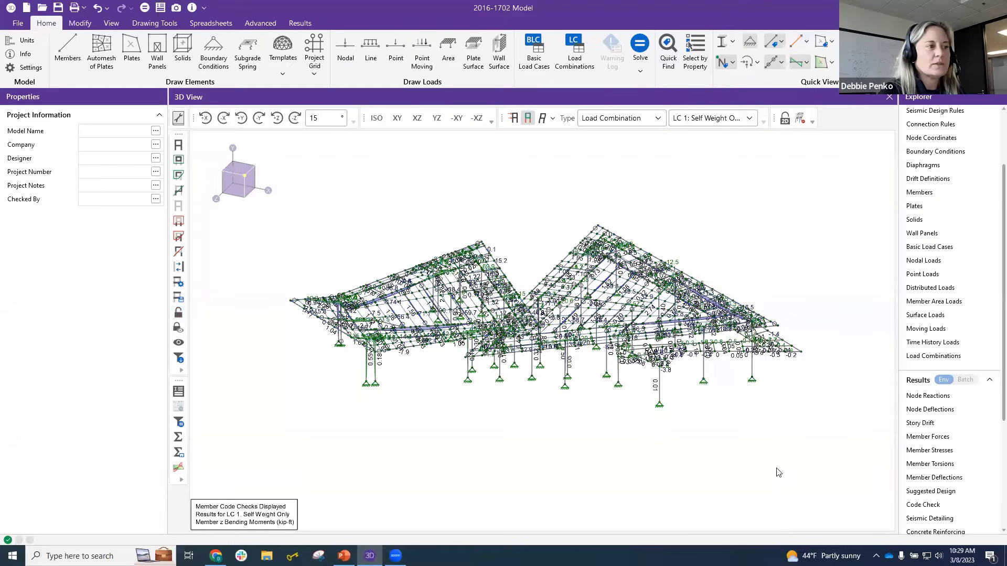
{"action": "middle_click_drag", "start_coordinate": [665, 457], "coordinate": [669, 424], "text": "shift"}
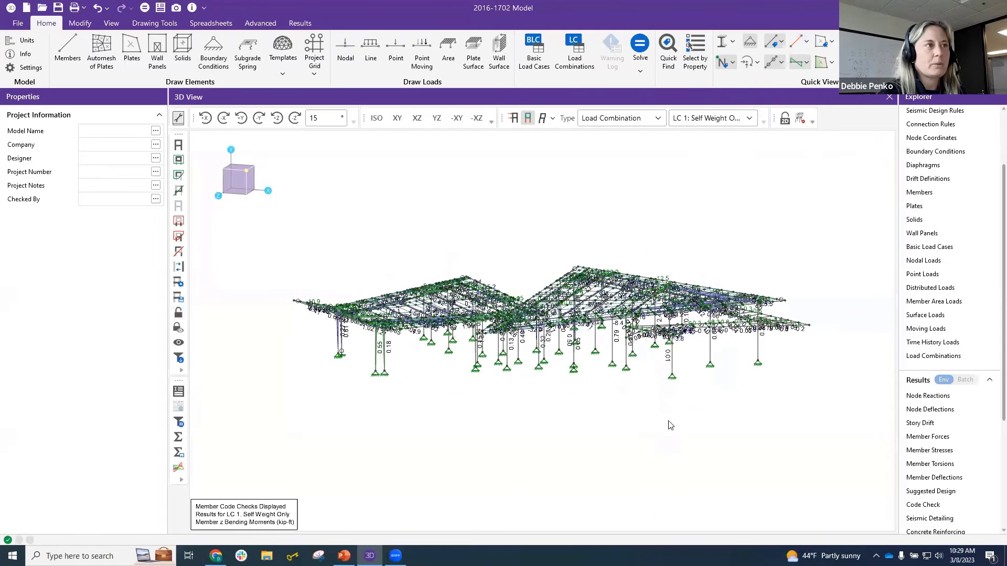
{"action": "left_click", "coordinate": [808, 63]}
{"action": "left_click", "coordinate": [749, 82]}
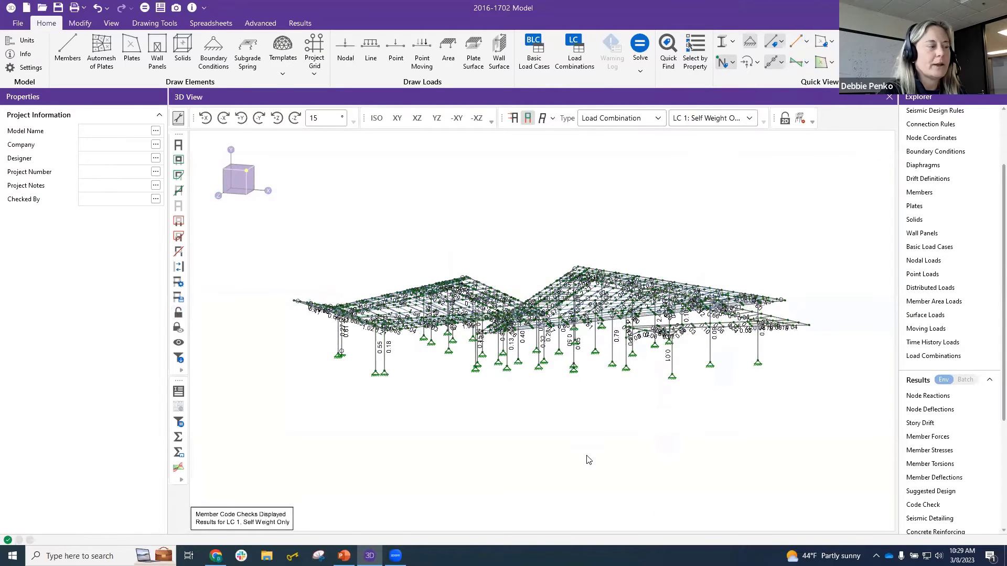
{"action": "mouse_move", "coordinate": [616, 459]}
{"action": "middle_mouse_down", "text": "shift"}
{"action": "mouse_move", "coordinate": [607, 443]}
{"action": "mouse_move", "coordinate": [616, 450]}
{"action": "middle_mouse_up", "text": "shift"}
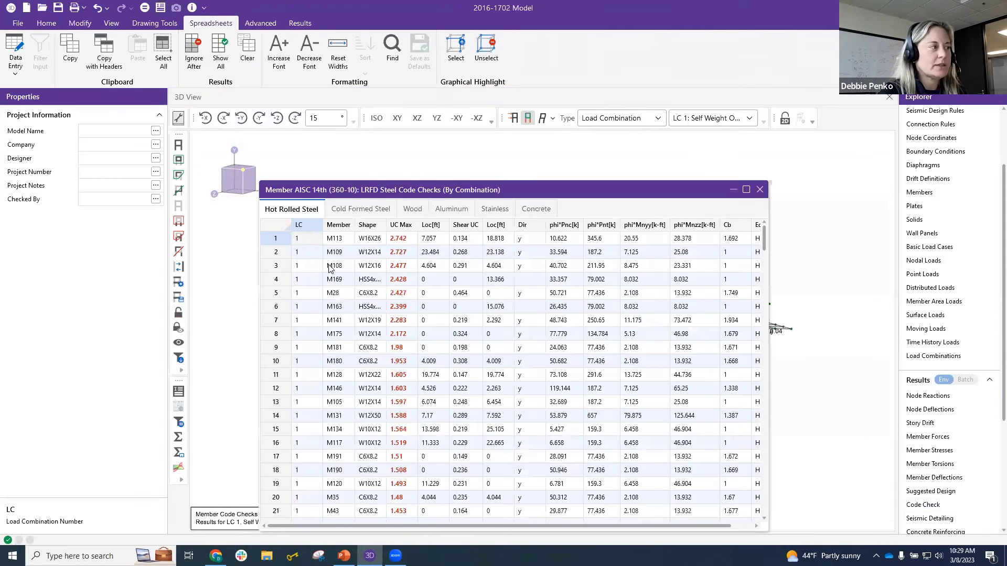
Step: Examine the label, shape and UC Max of the first member listed in the Code Check spreadsheet, and close the spreadsheet
{"action": "left_click_drag", "start_coordinate": [279, 246], "coordinate": [292, 521]}
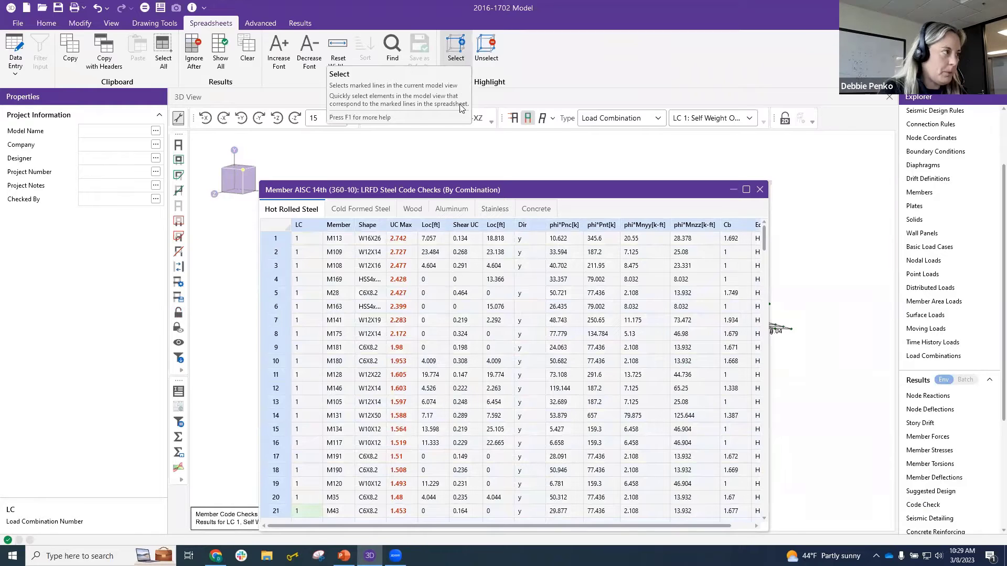
{"action": "left_click", "coordinate": [320, 244]}
{"action": "left_click", "coordinate": [338, 240]}
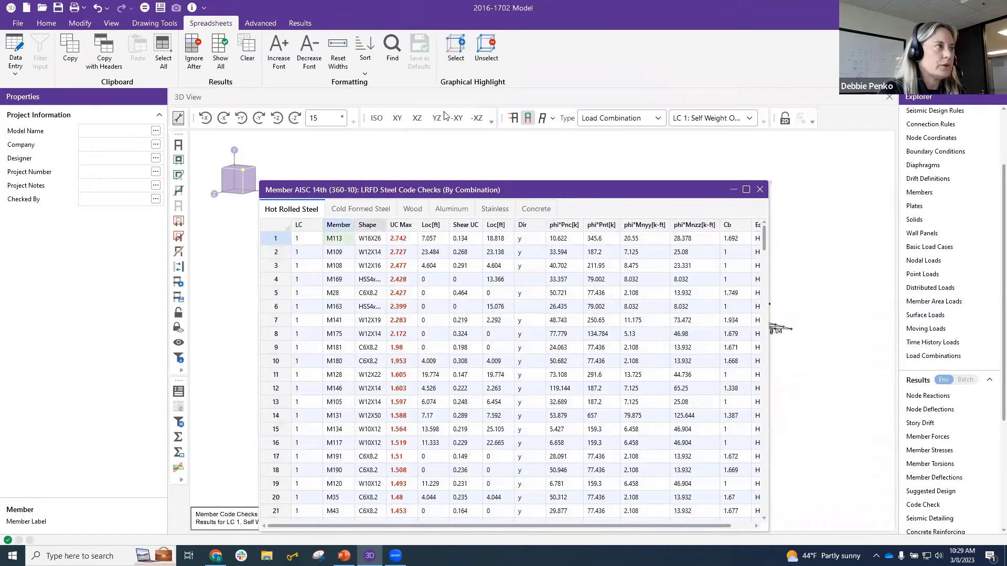
{"action": "left_click", "coordinate": [46, 23]}
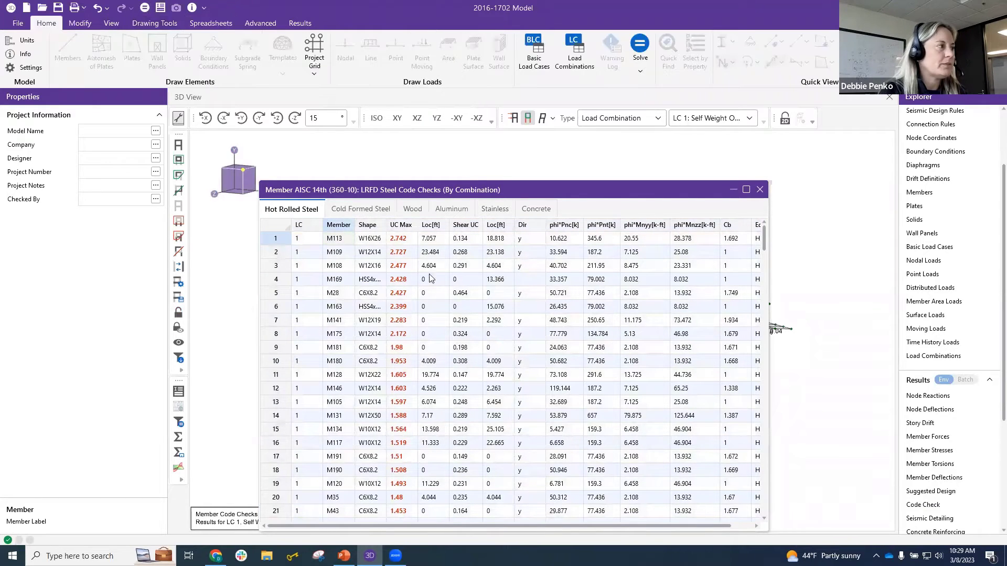
{"action": "left_click", "coordinate": [409, 240]}
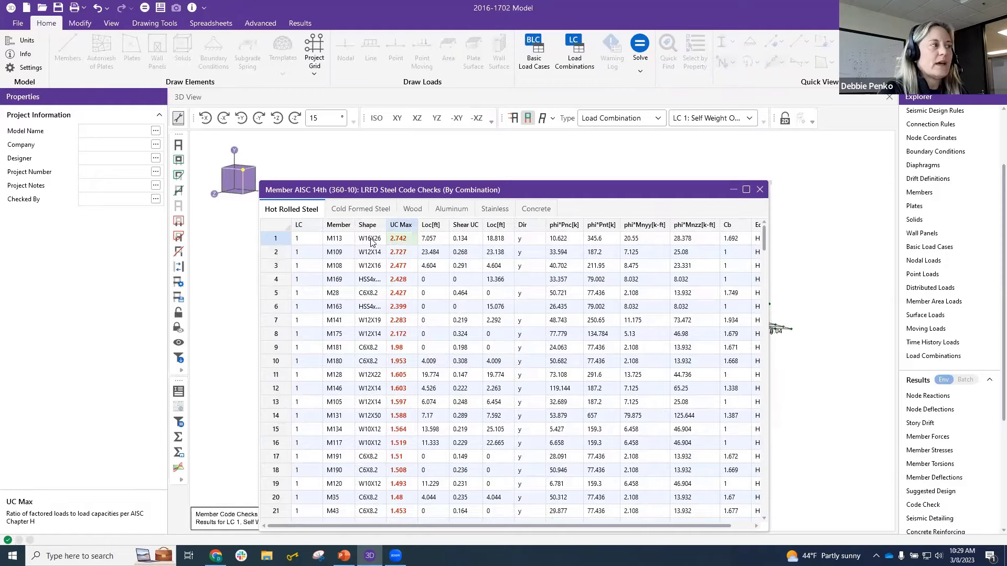
{"action": "left_click_drag", "start_coordinate": [334, 239], "coordinate": [399, 241]}
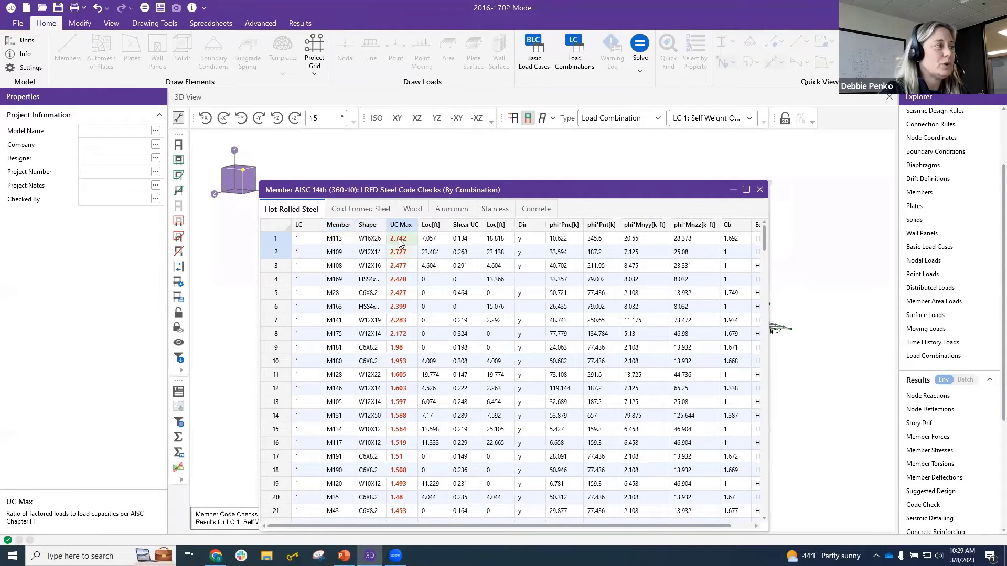
{"action": "left_click", "coordinate": [343, 241]}
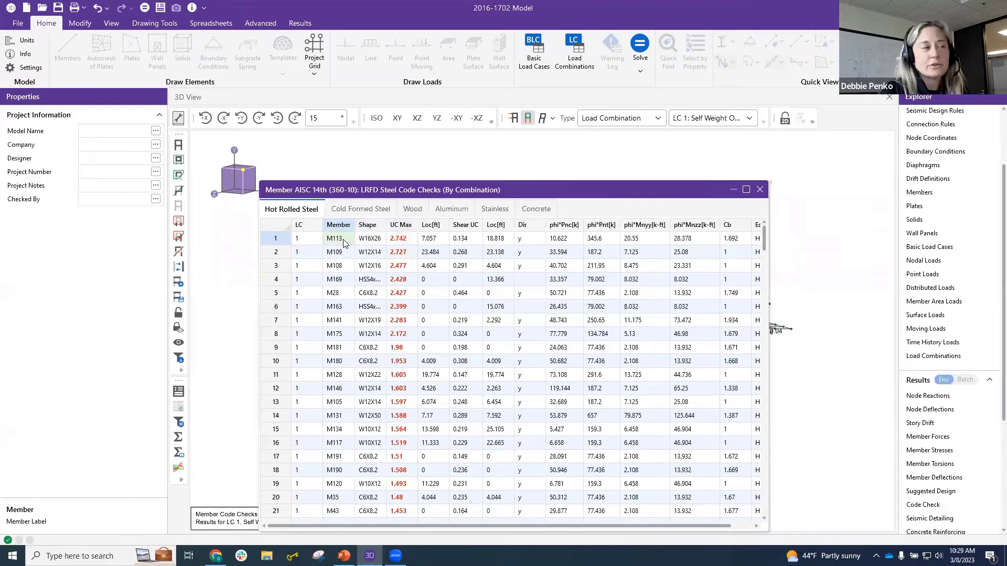
{"action": "left_click", "coordinate": [759, 190]}
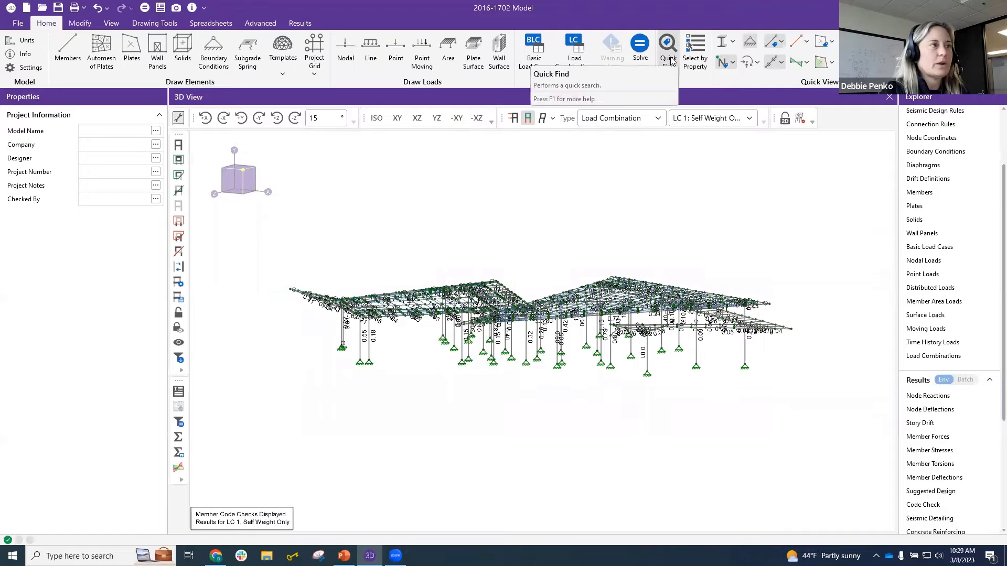
Step: Use Quick Find to select only member M113, with auto zoom of the current model view enabled
{"action": "left_click", "coordinate": [668, 52]}
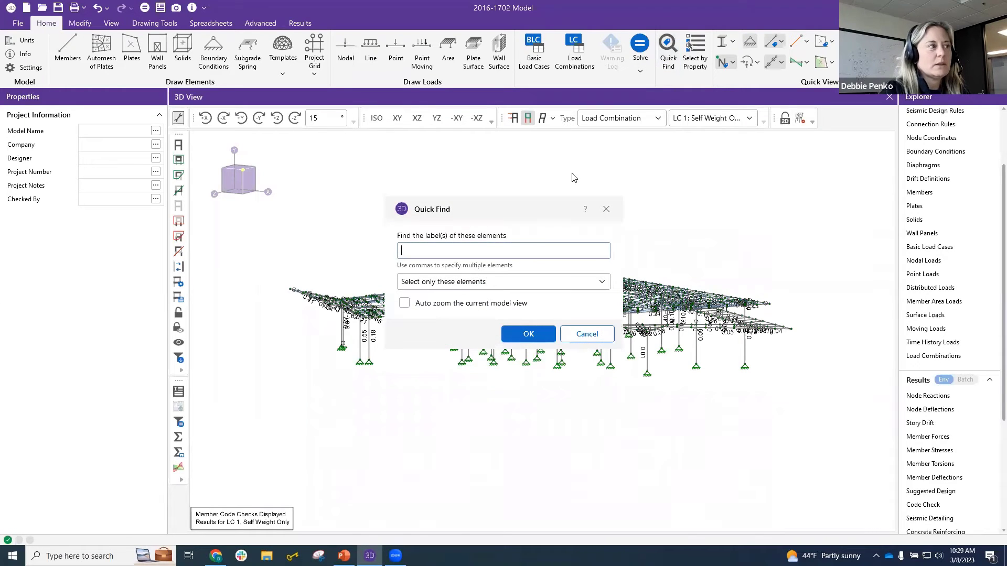
{"action": "left_click_drag", "start_coordinate": [545, 219], "coordinate": [780, 162]}
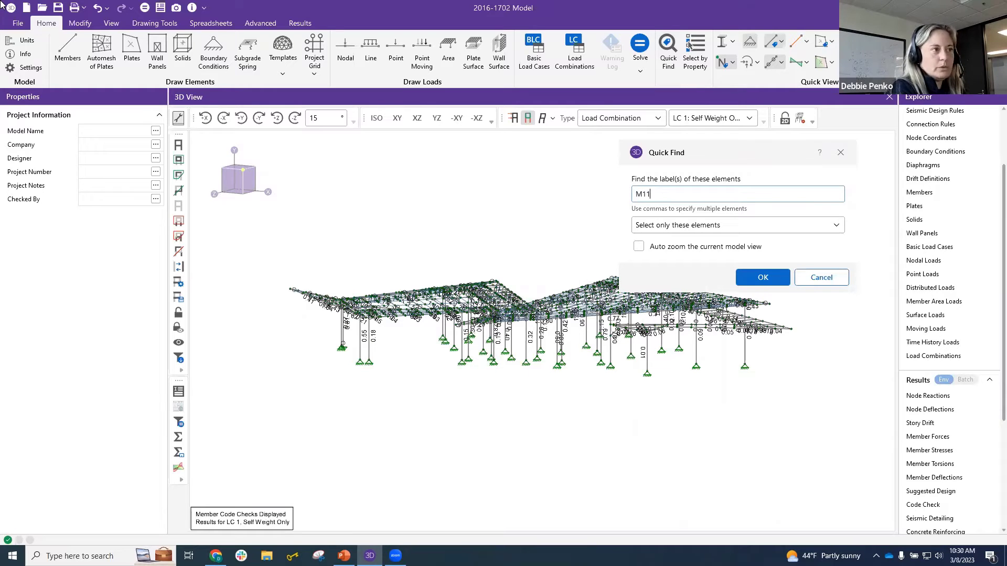
{"action": "left_click", "coordinate": [639, 247]}
{"action": "left_click", "coordinate": [763, 278]}
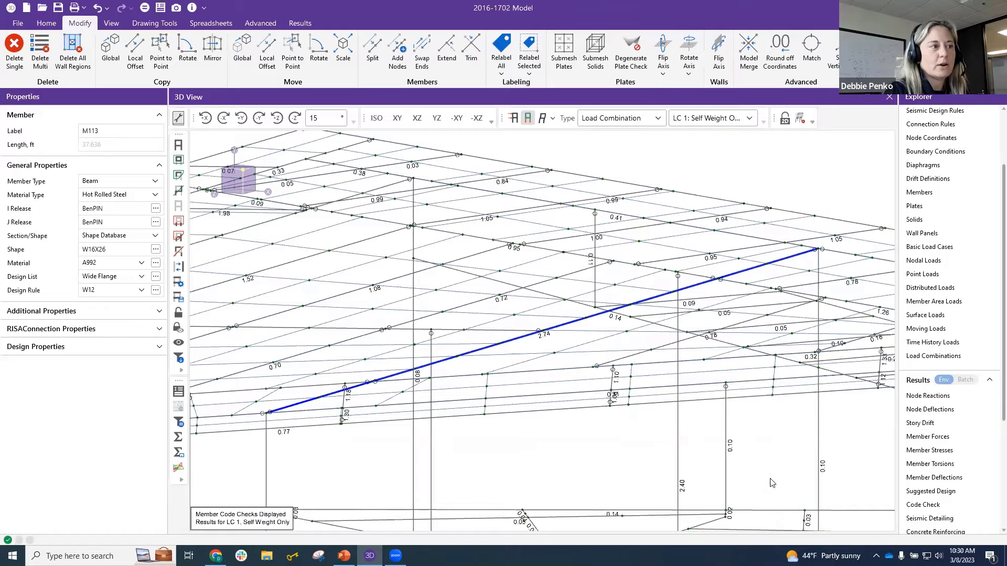
Step: Enable Viewer Mode to dim everything except M113, and clear the member's selection
{"action": "left_click", "coordinate": [179, 329]}
{"action": "scroll", "coordinate": [703, 365], "scroll_direction": "down", "scroll_amount": 3}
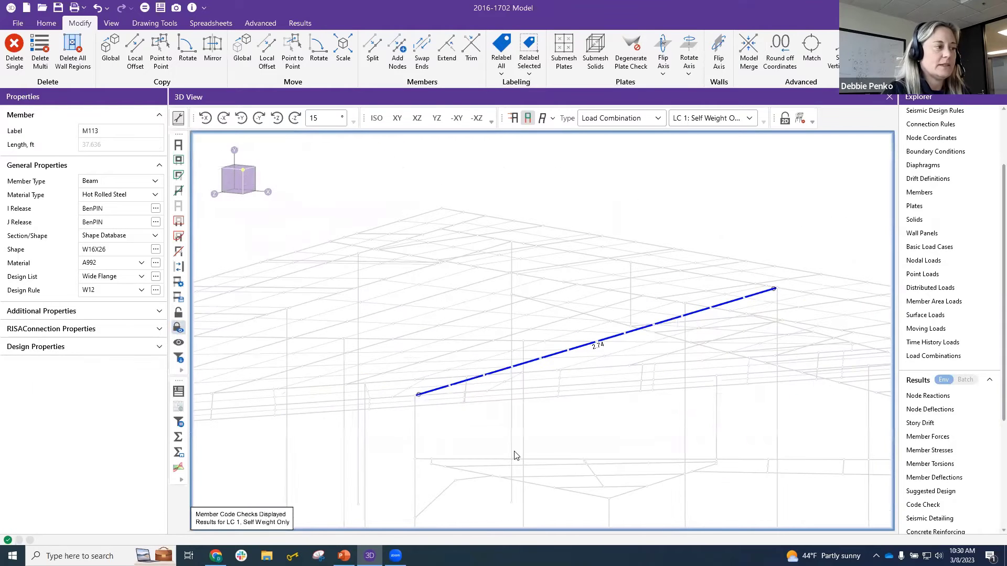
{"action": "left_click", "coordinate": [580, 394]}
{"action": "scroll", "coordinate": [684, 356], "scroll_direction": "down", "scroll_amount": 1}
{"action": "middle_click_drag", "start_coordinate": [728, 388], "coordinate": [731, 304]}
{"action": "scroll", "coordinate": [717, 317], "scroll_direction": "down", "scroll_amount": 2}
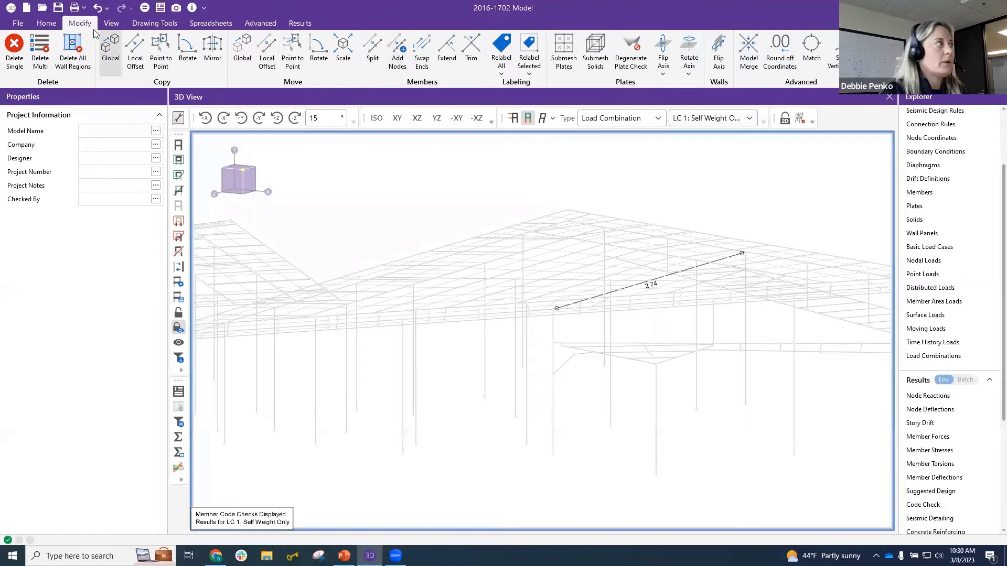
Step: Display the axial force diagram on M113, and replace it with the Mzz bending moment diagram
{"action": "left_click", "coordinate": [45, 23]}
{"action": "left_click", "coordinate": [806, 65]}
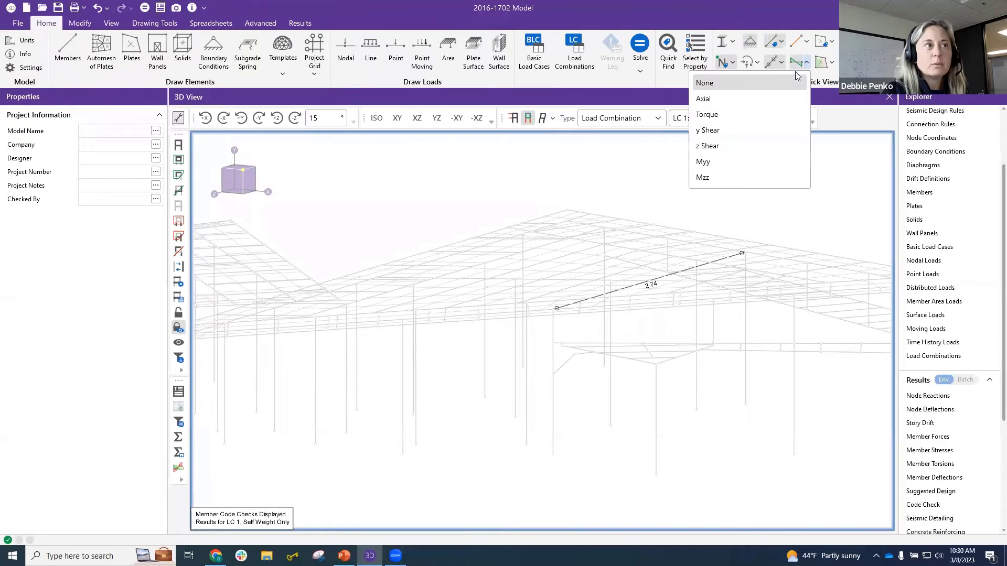
{"action": "left_click", "coordinate": [758, 105]}
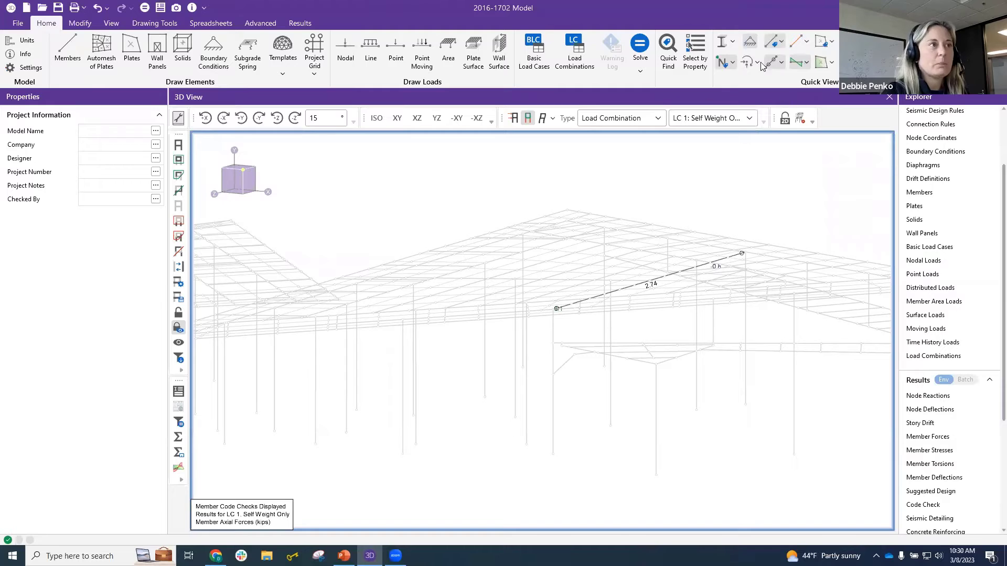
{"action": "left_click", "coordinate": [806, 64]}
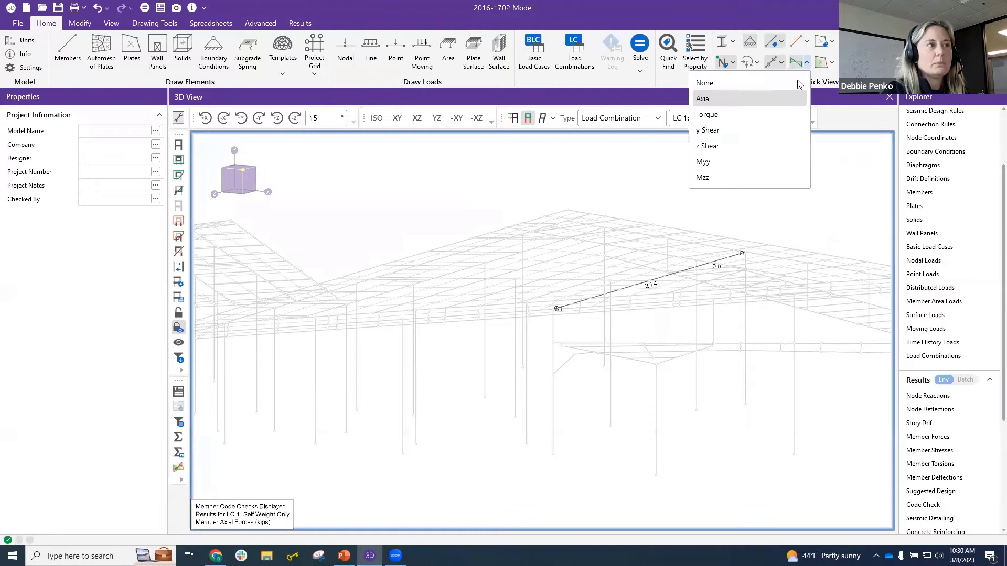
{"action": "left_click", "coordinate": [740, 178]}
{"action": "scroll", "coordinate": [636, 281], "scroll_direction": "up", "scroll_amount": 3}
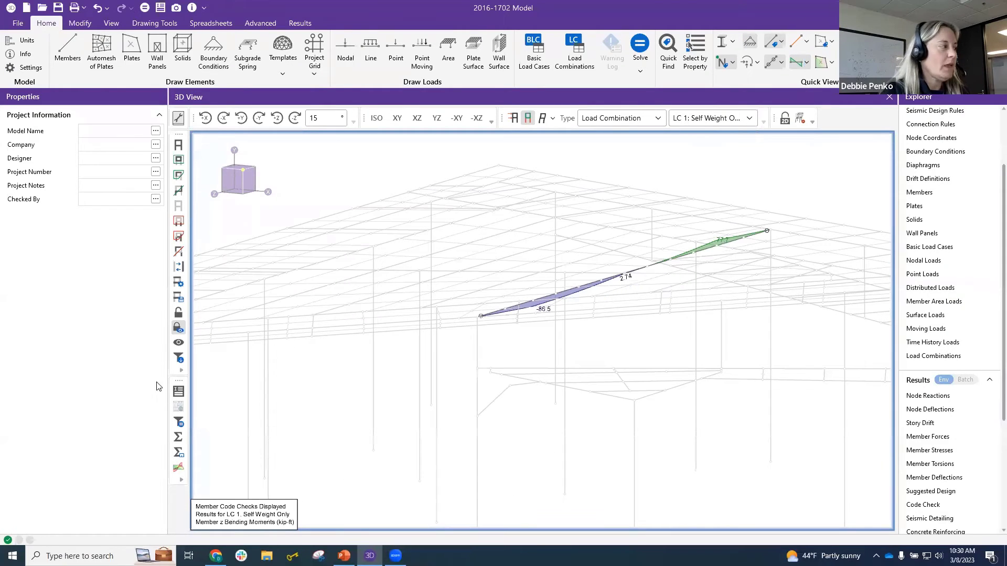
Step: Open the Detail Report for M113, review its force and stress diagrams and LRFD code check table, and close it
{"action": "left_click", "coordinate": [178, 392]}
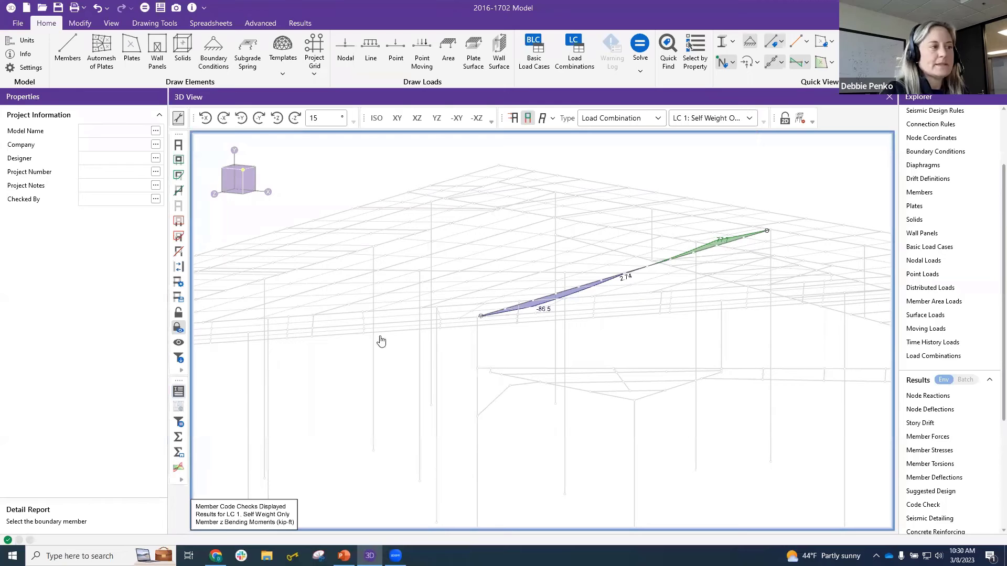
{"action": "left_click", "coordinate": [654, 268]}
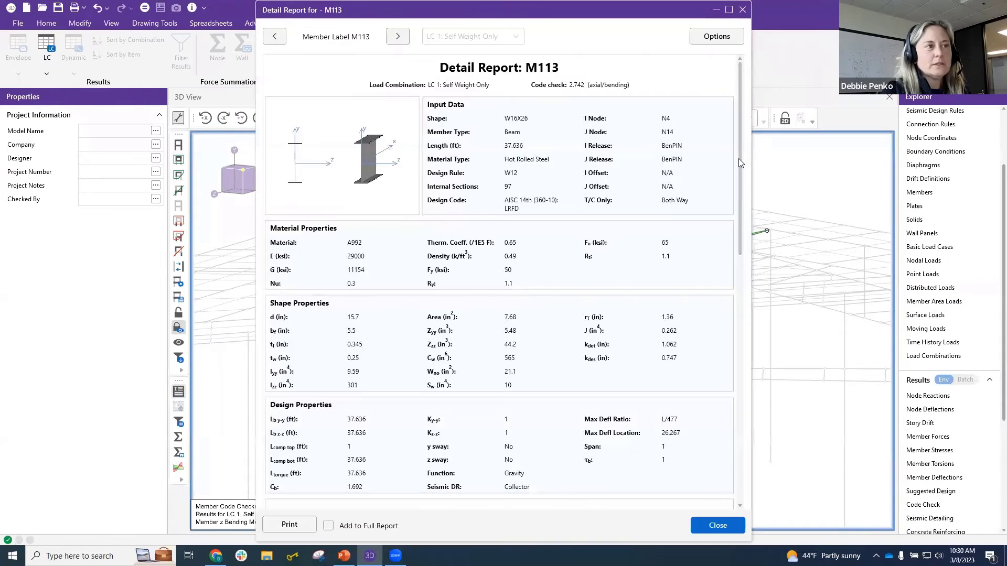
{"action": "left_click_drag", "start_coordinate": [739, 162], "coordinate": [736, 428]}
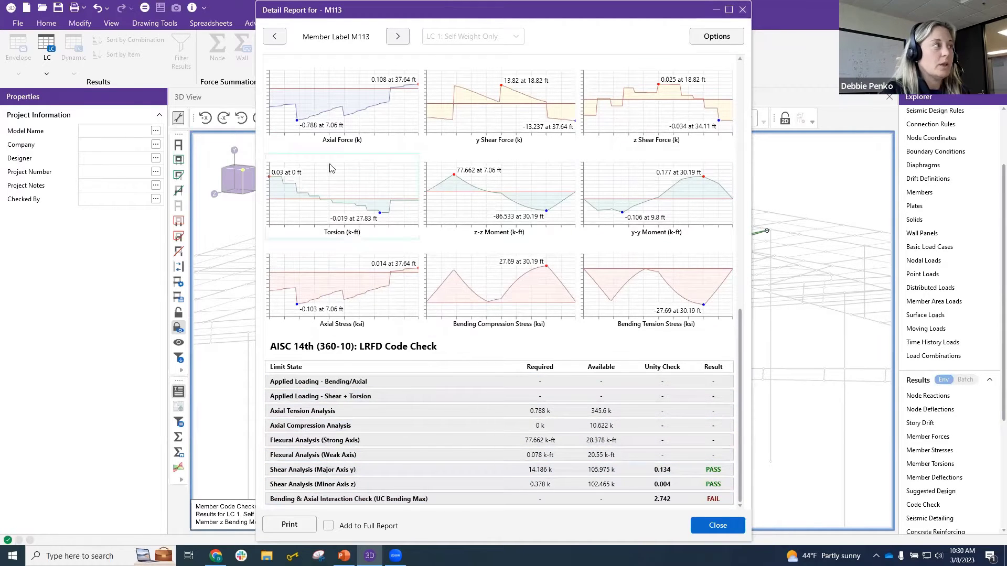
{"action": "scroll", "coordinate": [664, 120], "scroll_direction": "up", "scroll_amount": 2}
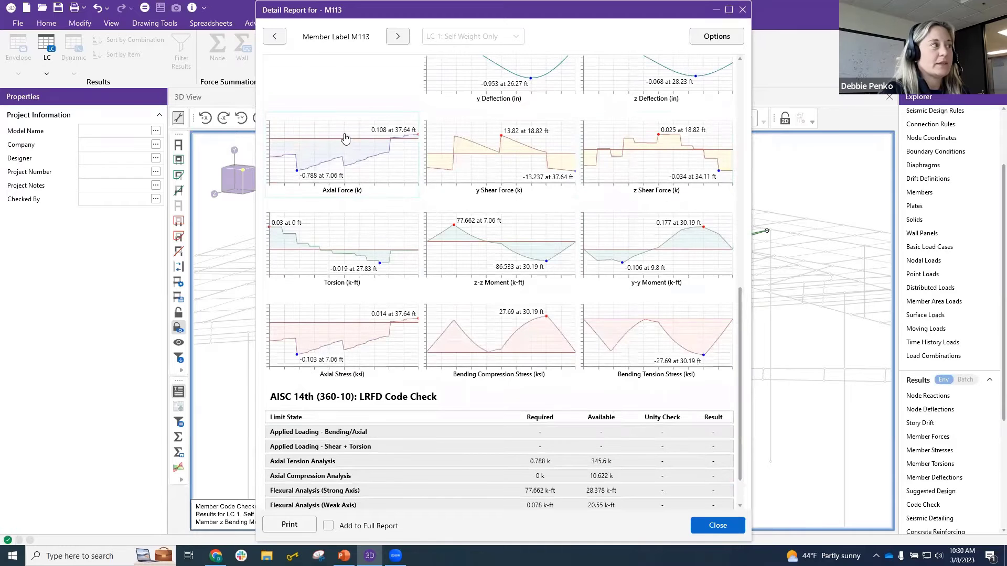
{"action": "scroll", "coordinate": [666, 166], "scroll_direction": "up", "scroll_amount": 1}
{"action": "left_click", "coordinate": [742, 10]}
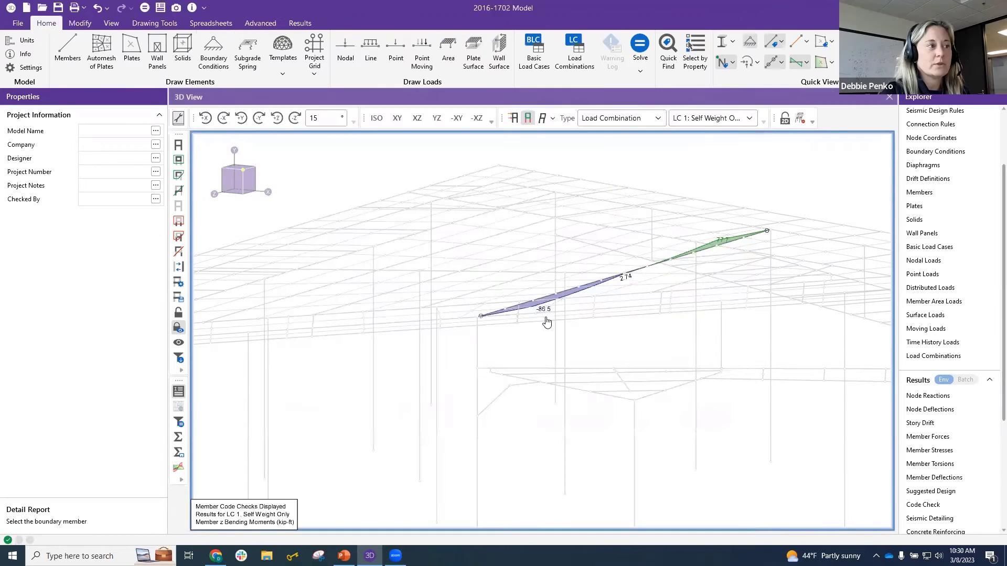
Step: Inspect the isolated member's moment diagram from another angle, and turn off the results display in the model view
{"action": "middle_click_drag", "start_coordinate": [607, 321], "coordinate": [620, 330], "text": "shift"}
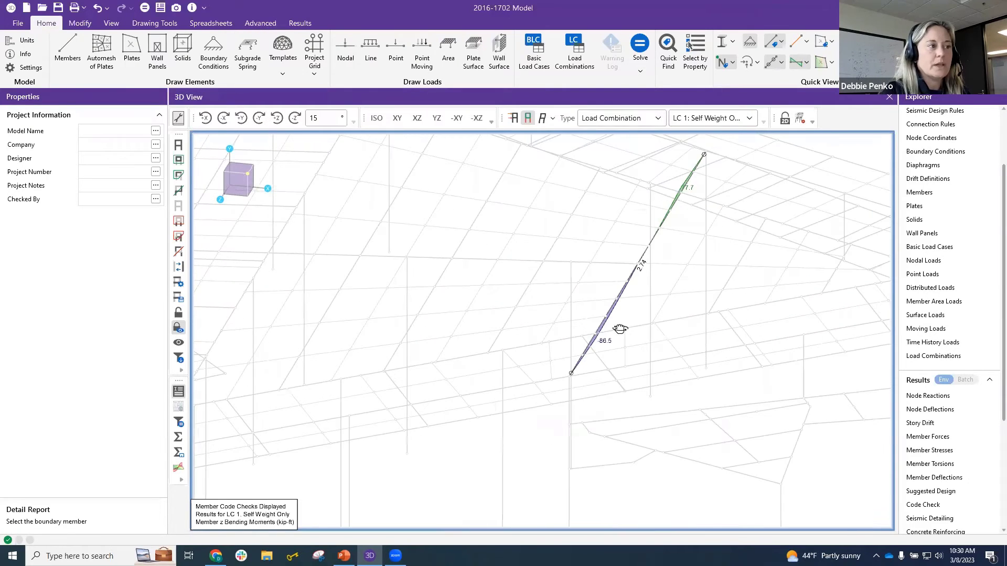
{"action": "scroll", "coordinate": [707, 243], "scroll_direction": "down", "scroll_amount": 2}
{"action": "scroll", "coordinate": [524, 332], "scroll_direction": "down", "scroll_amount": 2}
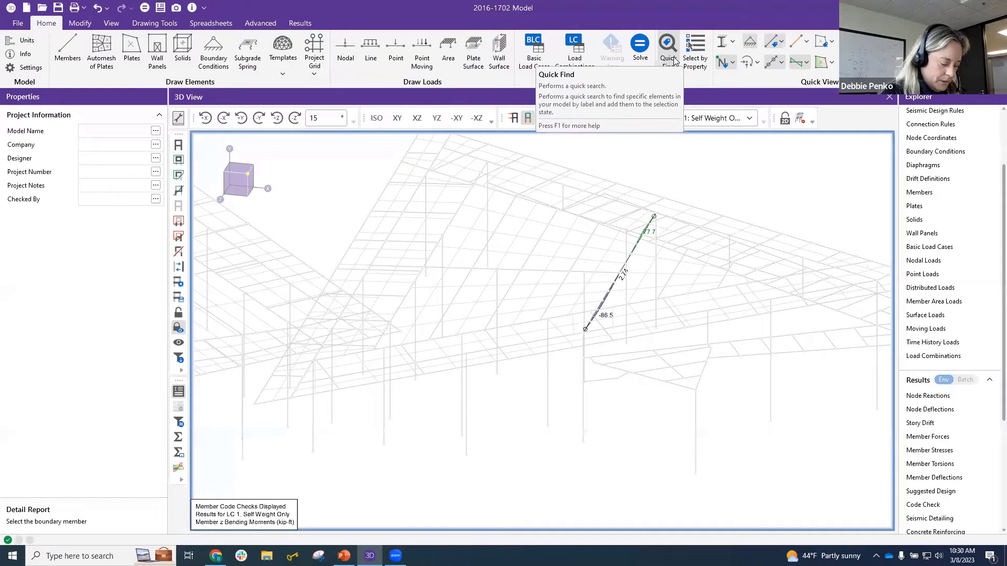
{"action": "left_click", "coordinate": [527, 118]}
{"action": "scroll", "coordinate": [569, 364], "scroll_direction": "down", "scroll_amount": 3}
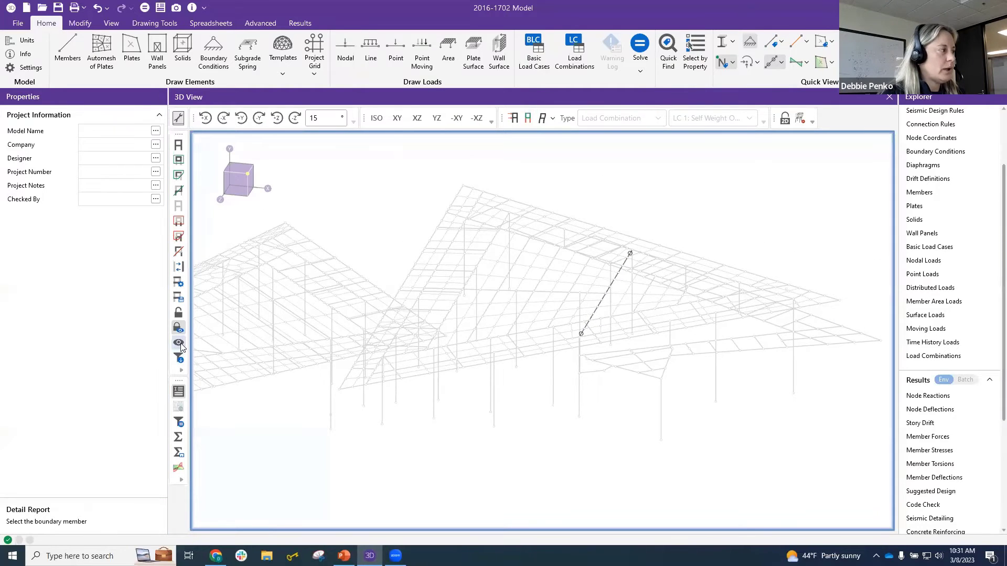
Step: In the XY view, run the Internal Force Summation Tool along a horizontal cut across all column bases, from the leftmost to the rightmost
{"action": "middle_click_drag", "start_coordinate": [556, 402], "coordinate": [555, 389]}
{"action": "scroll", "coordinate": [621, 376], "scroll_direction": "down", "scroll_amount": 2}
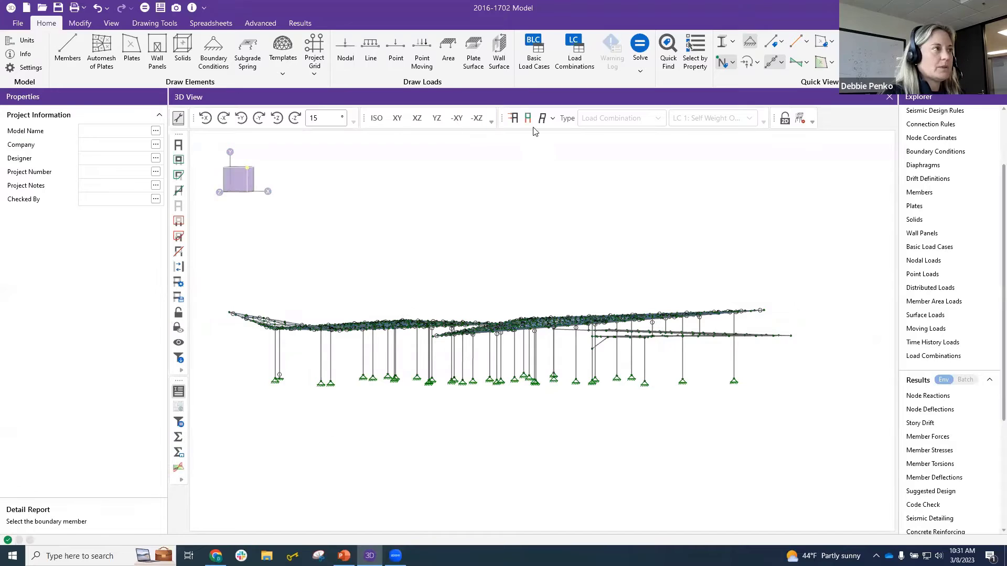
{"action": "left_click", "coordinate": [397, 119]}
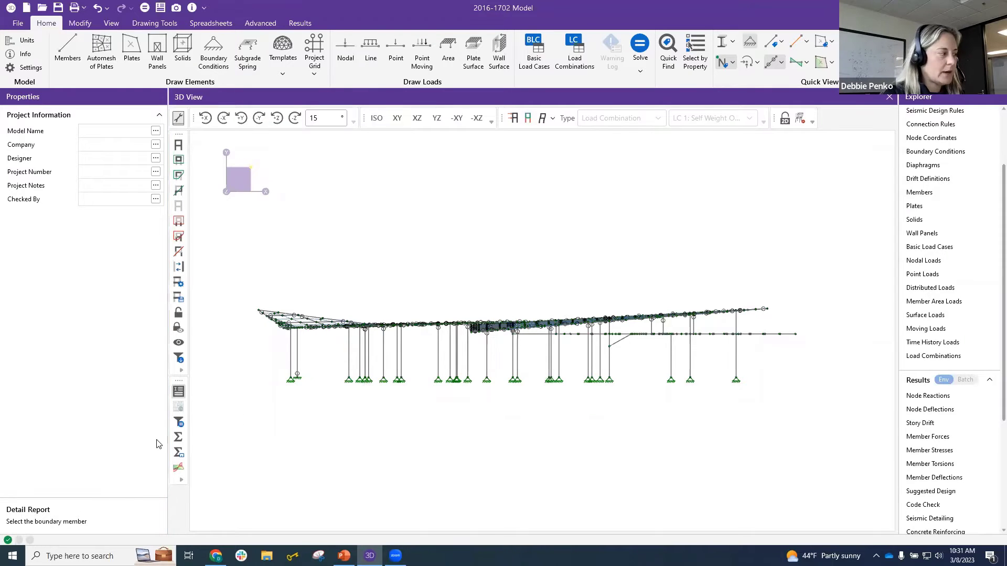
{"action": "left_click", "coordinate": [178, 442]}
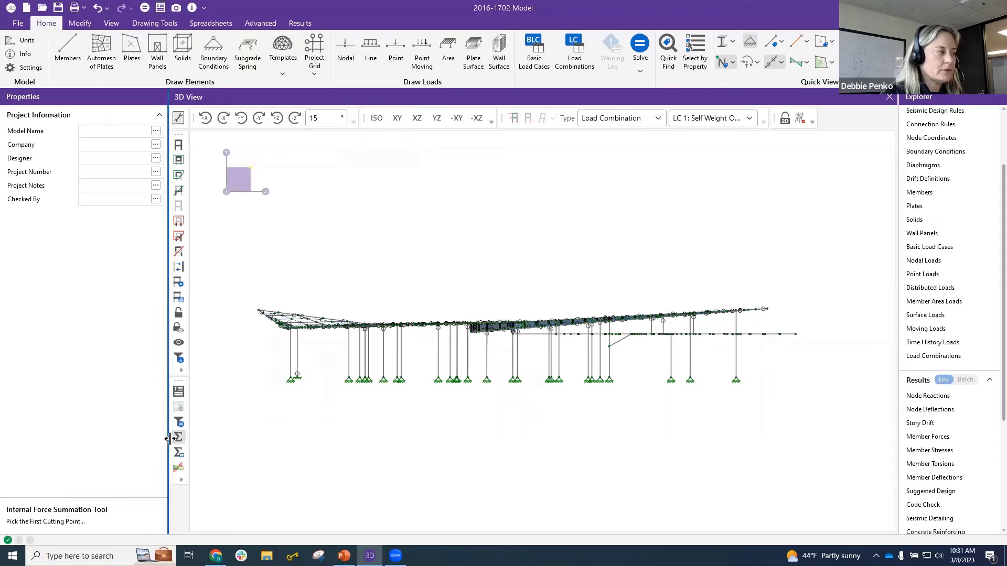
{"action": "left_click", "coordinate": [291, 379]}
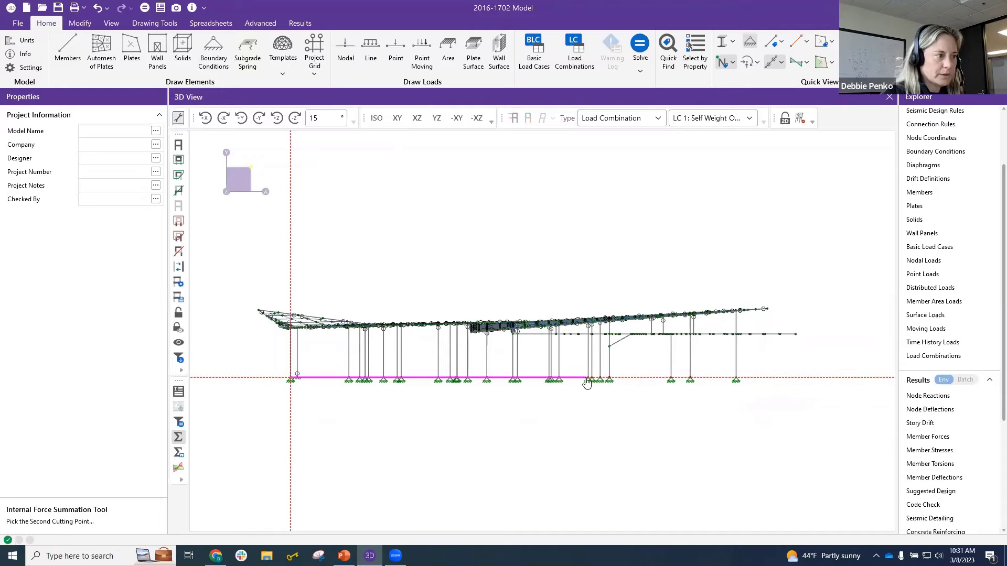
{"action": "scroll", "coordinate": [574, 381], "scroll_direction": "up", "scroll_amount": 2}
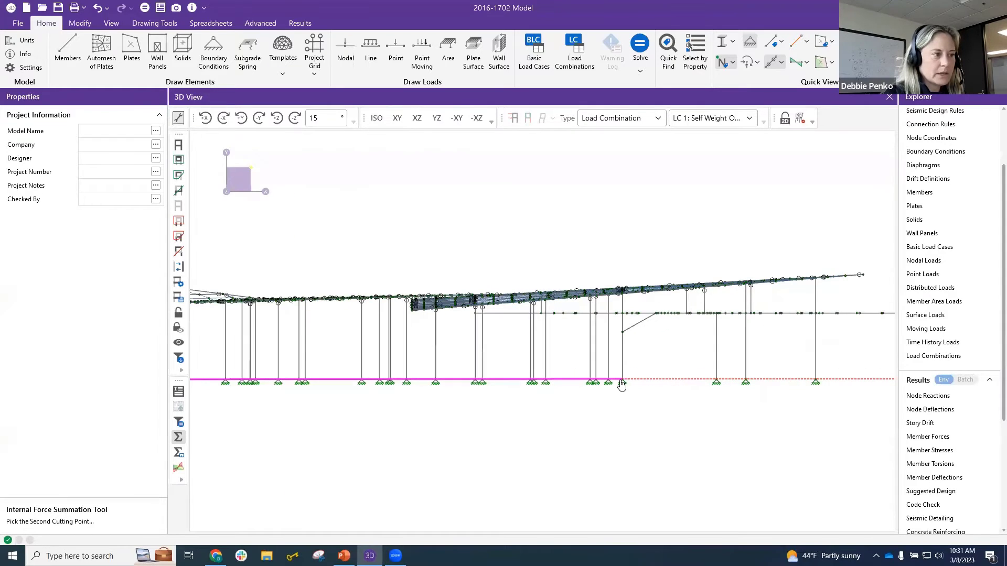
{"action": "left_click", "coordinate": [733, 380]}
{"action": "scroll", "coordinate": [670, 428], "scroll_direction": "down", "scroll_amount": 2}
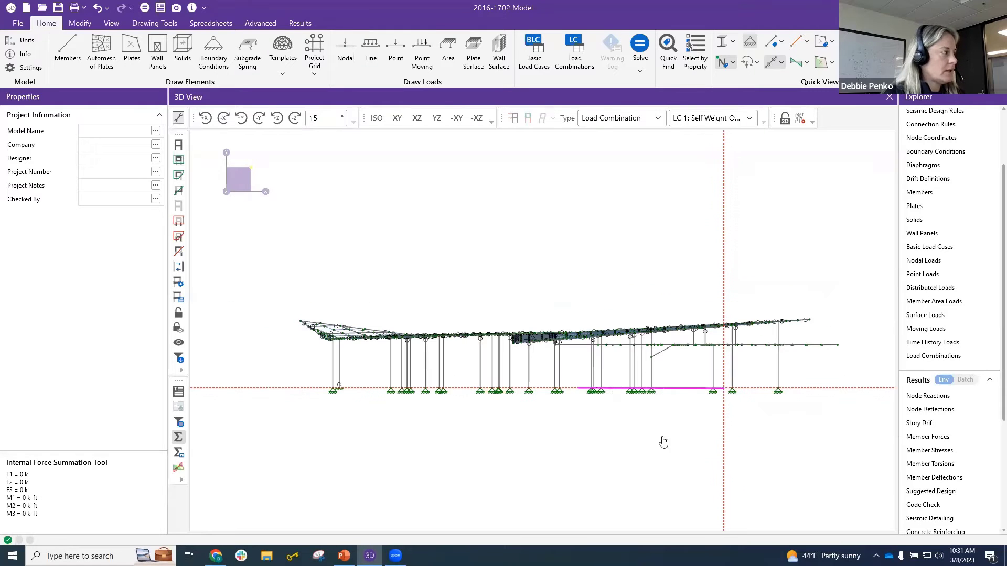
{"action": "left_click", "coordinate": [780, 392]}
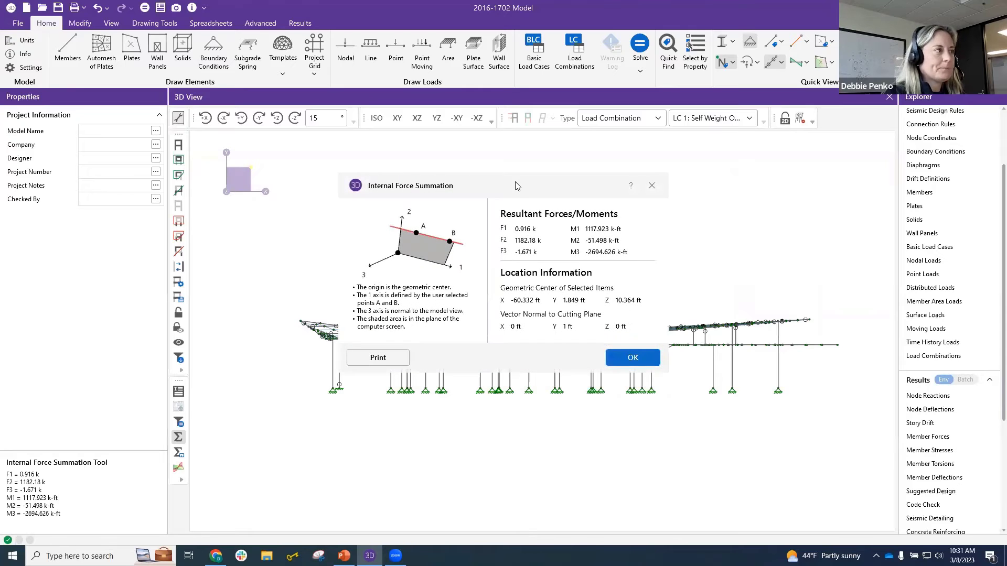
Step: Review the resultant forces, moments and location information of the cut, close the summary and exit the summation tool
{"action": "left_click_drag", "start_coordinate": [520, 194], "coordinate": [628, 216]}
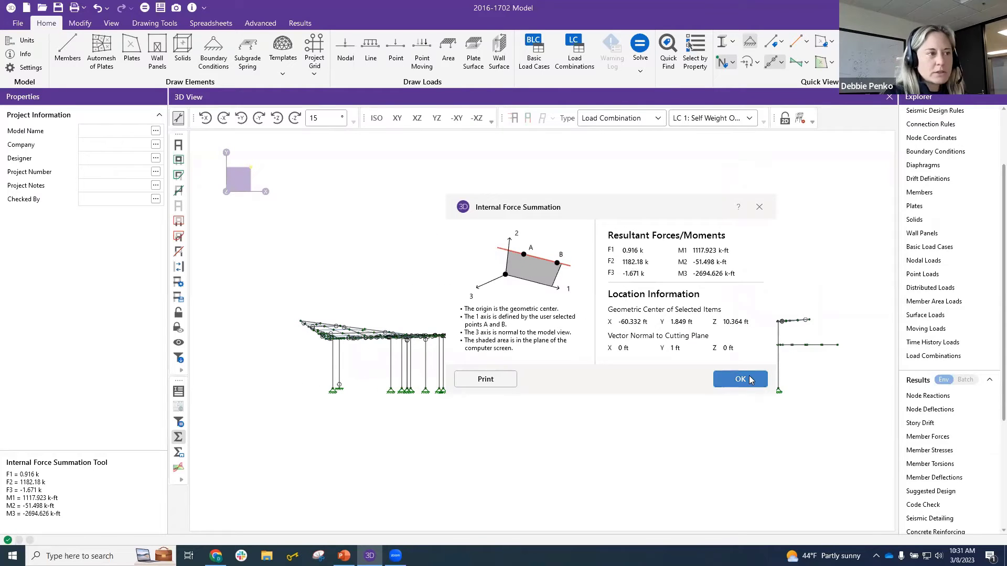
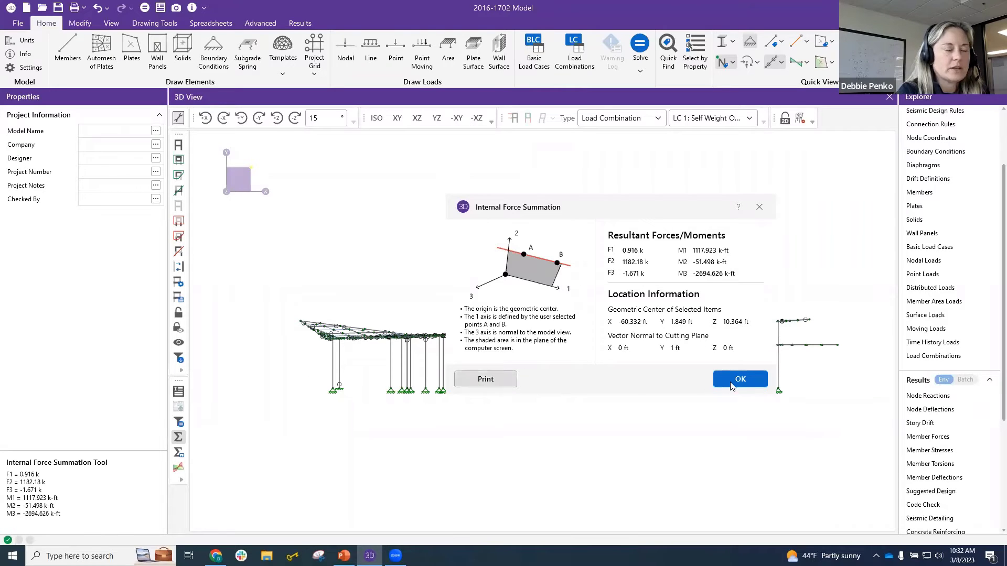
{"action": "left_click", "coordinate": [759, 207]}
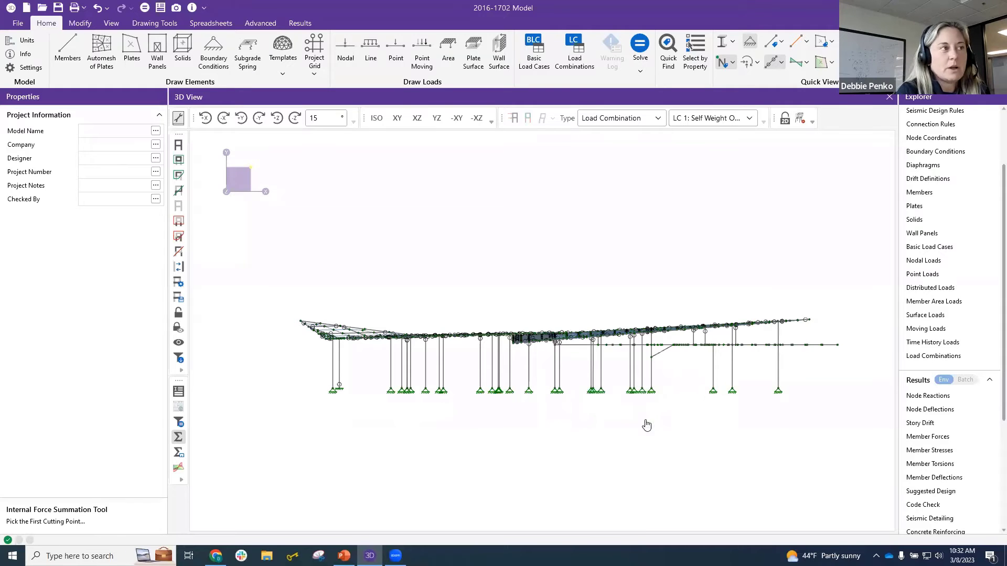
{"action": "key", "text": "Escape"}
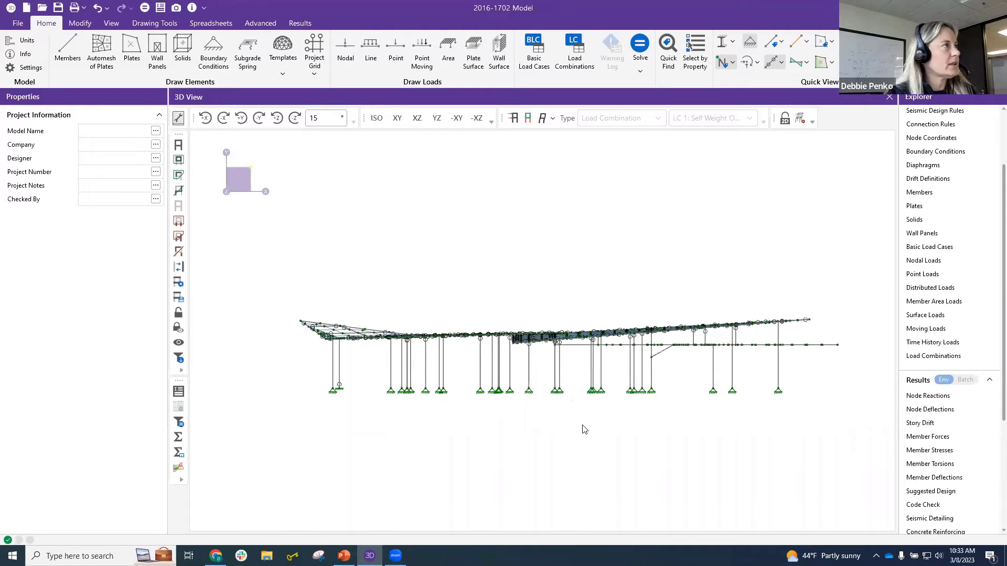
Step: Show the model in an angled view and disable the application setting Click 'Workspace' to clear selected items
{"action": "mouse_move", "coordinate": [589, 422]}
{"action": "middle_mouse_down", "text": "shift"}
{"action": "mouse_move", "coordinate": [597, 413]}
{"action": "mouse_move", "coordinate": [582, 417]}
{"action": "middle_mouse_up", "text": "shift"}
{"action": "left_click", "coordinate": [16, 24]}
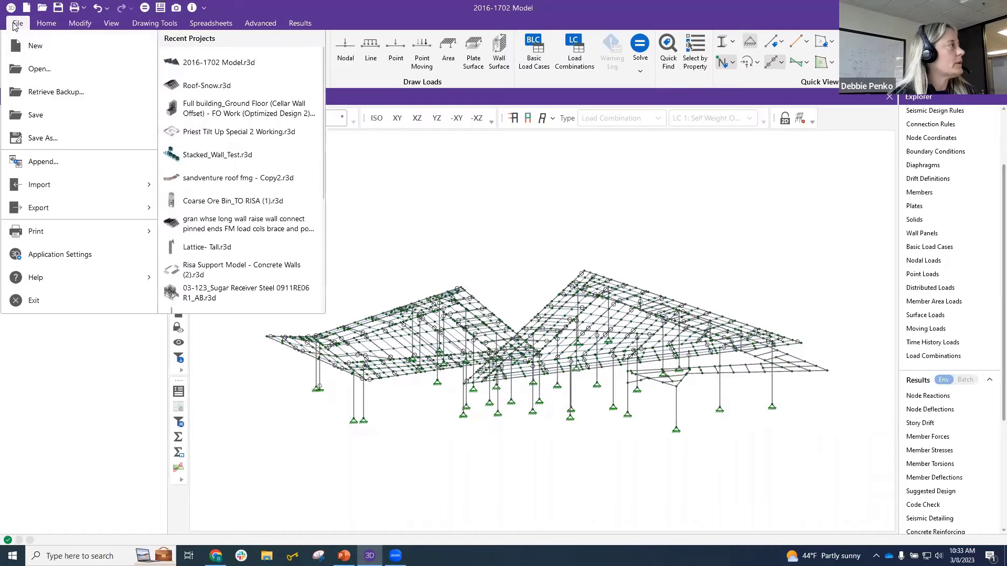
{"action": "left_click", "coordinate": [97, 255]}
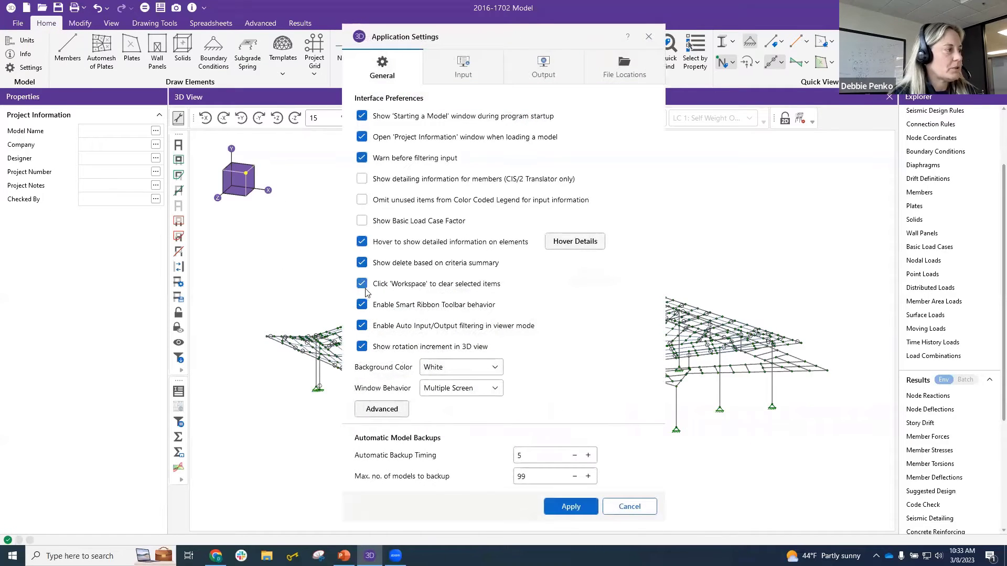
{"action": "left_click", "coordinate": [365, 284]}
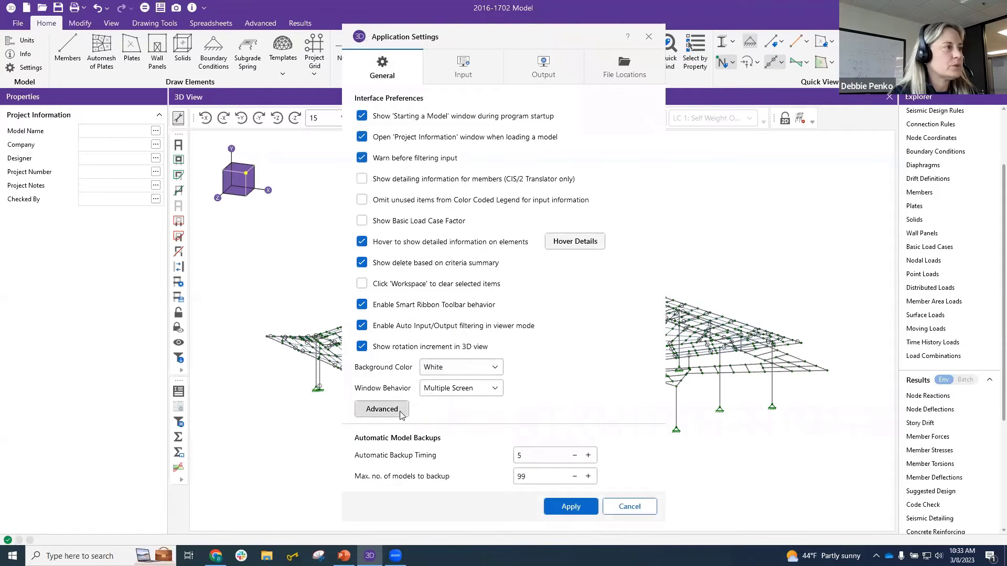
Step: Set both Node Scale and Text Scale to 1.5 in the advanced application settings, and apply the application settings
{"action": "left_click", "coordinate": [382, 409]}
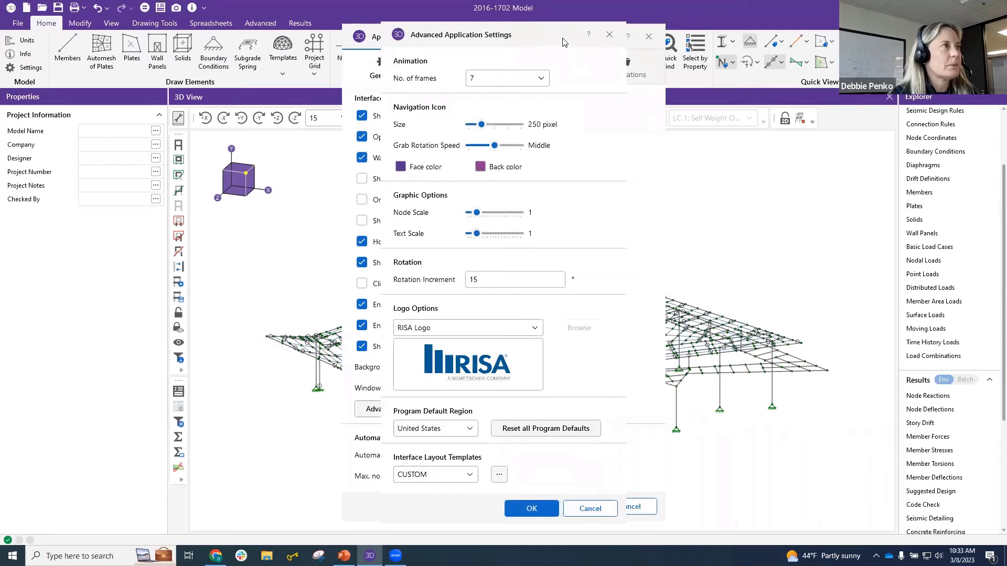
{"action": "left_click_drag", "start_coordinate": [572, 45], "coordinate": [723, 54]}
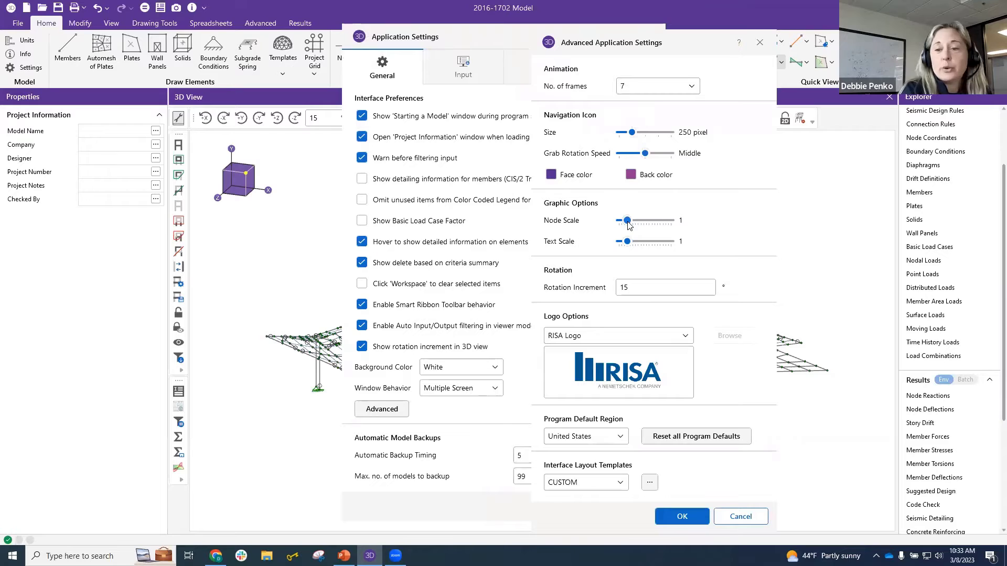
{"action": "left_click_drag", "start_coordinate": [629, 224], "coordinate": [634, 222]}
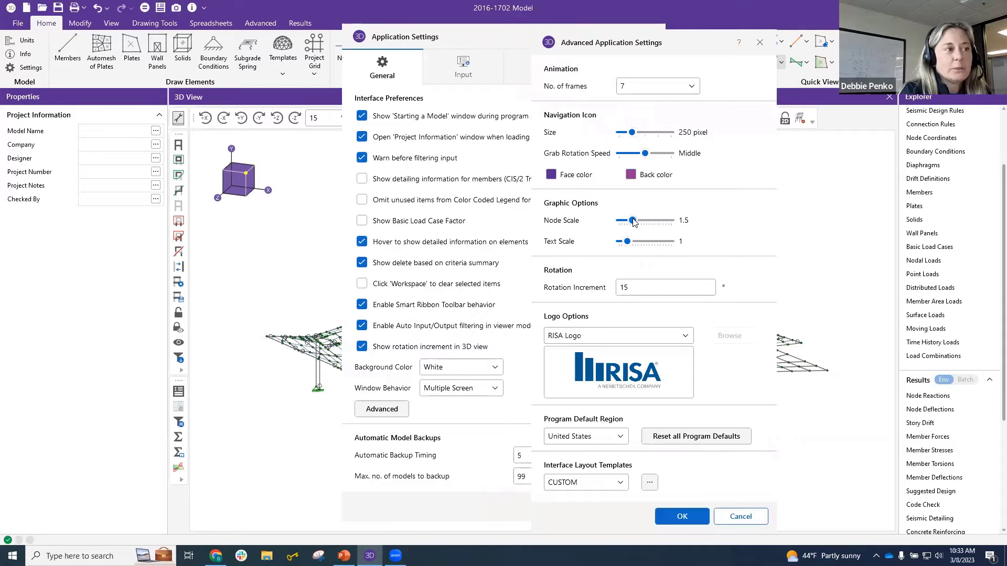
{"action": "left_click_drag", "start_coordinate": [627, 241], "coordinate": [633, 241]}
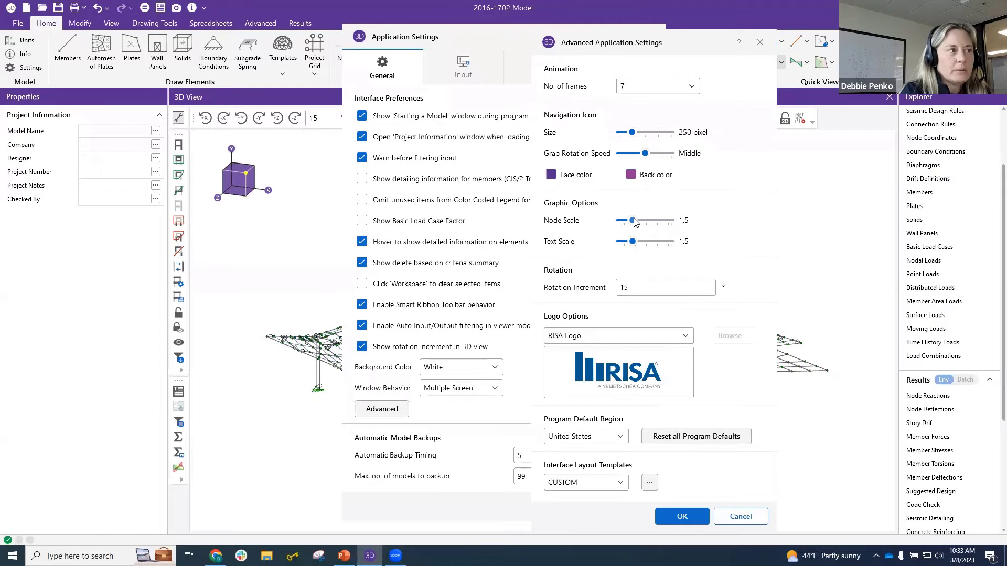
{"action": "left_click", "coordinate": [719, 522]}
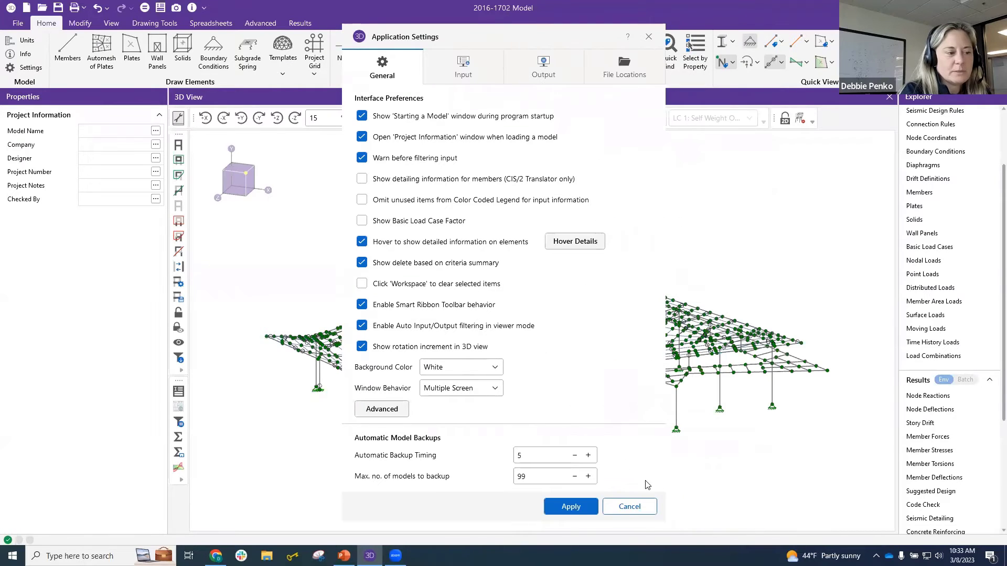
{"action": "left_click", "coordinate": [570, 506]}
{"action": "left_click", "coordinate": [538, 339]}
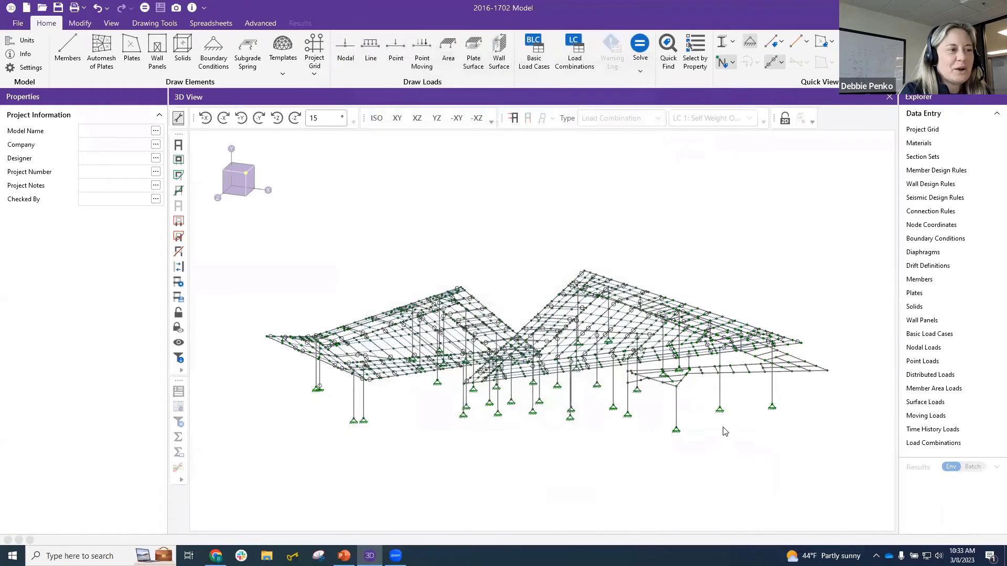
Step: Reopen the advanced application settings and set the Node Scale to 2.25 and the Text Scale to 2
{"action": "left_click", "coordinate": [18, 23]}
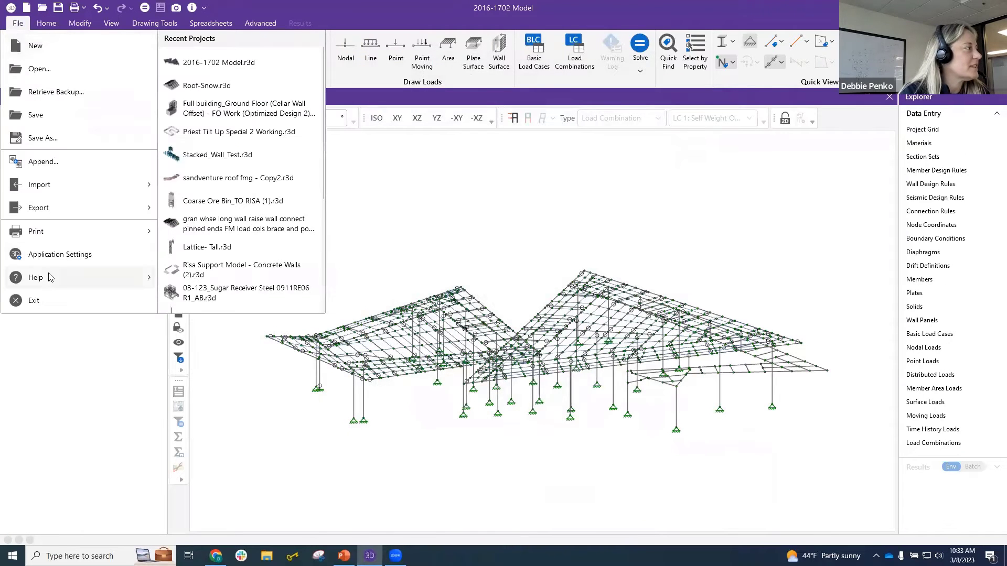
{"action": "left_click", "coordinate": [53, 254]}
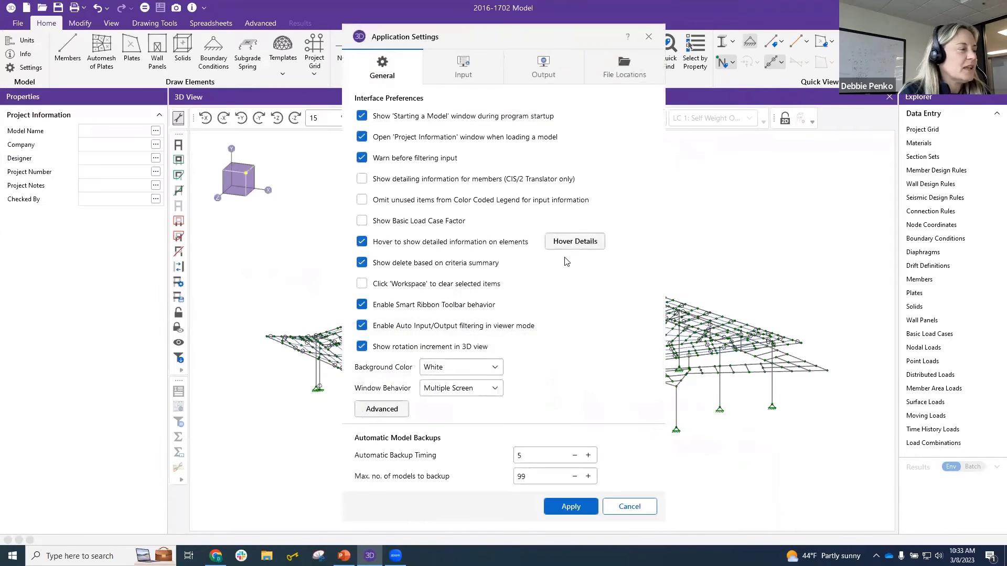
{"action": "left_click", "coordinate": [381, 409]}
{"action": "left_click_drag", "start_coordinate": [627, 220], "coordinate": [638, 242]}
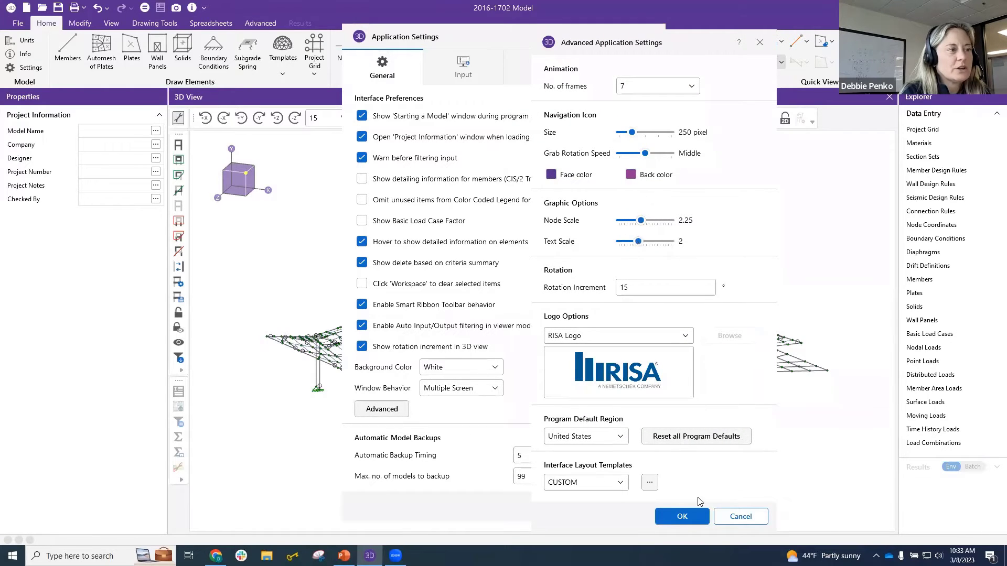
Step: Apply the advanced graphic options with a node scale of 2.25 and a text scale of 2, and inspect the nodes on the model
{"action": "left_click", "coordinate": [682, 517]}
{"action": "left_click", "coordinate": [571, 506]}
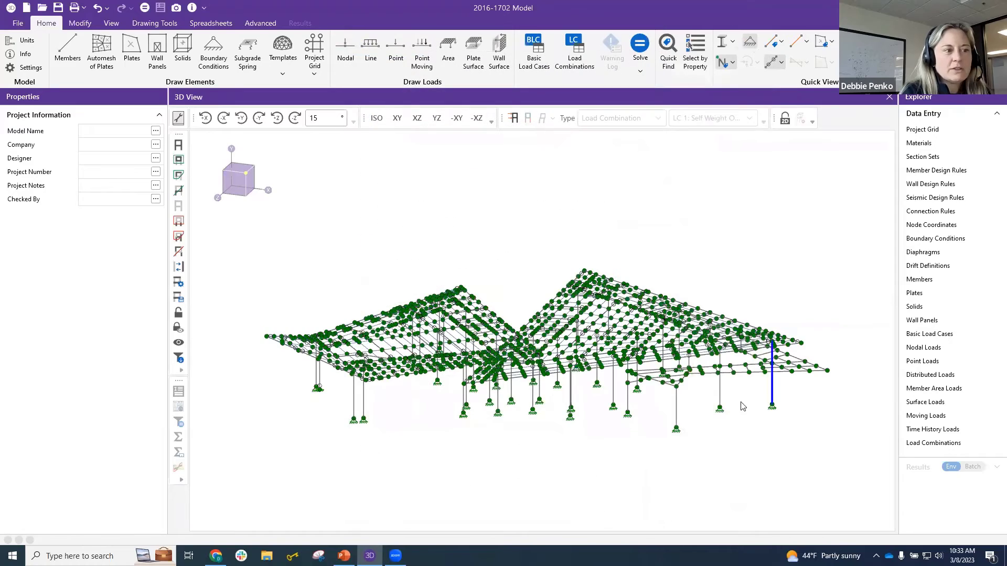
{"action": "scroll", "coordinate": [743, 406], "scroll_direction": "up", "scroll_amount": 5}
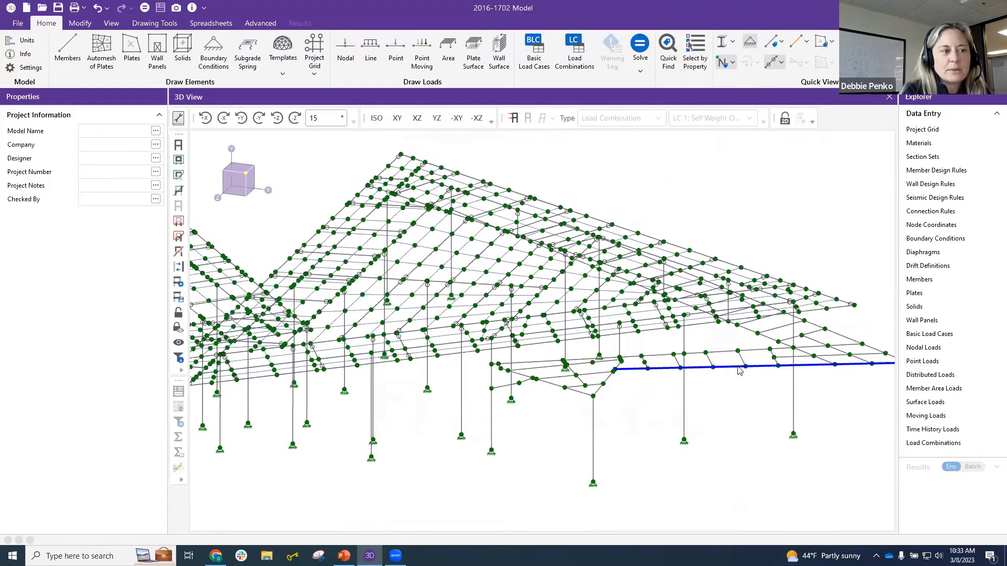
{"action": "scroll", "coordinate": [734, 372], "scroll_direction": "down", "scroll_amount": 5}
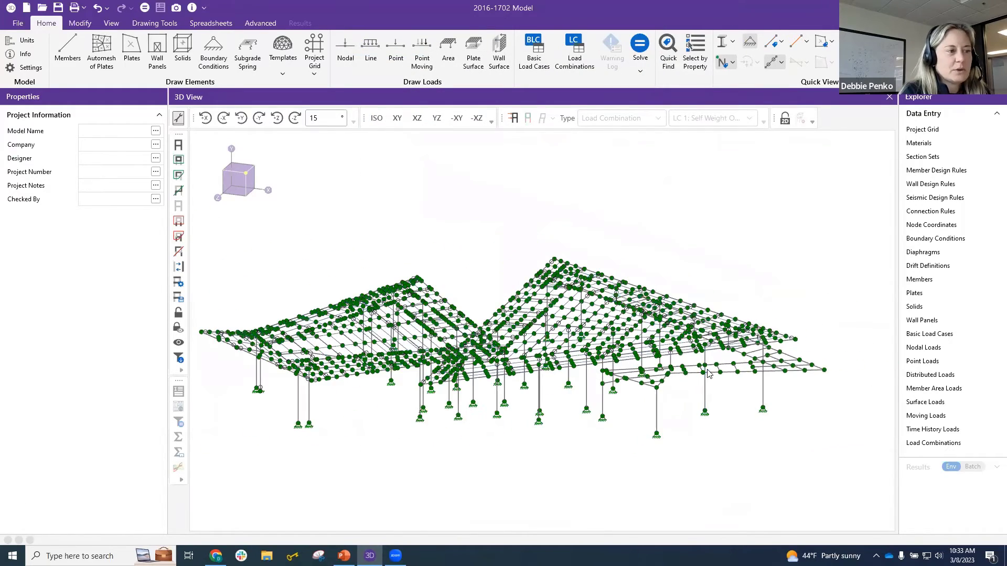
{"action": "mouse_move", "coordinate": [704, 371]}
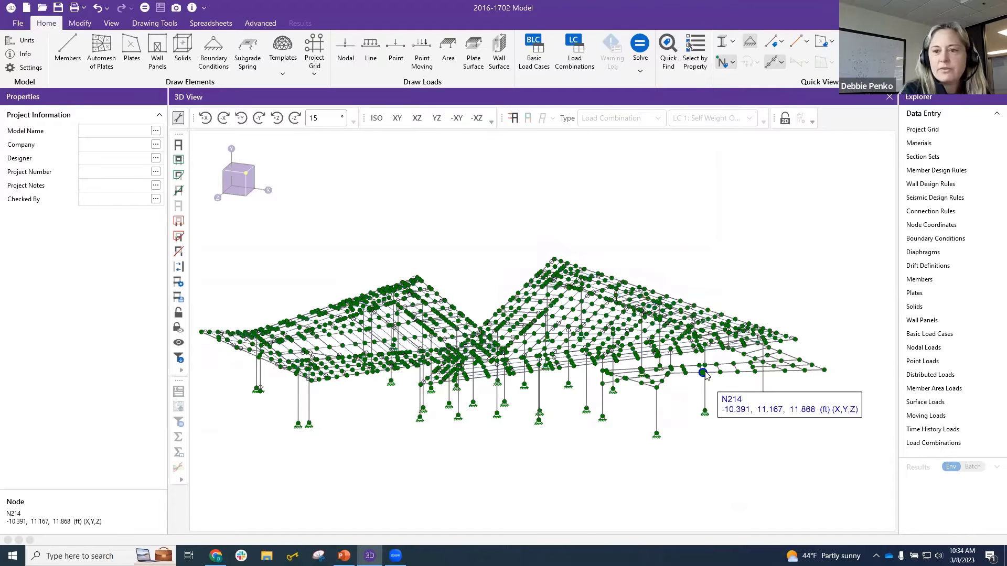
{"action": "scroll", "coordinate": [704, 371], "scroll_direction": "down", "scroll_amount": 2}
{"action": "scroll", "coordinate": [369, 369], "scroll_direction": "up", "scroll_amount": 4}
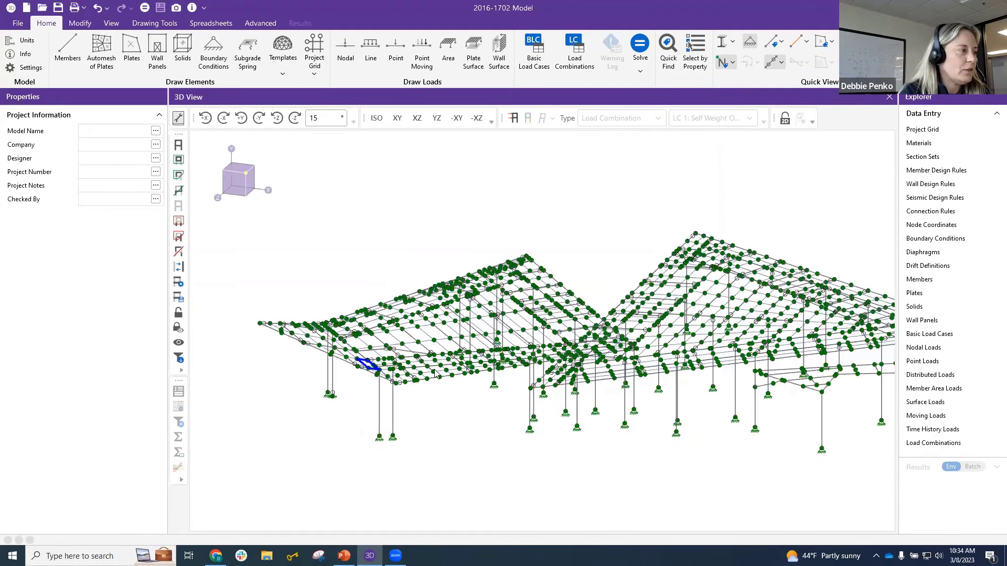
{"action": "scroll", "coordinate": [435, 373], "scroll_direction": "up", "scroll_amount": 2}
Step: Set the node scale to 1 and the text scale to 1.25 in the advanced application settings and apply them
{"action": "left_click", "coordinate": [18, 23]}
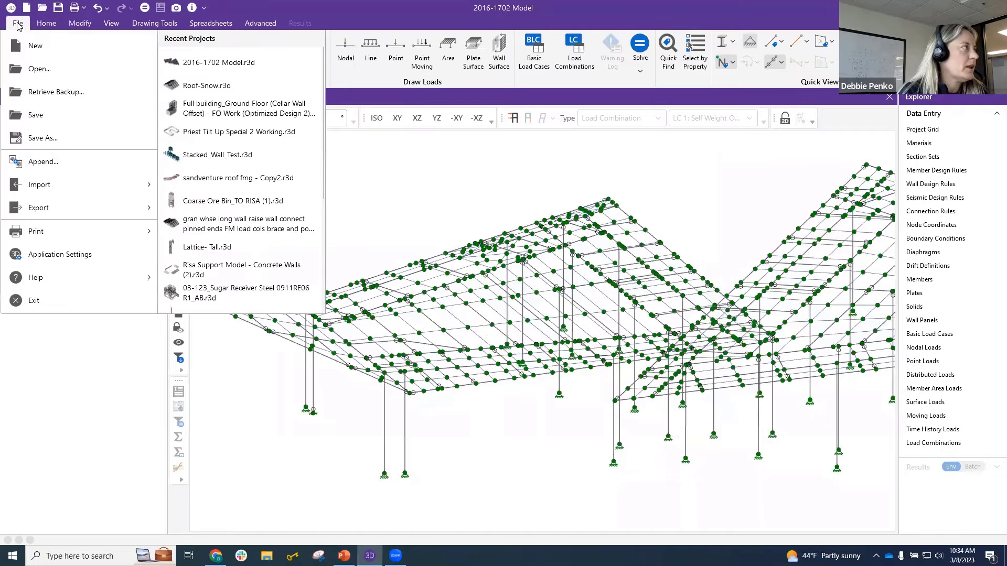
{"action": "left_click", "coordinate": [118, 254]}
{"action": "left_click", "coordinate": [382, 409]}
{"action": "left_click_drag", "start_coordinate": [641, 220], "coordinate": [629, 247]}
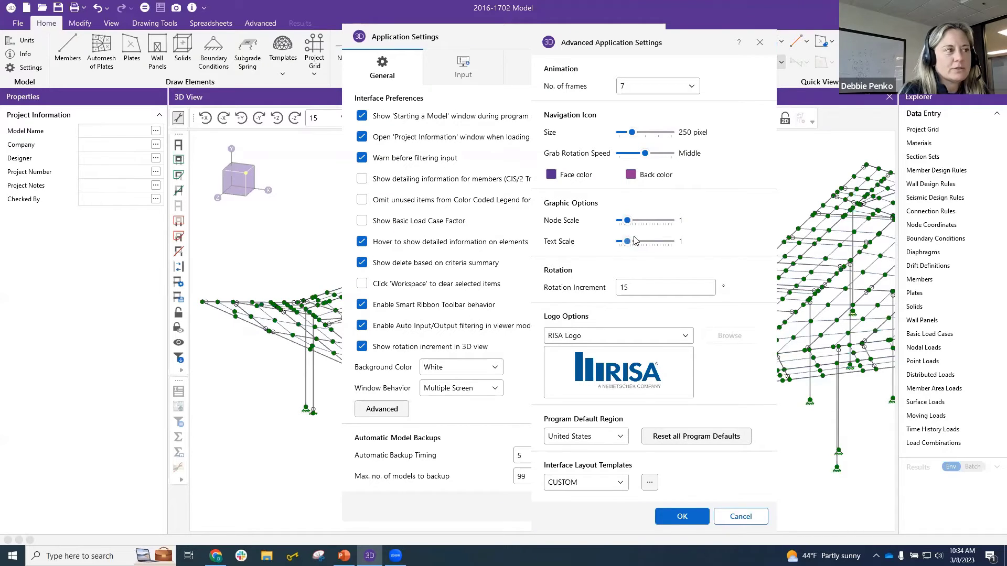
{"action": "left_click_drag", "start_coordinate": [627, 241], "coordinate": [631, 243]}
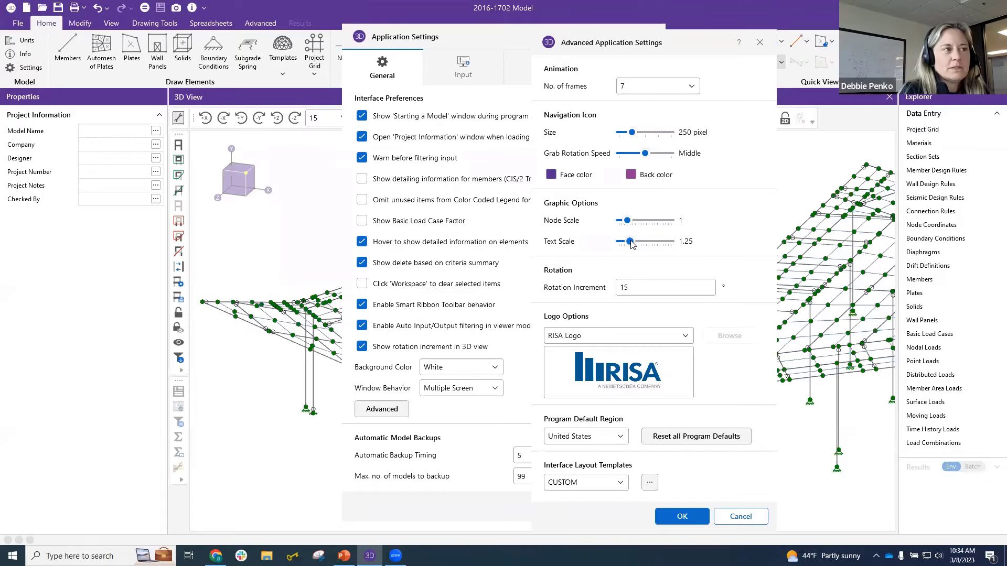
{"action": "left_click", "coordinate": [682, 517]}
{"action": "left_click", "coordinate": [571, 508]}
{"action": "scroll", "coordinate": [588, 377], "scroll_direction": "down", "scroll_amount": 6}
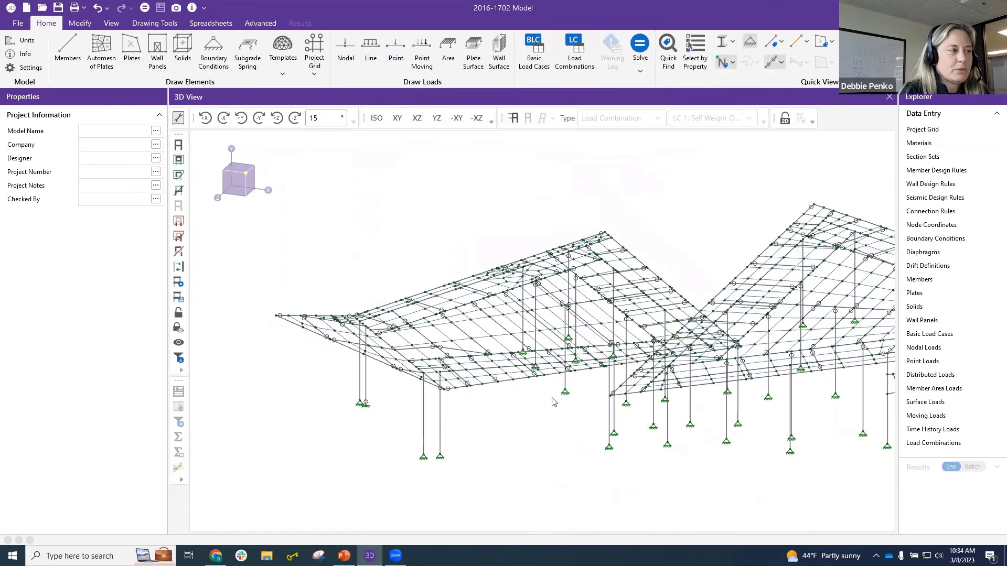
{"action": "middle_click_drag", "start_coordinate": [690, 276], "coordinate": [599, 272]}
{"action": "scroll", "coordinate": [544, 360], "scroll_direction": "down", "scroll_amount": 2}
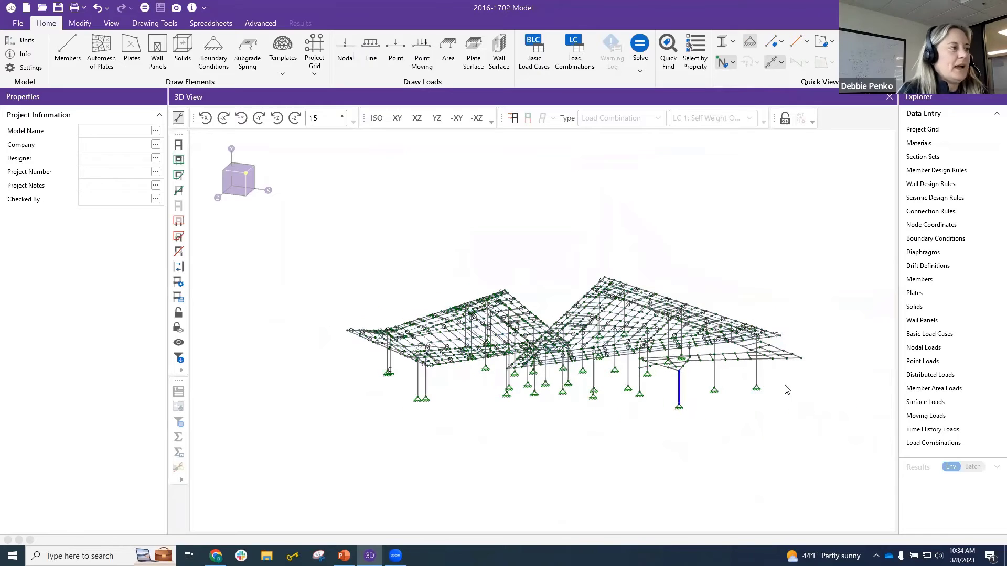
{"action": "middle_click_drag", "start_coordinate": [681, 425], "coordinate": [638, 430]}
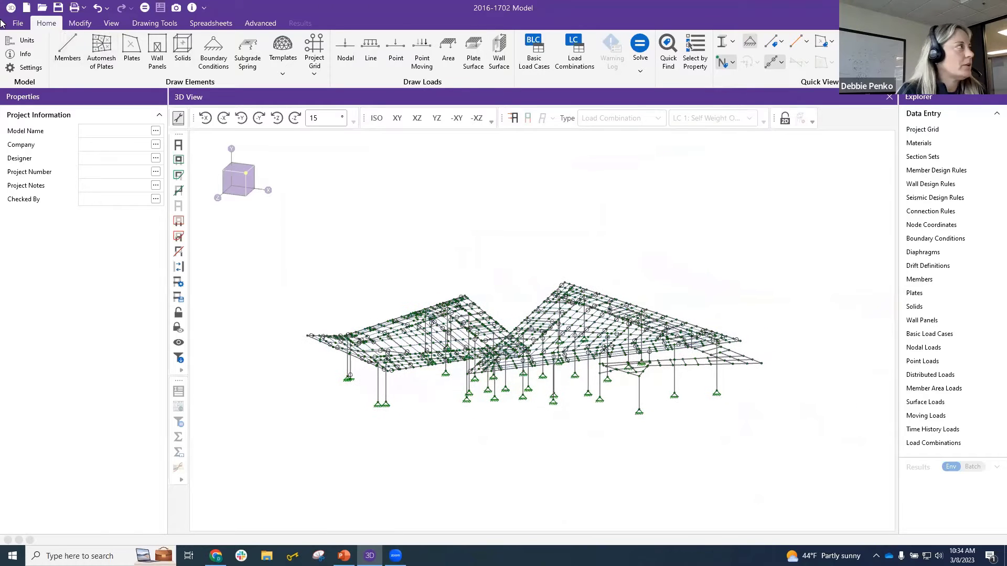
Step: Open the recent project Roof-Snow.r3d without saving the changes to the 2016-1702 Model
{"action": "left_click", "coordinate": [18, 23]}
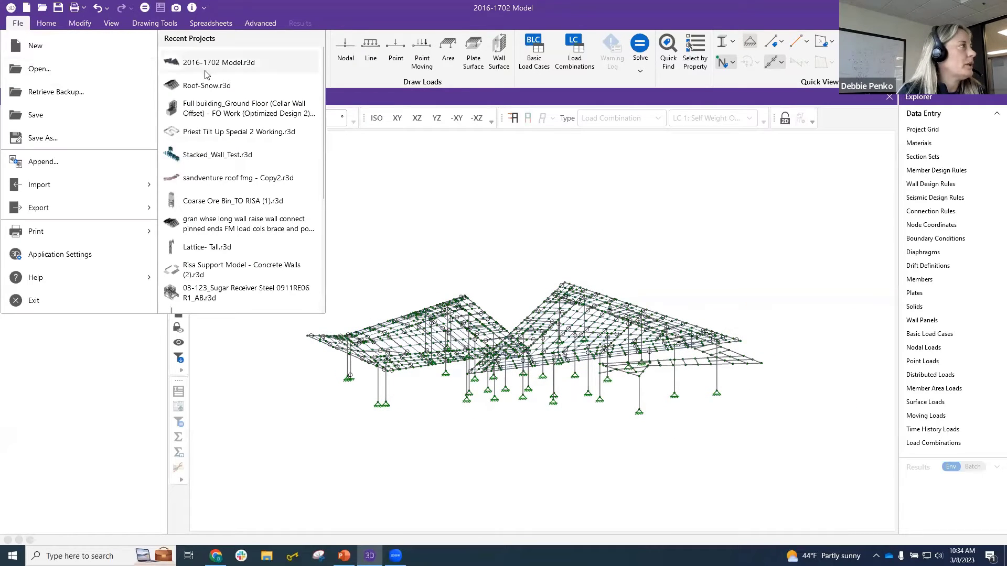
{"action": "left_click", "coordinate": [227, 88]}
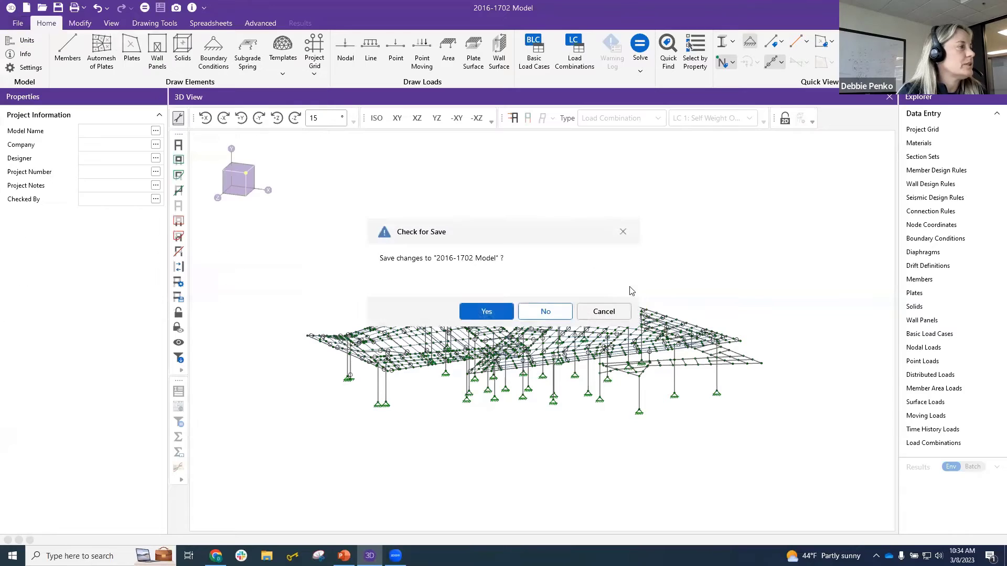
{"action": "left_click", "coordinate": [557, 316]}
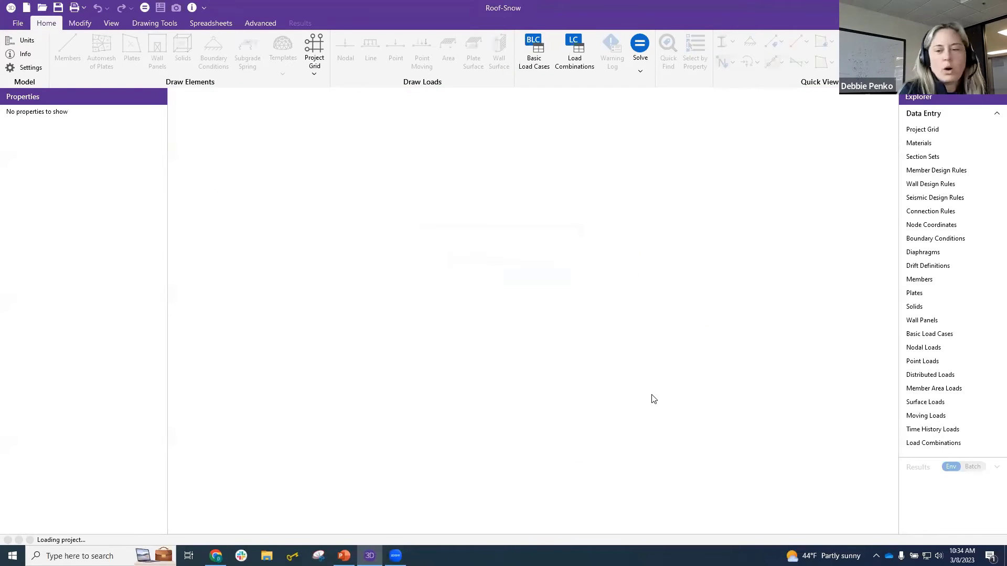
{"action": "left_click", "coordinate": [524, 400]}
Step: Cycle the whole model through its display modes and return it to the rendered view
{"action": "middle_click_drag", "start_coordinate": [497, 532], "coordinate": [601, 503], "text": "shift"}
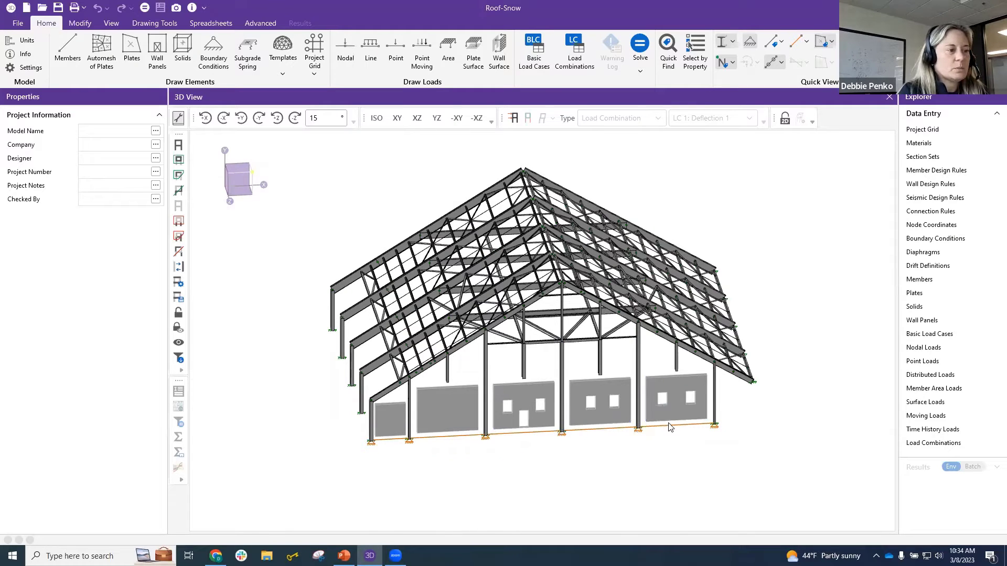
{"action": "left_click", "coordinate": [722, 42]}
{"action": "left_click", "coordinate": [722, 41]}
{"action": "left_click", "coordinate": [722, 42]}
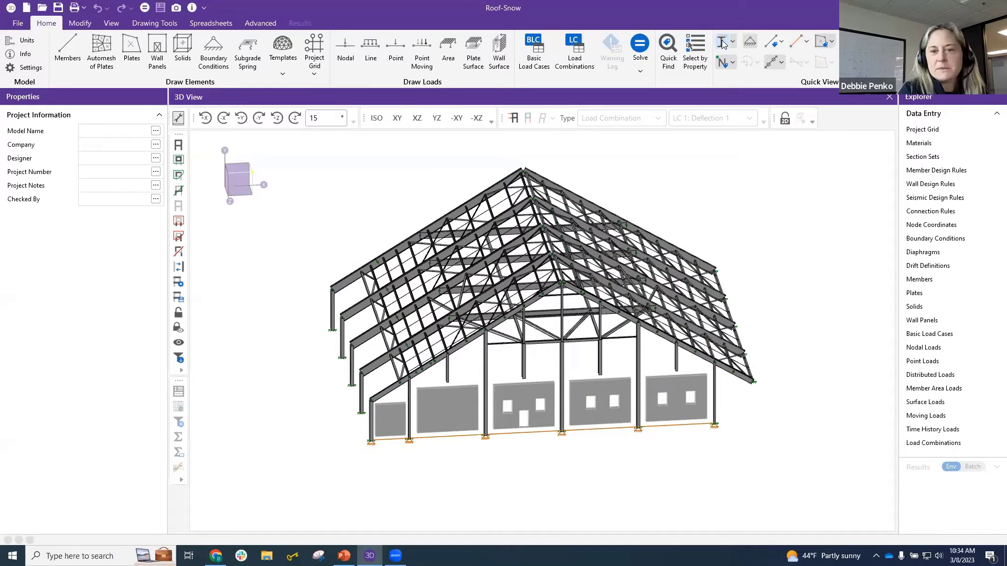
{"action": "left_click", "coordinate": [722, 41]}
{"action": "left_click", "coordinate": [722, 42]}
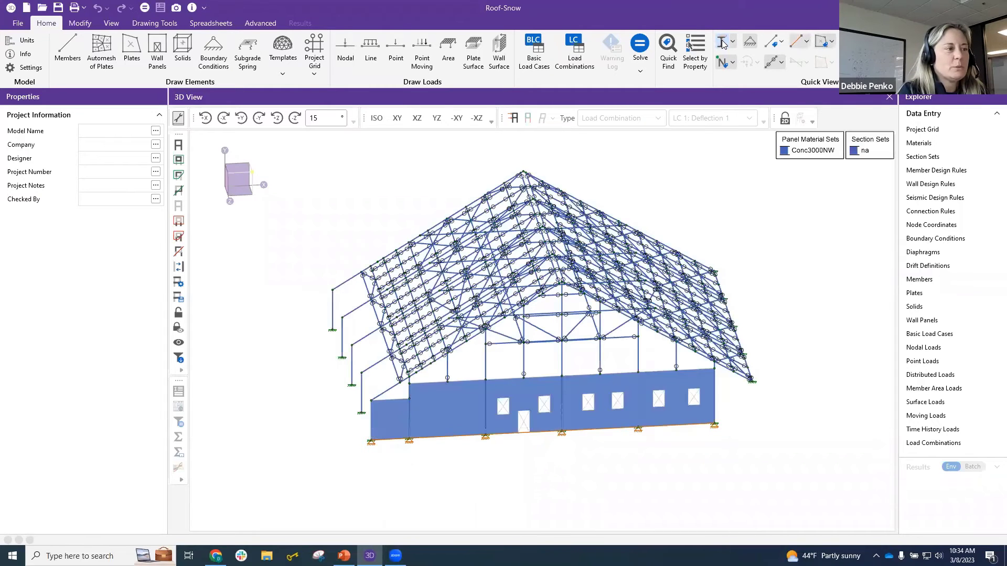
{"action": "left_click", "coordinate": [722, 42]}
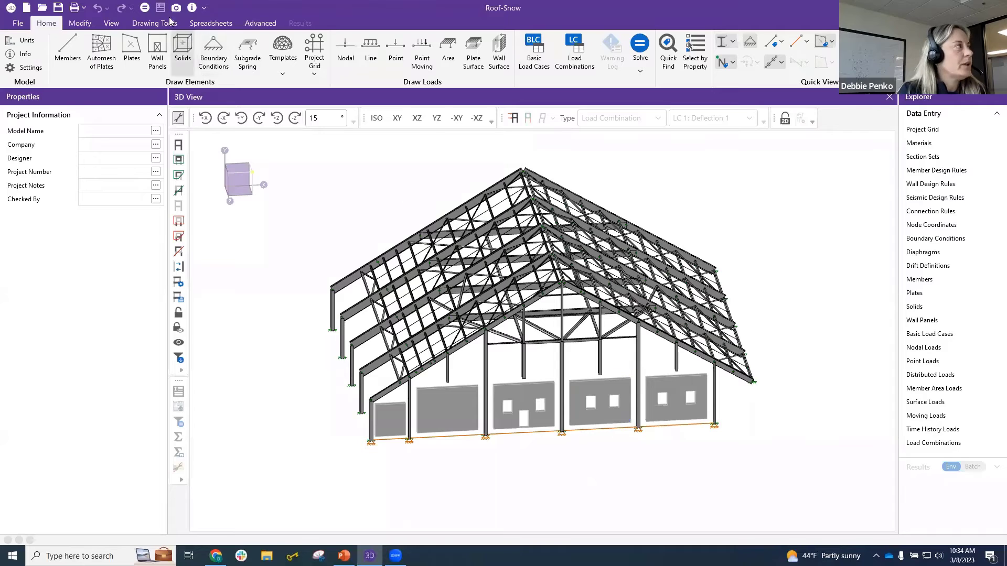
Step: Review the General and Wall Panels options in the Model View Settings, leaving without applying anything
{"action": "left_click", "coordinate": [111, 23]}
{"action": "left_click", "coordinate": [116, 50]}
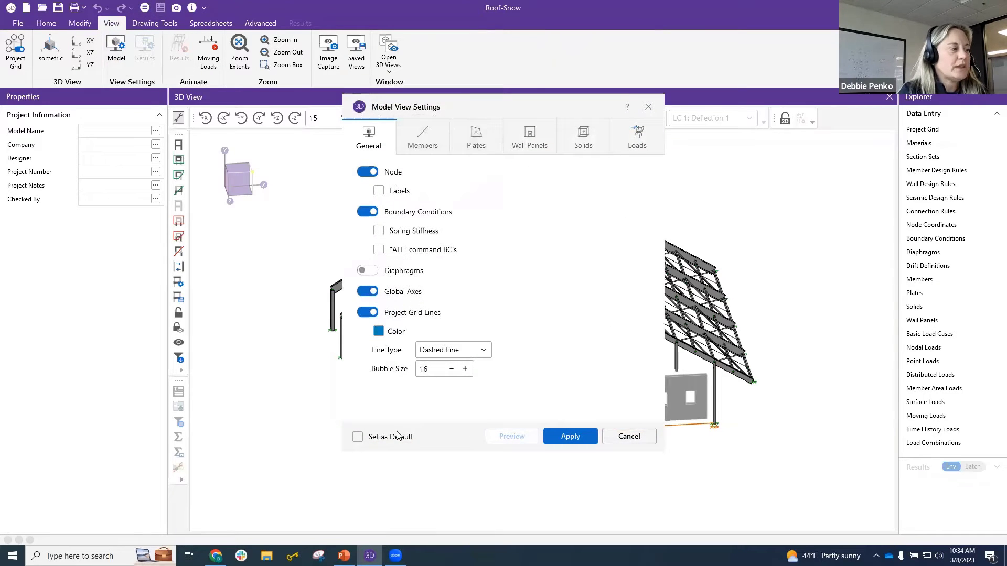
{"action": "left_click", "coordinate": [527, 139]}
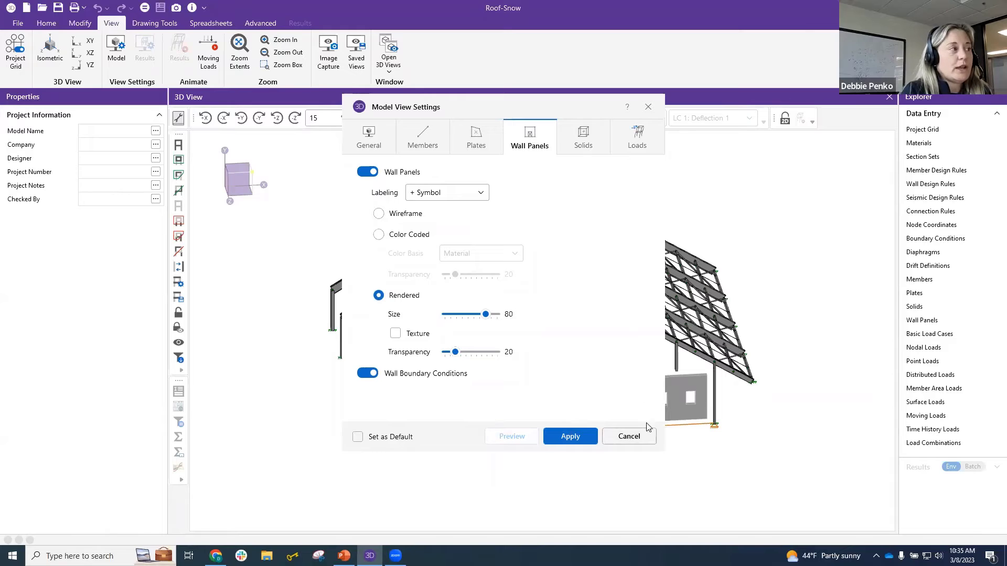
{"action": "left_click", "coordinate": [645, 442]}
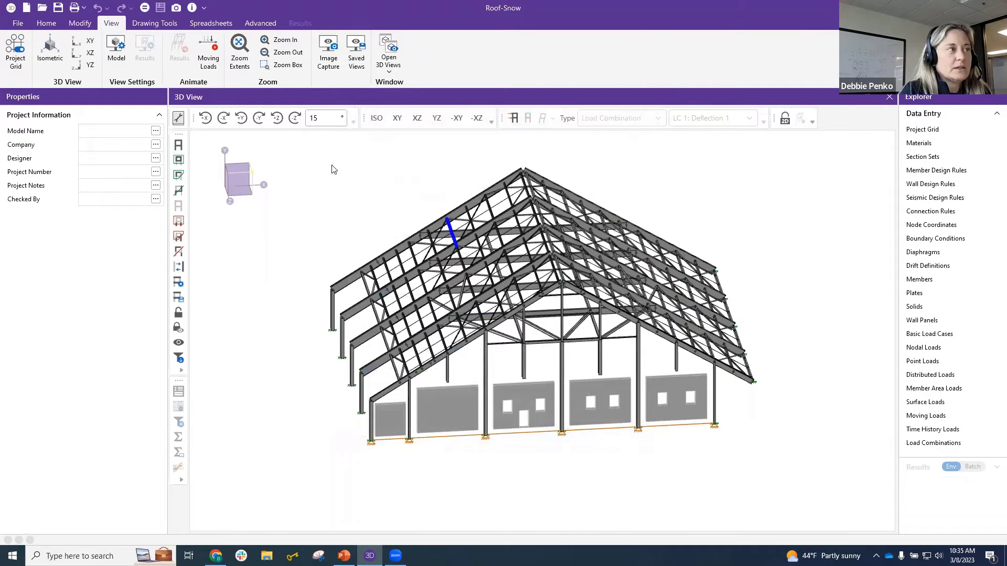
{"action": "left_click", "coordinate": [56, 23]}
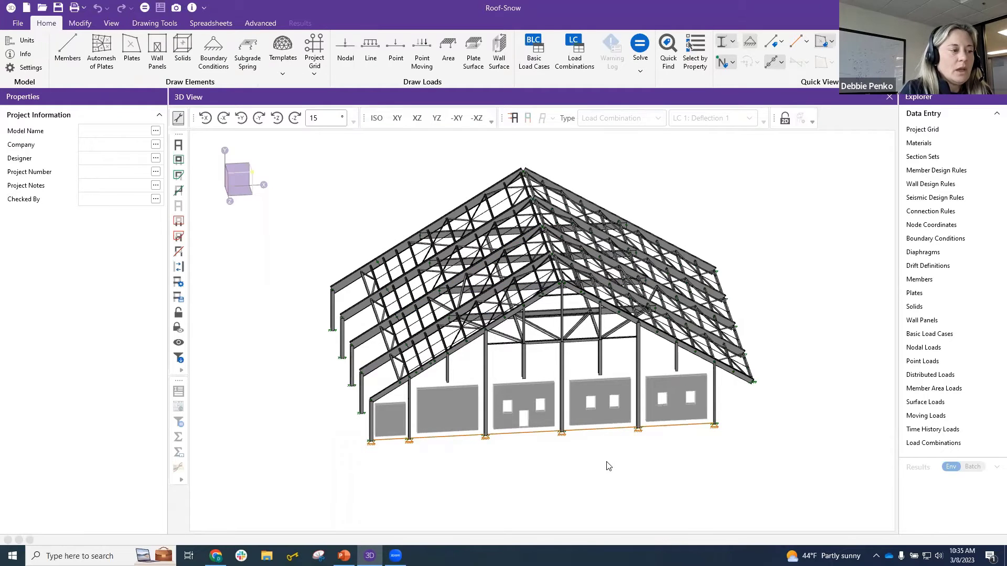
Step: Turn on the load display, show load combination LC 2: Deflection 2, and switch the displayed load type to Basic Load Case
{"action": "scroll", "coordinate": [609, 466], "scroll_direction": "up", "scroll_amount": 1}
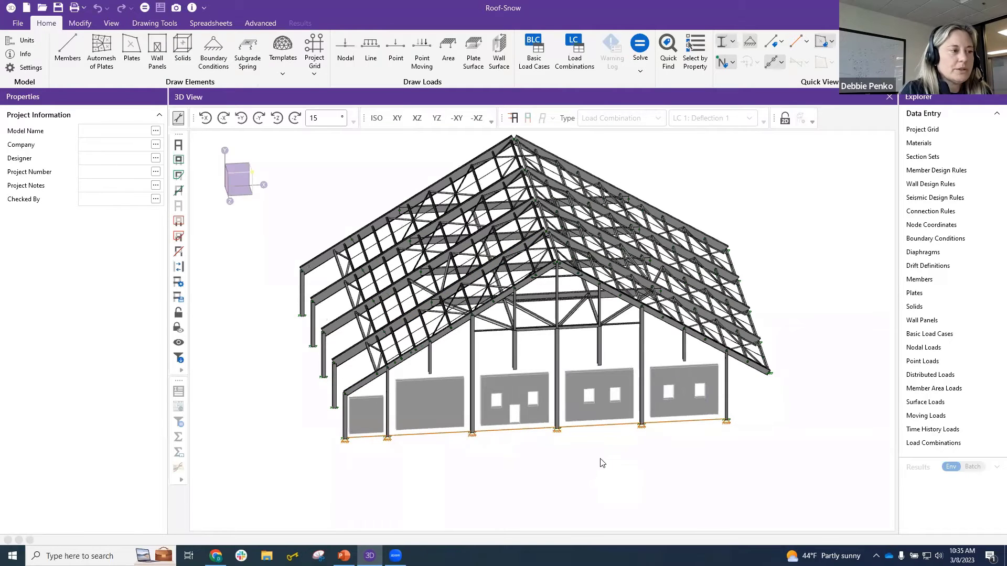
{"action": "left_click", "coordinate": [513, 118]}
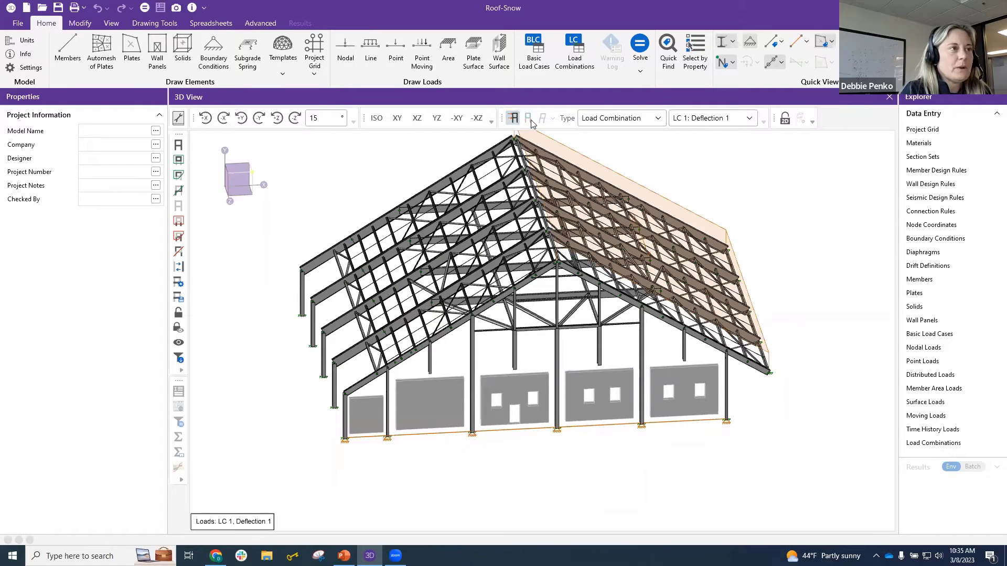
{"action": "left_click", "coordinate": [711, 120]}
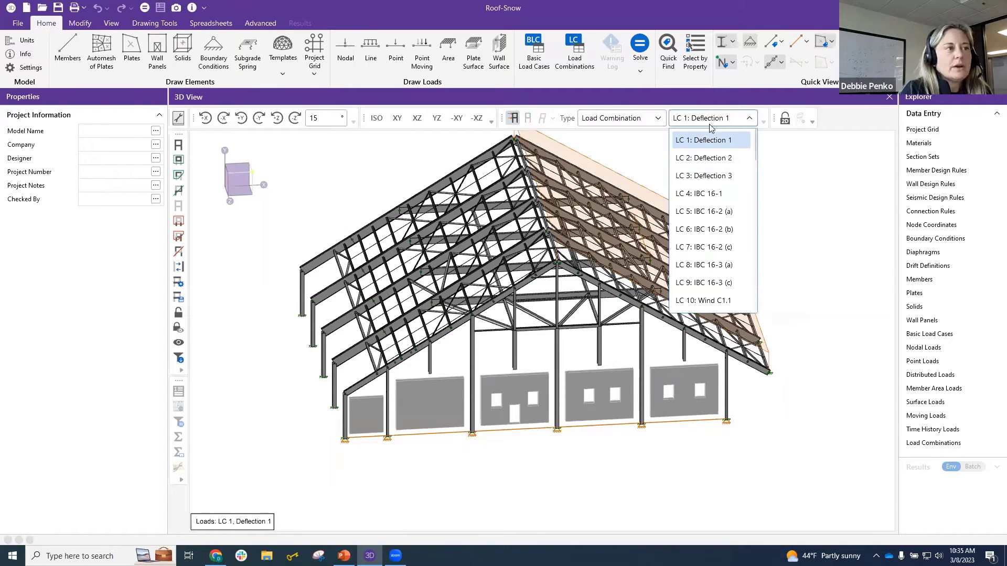
{"action": "left_click", "coordinate": [715, 159]}
{"action": "left_click", "coordinate": [609, 120]}
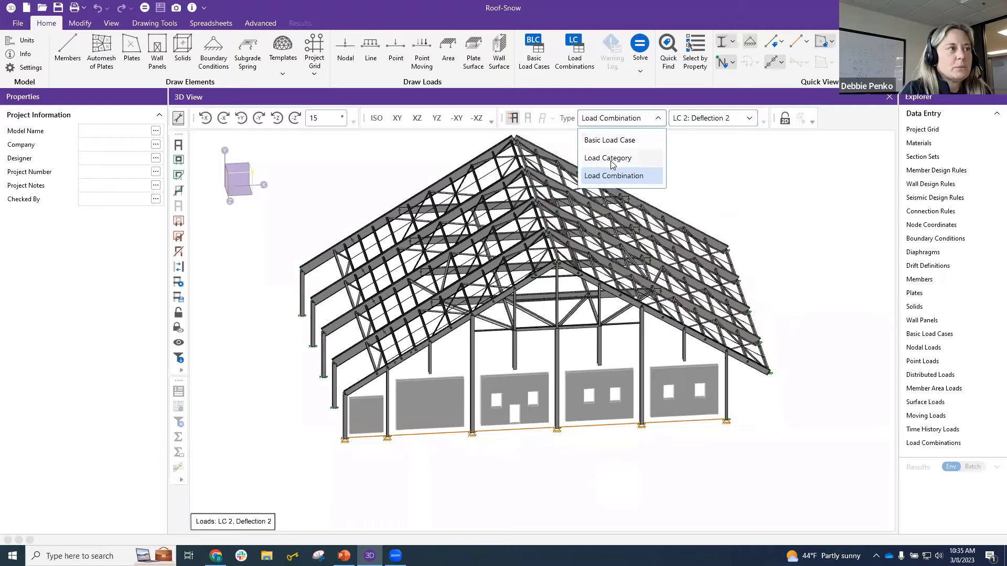
{"action": "left_click", "coordinate": [611, 140]}
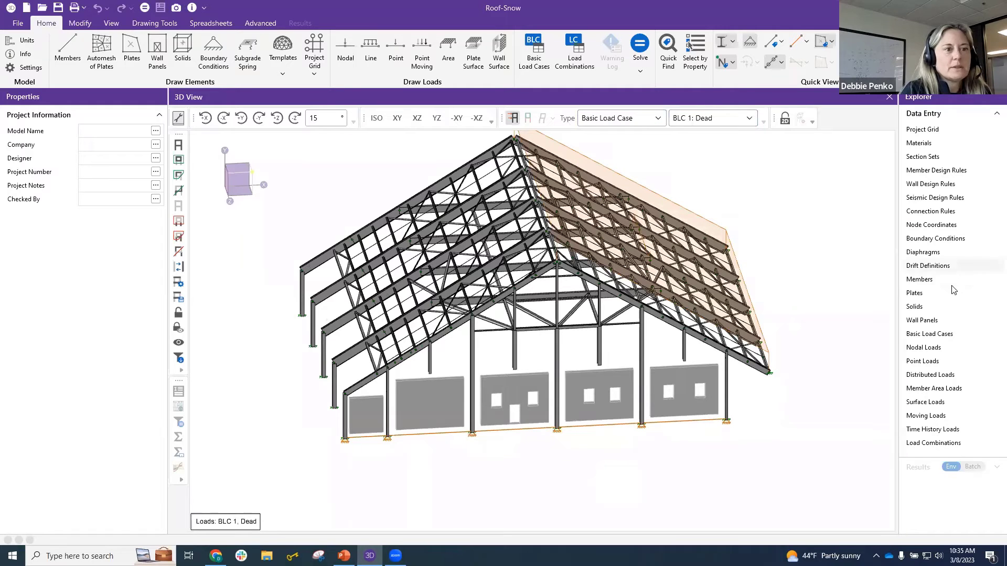
Step: Check the Basic Load Cases spreadsheet, close it, and display the loads of BLC 8: Snow on the model
{"action": "left_click", "coordinate": [930, 334]}
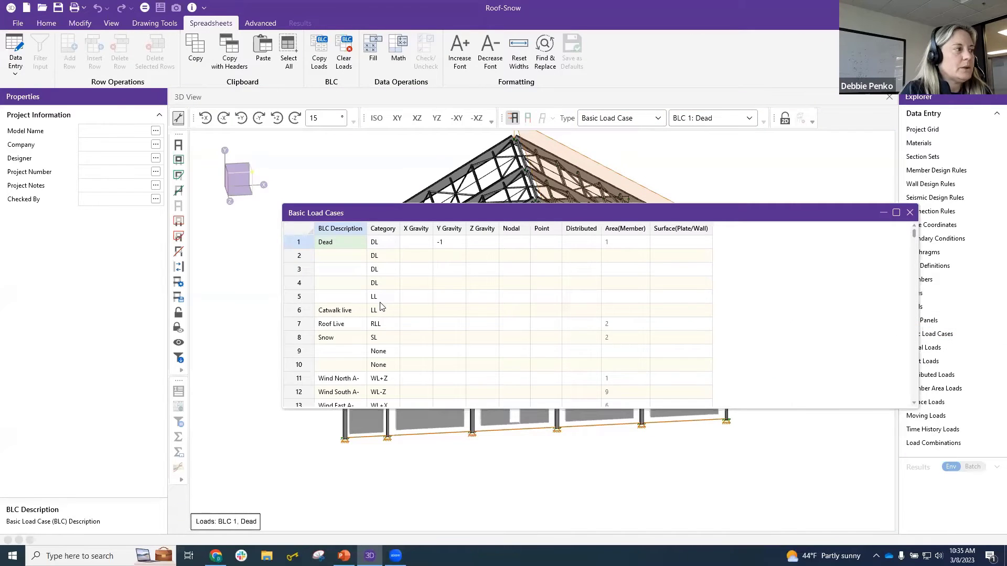
{"action": "left_click", "coordinate": [909, 212]}
{"action": "left_click", "coordinate": [617, 119]}
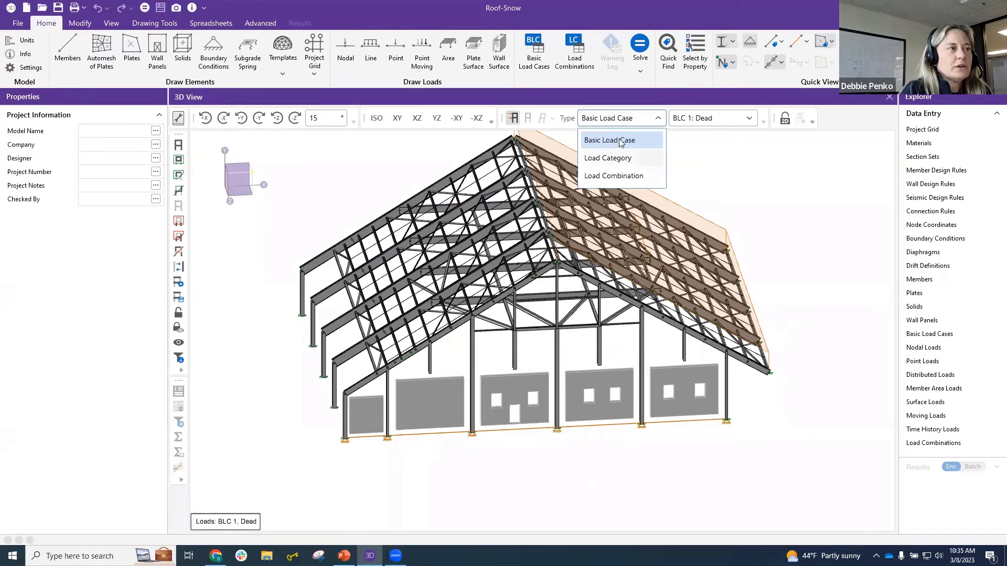
{"action": "left_click", "coordinate": [620, 140]}
{"action": "left_click", "coordinate": [708, 119]}
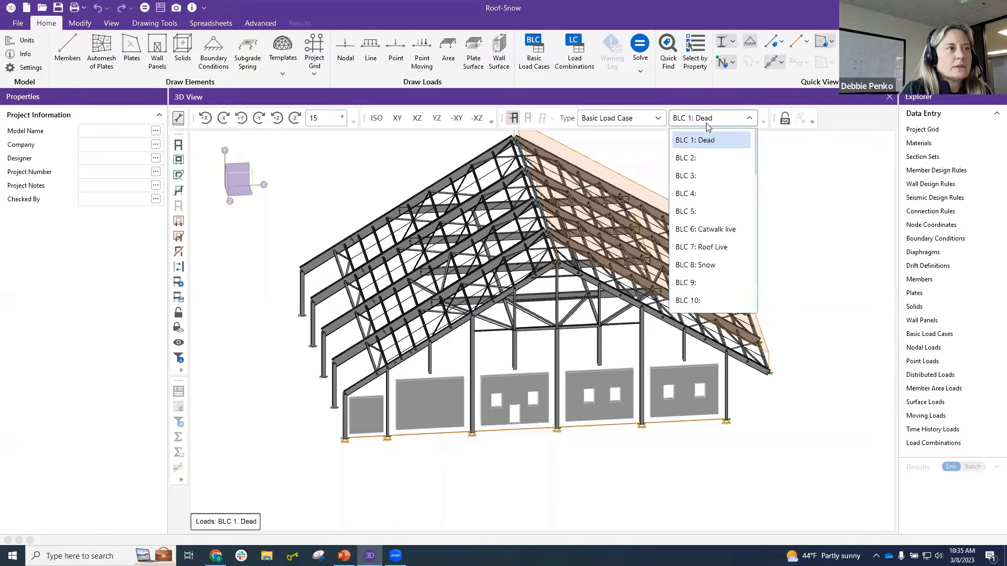
{"action": "left_click", "coordinate": [700, 264]}
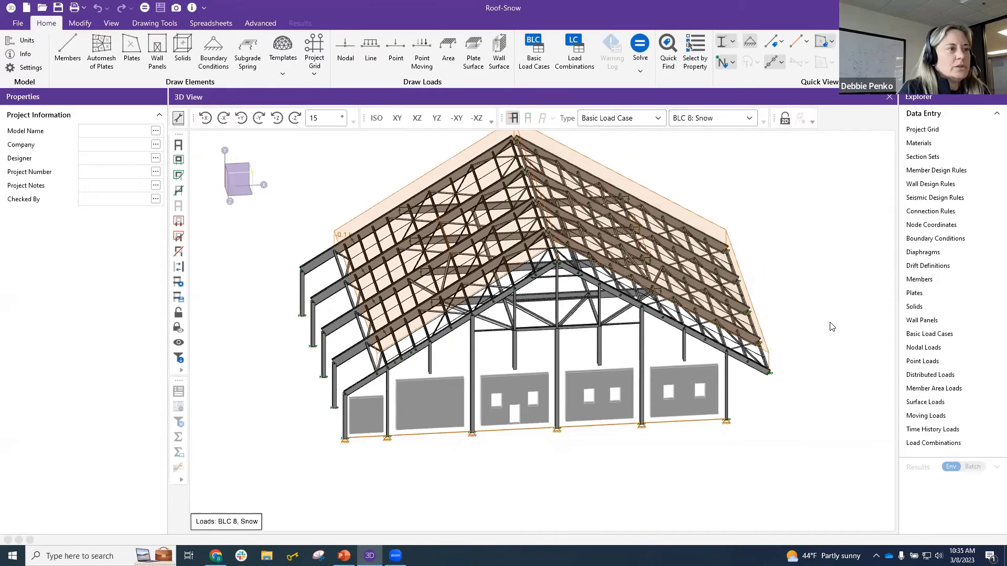
Step: Select the snow area load on the left roof slope and set its direction to PY
{"action": "mouse_move", "coordinate": [832, 321]}
{"action": "middle_mouse_down", "text": "shift"}
{"action": "mouse_move", "coordinate": [790, 316]}
{"action": "mouse_move", "coordinate": [840, 327]}
{"action": "middle_mouse_up", "text": "shift"}
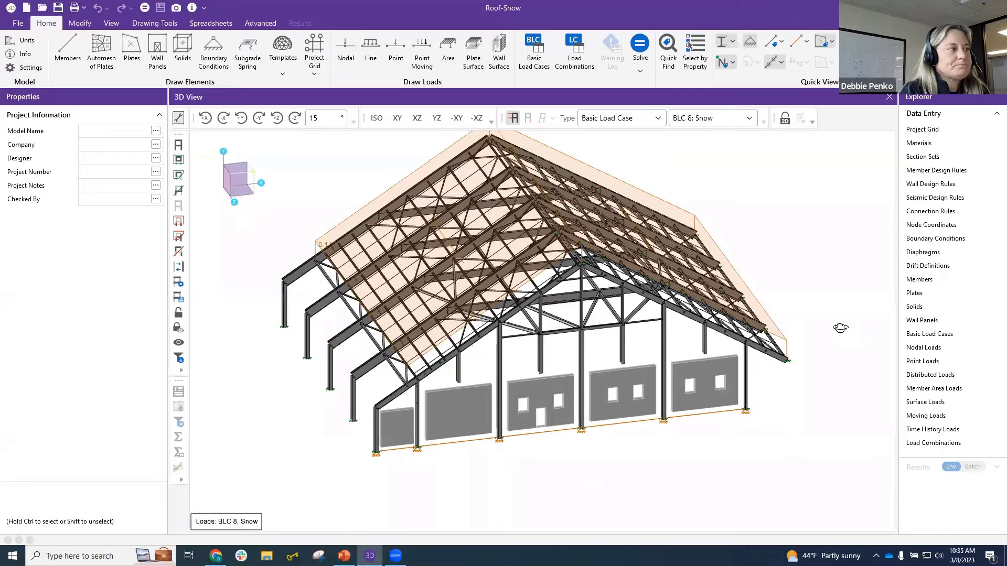
{"action": "left_click", "coordinate": [336, 235]}
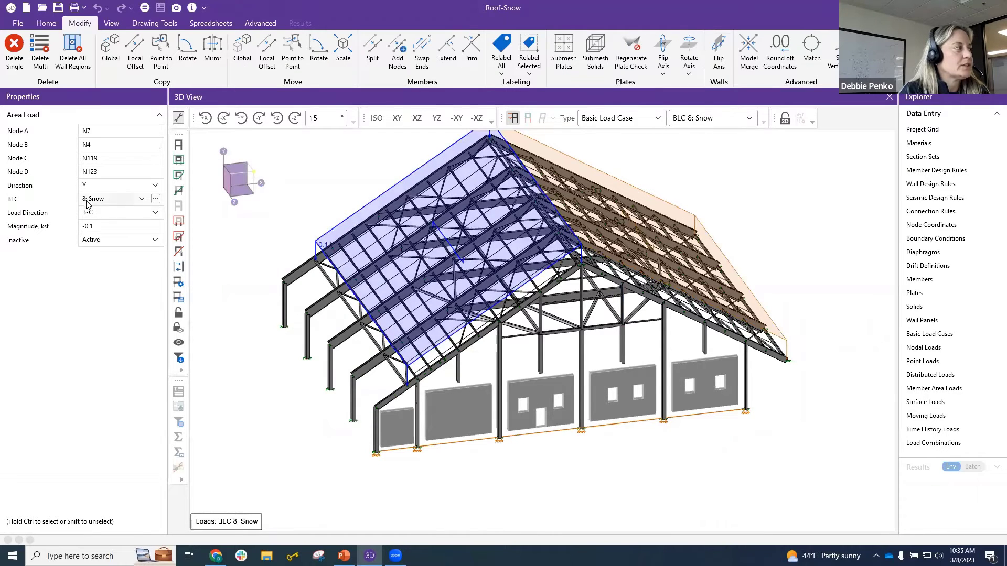
{"action": "left_click", "coordinate": [108, 227]}
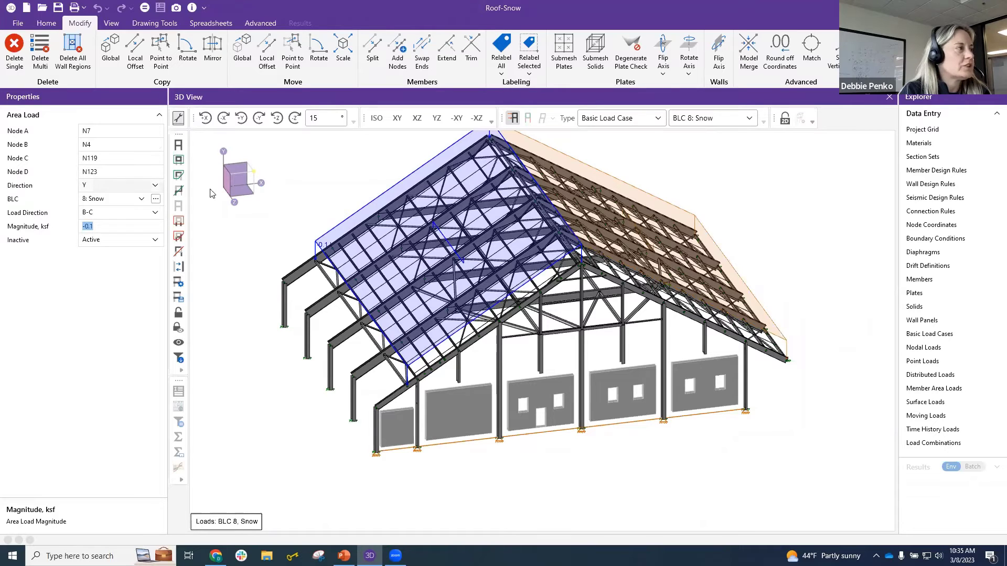
{"action": "left_click", "coordinate": [129, 190]}
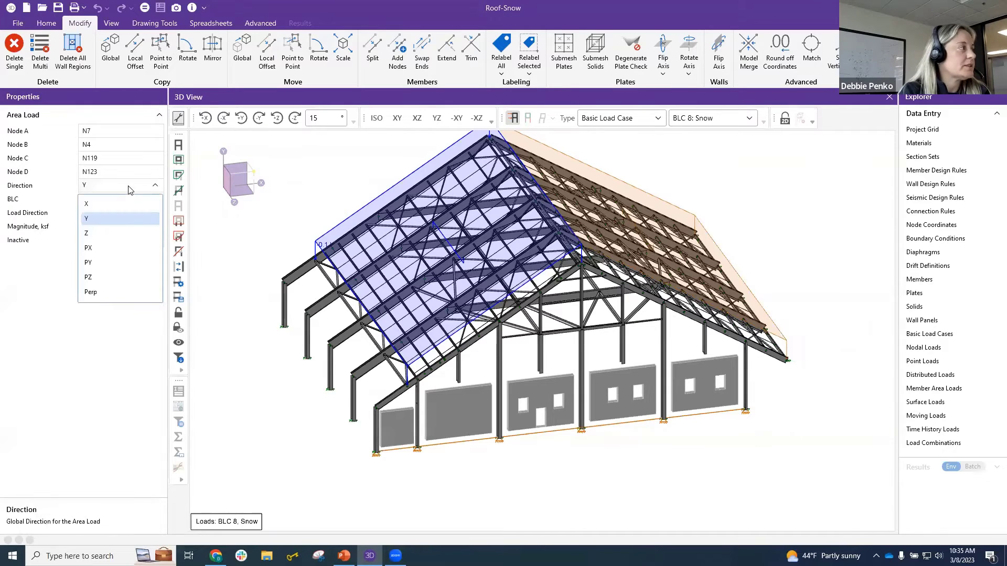
{"action": "left_click", "coordinate": [118, 262]}
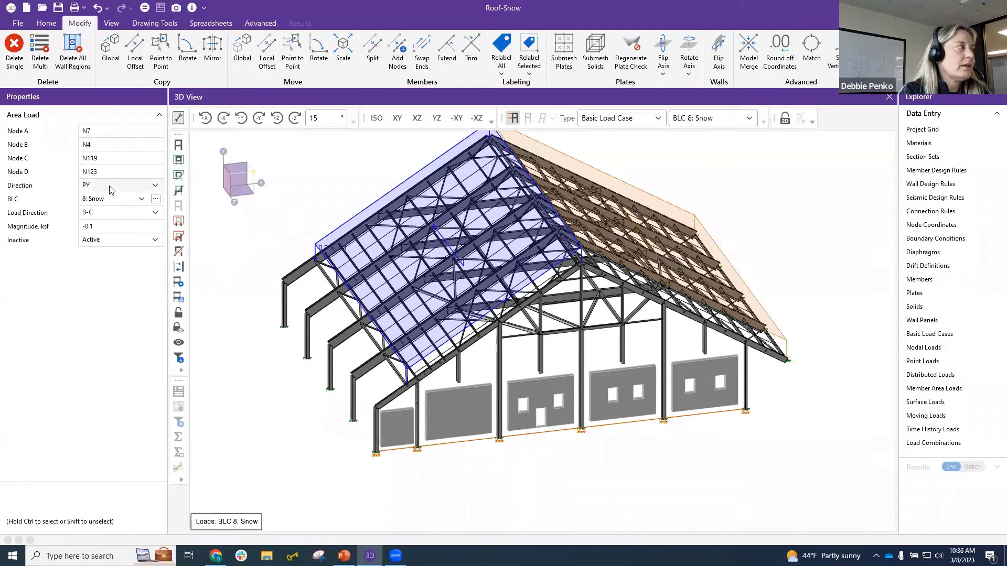
Step: Set the direction of the right roof slope's snow area load to PY and check both projected loads in front elevation
{"action": "left_click", "coordinate": [542, 148]}
{"action": "left_click", "coordinate": [121, 185]}
{"action": "left_click", "coordinate": [131, 262]}
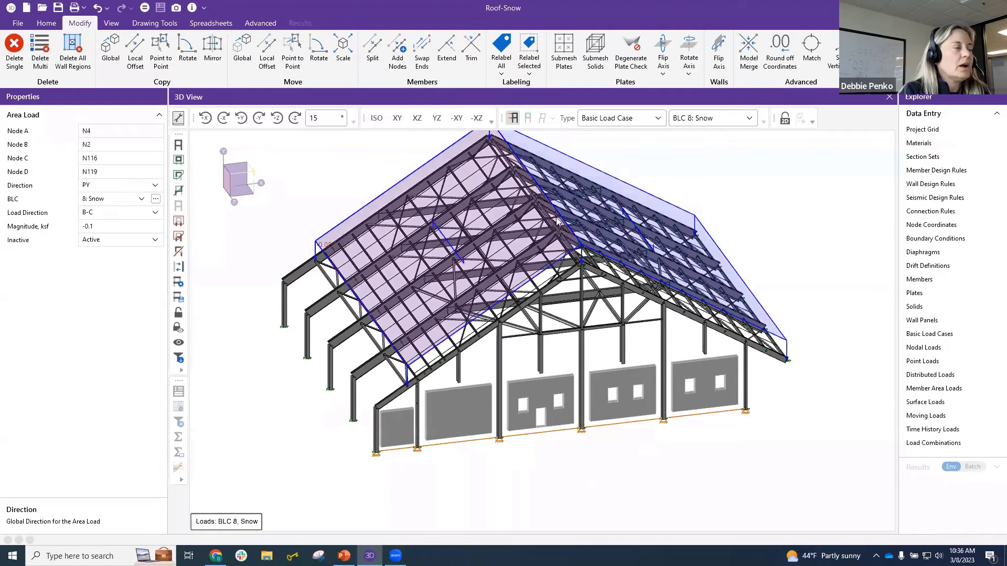
{"action": "scroll", "coordinate": [220, 385], "scroll_direction": "down", "scroll_amount": 2}
{"action": "middle_click_drag", "start_coordinate": [413, 367], "coordinate": [394, 337]}
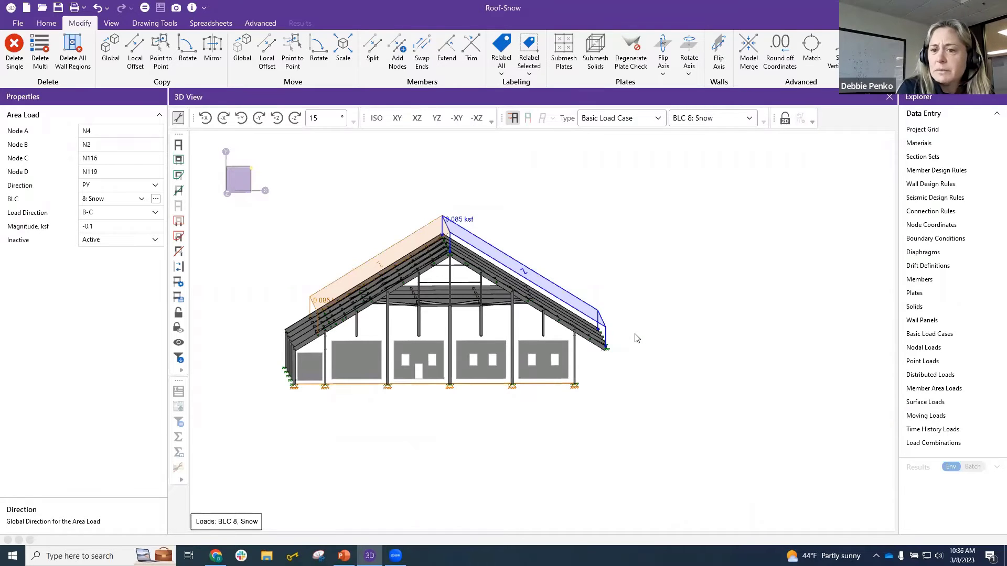
{"action": "left_click", "coordinate": [100, 227]}
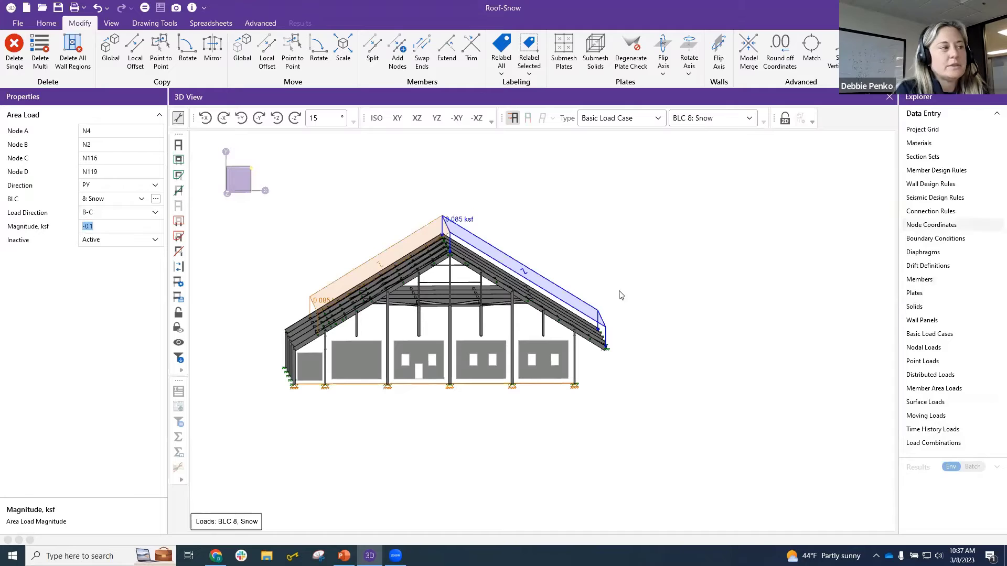
Step: Open the Node Coordinates spreadsheet, place it beside the model, and enlarge it to show more nodes
{"action": "left_click", "coordinate": [945, 227]}
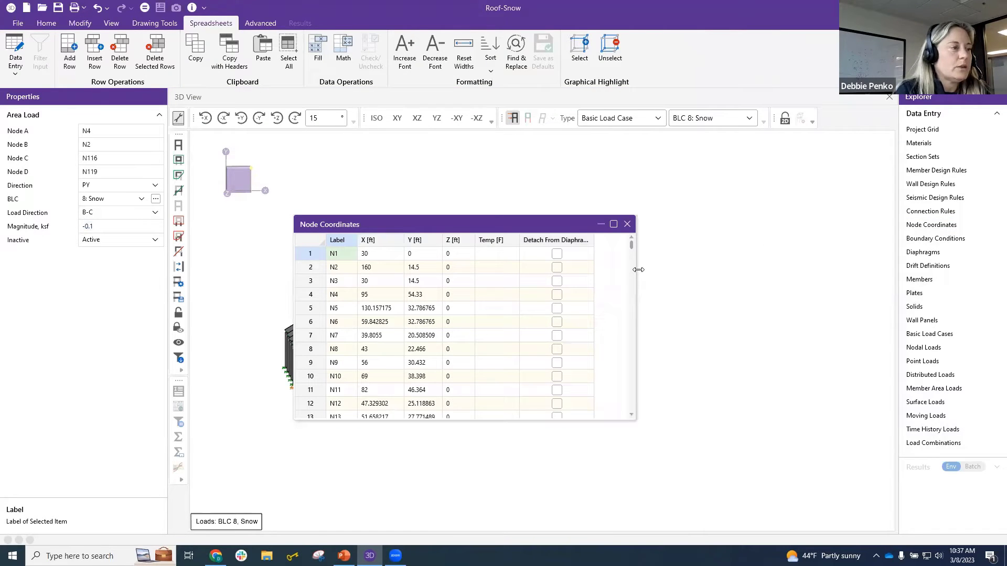
{"action": "left_click_drag", "start_coordinate": [638, 270], "coordinate": [709, 270]}
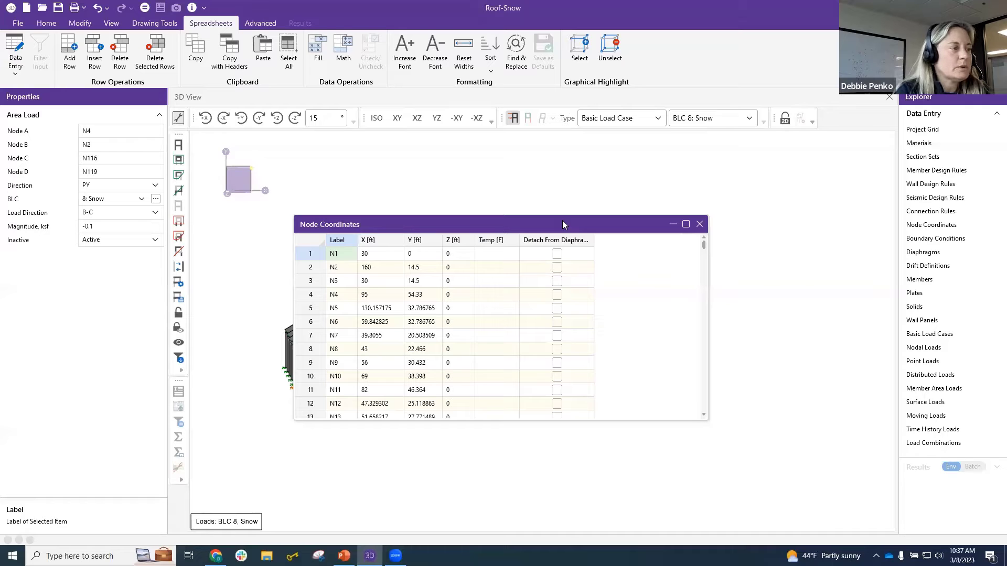
{"action": "left_click_drag", "start_coordinate": [563, 224], "coordinate": [773, 127]}
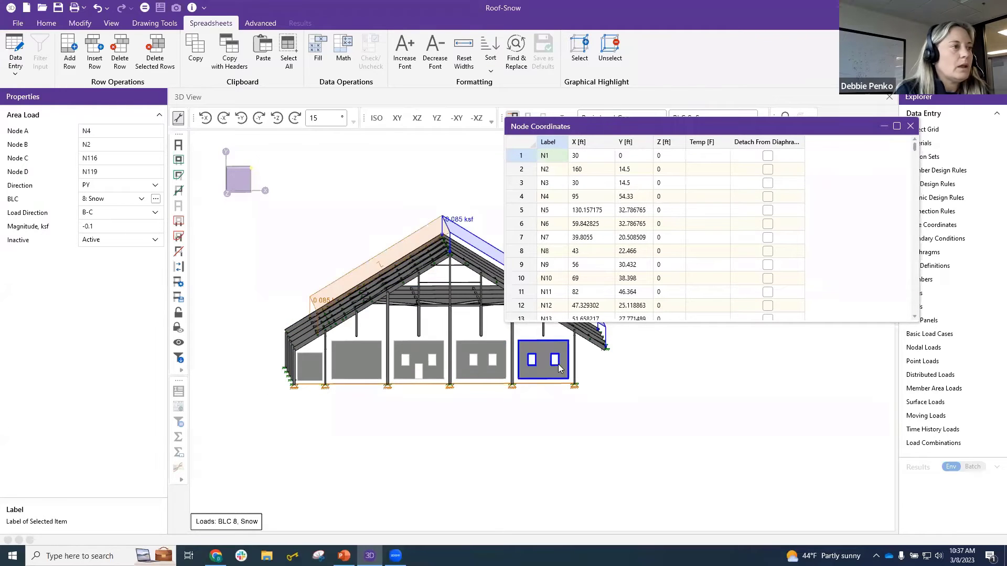
{"action": "left_click", "coordinate": [598, 213]}
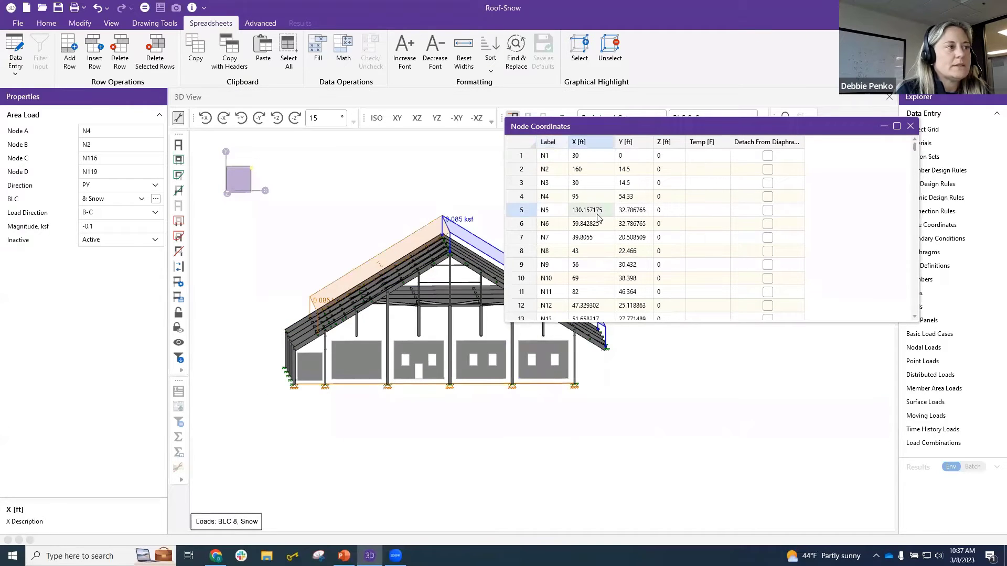
{"action": "left_click", "coordinate": [595, 225]}
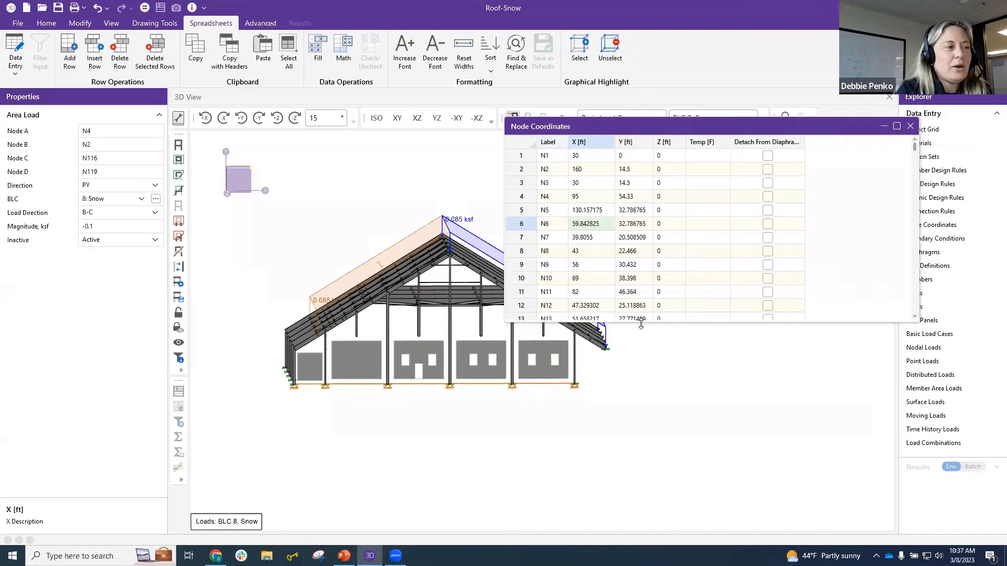
{"action": "left_click_drag", "start_coordinate": [641, 324], "coordinate": [640, 461]}
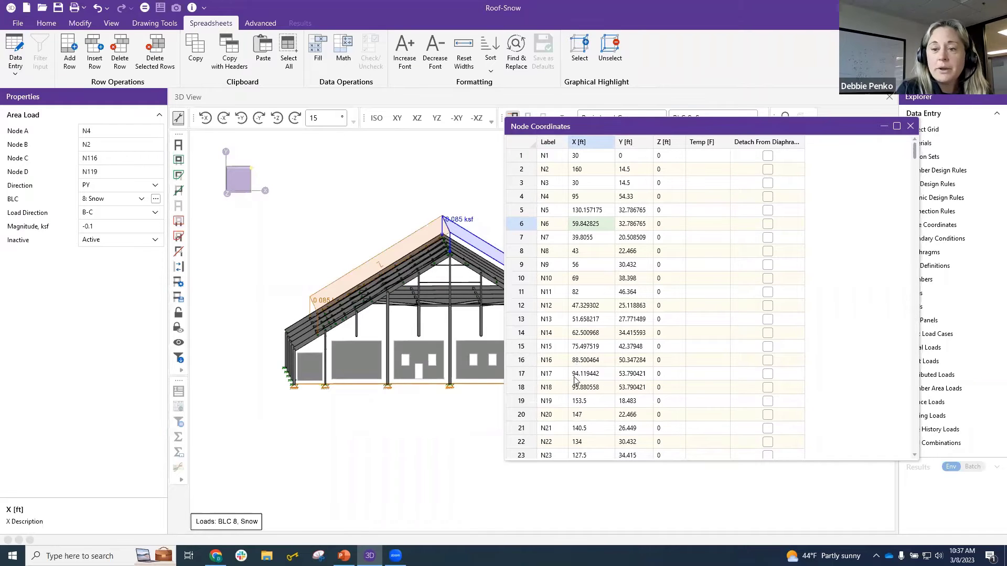
Step: Compare the X and Y coordinates of nodes N5 and N6 in the Node Coordinates spreadsheet
{"action": "left_click", "coordinate": [603, 211]}
{"action": "left_click", "coordinate": [648, 212]}
{"action": "left_click", "coordinate": [638, 227]}
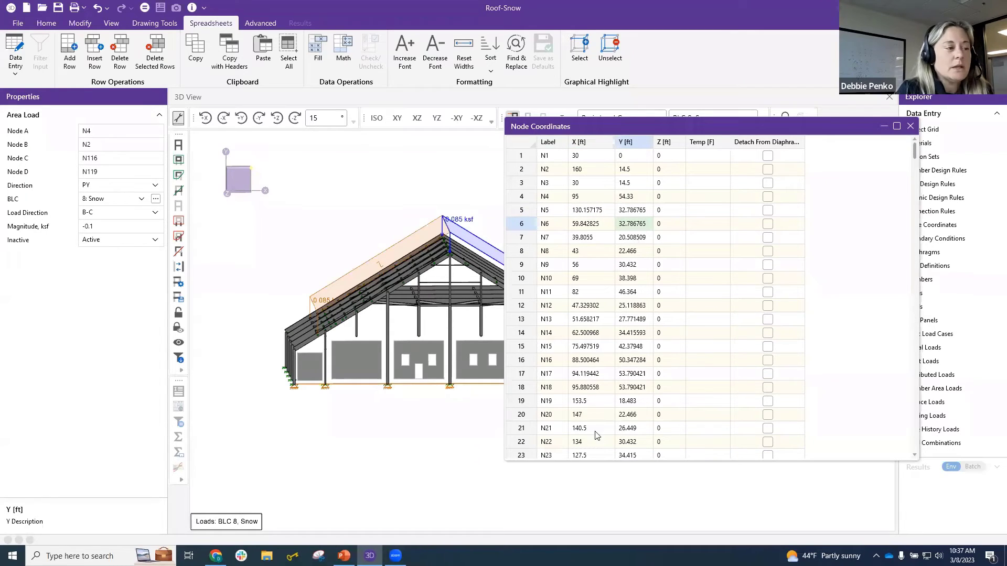
{"action": "left_click", "coordinate": [577, 214]}
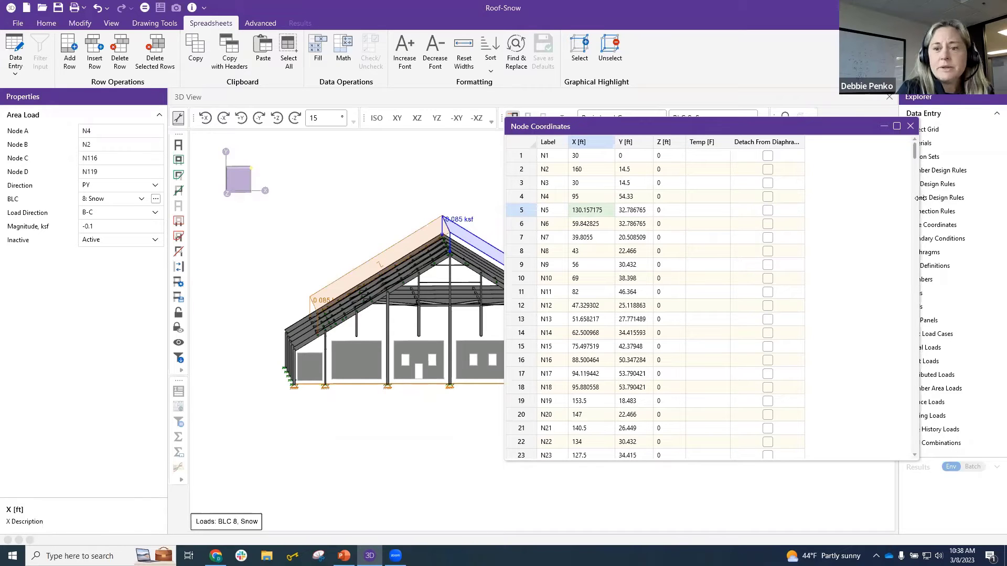
{"action": "left_click_drag", "start_coordinate": [917, 198], "coordinate": [885, 225]}
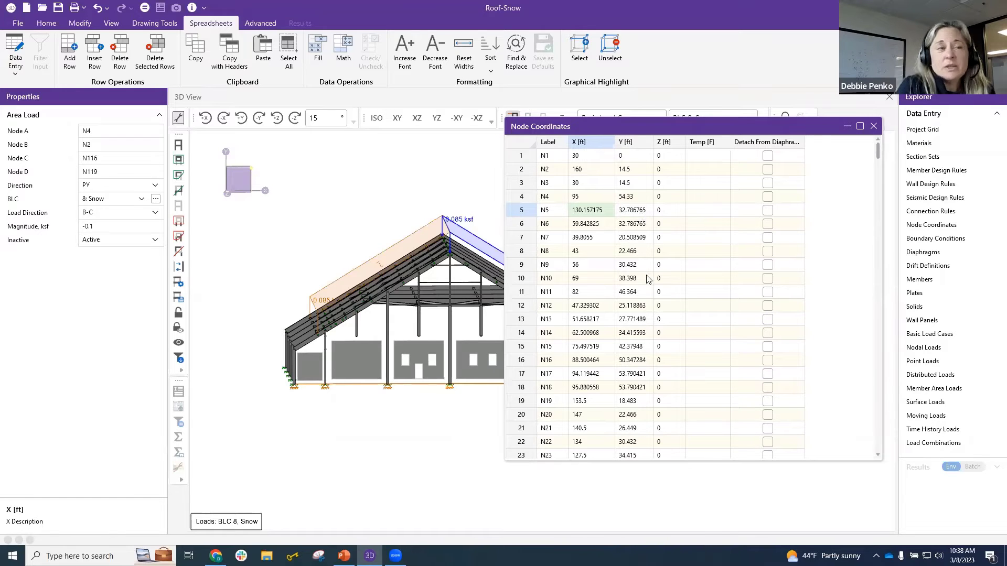
Step: Review the decimal place choices for Round Off Coordinates, cancel without applying, and close the node spreadsheet
{"action": "left_click", "coordinate": [80, 23]}
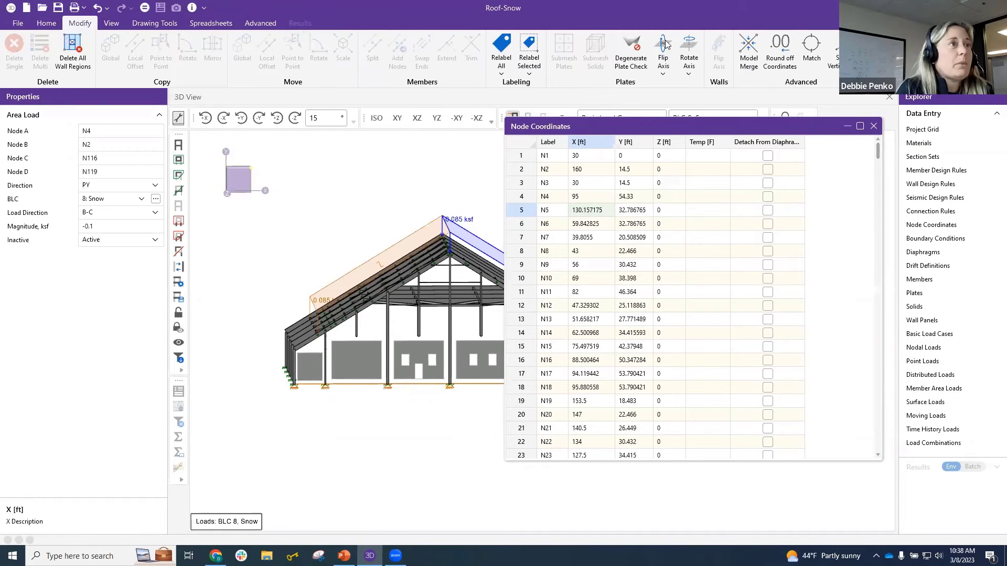
{"action": "left_click", "coordinate": [788, 61]}
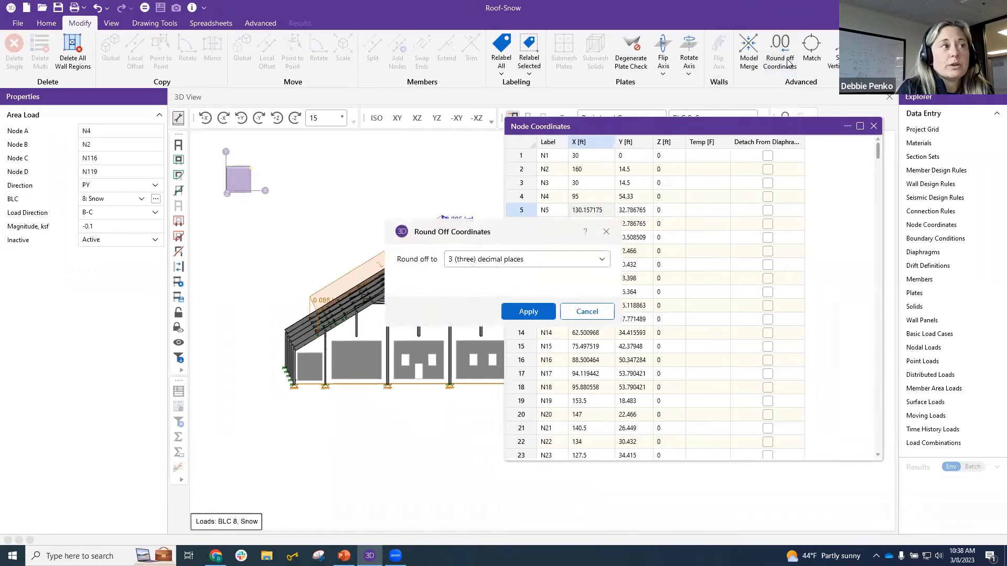
{"action": "left_click_drag", "start_coordinate": [521, 231], "coordinate": [778, 146]}
{"action": "left_click", "coordinate": [778, 176]}
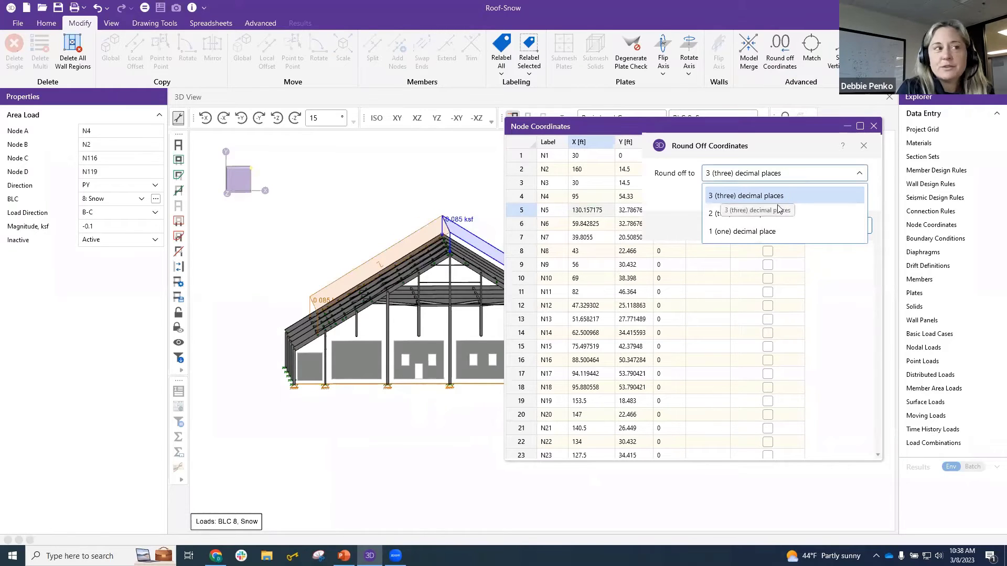
{"action": "left_click", "coordinate": [425, 180]}
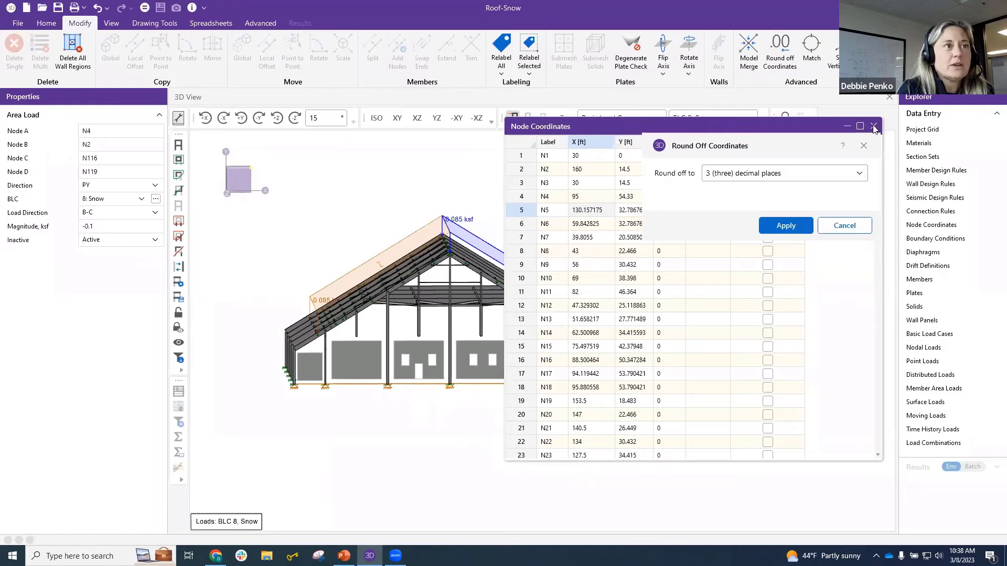
{"action": "left_click", "coordinate": [845, 225]}
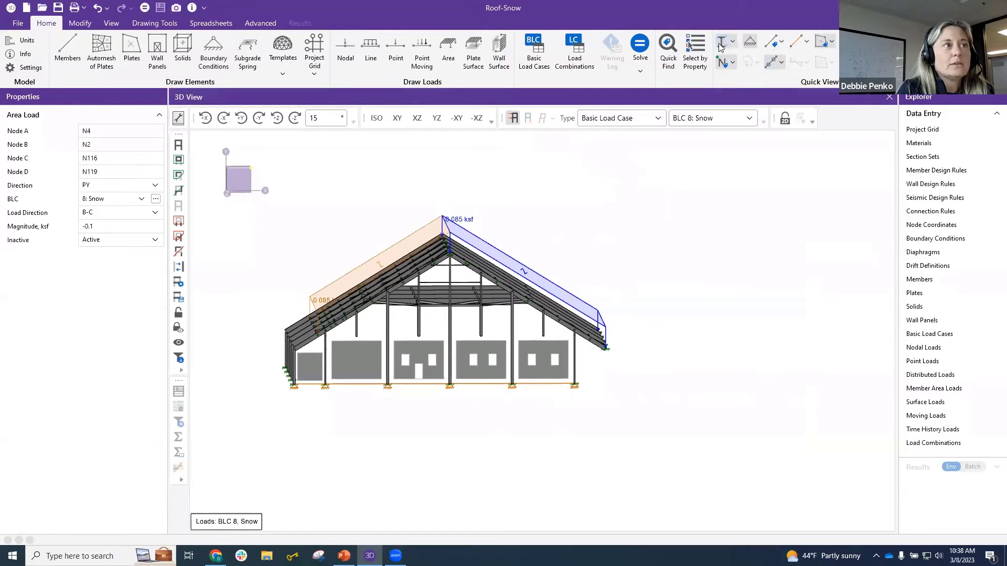
Step: Display the model as wireframe and inspect the member ends along the right roof slope
{"action": "left_click", "coordinate": [722, 45]}
{"action": "scroll", "coordinate": [574, 330], "scroll_direction": "up", "scroll_amount": 8}
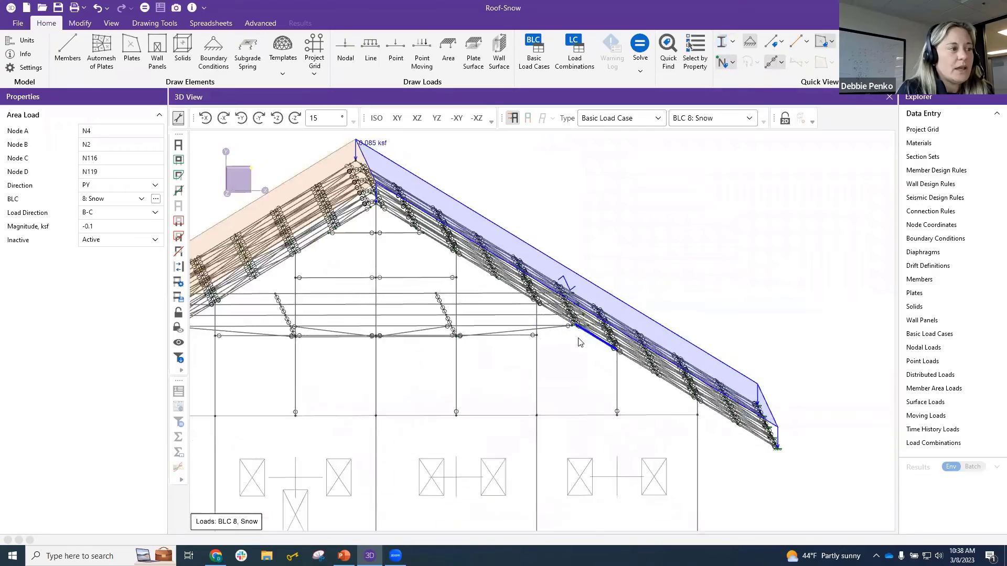
{"action": "scroll", "coordinate": [574, 330], "scroll_direction": "up", "scroll_amount": 2}
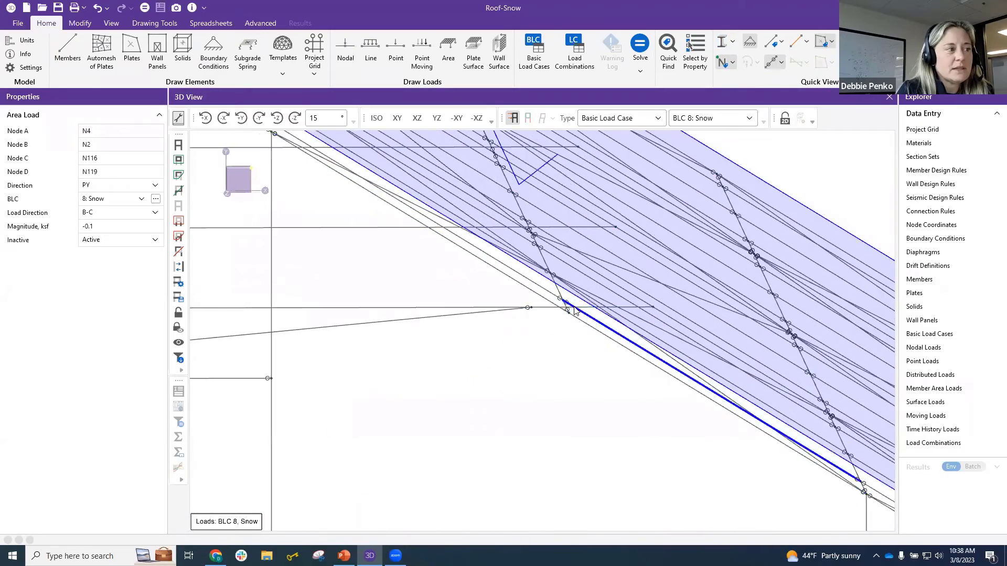
{"action": "scroll", "coordinate": [572, 323], "scroll_direction": "down", "scroll_amount": 5}
{"action": "middle_click_drag", "start_coordinate": [564, 354], "coordinate": [621, 309]}
{"action": "scroll", "coordinate": [545, 281], "scroll_direction": "up", "scroll_amount": 3}
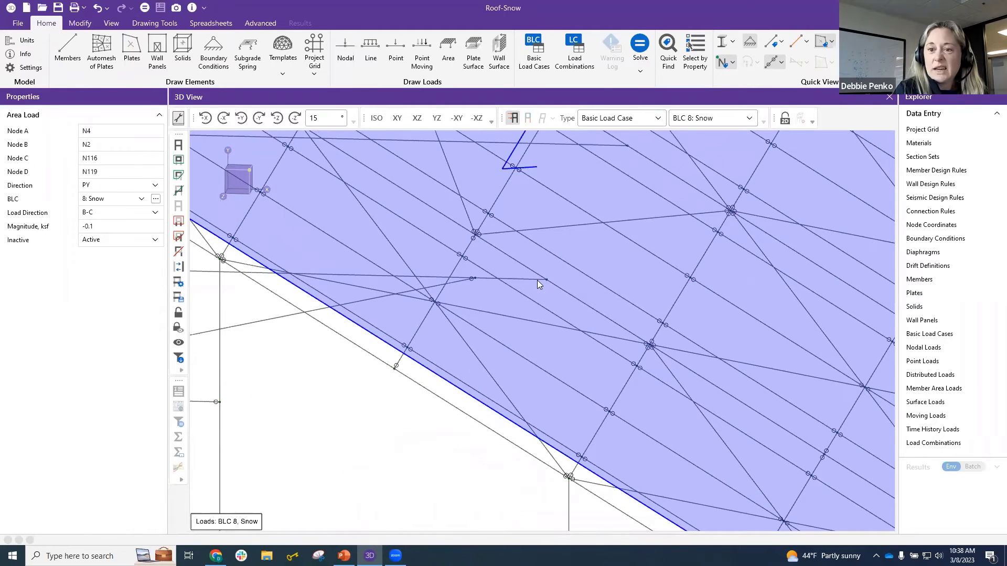
Step: Examine how the gable wall framing members meet the roof beam and columns in the wireframe model
{"action": "scroll", "coordinate": [537, 279], "scroll_direction": "down", "scroll_amount": 5}
{"action": "middle_click_drag", "start_coordinate": [542, 398], "coordinate": [573, 405], "text": "shift"}
{"action": "scroll", "coordinate": [618, 330], "scroll_direction": "up", "scroll_amount": 2}
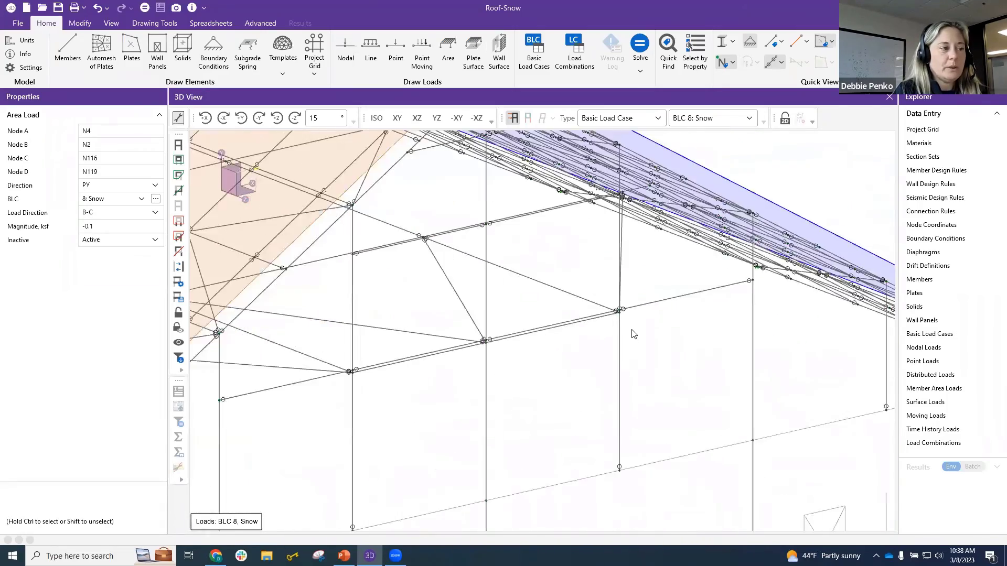
{"action": "scroll", "coordinate": [627, 319], "scroll_direction": "up", "scroll_amount": 5}
{"action": "scroll", "coordinate": [590, 311], "scroll_direction": "down", "scroll_amount": 6}
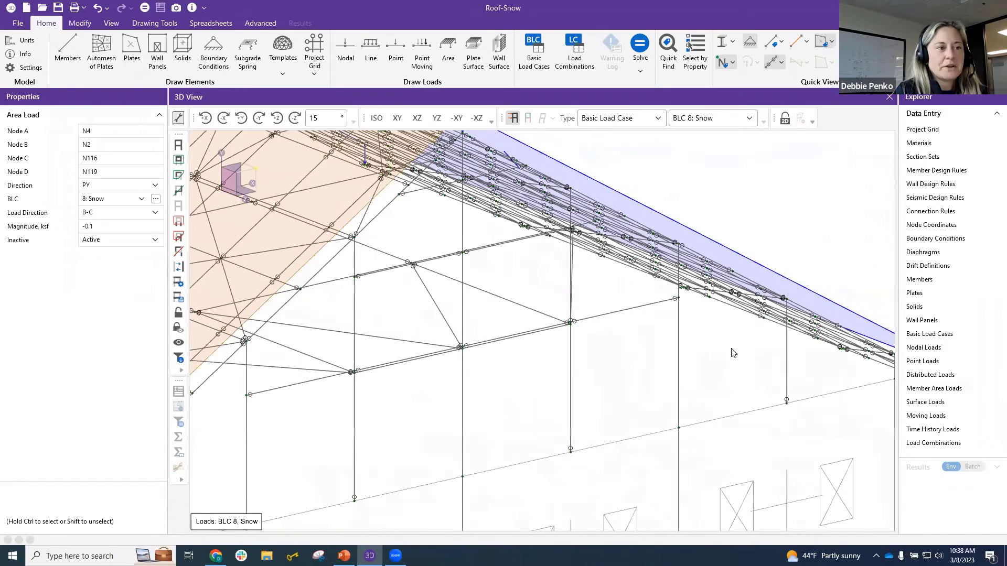
{"action": "scroll", "coordinate": [681, 316], "scroll_direction": "up", "scroll_amount": 3}
{"action": "middle_click_drag", "start_coordinate": [673, 316], "coordinate": [577, 288], "text": "shift"}
{"action": "scroll", "coordinate": [576, 288], "scroll_direction": "up", "scroll_amount": 7}
{"action": "scroll", "coordinate": [579, 290], "scroll_direction": "up", "scroll_amount": 3}
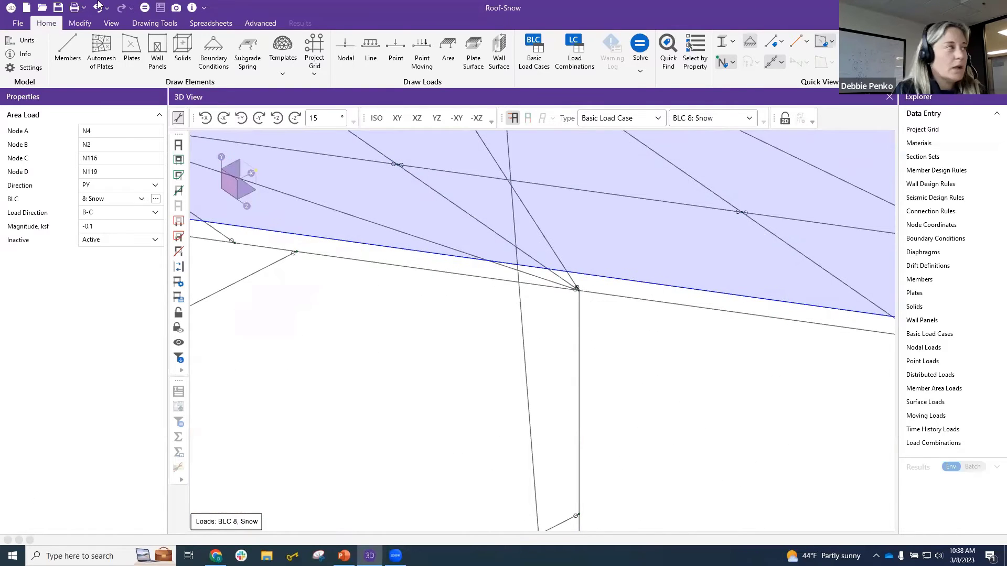
Step: Check the Merge Tolerance in the advanced solution options of the Model Settings, leaving the settings without applying changes
{"action": "left_click", "coordinate": [29, 68]}
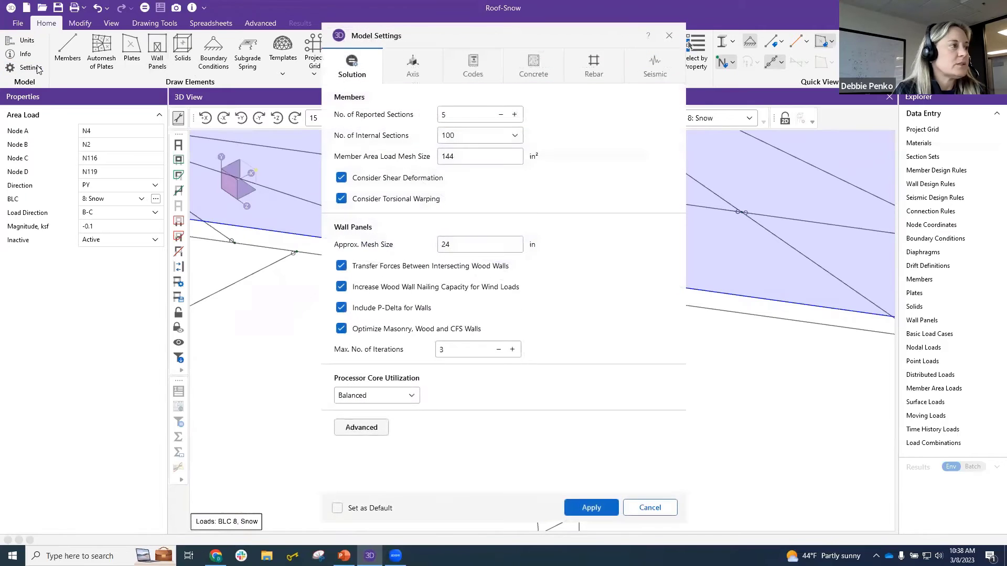
{"action": "left_click", "coordinate": [361, 428]}
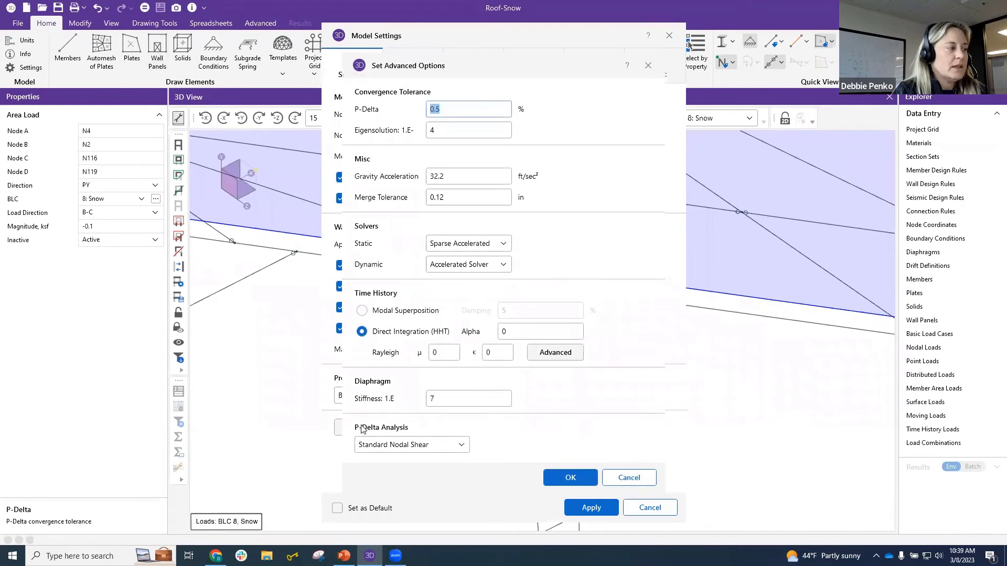
{"action": "left_click_drag", "start_coordinate": [540, 67], "coordinate": [767, 60]}
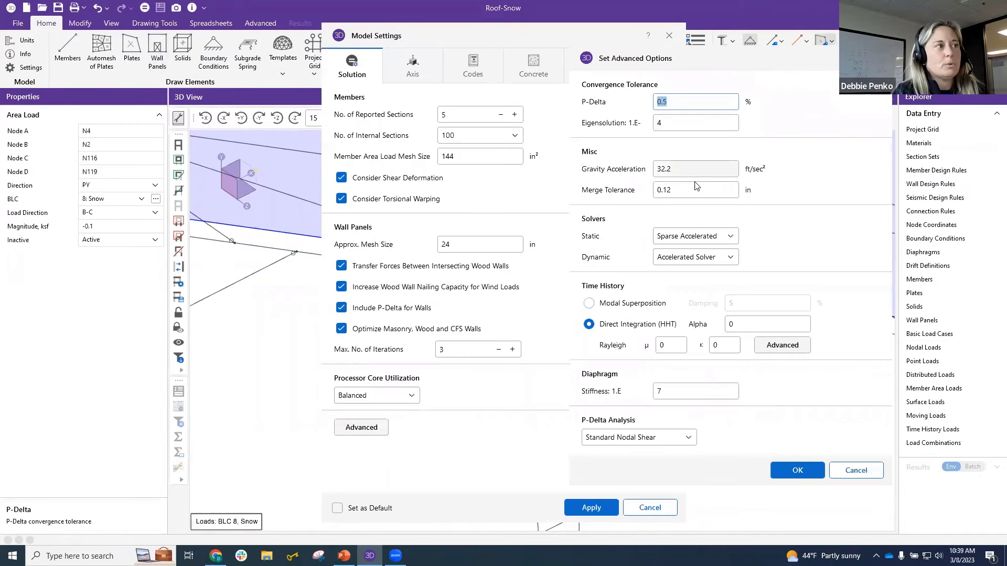
{"action": "left_click", "coordinate": [695, 194]}
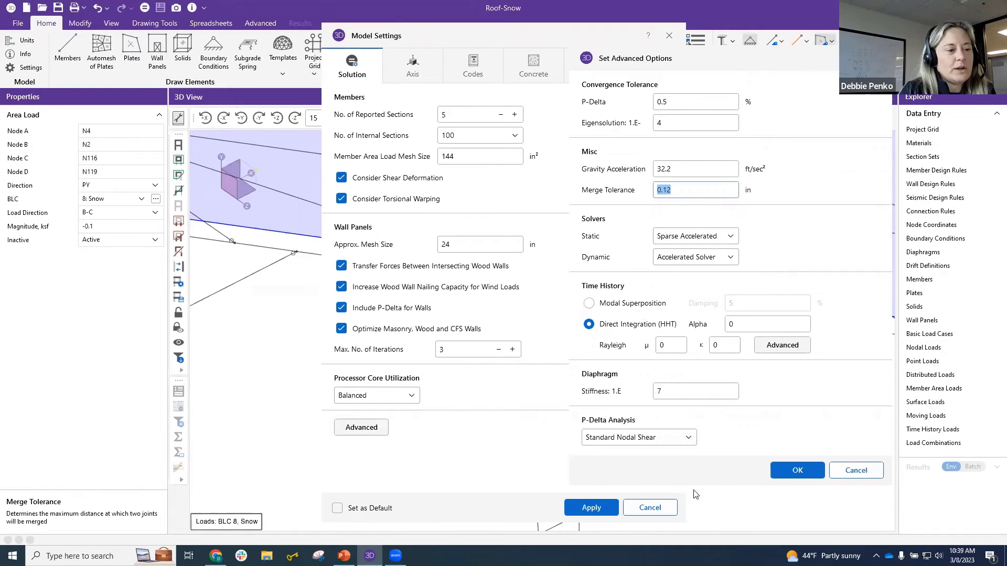
{"action": "left_click", "coordinate": [812, 475]}
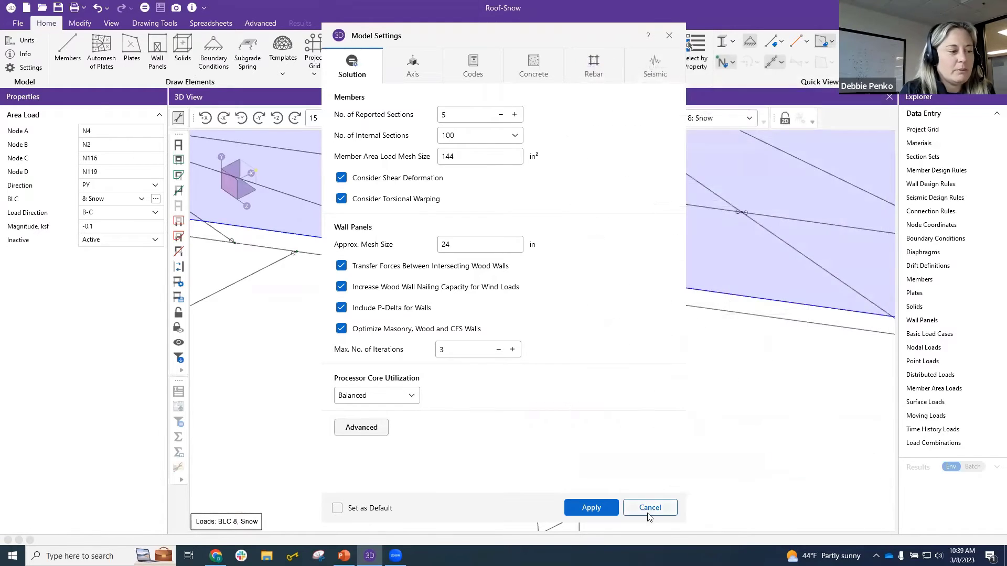
{"action": "left_click", "coordinate": [651, 508]}
Step: Run a batch solution of the marked combinations including the envelope, and review the hot rolled steel code checks
{"action": "scroll", "coordinate": [582, 312], "scroll_direction": "up", "scroll_amount": 5}
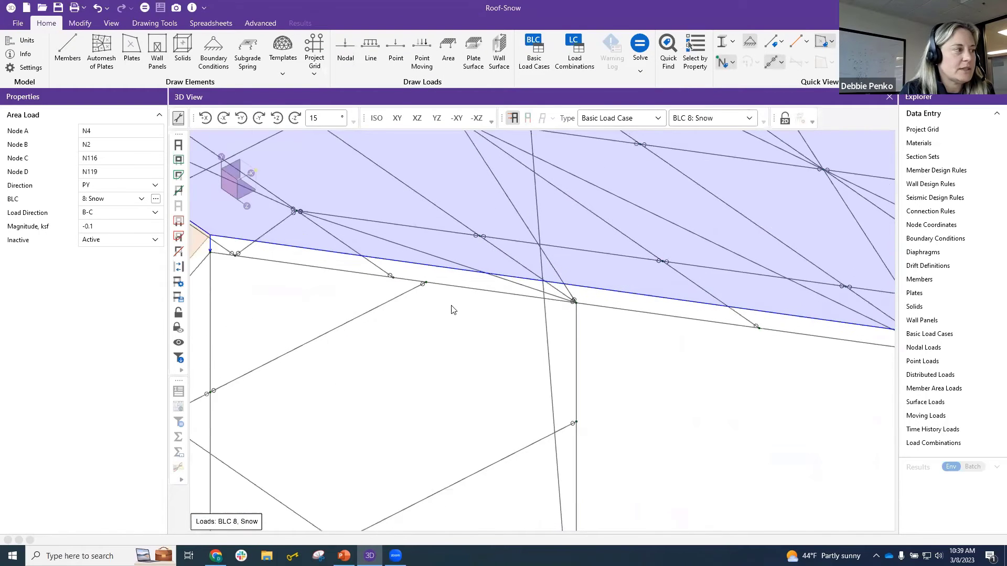
{"action": "scroll", "coordinate": [599, 241], "scroll_direction": "down", "scroll_amount": 2}
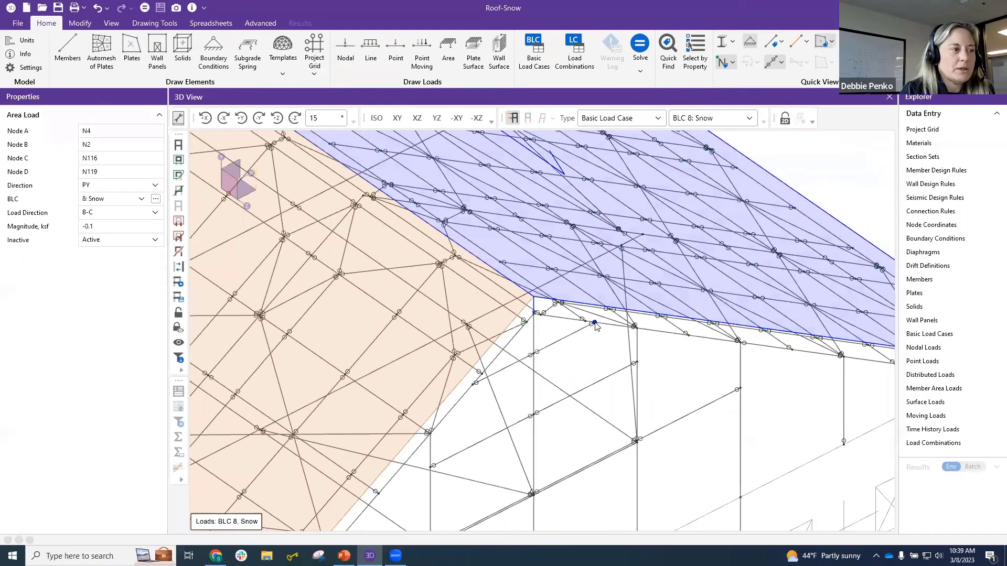
{"action": "mouse_move", "coordinate": [595, 325]}
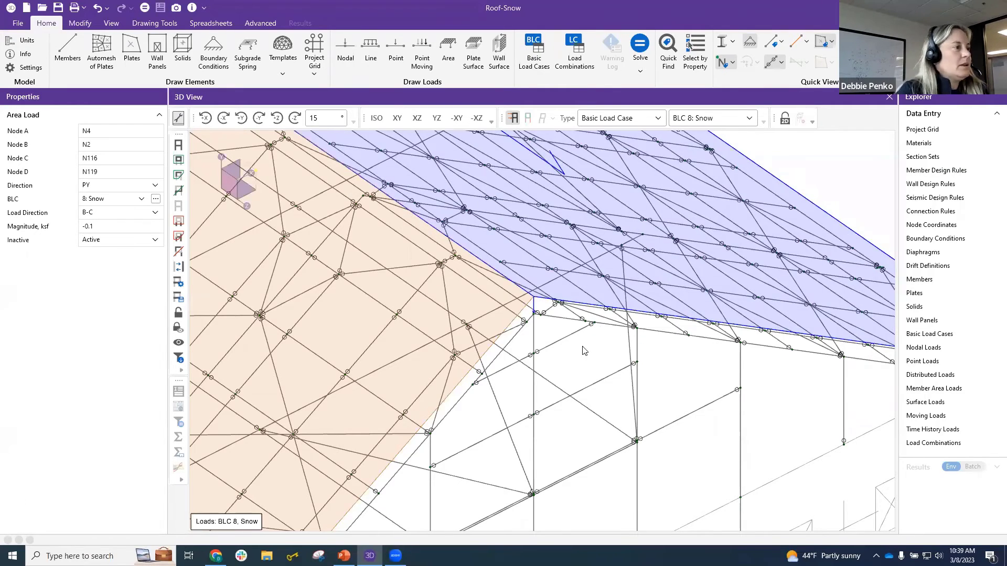
{"action": "scroll", "coordinate": [592, 349], "scroll_direction": "down", "scroll_amount": 3}
{"action": "scroll", "coordinate": [657, 310], "scroll_direction": "down", "scroll_amount": 2}
{"action": "middle_click_drag", "start_coordinate": [753, 360], "coordinate": [716, 341]}
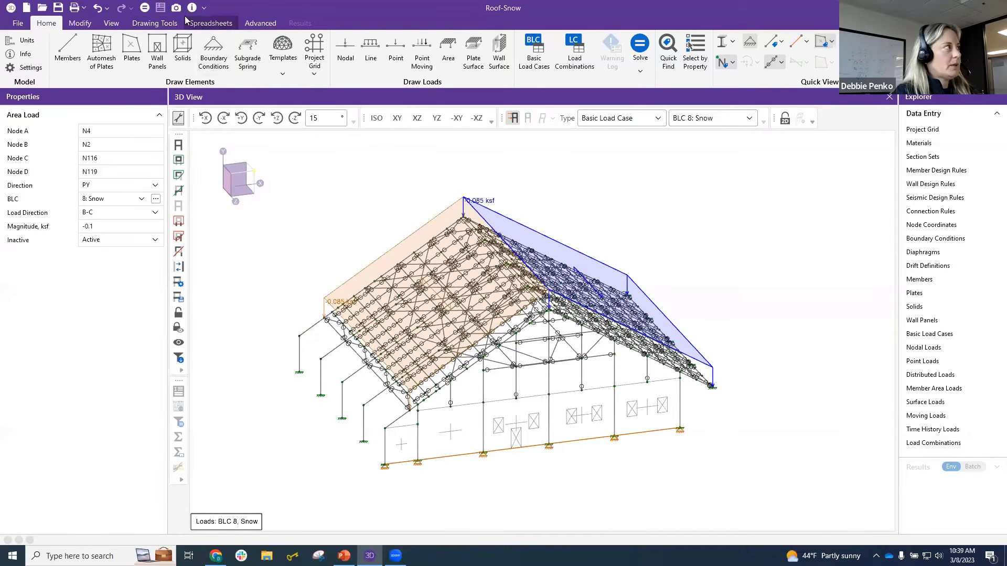
{"action": "left_click", "coordinate": [145, 8]}
{"action": "left_click", "coordinate": [426, 271]}
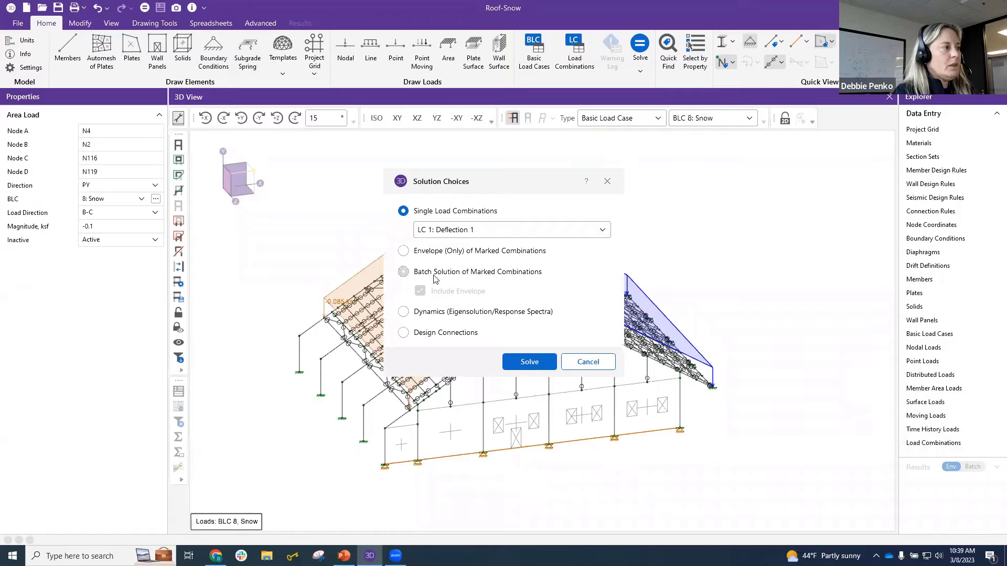
{"action": "left_click", "coordinate": [541, 363]}
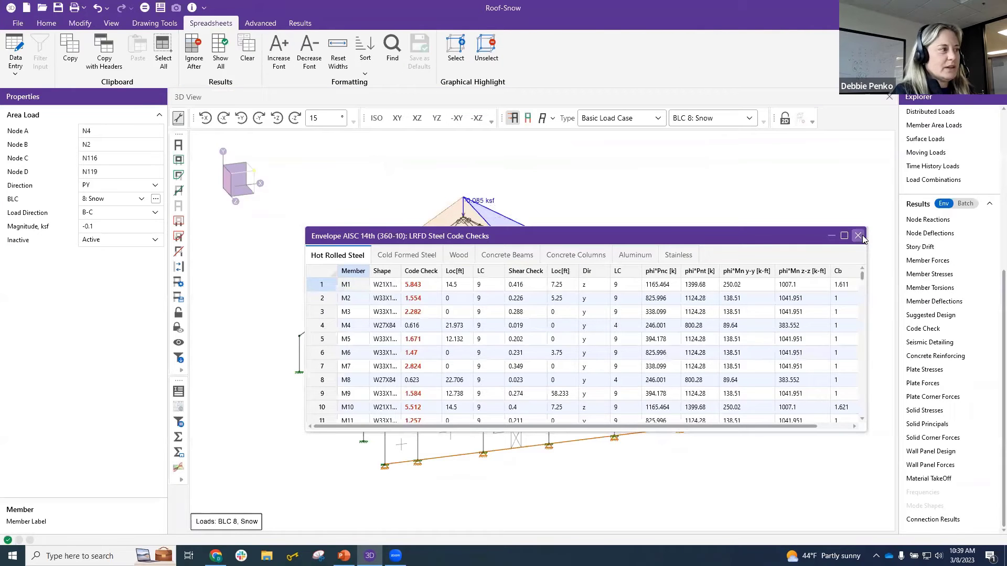
{"action": "left_click_drag", "start_coordinate": [422, 288], "coordinate": [420, 315]}
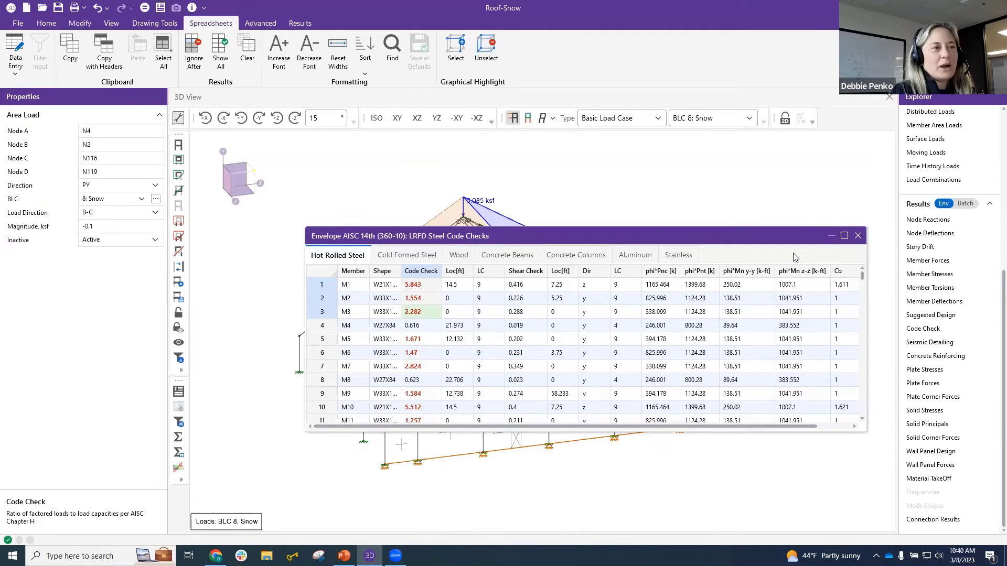
{"action": "left_click", "coordinate": [857, 236]}
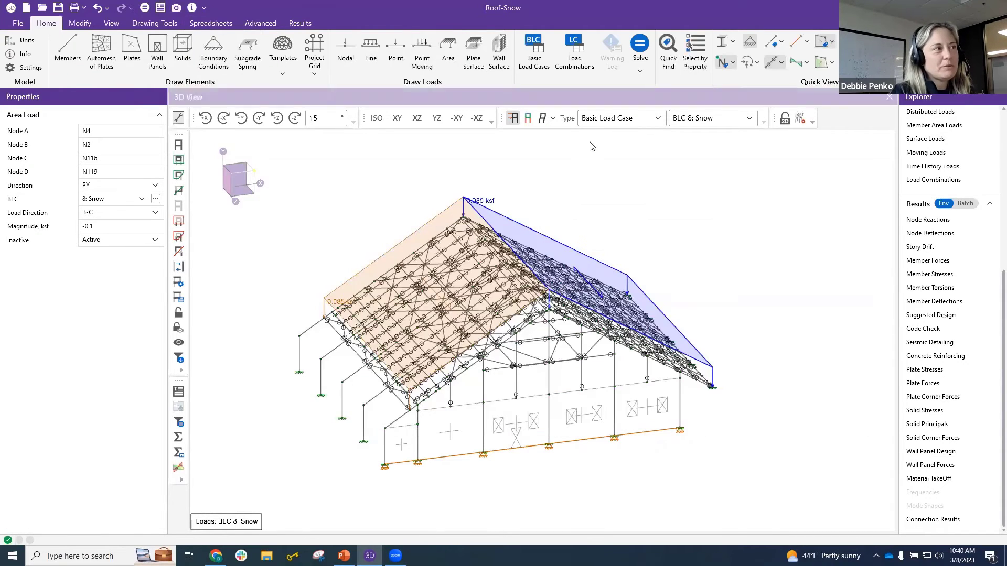
Step: Display the deflected shape for LC 1: Deflection 1 and view its animation at a scale of 100
{"action": "left_click", "coordinate": [548, 118]}
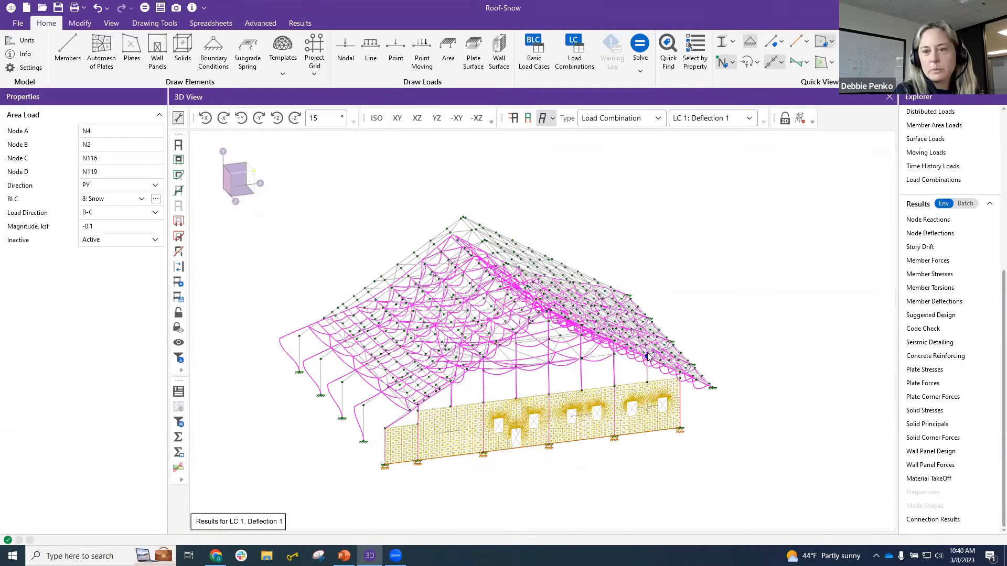
{"action": "left_click", "coordinate": [802, 118]}
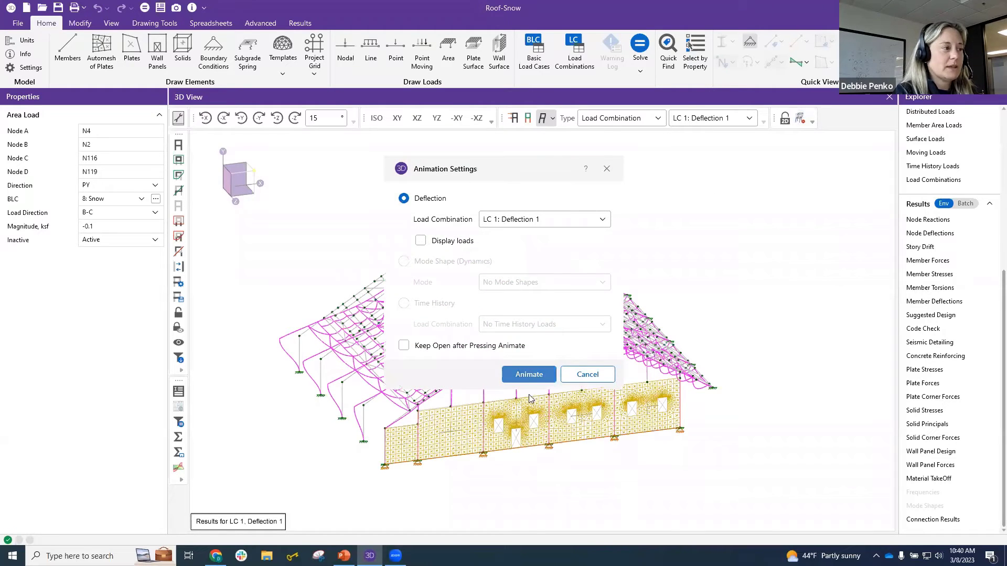
{"action": "left_click", "coordinate": [529, 375]}
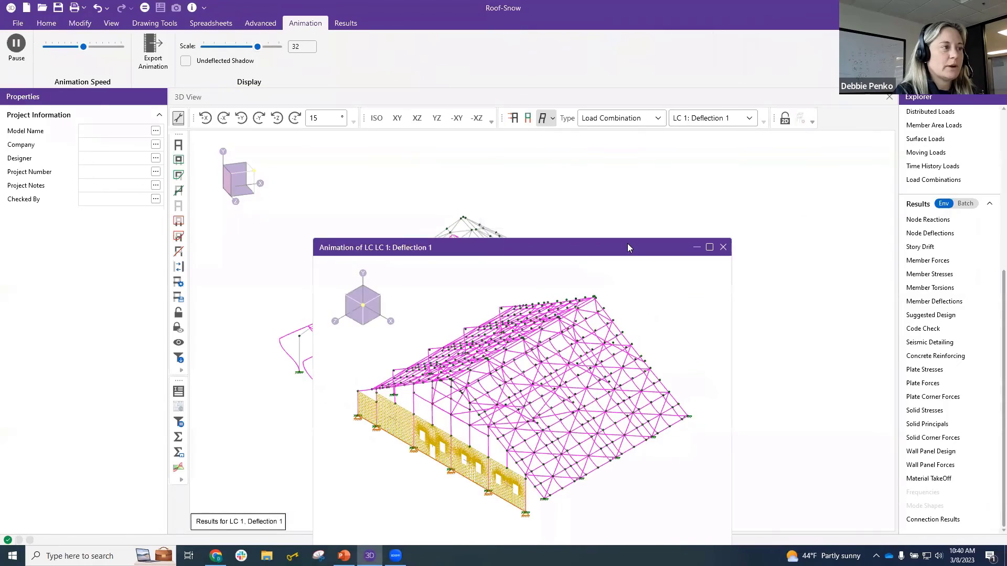
{"action": "left_click_drag", "start_coordinate": [627, 247], "coordinate": [595, 153]}
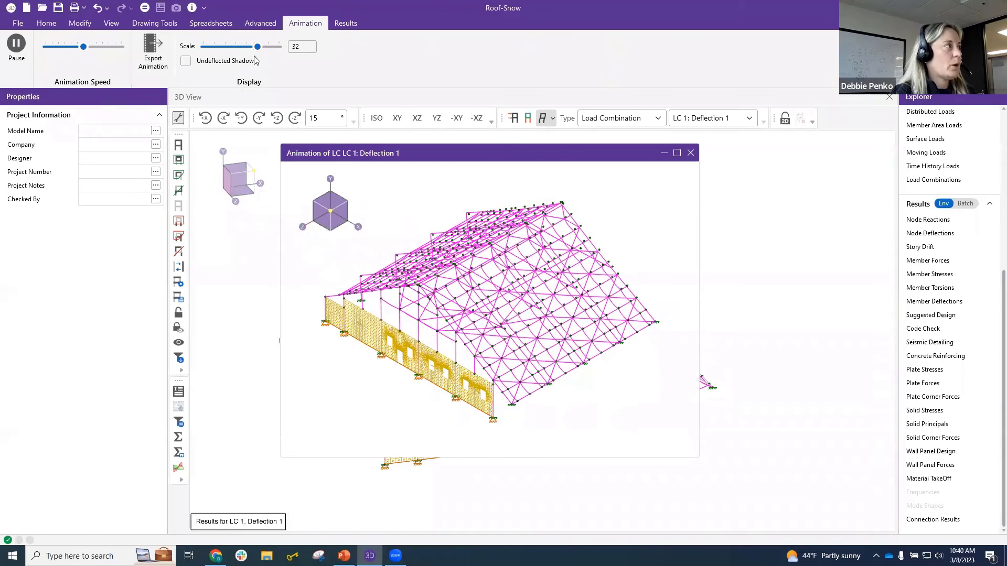
{"action": "mouse_move", "coordinate": [258, 47]}
{"action": "left_mouse_down"}
{"action": "mouse_move", "coordinate": [224, 47]}
{"action": "mouse_move", "coordinate": [257, 47]}
{"action": "left_mouse_up"}
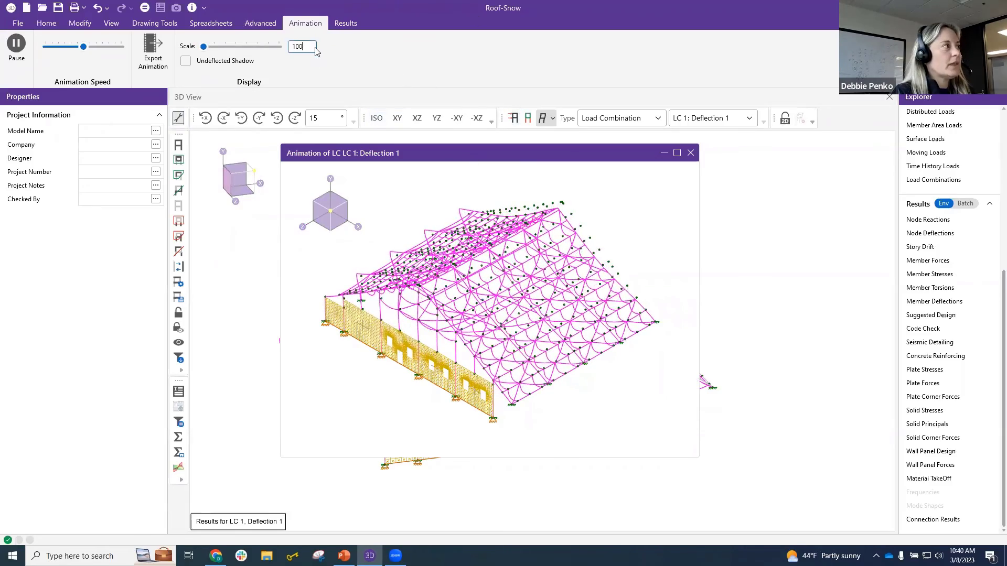
{"action": "left_click", "coordinate": [690, 154]}
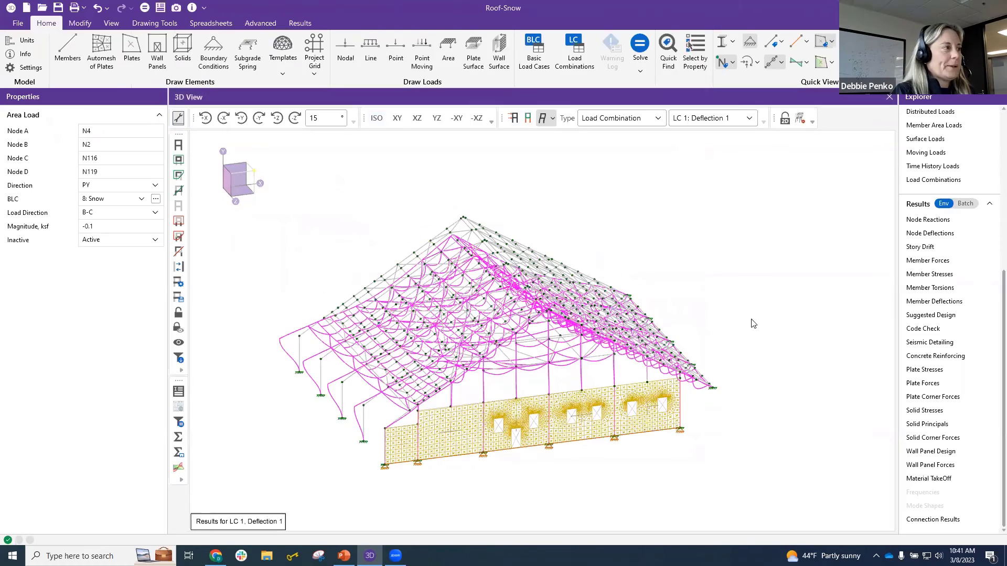
Step: Turn off the deflected shape and open the detail report for WP2, the concrete wall panel with the door opening
{"action": "mouse_move", "coordinate": [768, 303]}
{"action": "left_mouse_down"}
{"action": "mouse_move", "coordinate": [762, 319]}
{"action": "mouse_move", "coordinate": [750, 307]}
{"action": "left_mouse_up"}
{"action": "left_click", "coordinate": [542, 119]}
{"action": "scroll", "coordinate": [519, 405], "scroll_direction": "up", "scroll_amount": 4}
{"action": "left_click", "coordinate": [180, 394]}
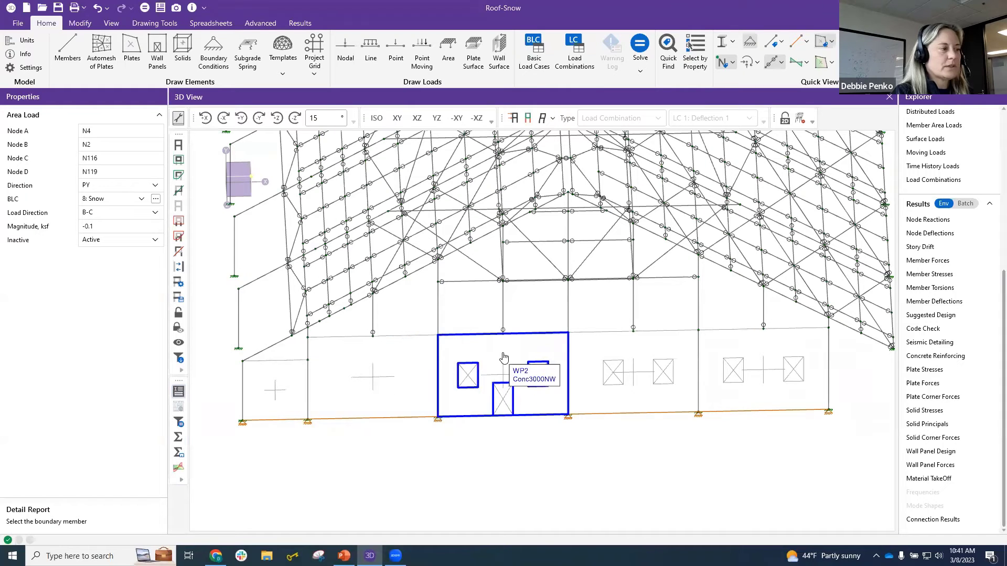
{"action": "left_click", "coordinate": [495, 367]}
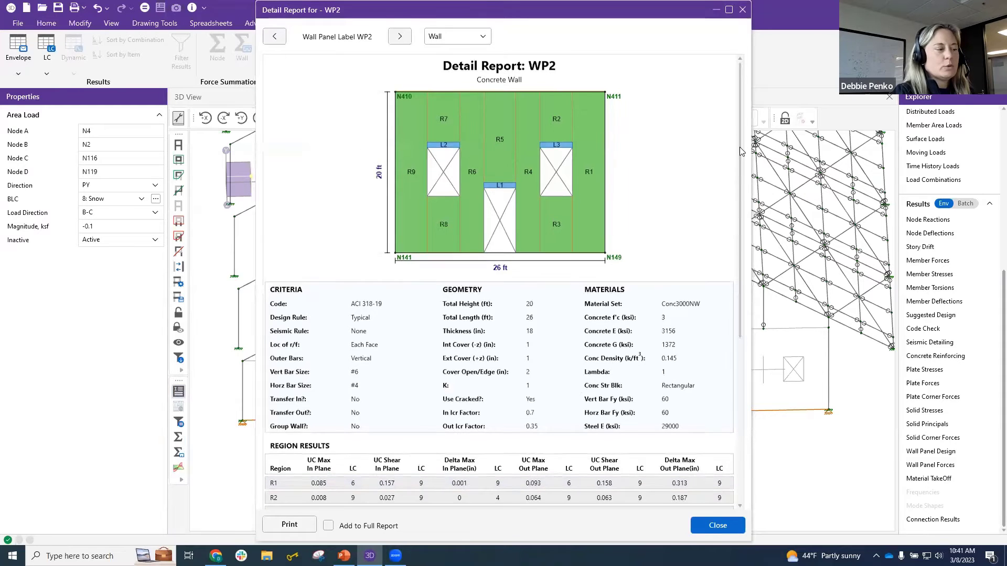
Step: Review the region results and reinforcement results in the WP2 wall report
{"action": "scroll", "coordinate": [741, 156], "scroll_direction": "down", "scroll_amount": 1}
{"action": "scroll", "coordinate": [741, 156], "scroll_direction": "down", "scroll_amount": 5}
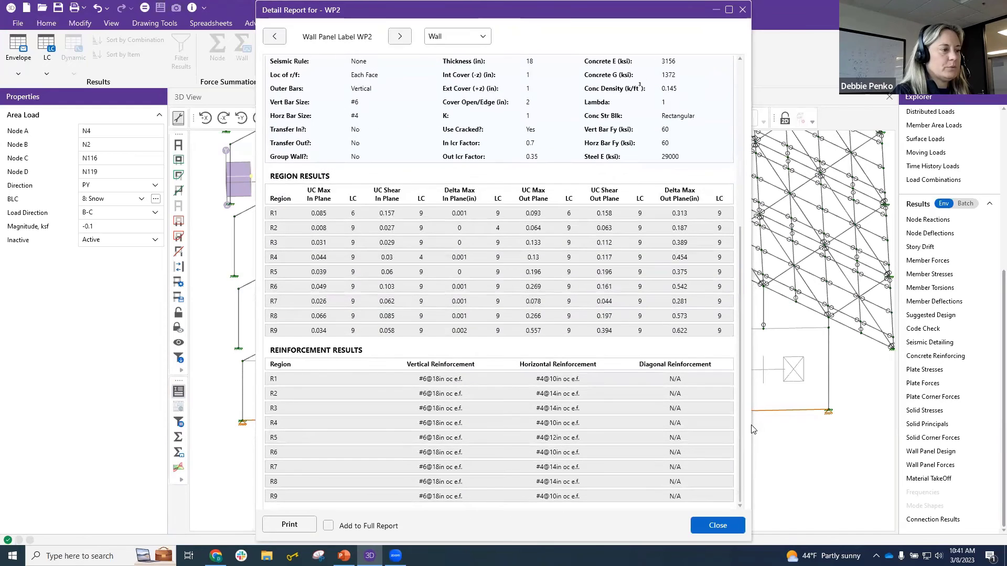
{"action": "left_click_drag", "start_coordinate": [739, 275], "coordinate": [739, 65]}
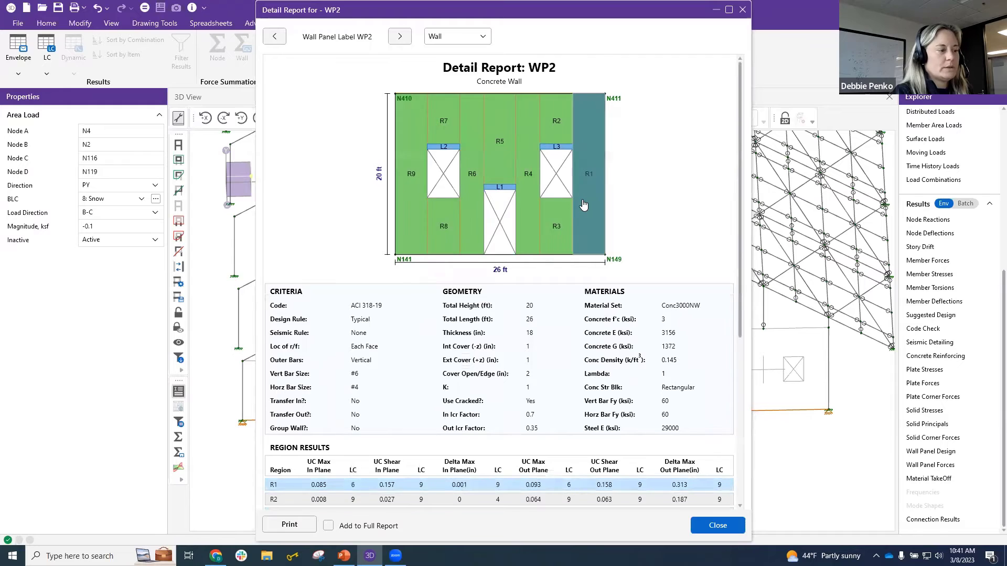
{"action": "scroll", "coordinate": [583, 209], "scroll_direction": "down", "scroll_amount": 2}
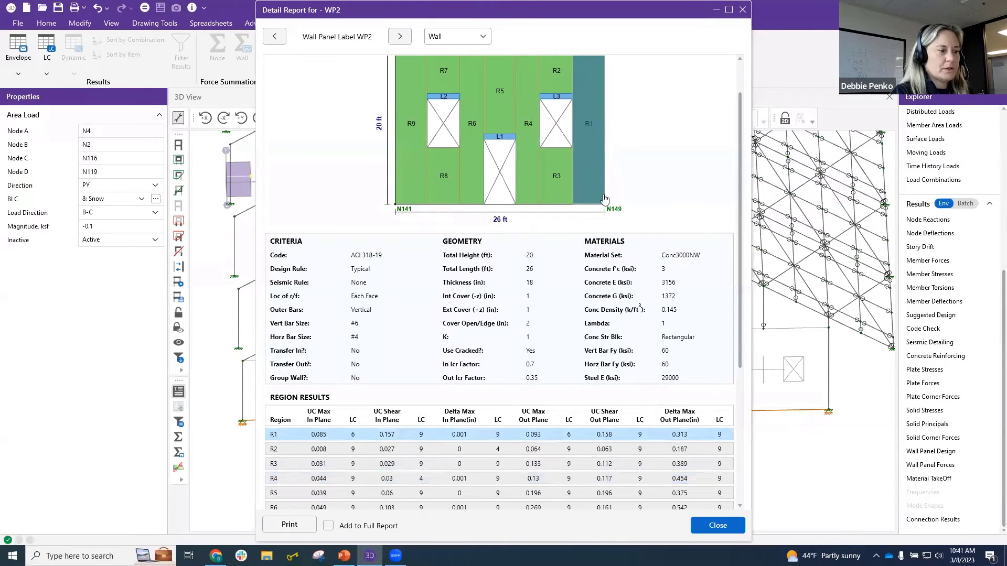
Step: Examine the in-plane detail report for region R4 of WP2, including its envelope diagrams and ACI 318-19 code check
{"action": "left_click", "coordinate": [530, 146]}
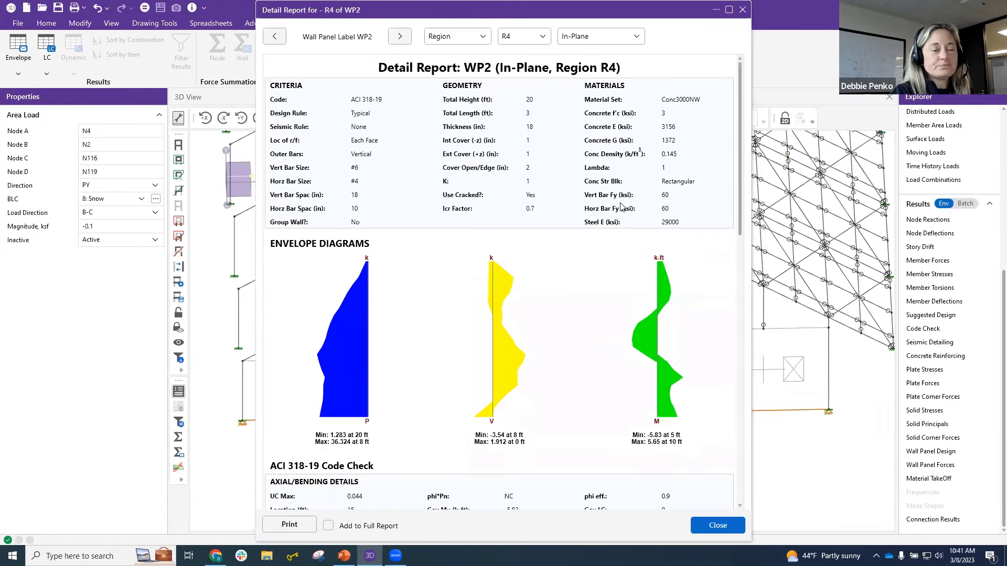
{"action": "left_click_drag", "start_coordinate": [741, 200], "coordinate": [759, 330]}
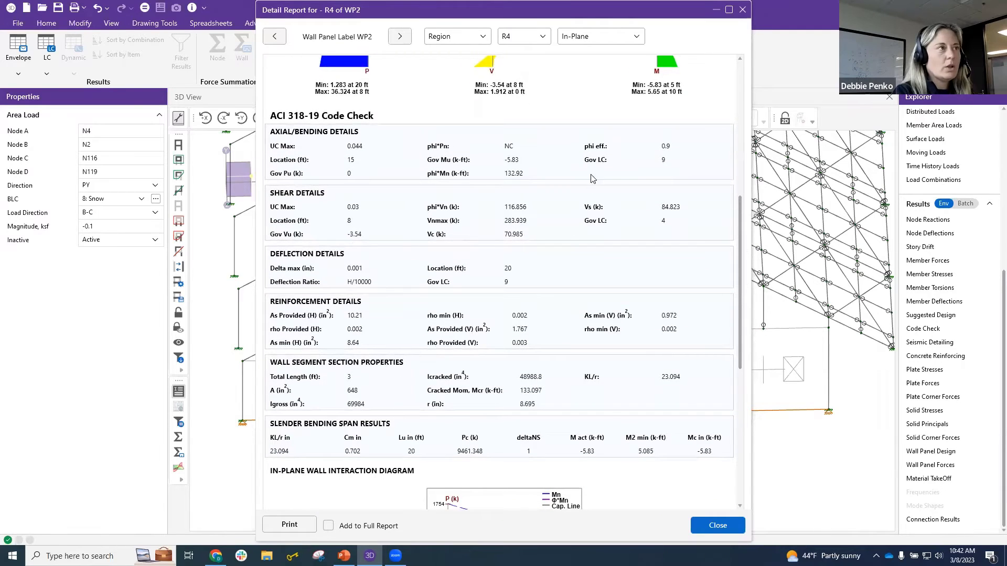
{"action": "scroll", "coordinate": [580, 267], "scroll_direction": "down", "scroll_amount": 3}
Step: Review the detail report for wall panel WP1 and close it
{"action": "left_click", "coordinate": [274, 36]}
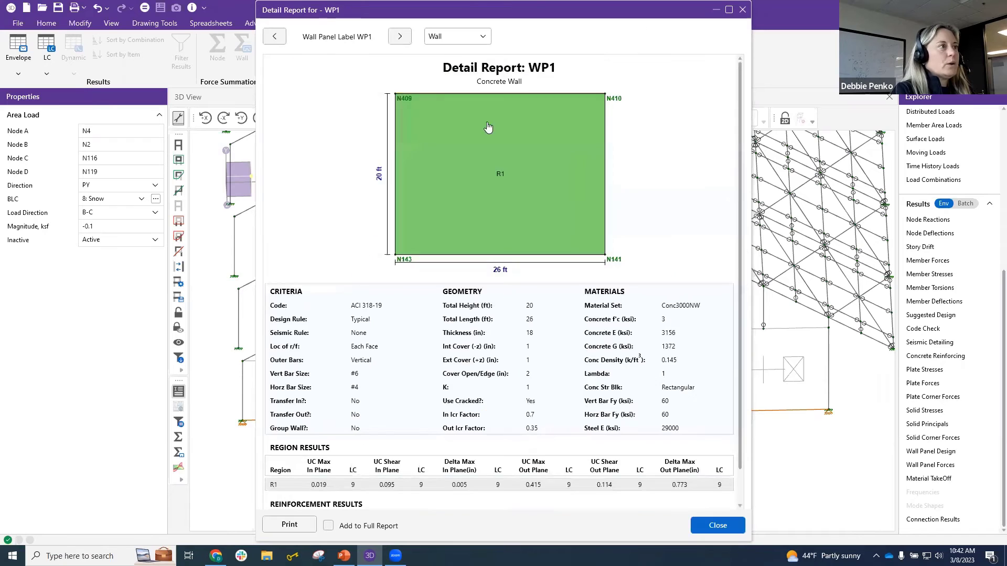
{"action": "scroll", "coordinate": [566, 273], "scroll_direction": "down", "scroll_amount": 1}
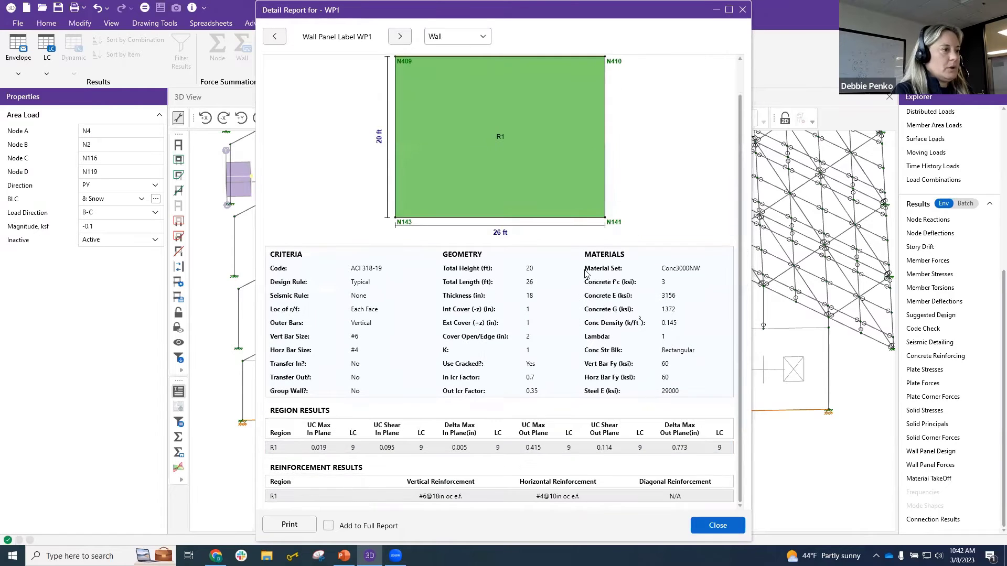
{"action": "left_click", "coordinate": [742, 10]}
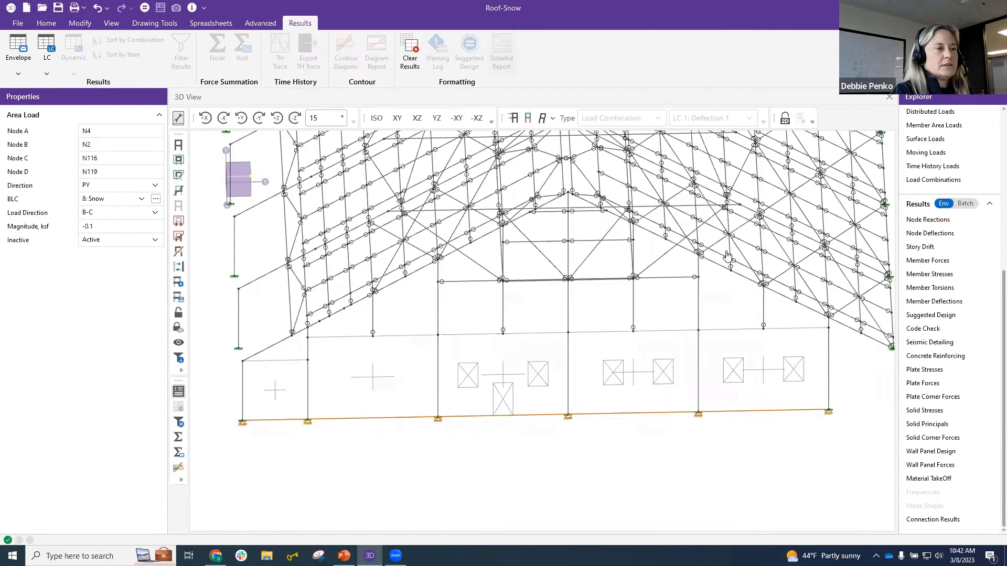
Step: Open the detail report for gable beam M44 and review its properties, diagrams and code check
{"action": "left_click", "coordinate": [663, 279]}
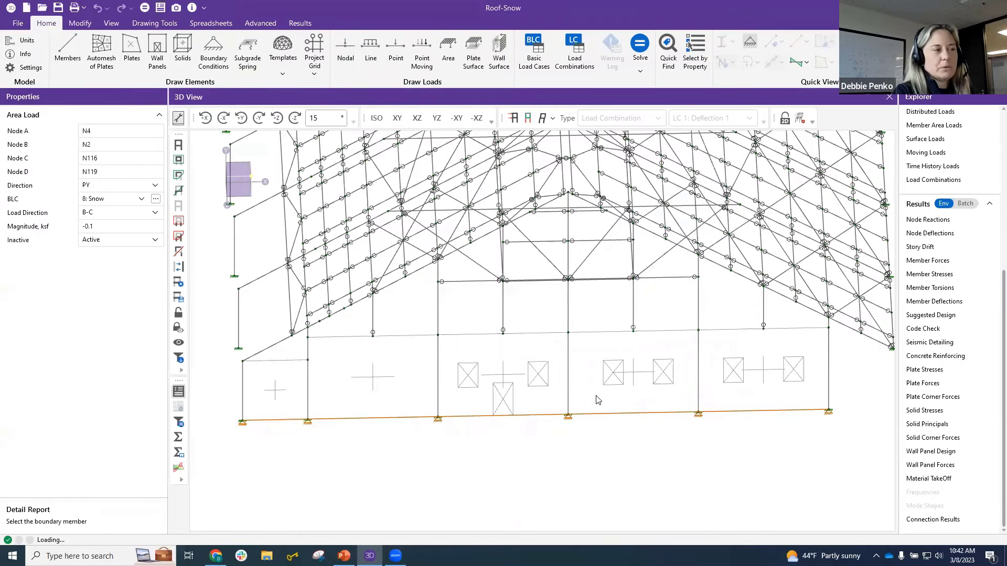
{"action": "scroll", "coordinate": [659, 287], "scroll_direction": "down", "scroll_amount": 3}
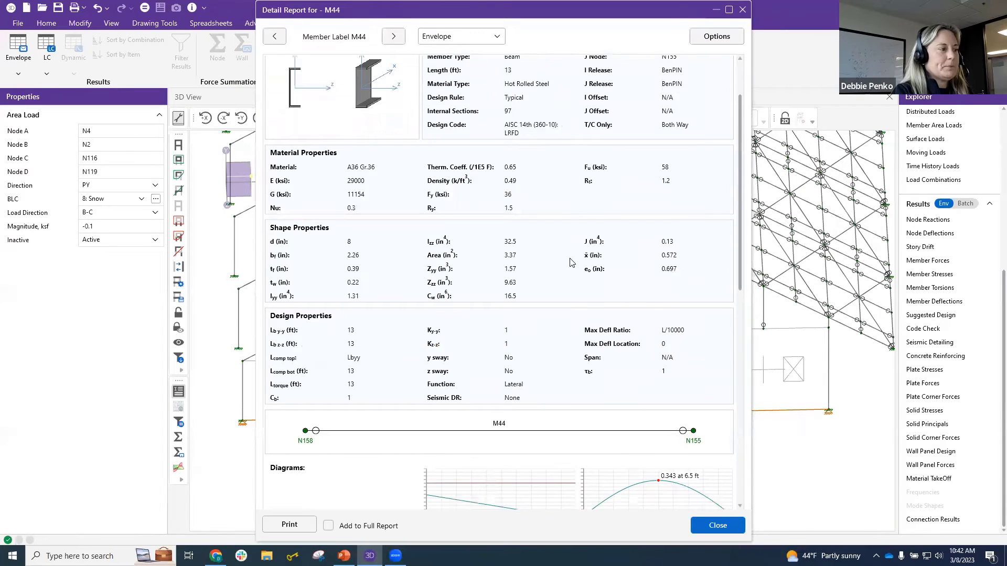
{"action": "scroll", "coordinate": [661, 283], "scroll_direction": "up", "scroll_amount": 3}
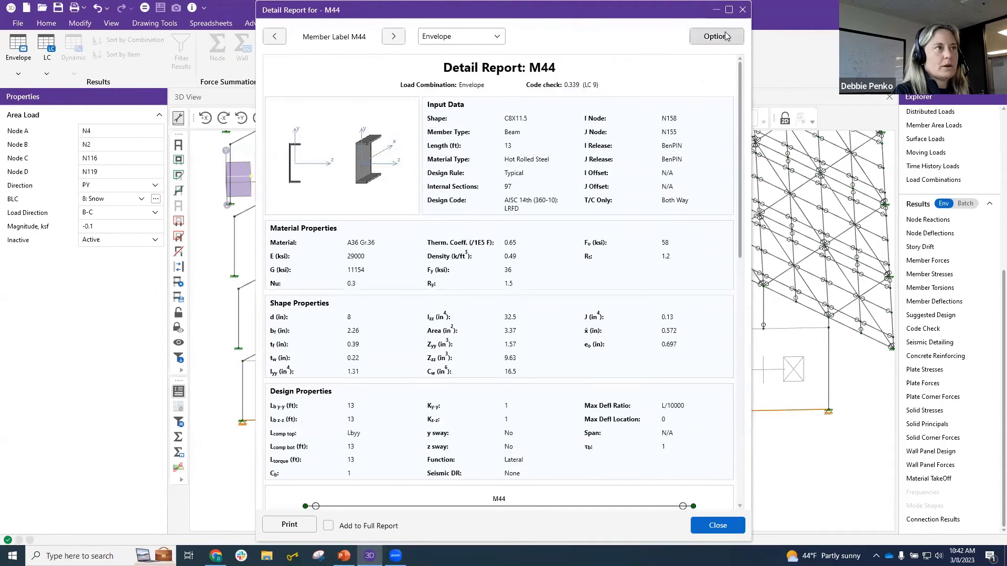
{"action": "left_click_drag", "start_coordinate": [740, 105], "coordinate": [735, 403]}
{"action": "left_click_drag", "start_coordinate": [744, 347], "coordinate": [742, 113]}
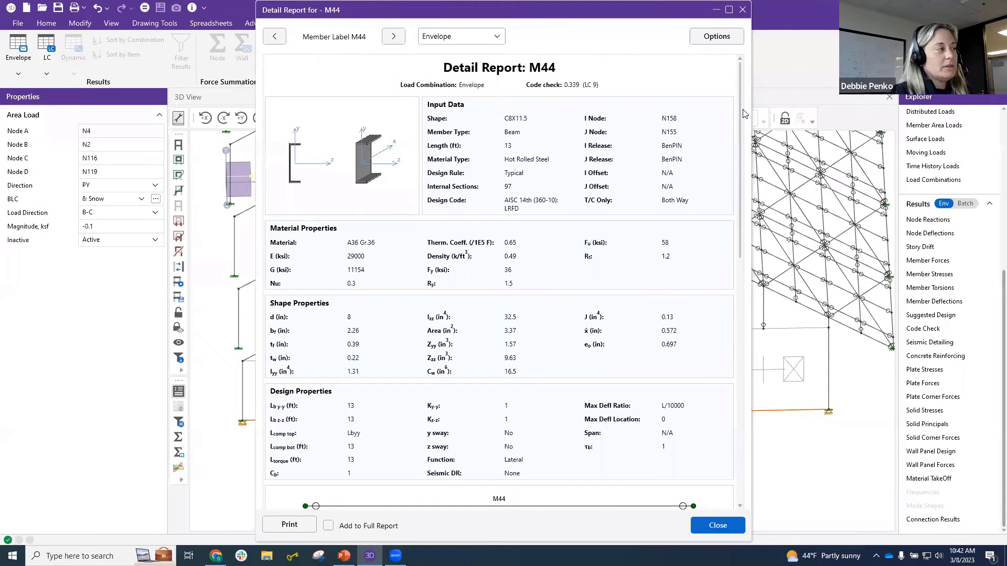
{"action": "left_click_drag", "start_coordinate": [743, 113], "coordinate": [742, 141]}
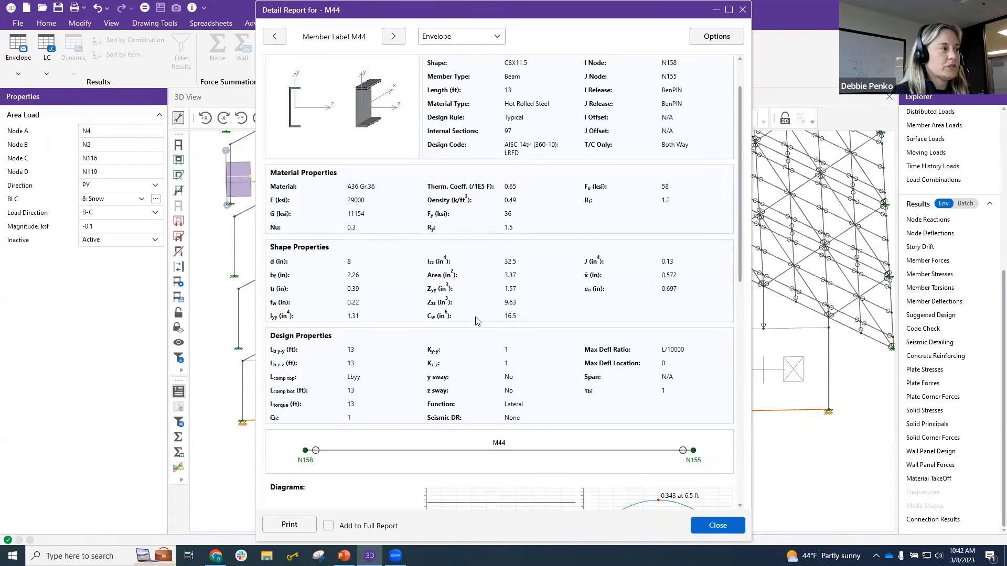
{"action": "left_click_drag", "start_coordinate": [738, 186], "coordinate": [740, 114]}
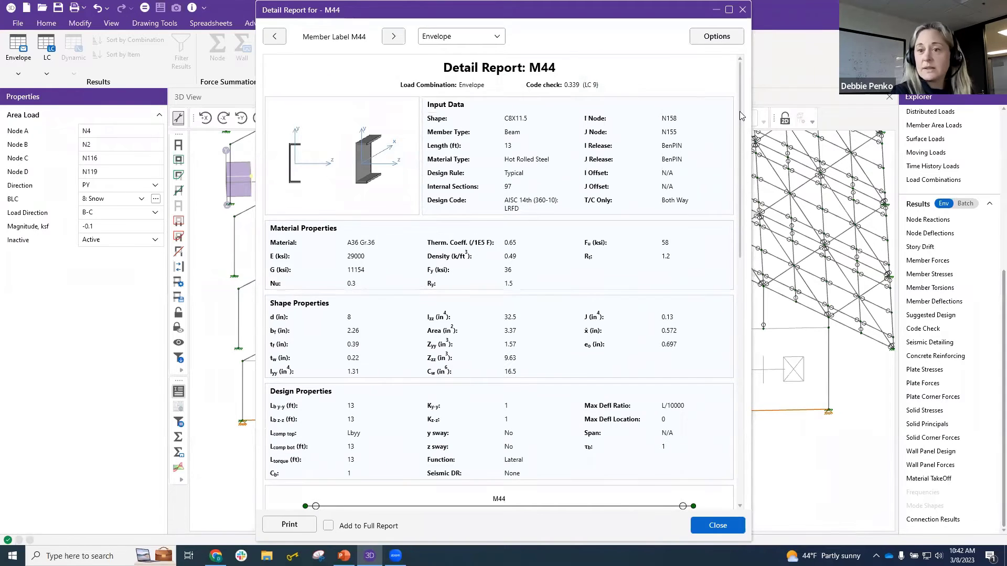
Step: Exclude material properties, shape properties and the member summary from the M44 detail report and review the shortened report
{"action": "left_click", "coordinate": [715, 39]}
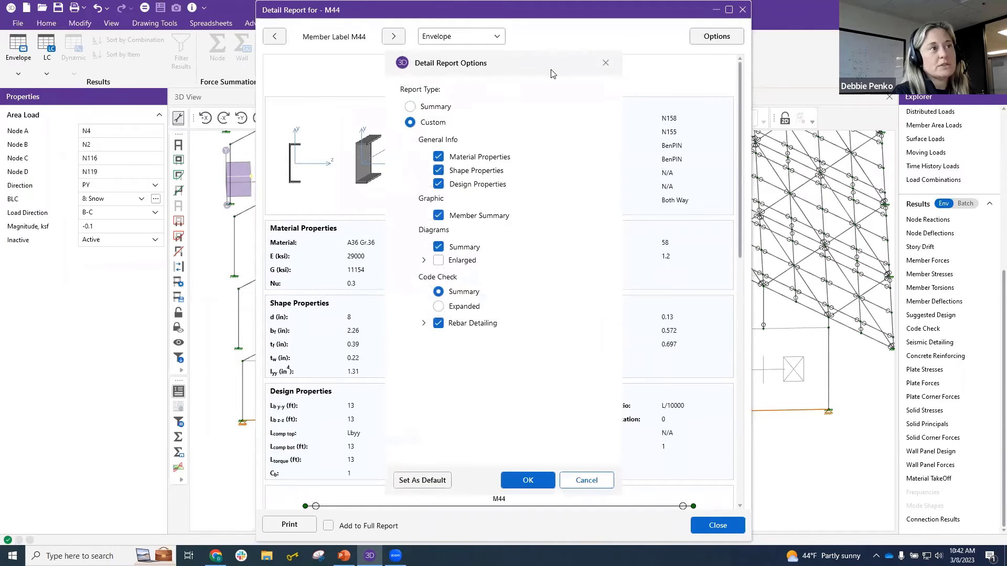
{"action": "left_click_drag", "start_coordinate": [550, 73], "coordinate": [901, 45]}
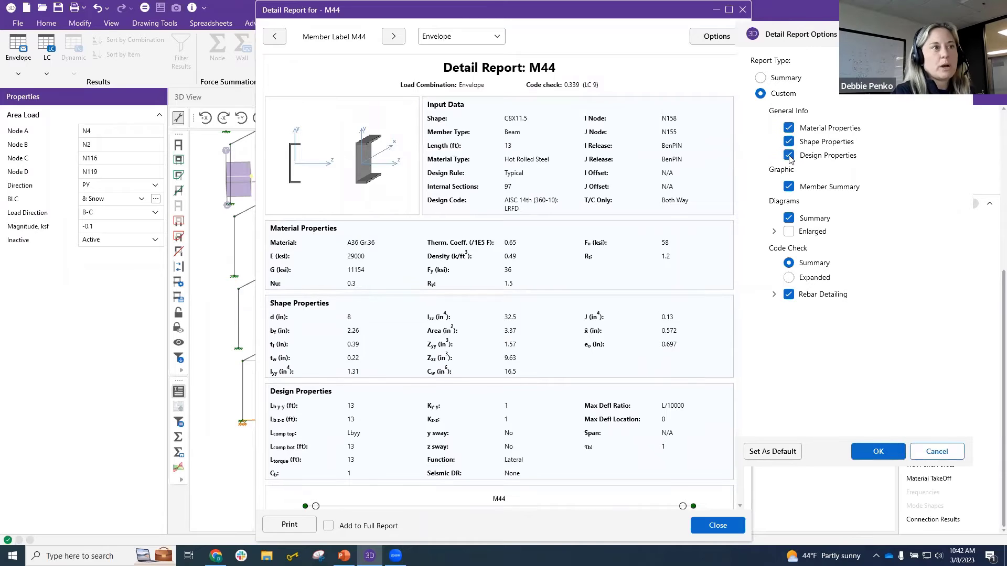
{"action": "left_click", "coordinate": [789, 141]}
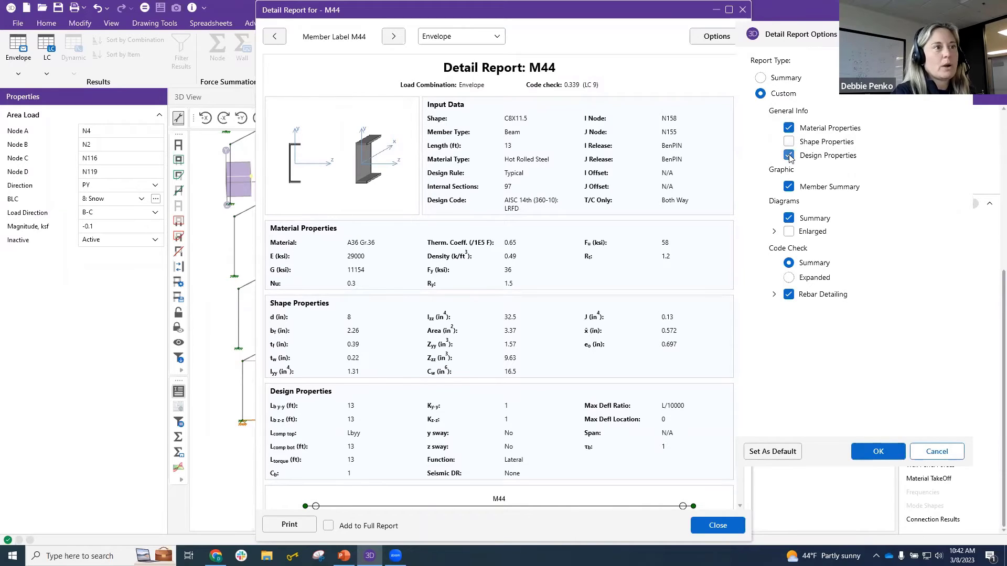
{"action": "left_click", "coordinate": [790, 128]}
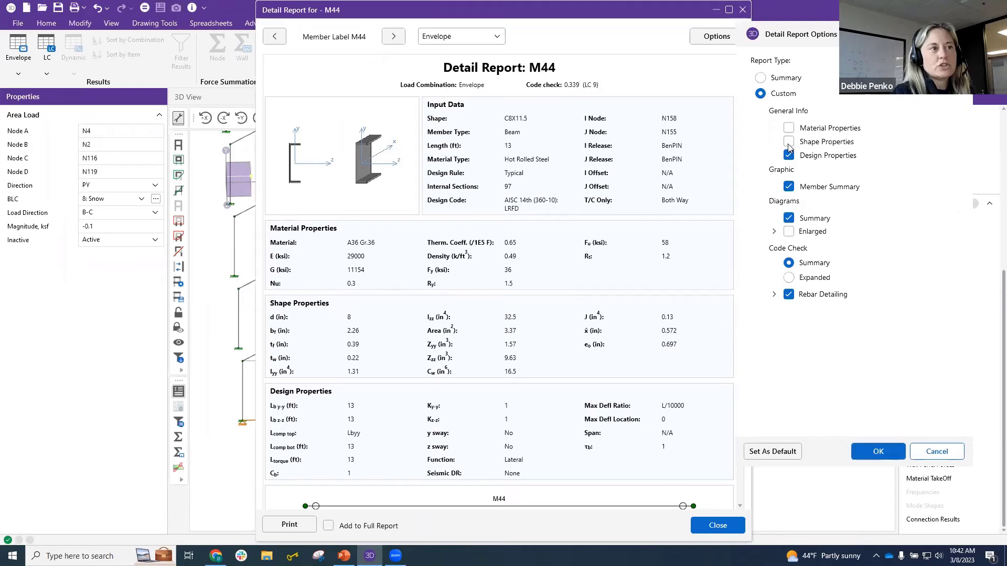
{"action": "left_click", "coordinate": [789, 188]}
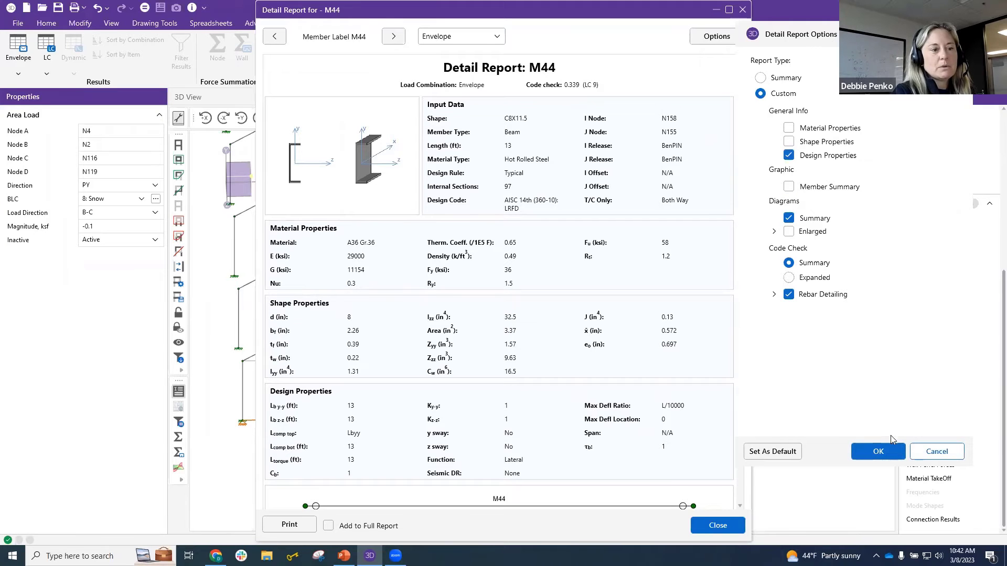
{"action": "left_click", "coordinate": [889, 449]}
{"action": "scroll", "coordinate": [642, 336], "scroll_direction": "down", "scroll_amount": 5}
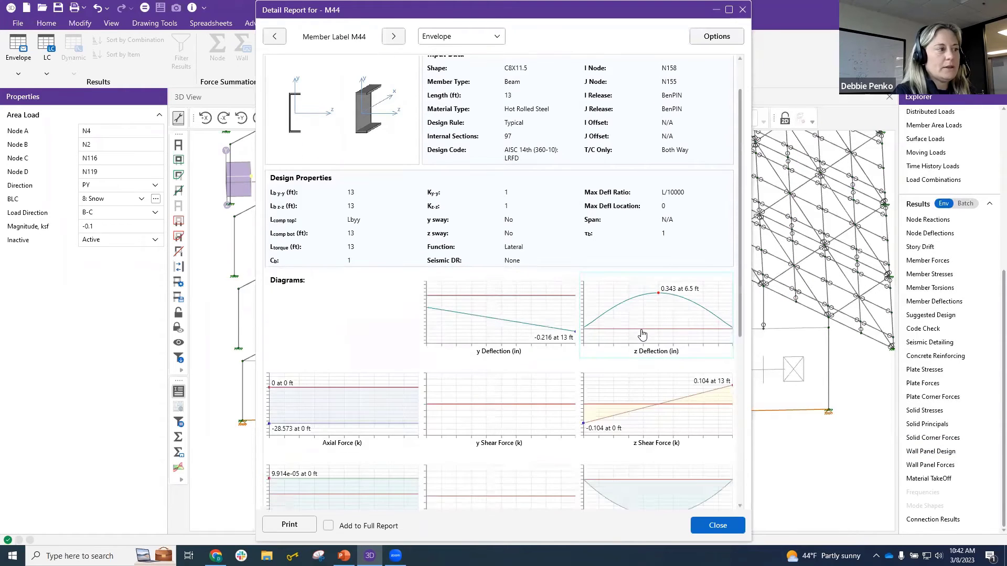
{"action": "scroll", "coordinate": [637, 332], "scroll_direction": "down", "scroll_amount": 3}
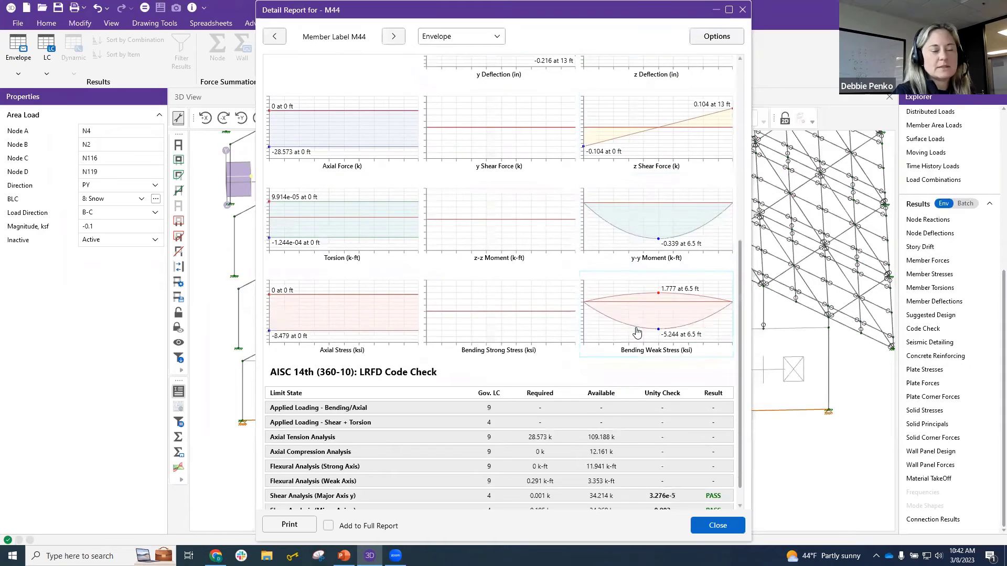
{"action": "scroll", "coordinate": [637, 332], "scroll_direction": "up", "scroll_amount": 4}
{"action": "scroll", "coordinate": [637, 332], "scroll_direction": "up", "scroll_amount": 4}
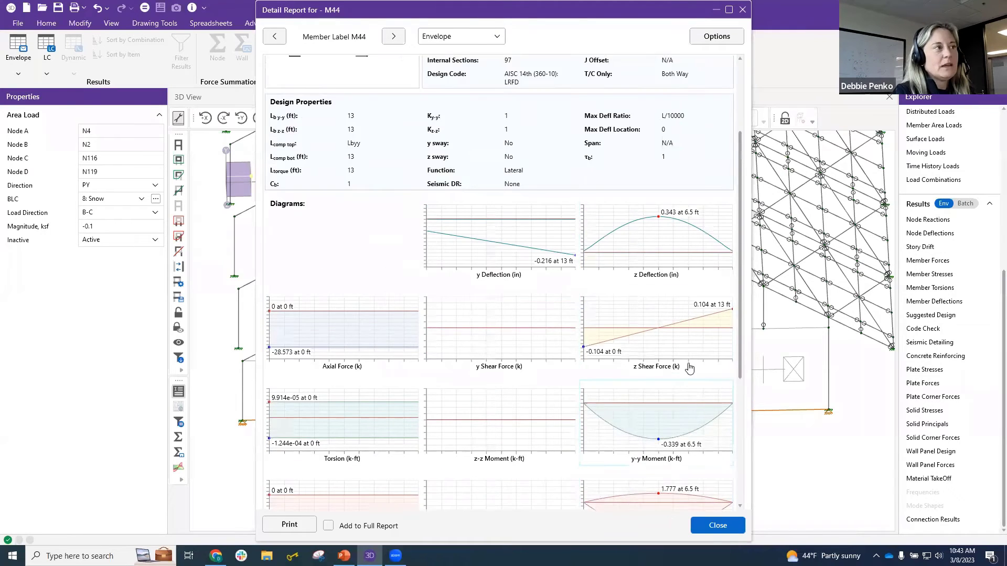
Step: Set the M44 detail report's code check to Expanded, apply the options and close the report
{"action": "left_click", "coordinate": [719, 38]}
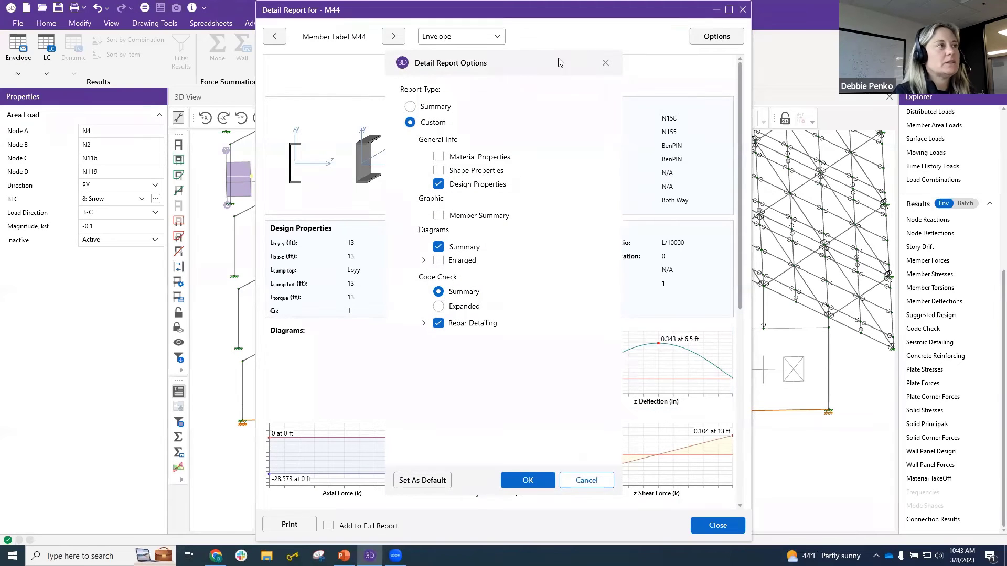
{"action": "left_click_drag", "start_coordinate": [553, 67], "coordinate": [892, 30]}
{"action": "left_click", "coordinate": [778, 270]}
{"action": "left_click", "coordinate": [866, 443]}
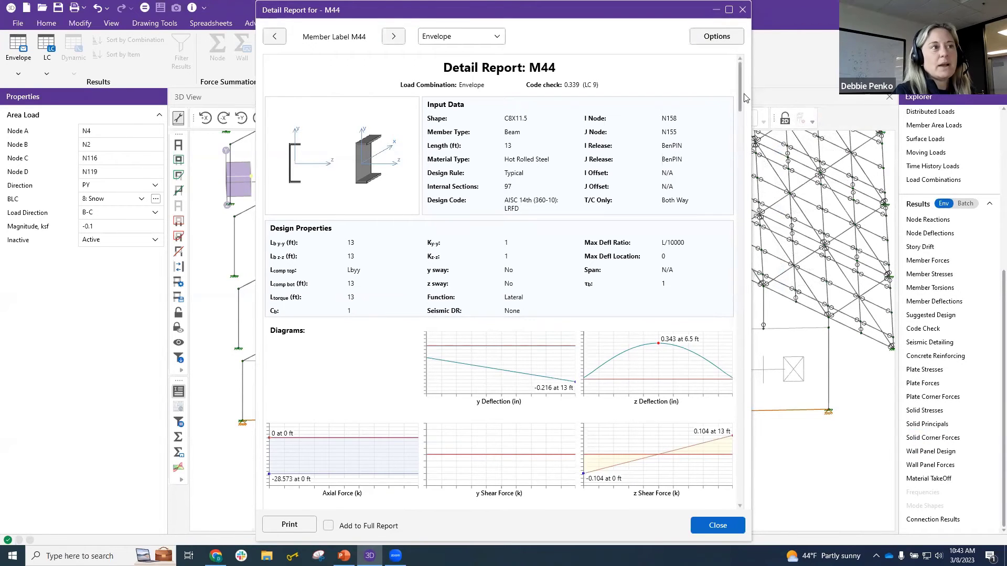
{"action": "left_click_drag", "start_coordinate": [739, 112], "coordinate": [733, 89]}
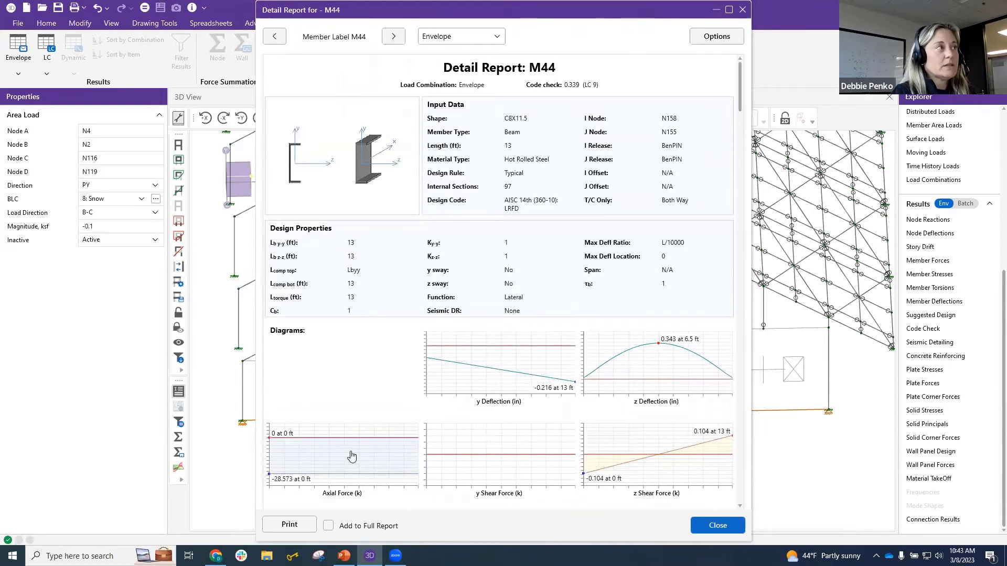
{"action": "left_click", "coordinate": [744, 10]}
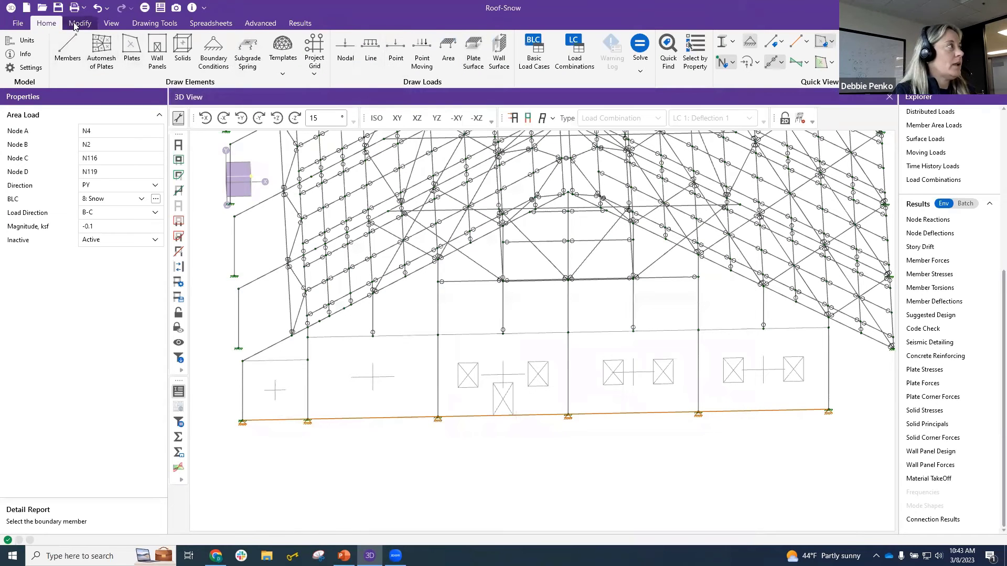
Step: Open report printing, display the available member detail reports and check their custom report options without changing them
{"action": "left_click", "coordinate": [83, 8]}
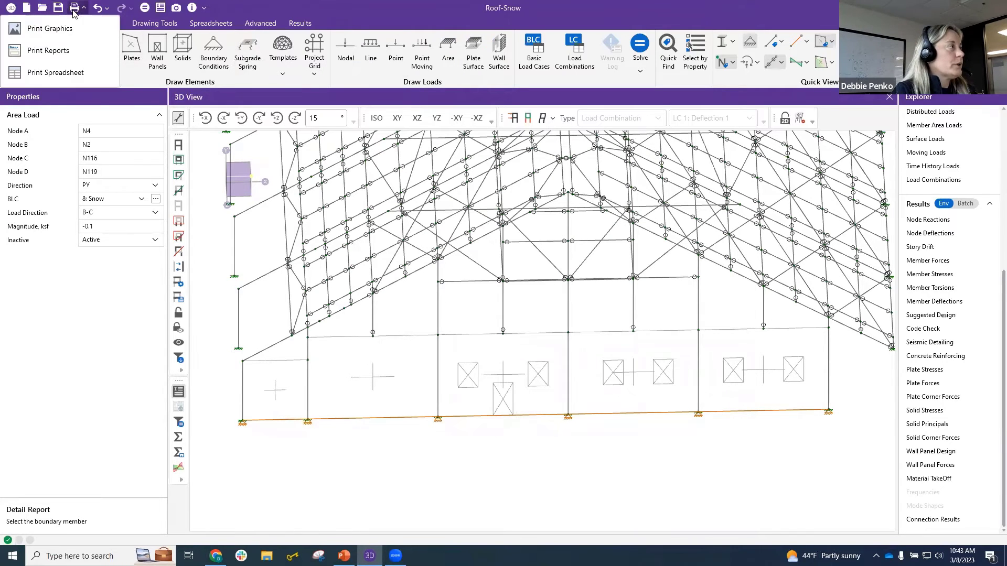
{"action": "left_click", "coordinate": [66, 58]}
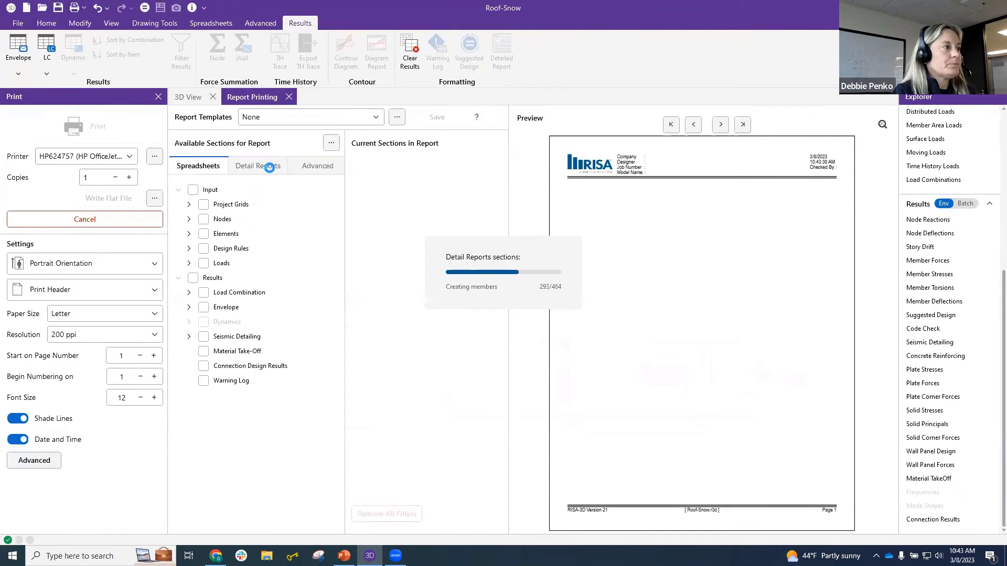
{"action": "left_click", "coordinate": [252, 165]}
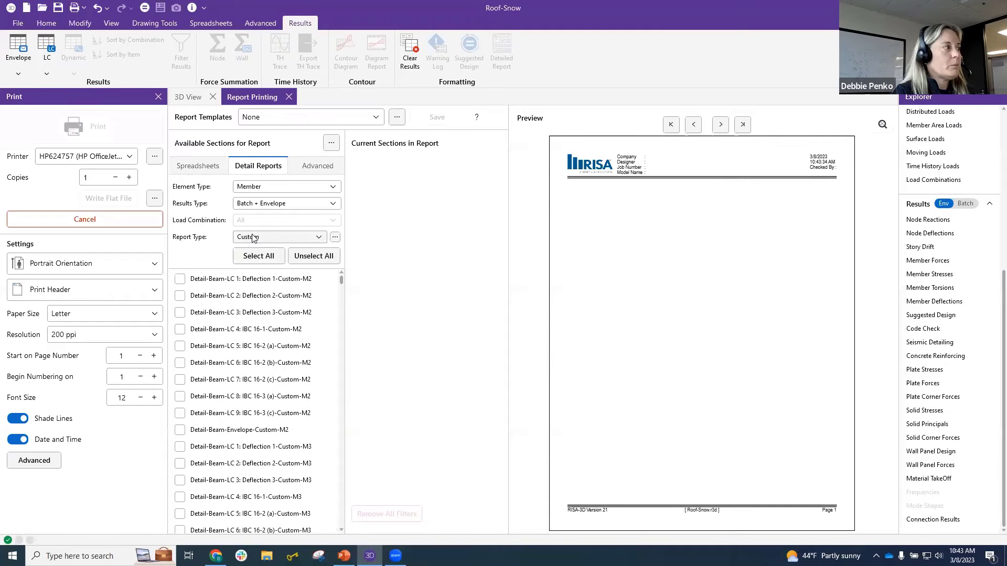
{"action": "left_click", "coordinate": [335, 238]}
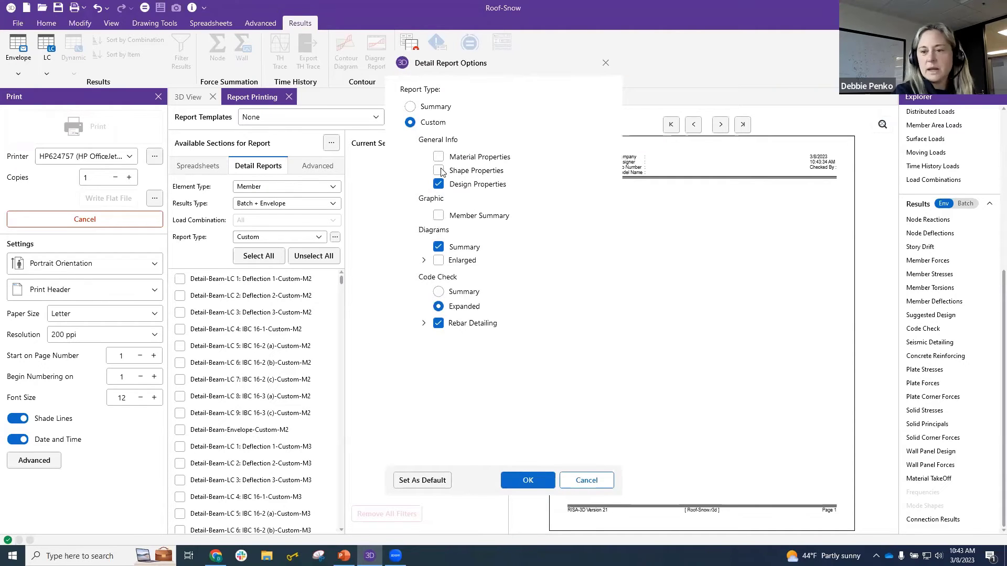
{"action": "left_click", "coordinate": [587, 480]}
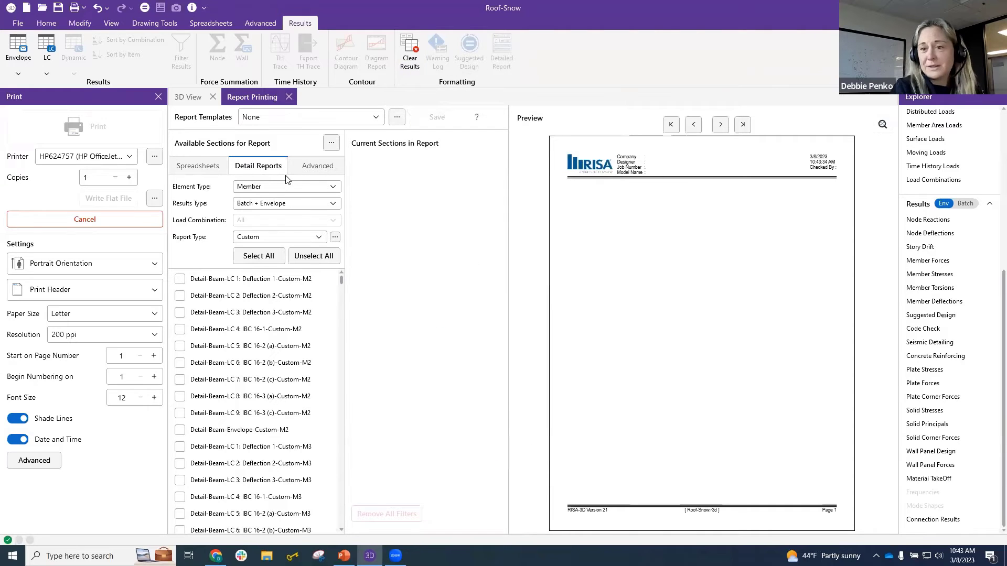
Step: Add the M2 detail report for LC 1: Deflection 1 to the printed report, recheck the custom options and close report printing
{"action": "left_click", "coordinate": [180, 279]}
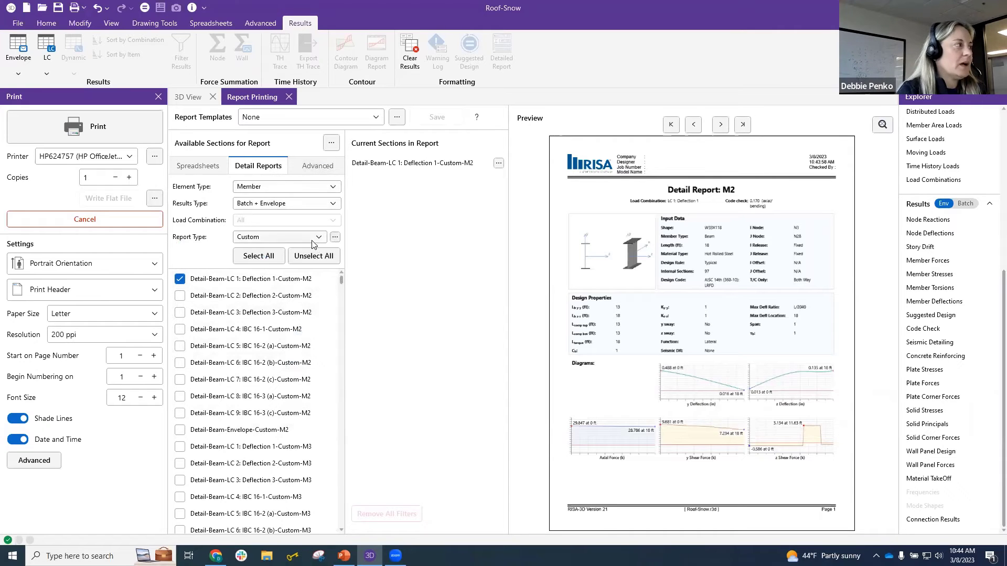
{"action": "left_click", "coordinate": [334, 237]}
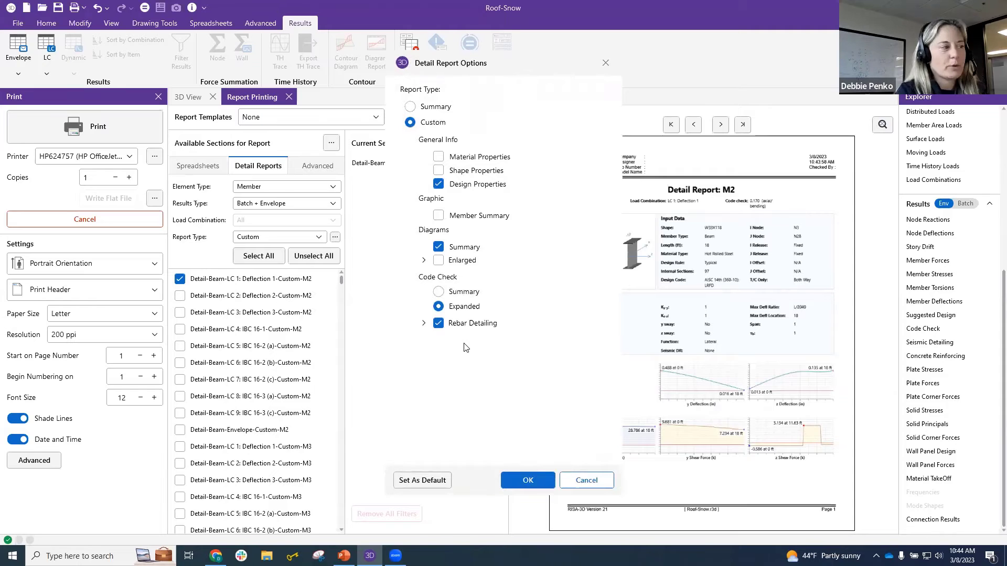
{"action": "left_click", "coordinate": [582, 481]}
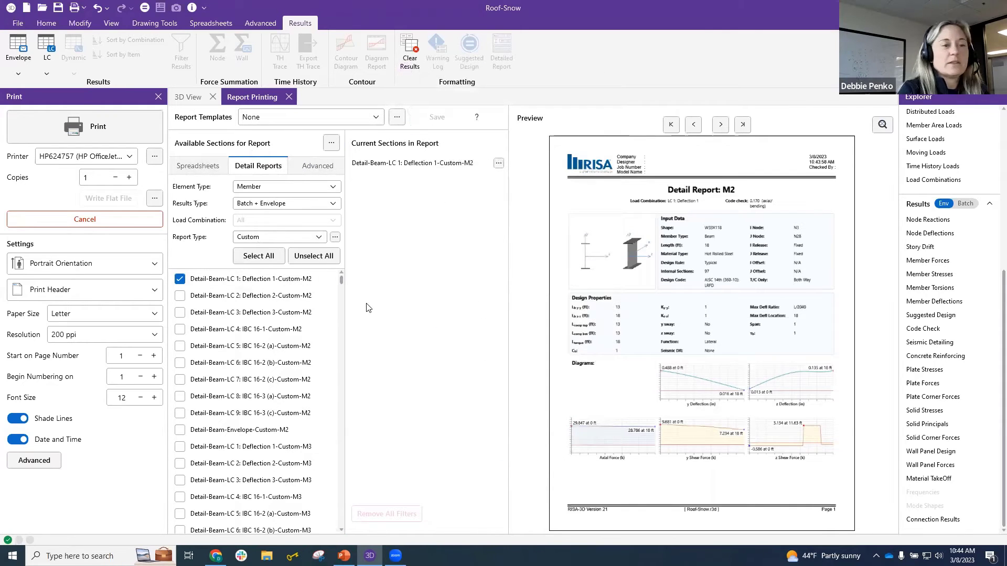
{"action": "left_click", "coordinate": [289, 97]}
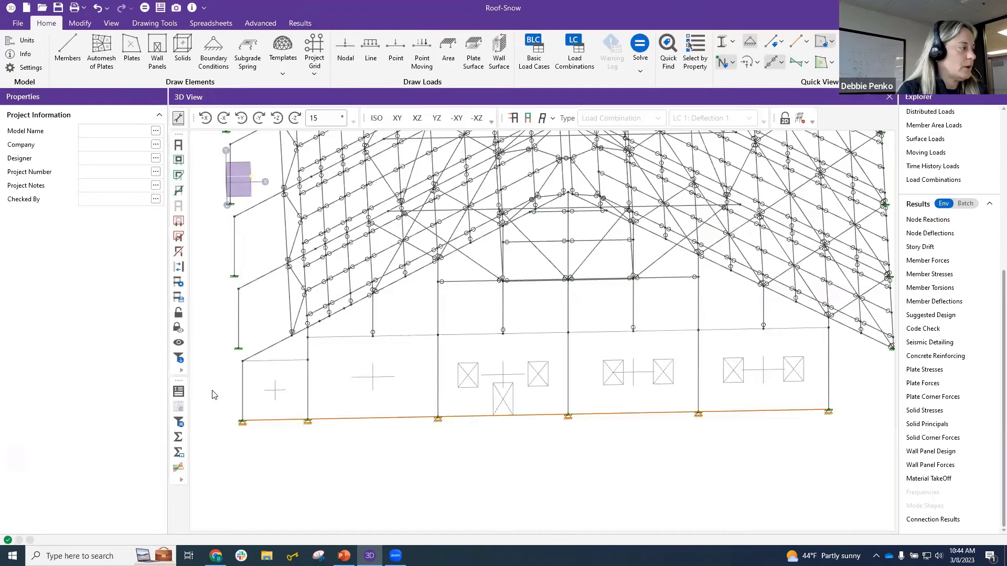
Step: Open the detail report for beam M41, examine its expanded code check, add it to the full report and close it
{"action": "left_click", "coordinate": [178, 392]}
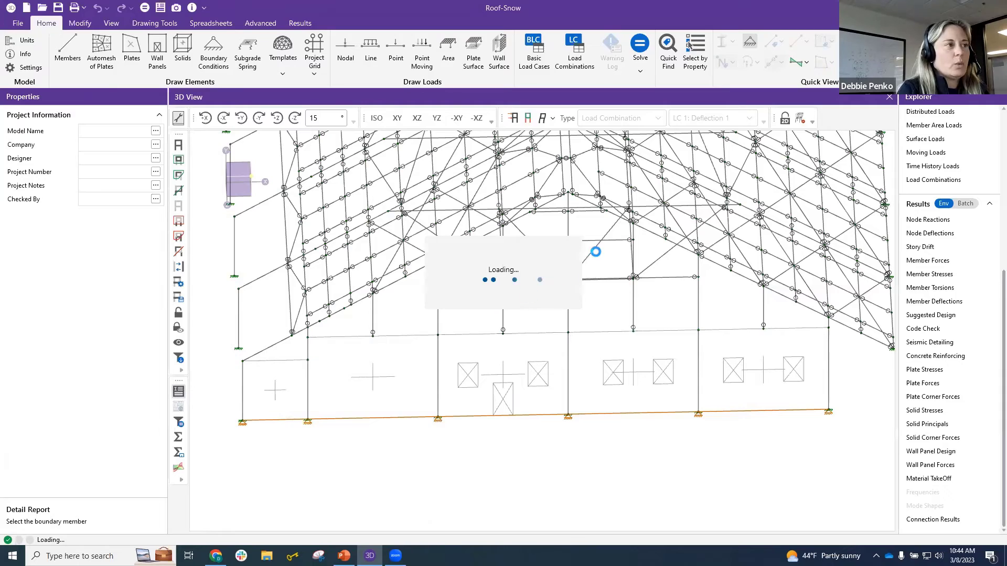
{"action": "left_click", "coordinate": [518, 416]}
{"action": "left_click_drag", "start_coordinate": [740, 88], "coordinate": [714, 421]}
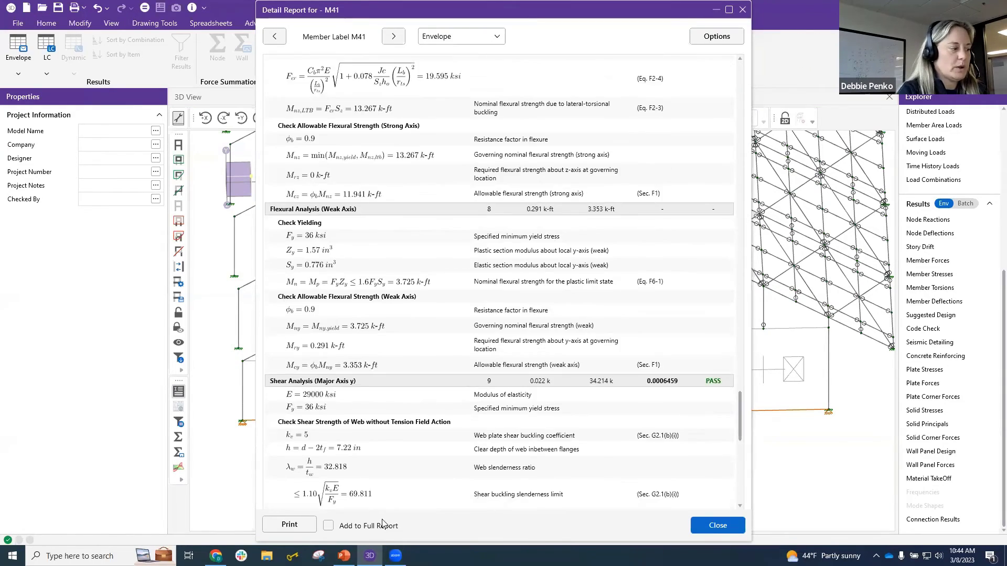
{"action": "left_click", "coordinate": [328, 526]}
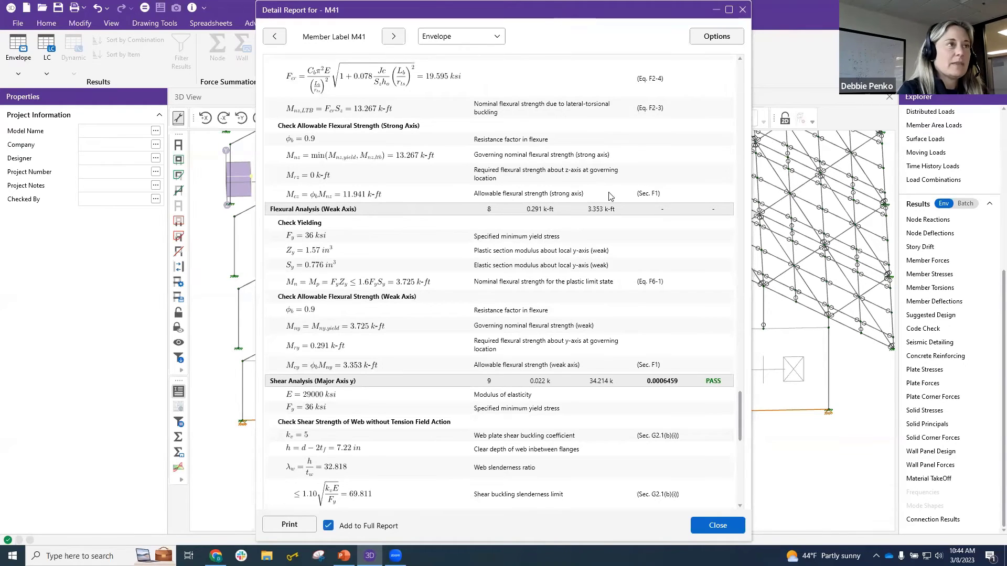
{"action": "left_click", "coordinate": [727, 524]}
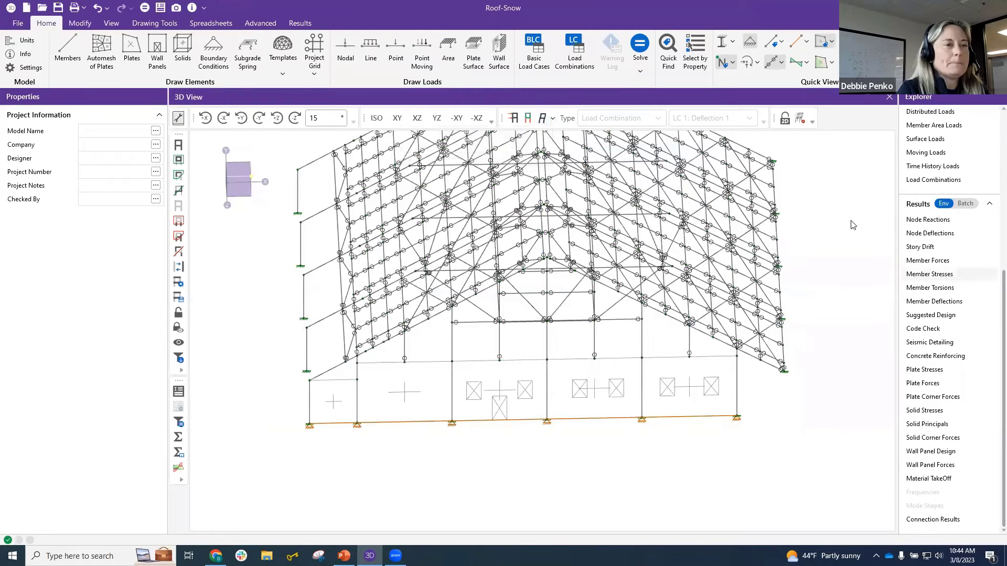
Step: Display the model's deflected shape for load combination LC 1: Deflection 1
{"action": "left_click", "coordinate": [542, 118]}
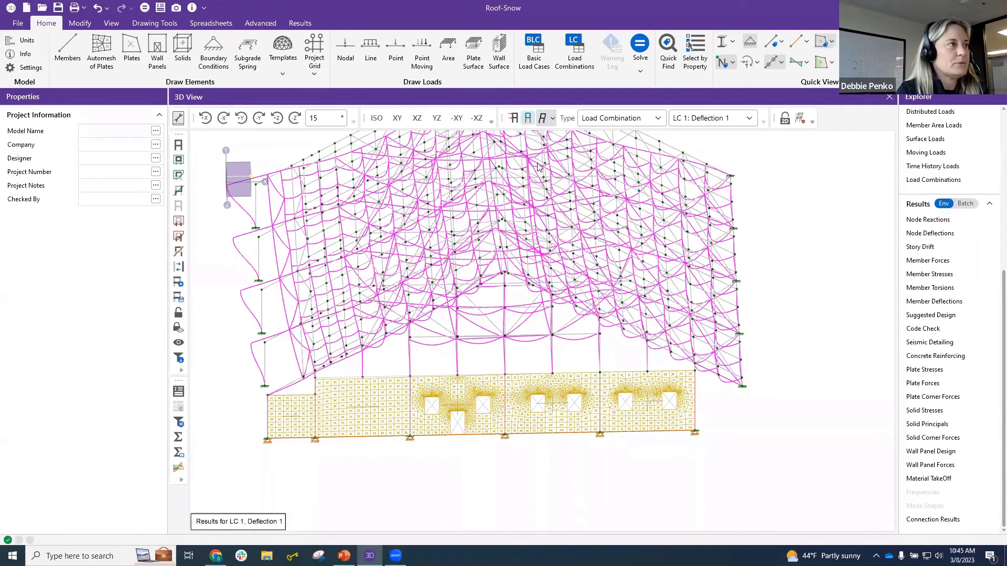
{"action": "scroll", "coordinate": [411, 410], "scroll_direction": "up", "scroll_amount": 3}
{"action": "scroll", "coordinate": [412, 411], "scroll_direction": "up", "scroll_amount": 1}
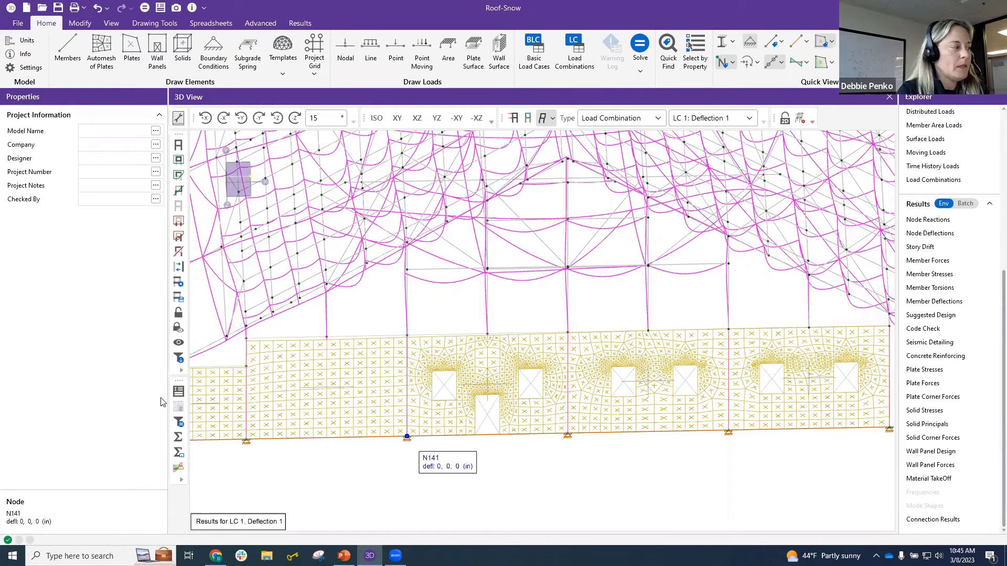
Step: Review the detail report for column M30 and its enlarged axial force diagram, closing both windows when finished
{"action": "left_click", "coordinate": [407, 319]}
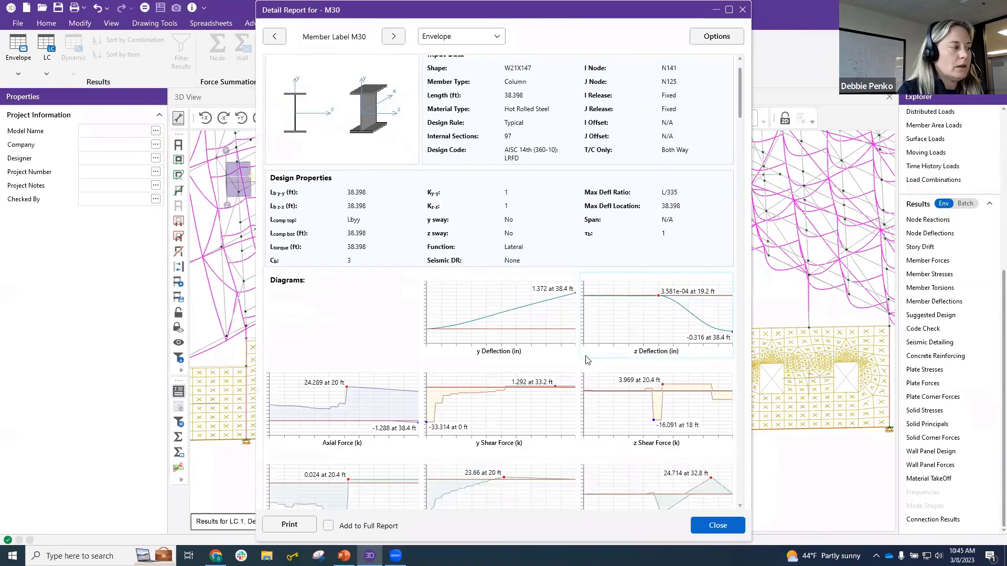
{"action": "scroll", "coordinate": [367, 362], "scroll_direction": "down", "scroll_amount": 3}
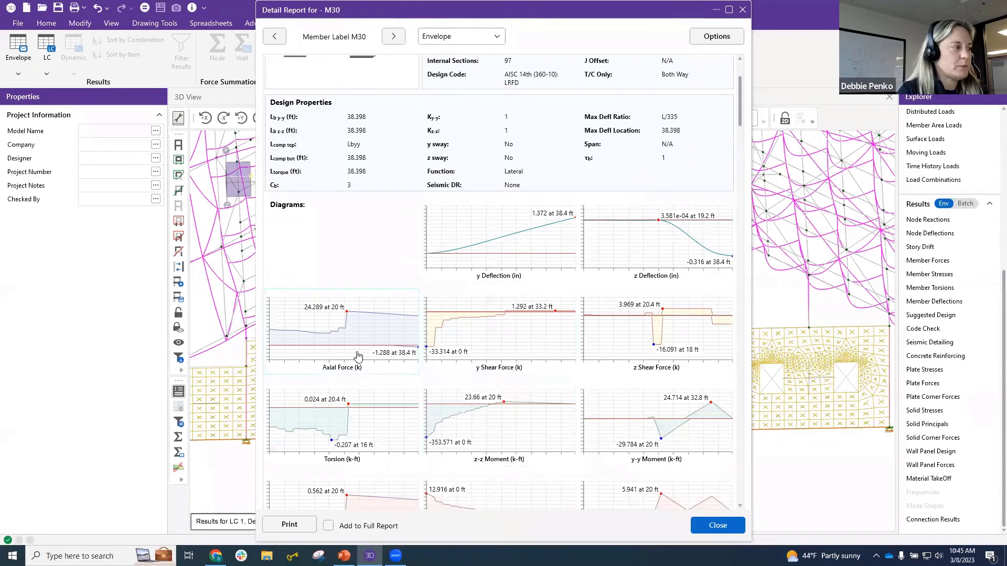
{"action": "left_click", "coordinate": [326, 340]}
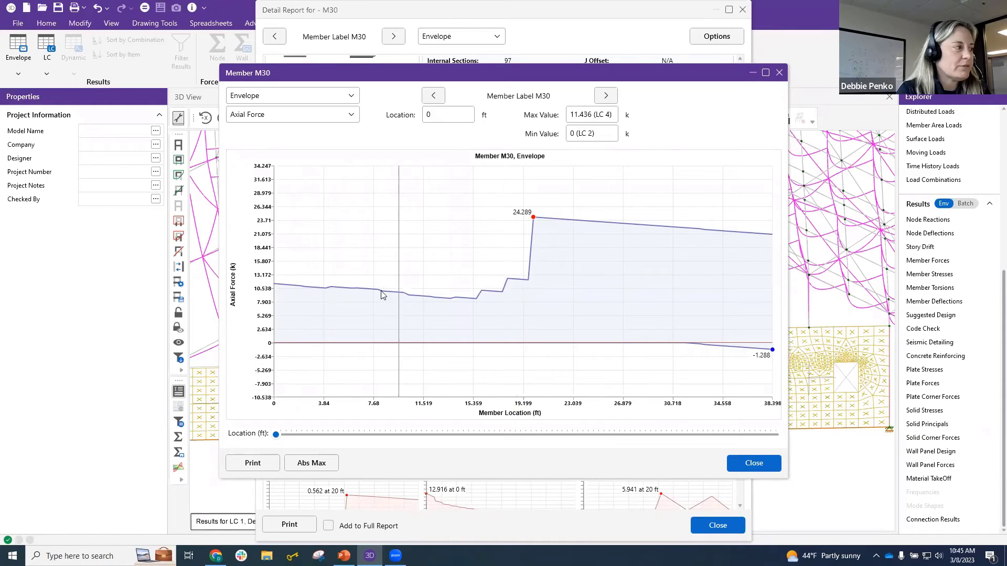
{"action": "left_click", "coordinate": [752, 464]}
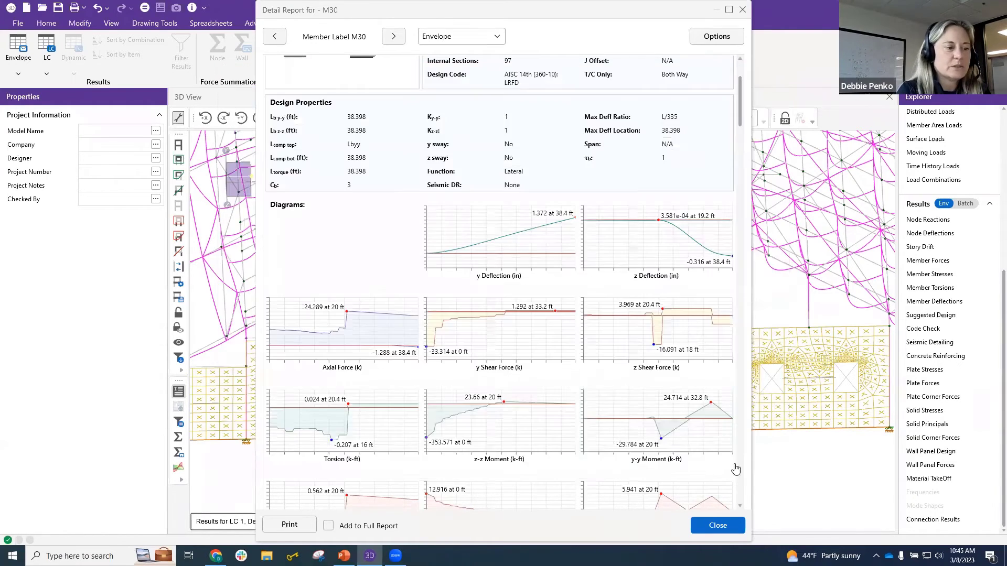
{"action": "left_click", "coordinate": [717, 525]}
Step: Turn off the deflected shape display and select wall panel WP2
{"action": "scroll", "coordinate": [410, 431], "scroll_direction": "up", "scroll_amount": 3}
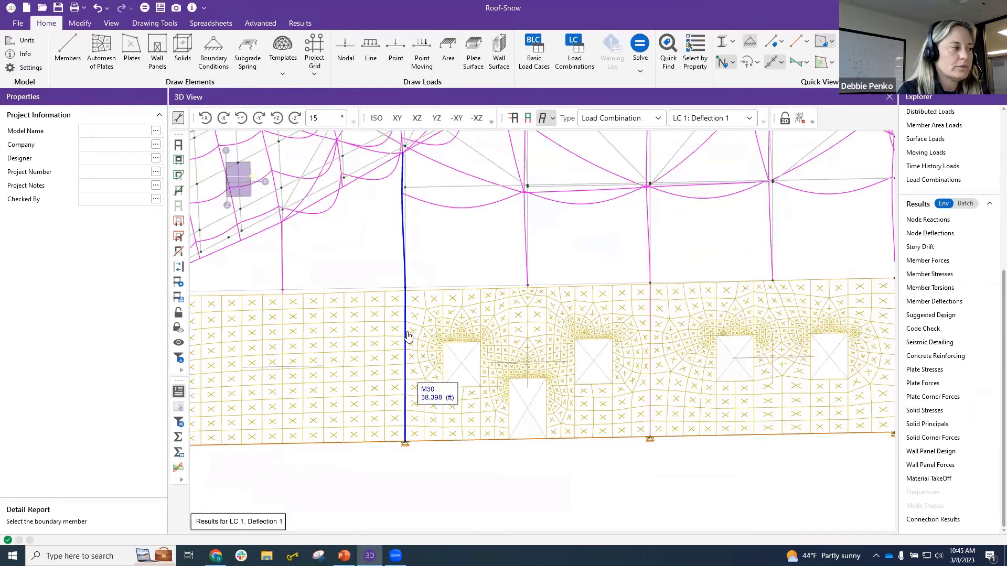
{"action": "scroll", "coordinate": [518, 443], "scroll_direction": "down", "scroll_amount": 4}
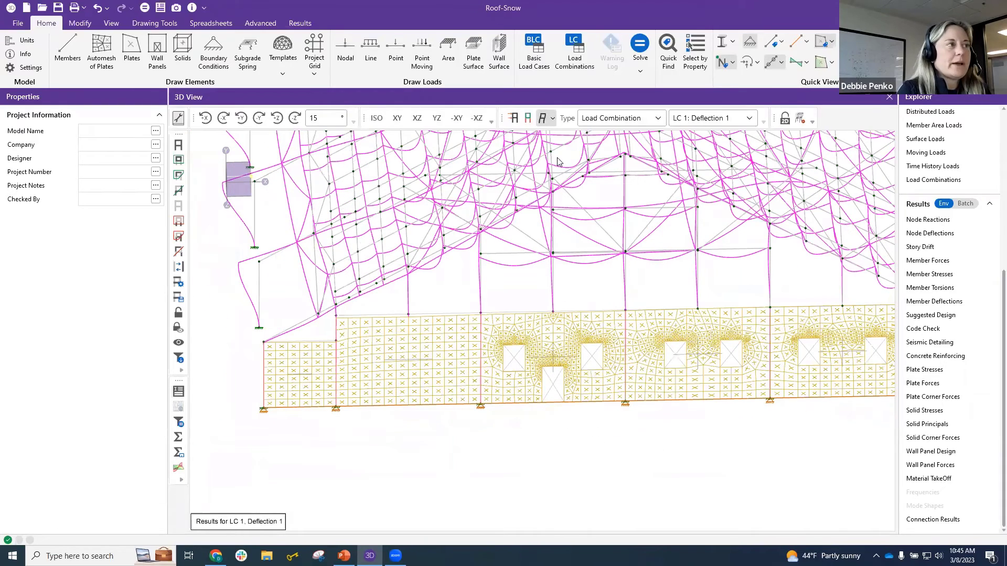
{"action": "left_click", "coordinate": [542, 119]}
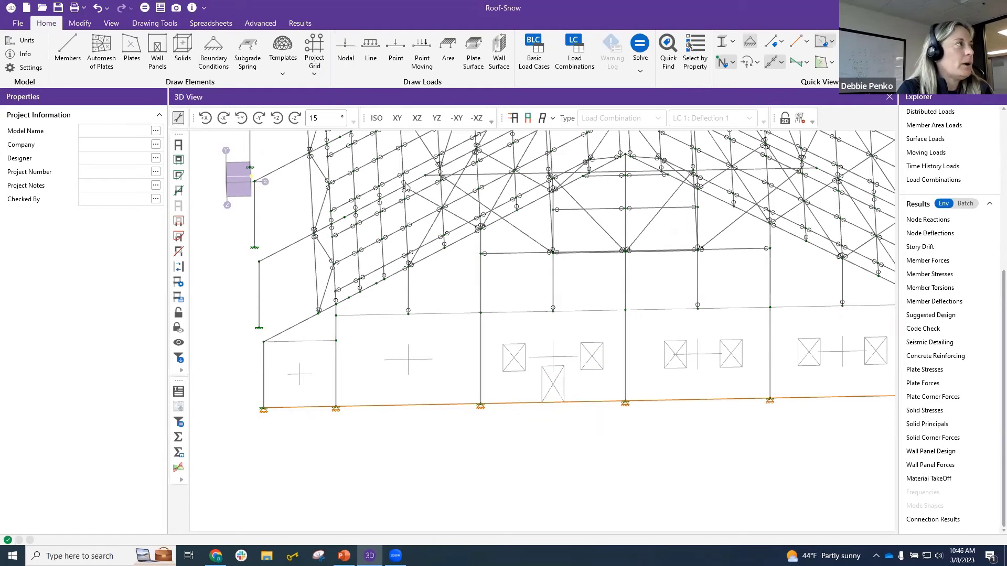
{"action": "left_click", "coordinate": [626, 324]}
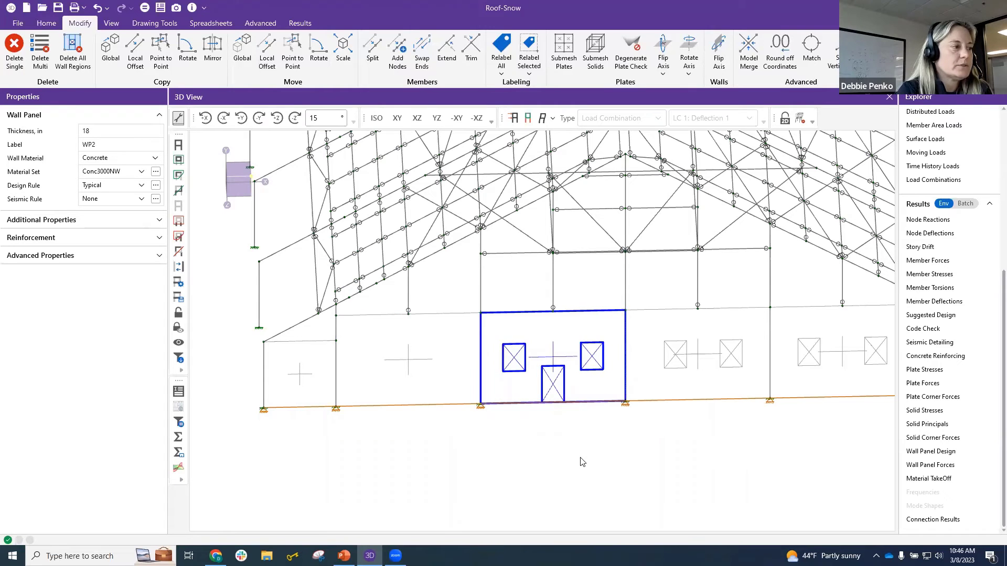
Step: Clear the results and copy the column at WP2's edge with a local z offset of 0.5 ft
{"action": "scroll", "coordinate": [574, 447], "scroll_direction": "up", "scroll_amount": 1}
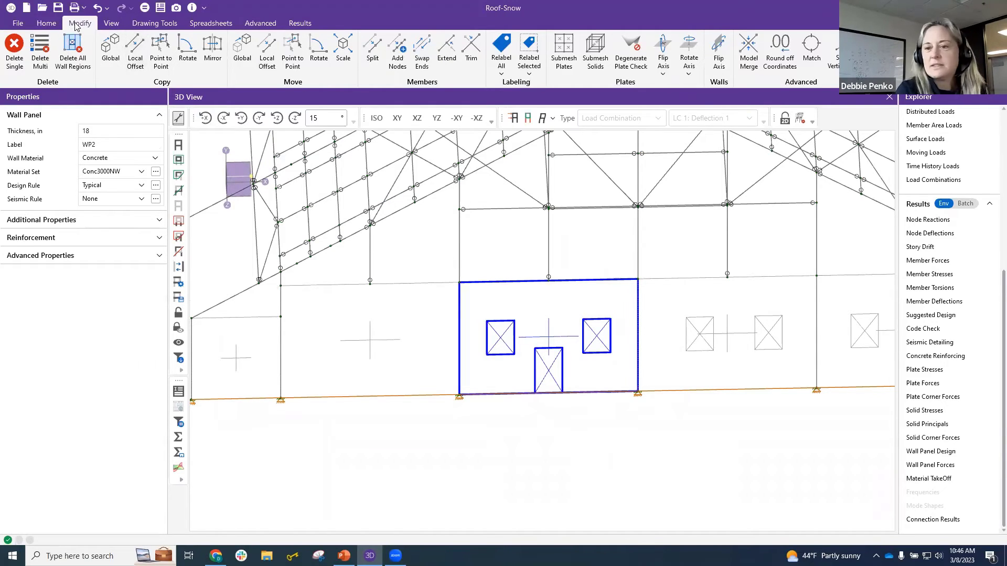
{"action": "left_click", "coordinate": [135, 49]}
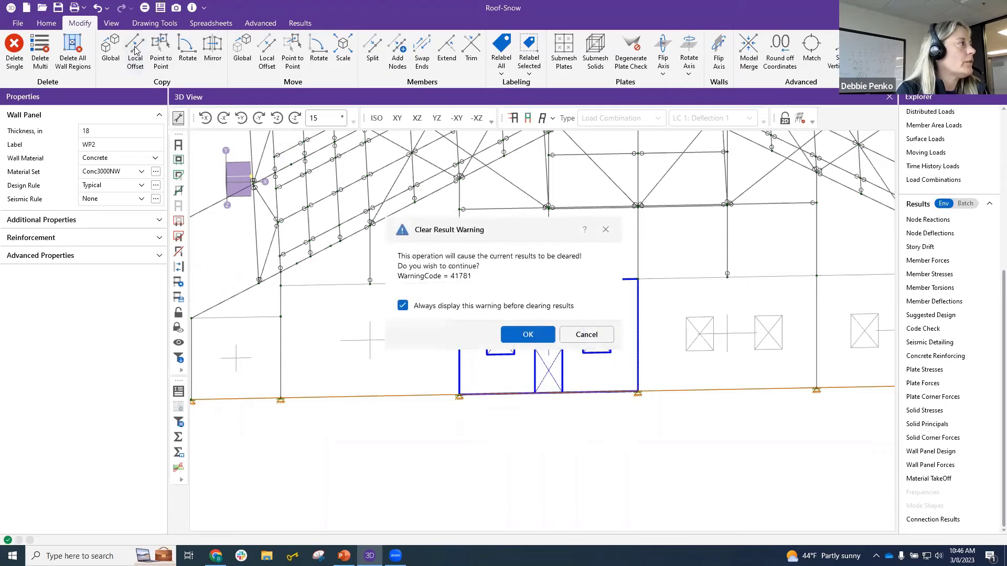
{"action": "left_click", "coordinate": [527, 334]}
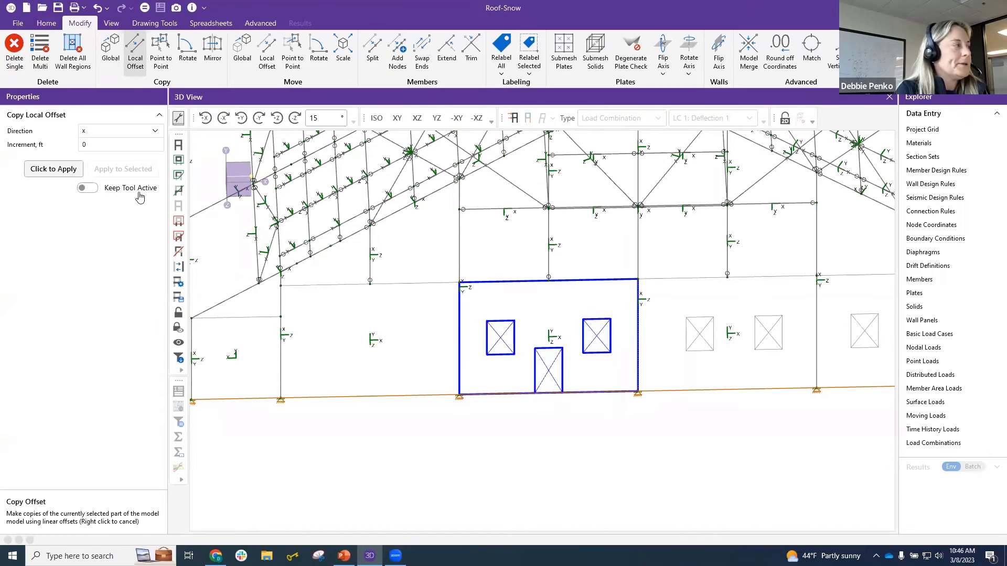
{"action": "left_click", "coordinate": [96, 132]}
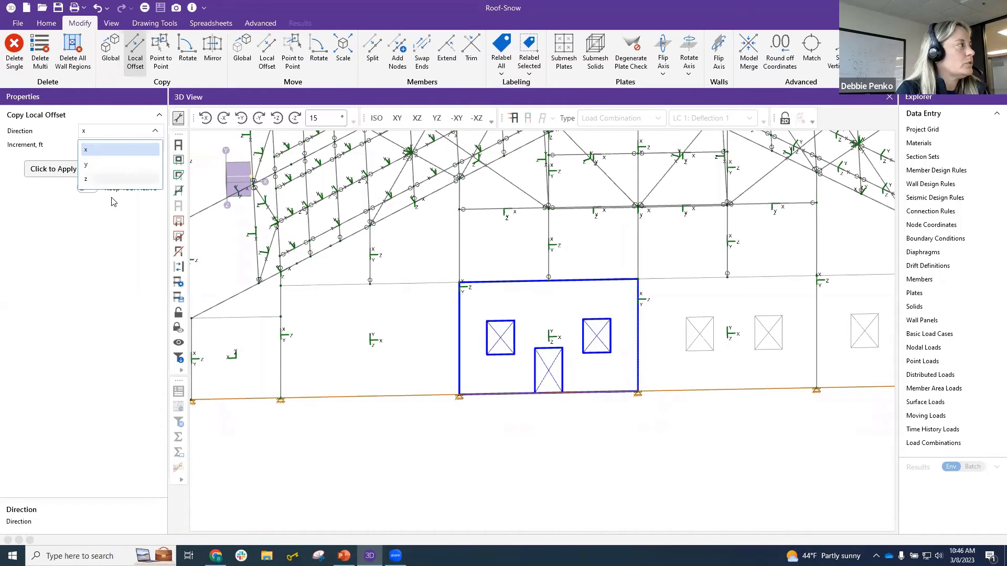
{"action": "left_click", "coordinate": [110, 179]}
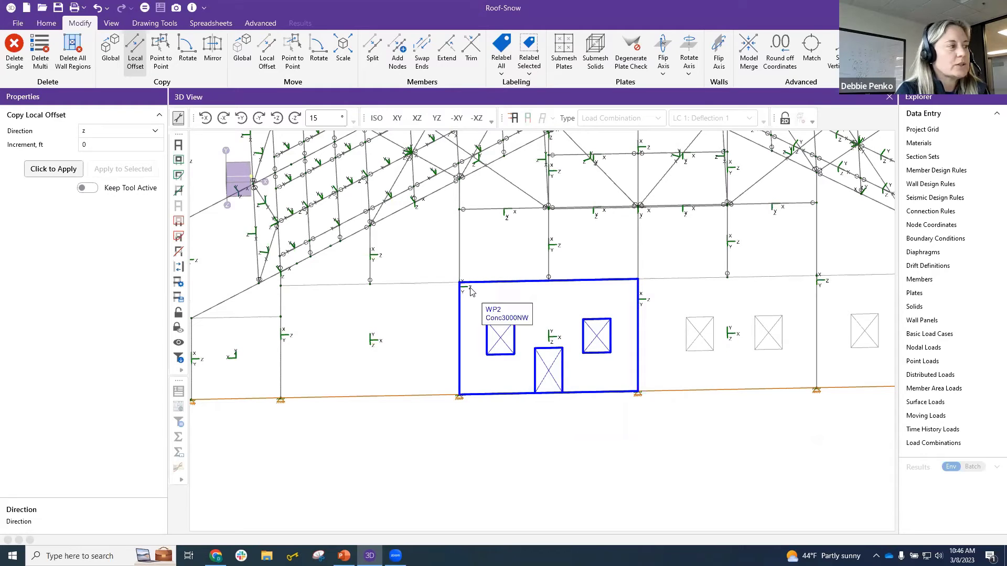
{"action": "double_click", "coordinate": [111, 145]}
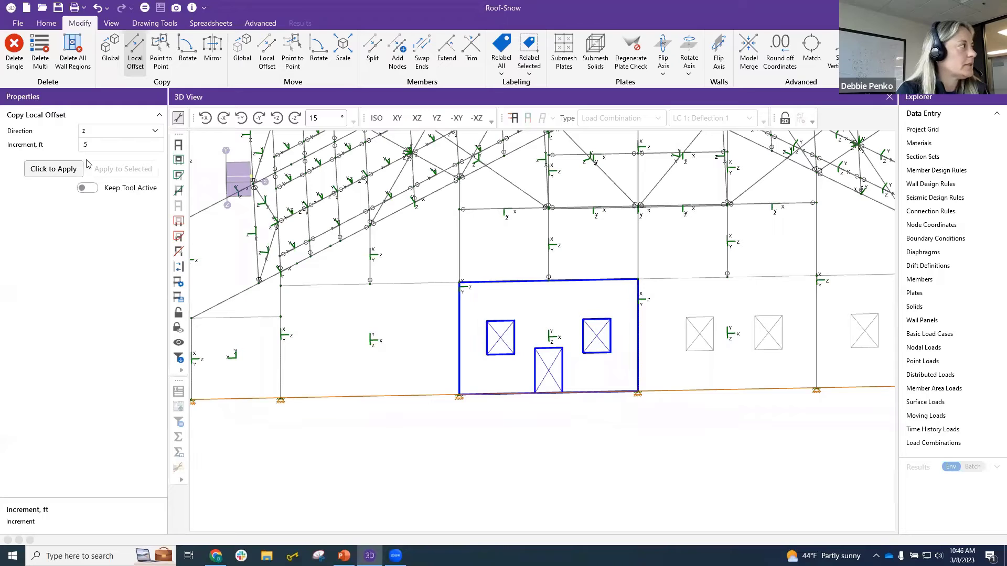
{"action": "left_click", "coordinate": [53, 169]}
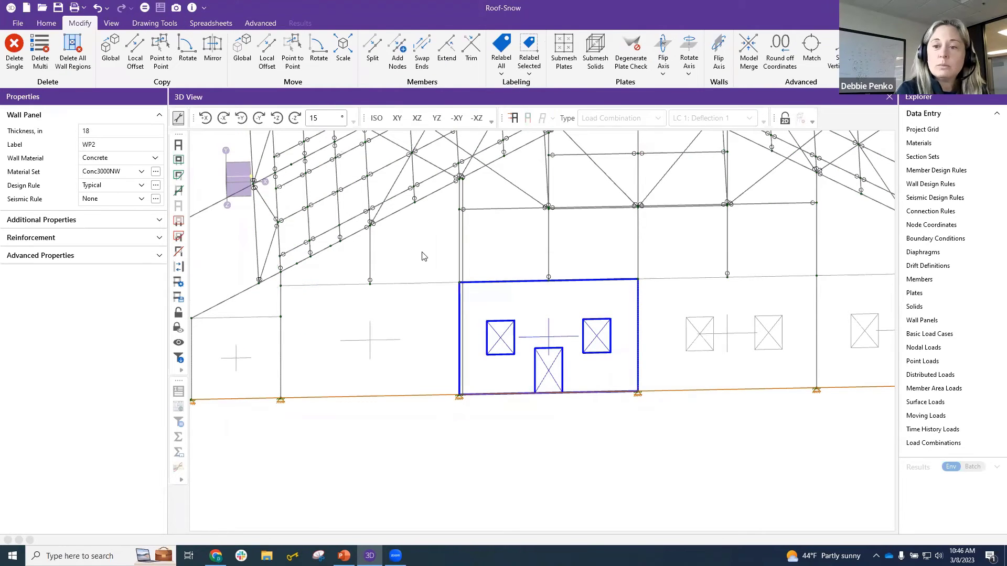
Step: Copy the same column at WP2's edge with a local z offset of -0.5 ft
{"action": "scroll", "coordinate": [488, 262], "scroll_direction": "up", "scroll_amount": 2}
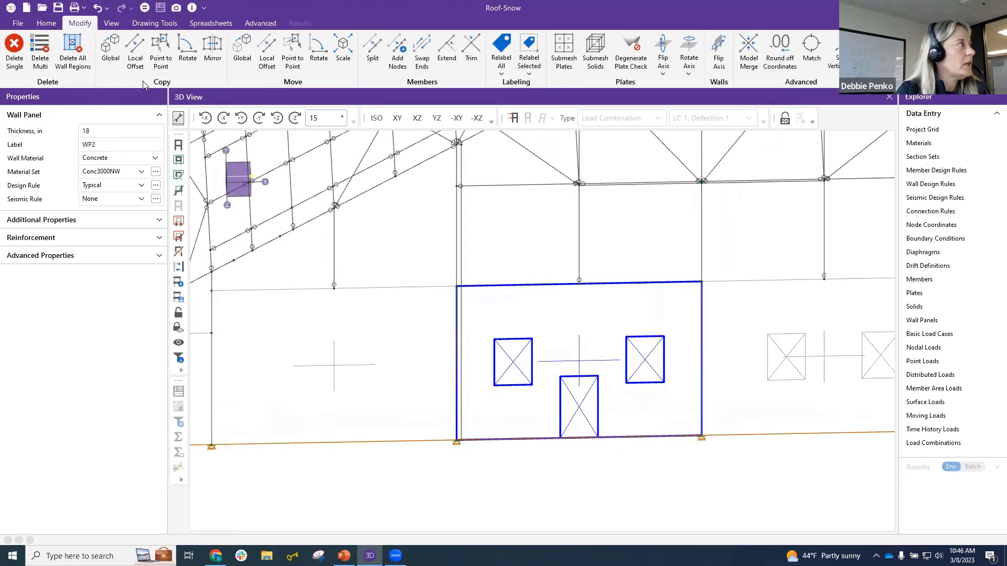
{"action": "left_click", "coordinate": [135, 52]}
{"action": "left_click", "coordinate": [84, 144]}
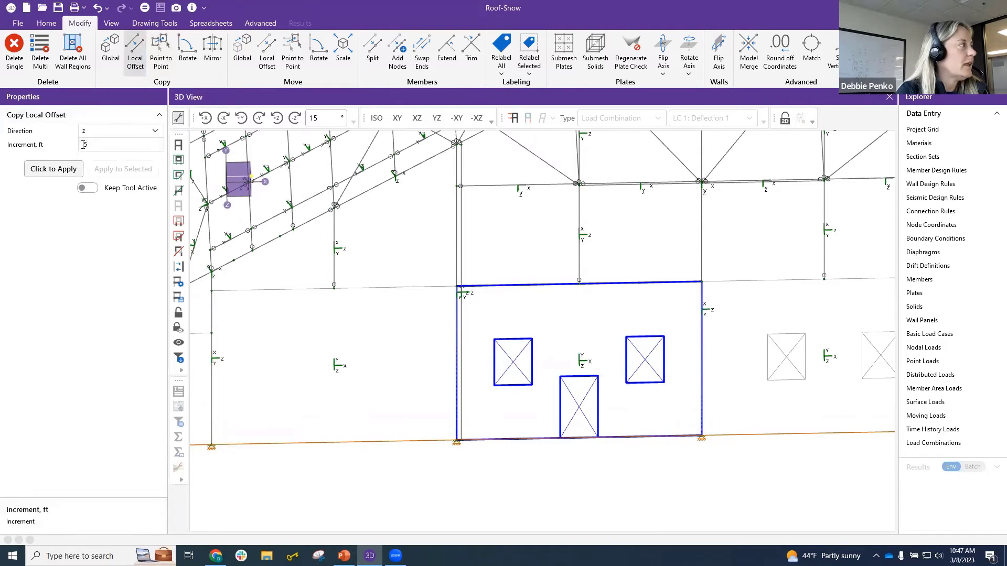
{"action": "type", "text": "-"}
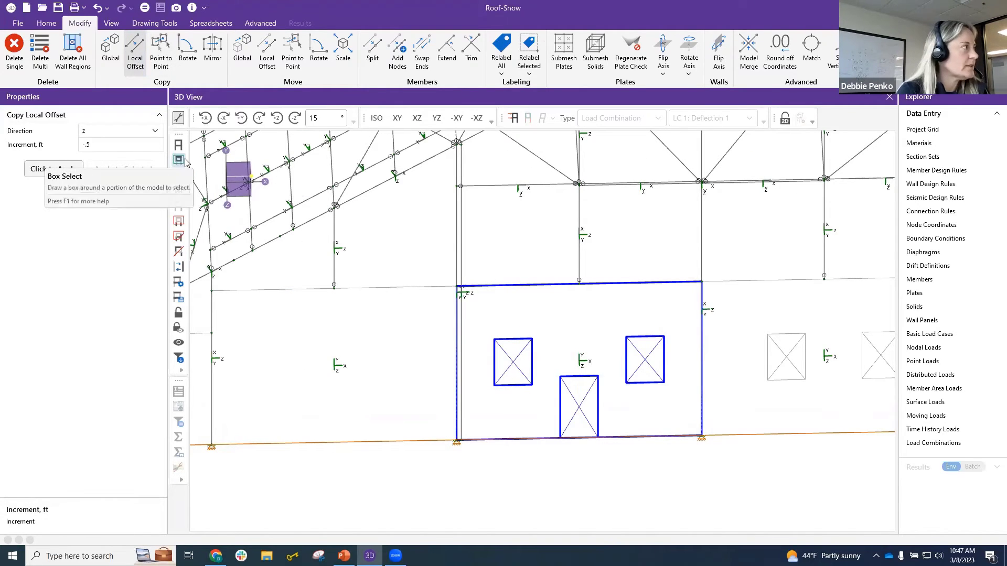
{"action": "left_click", "coordinate": [54, 173]}
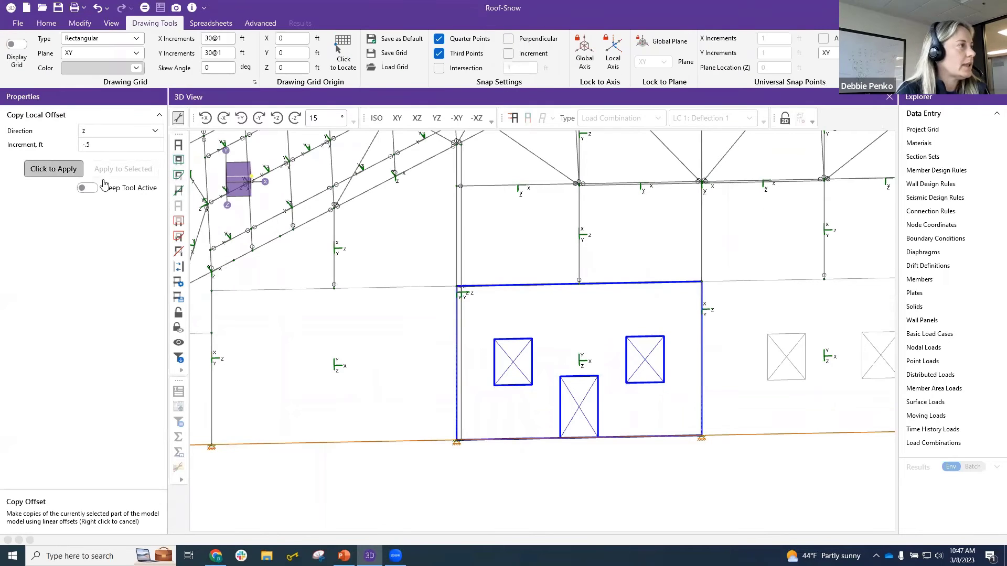
{"action": "left_click", "coordinate": [456, 246]}
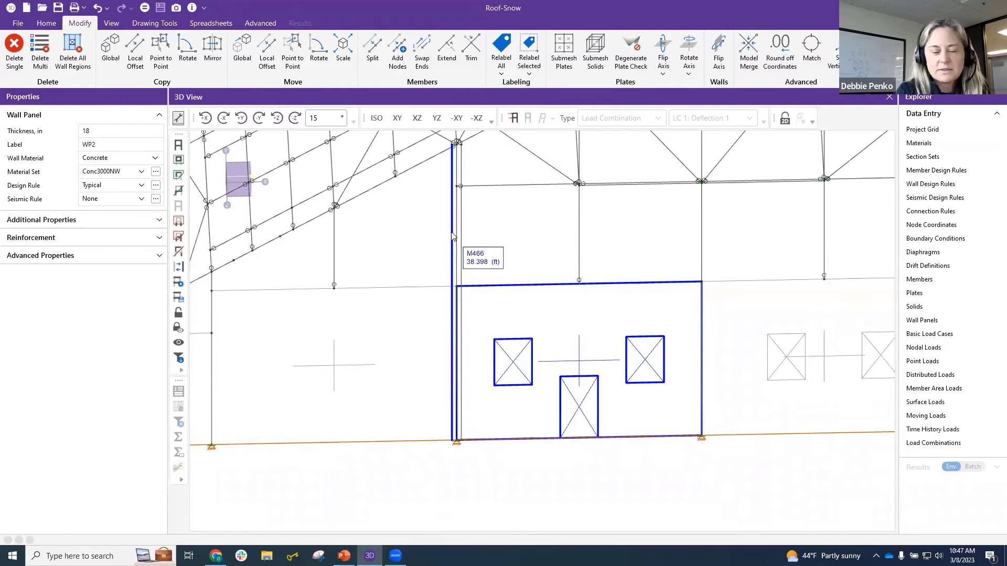
Step: Set up a new member with General material, defined by section set RIGID
{"action": "scroll", "coordinate": [455, 303], "scroll_direction": "up", "scroll_amount": 1}
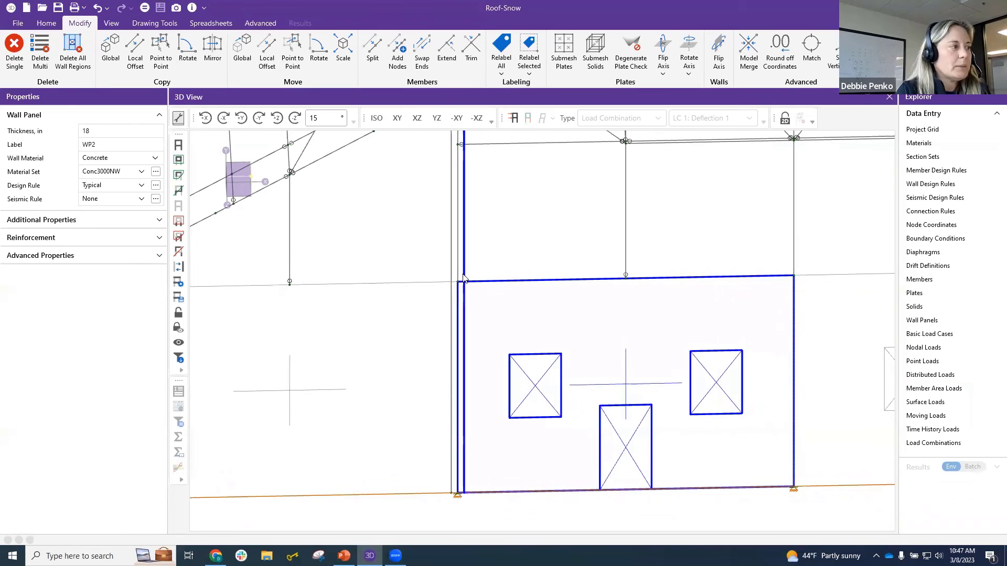
{"action": "left_click", "coordinate": [48, 24]}
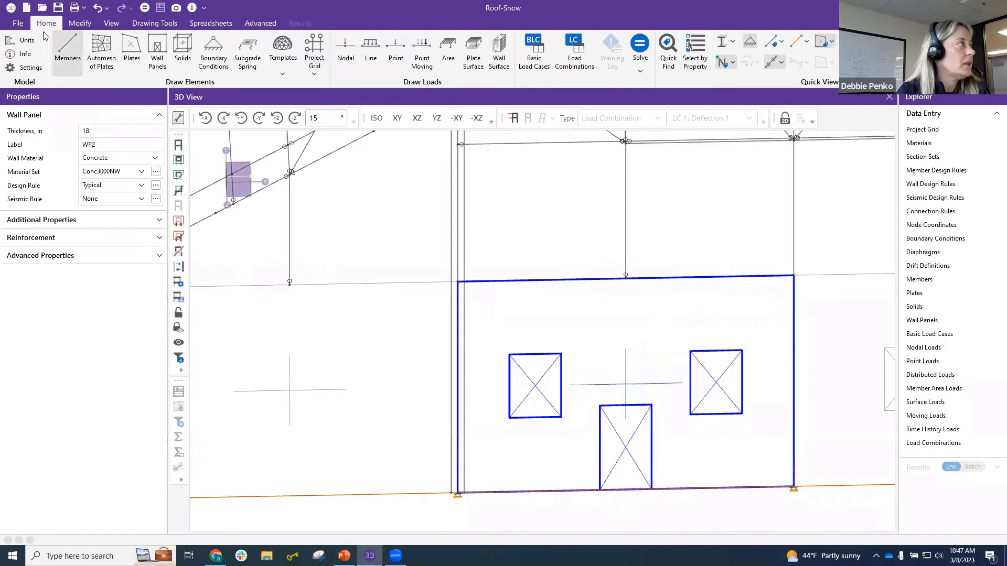
{"action": "left_click", "coordinate": [67, 46]}
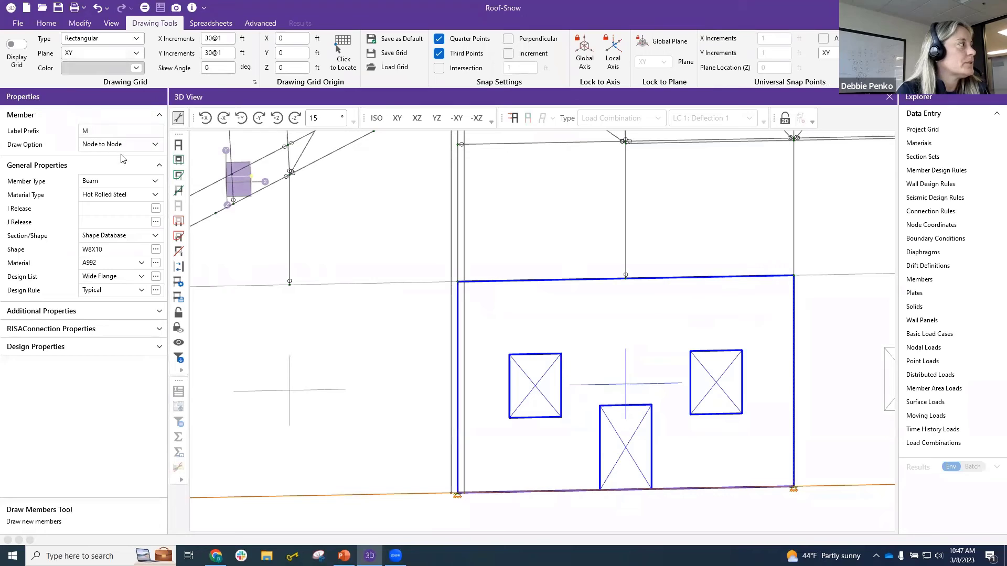
{"action": "left_click", "coordinate": [137, 195]}
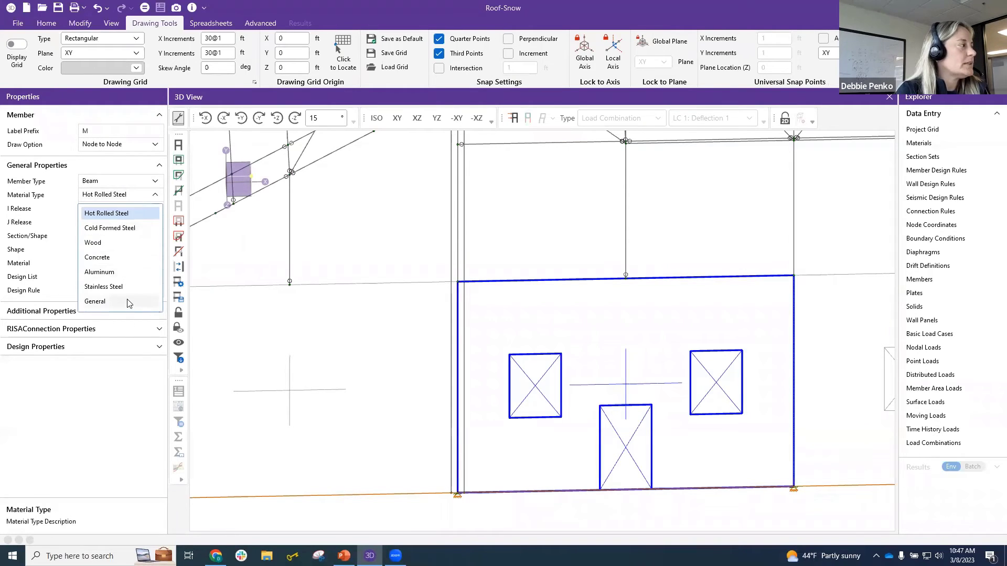
{"action": "left_click", "coordinate": [131, 303]}
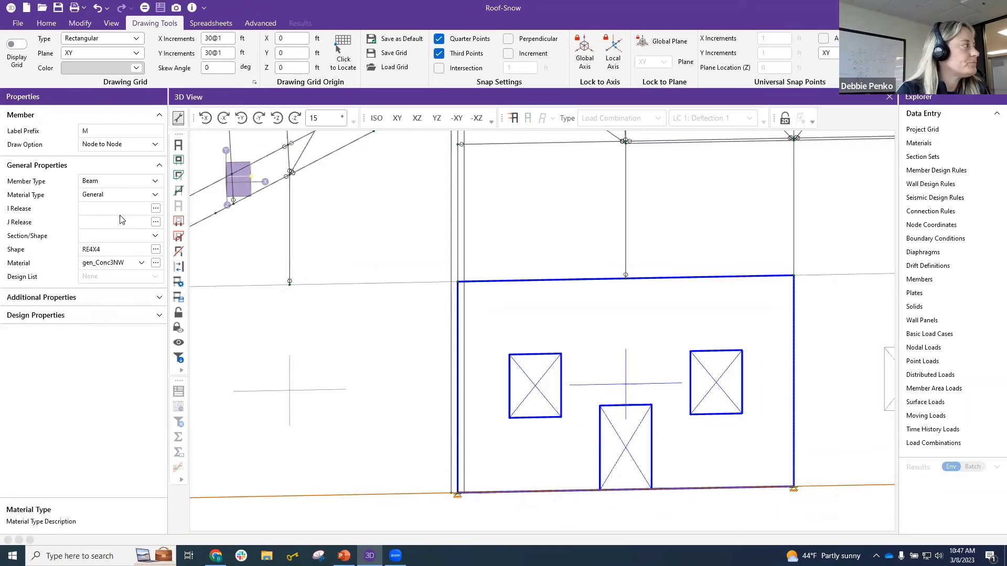
{"action": "left_click", "coordinate": [137, 235]}
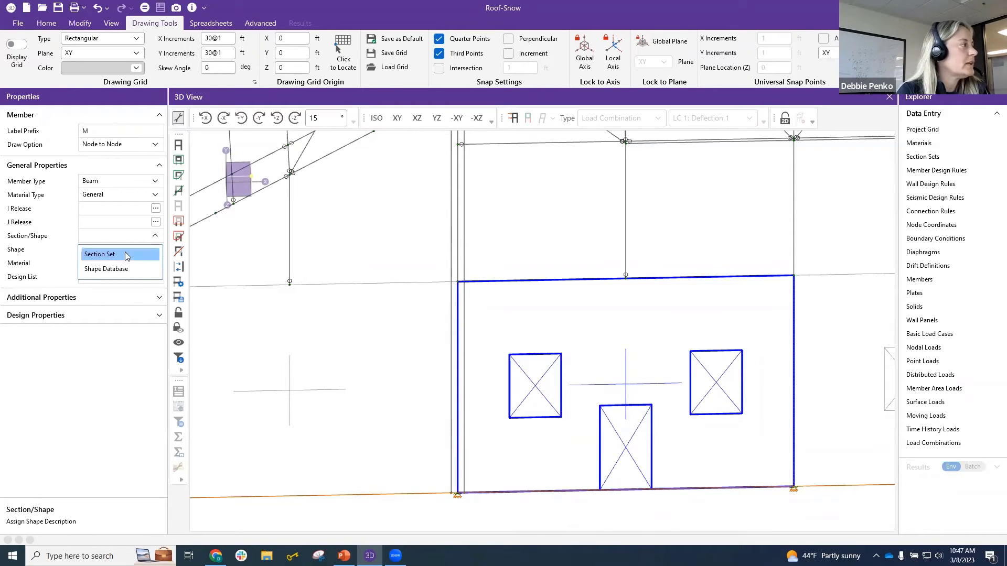
{"action": "left_click", "coordinate": [120, 252]}
{"action": "left_click", "coordinate": [119, 251]}
{"action": "left_click", "coordinate": [115, 282]}
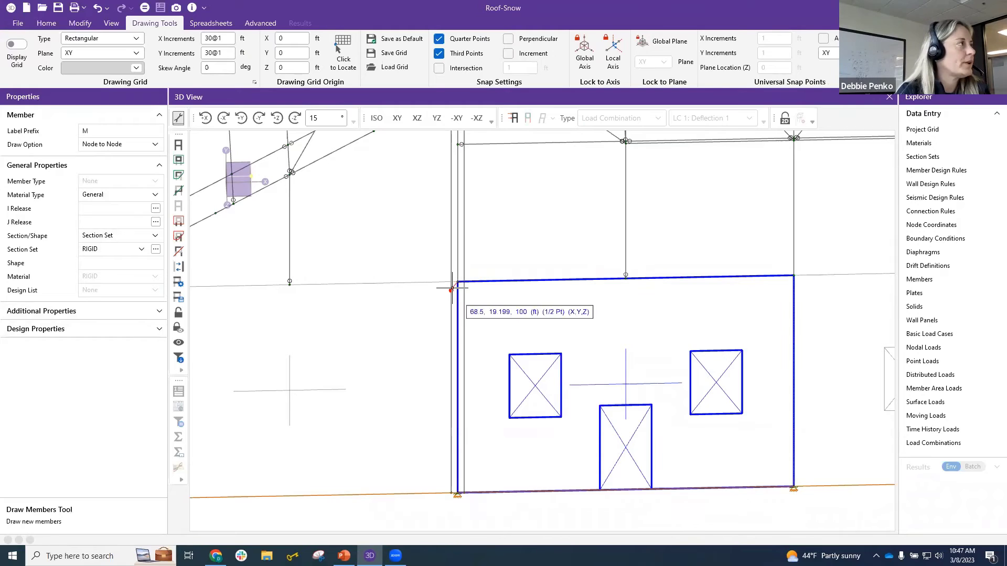
Step: Enable perpendicular snapping and draw a rigid link from WP2's top corner to the column copy on its positive z side
{"action": "left_click", "coordinate": [458, 282]}
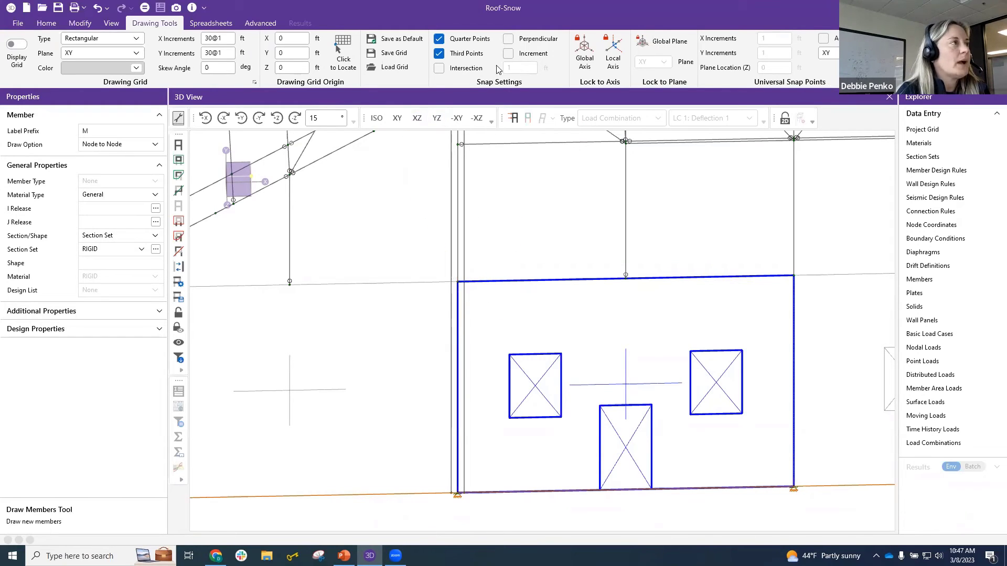
{"action": "left_click", "coordinate": [510, 39]}
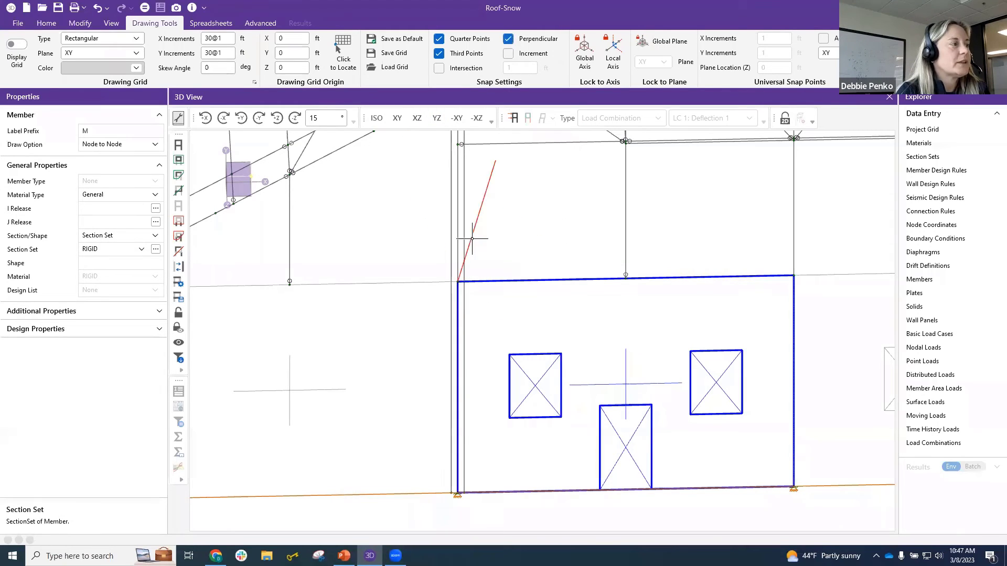
{"action": "left_click", "coordinate": [464, 282]}
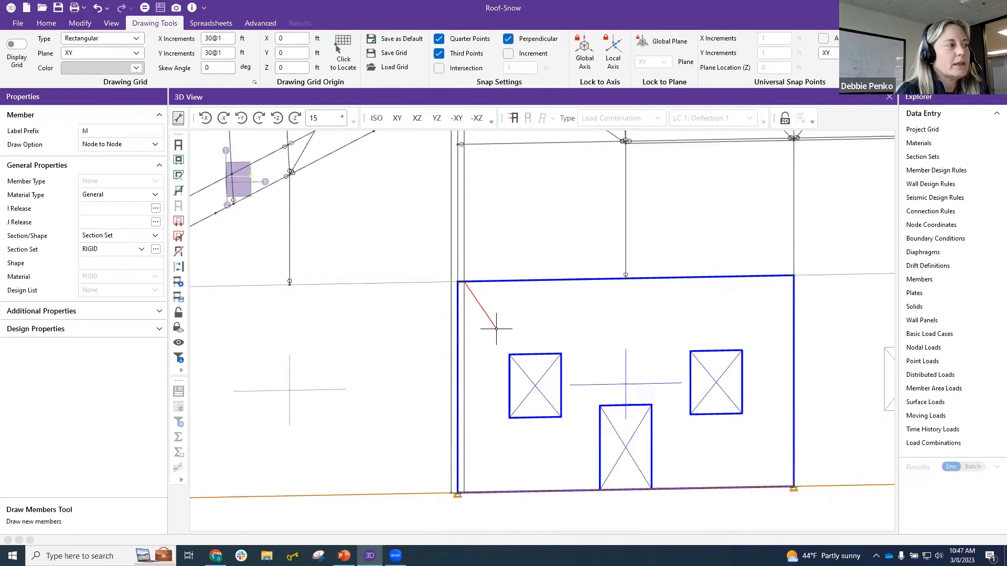
Step: Draw a second rigid link between WP2's top corner and the column copy on its negative z side
{"action": "scroll", "coordinate": [469, 348], "scroll_direction": "up", "scroll_amount": 2}
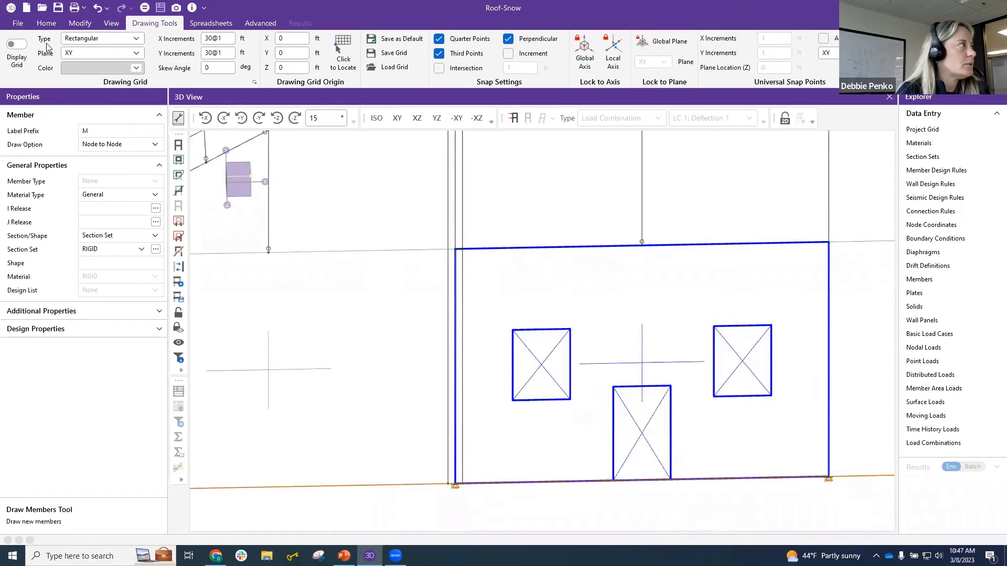
{"action": "left_click", "coordinate": [46, 23]}
{"action": "left_click", "coordinate": [59, 60]}
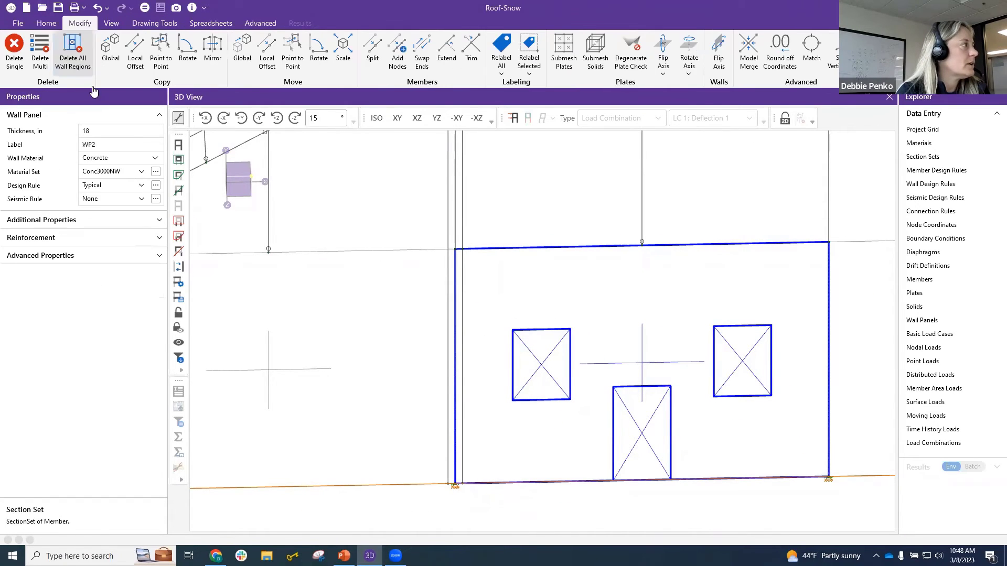
{"action": "left_click", "coordinate": [42, 23]}
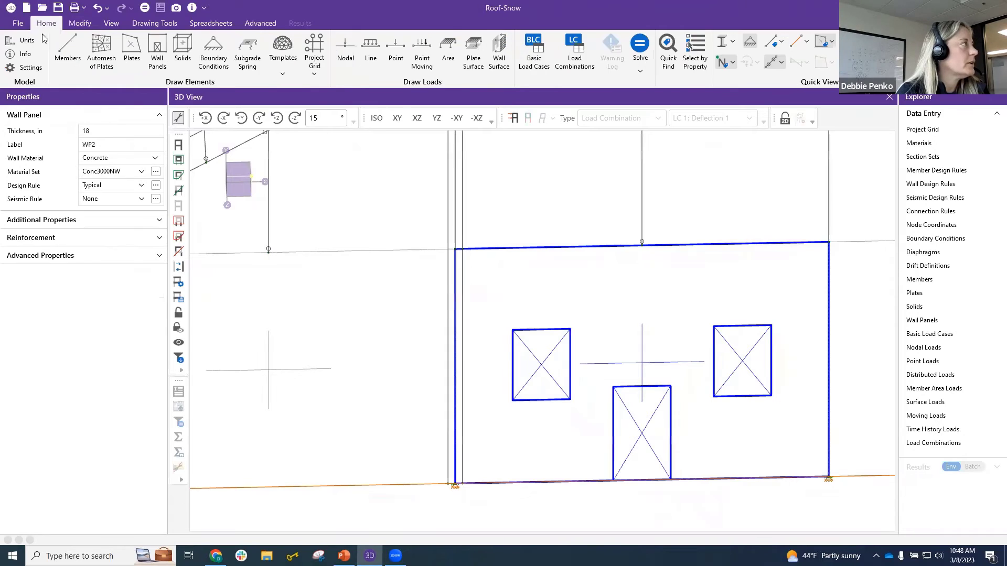
{"action": "left_click", "coordinate": [70, 53]}
{"action": "scroll", "coordinate": [464, 264], "scroll_direction": "up", "scroll_amount": 2}
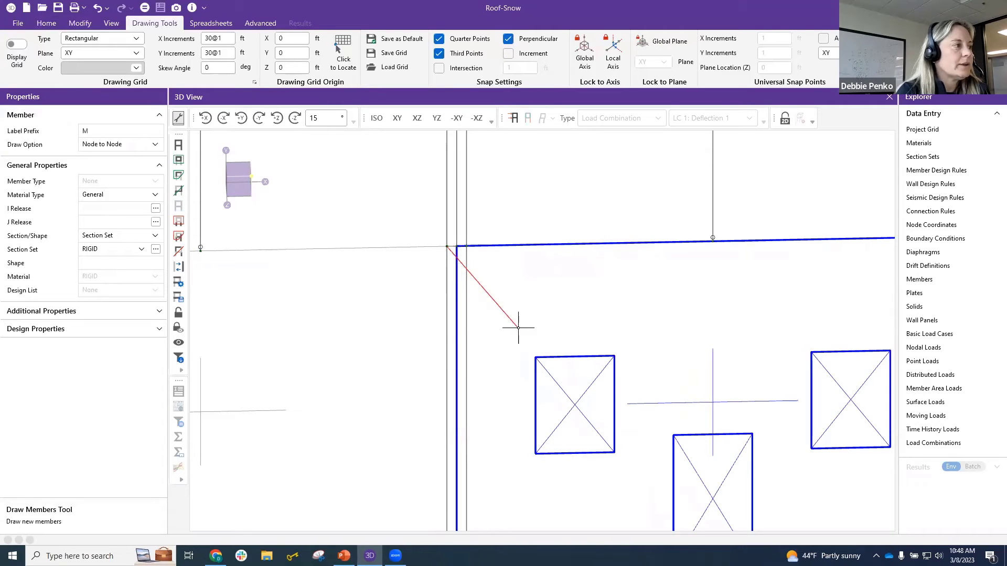
{"action": "scroll", "coordinate": [471, 256], "scroll_direction": "up", "scroll_amount": 2}
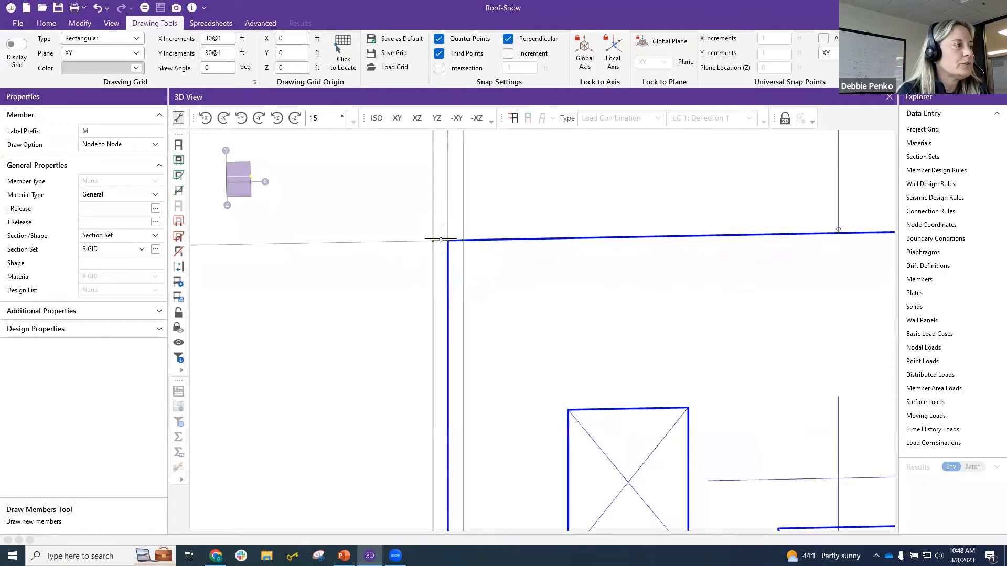
{"action": "key", "text": "Escape"}
Step: Select the new rigid links at WP2's top corner to check their properties
{"action": "left_click", "coordinate": [455, 242]}
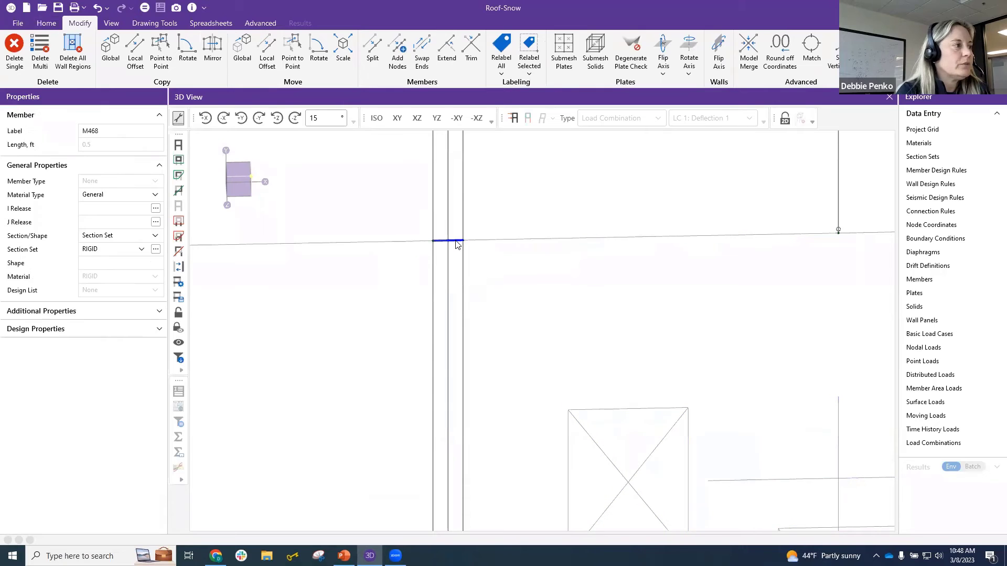
{"action": "scroll", "coordinate": [490, 261], "scroll_direction": "down", "scroll_amount": 4}
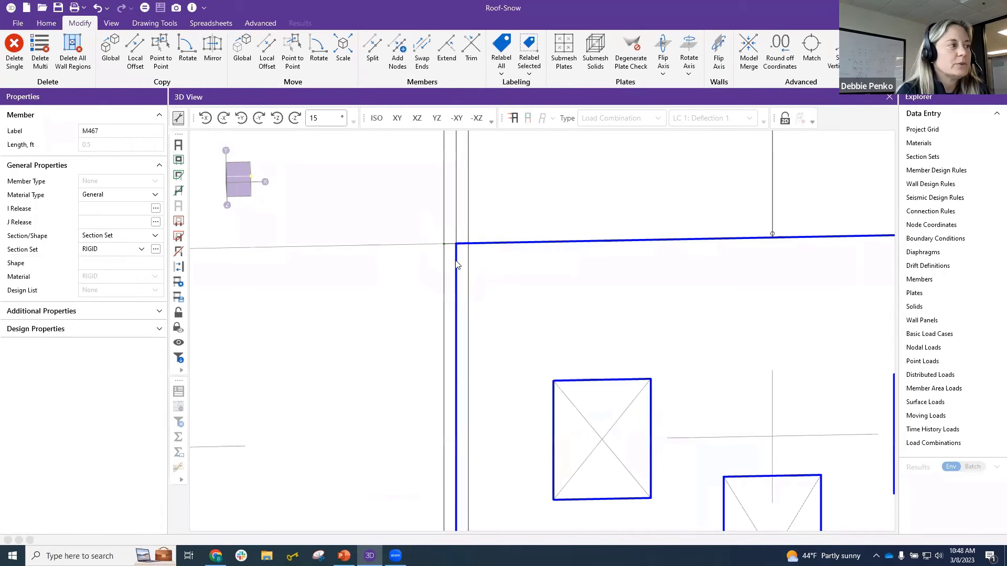
{"action": "left_click", "coordinate": [499, 281]}
{"action": "scroll", "coordinate": [753, 87], "scroll_direction": "up", "scroll_amount": 1}
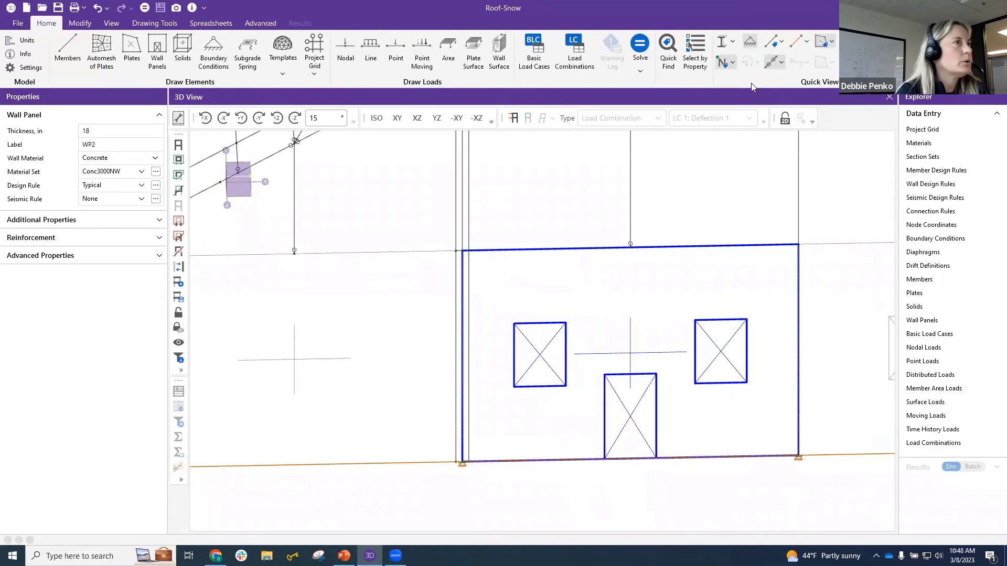
Step: Display the node labels and examine the nodes at WP2's top corner and at the base of the columns
{"action": "left_click", "coordinate": [724, 62]}
{"action": "scroll", "coordinate": [439, 259], "scroll_direction": "up", "scroll_amount": 5}
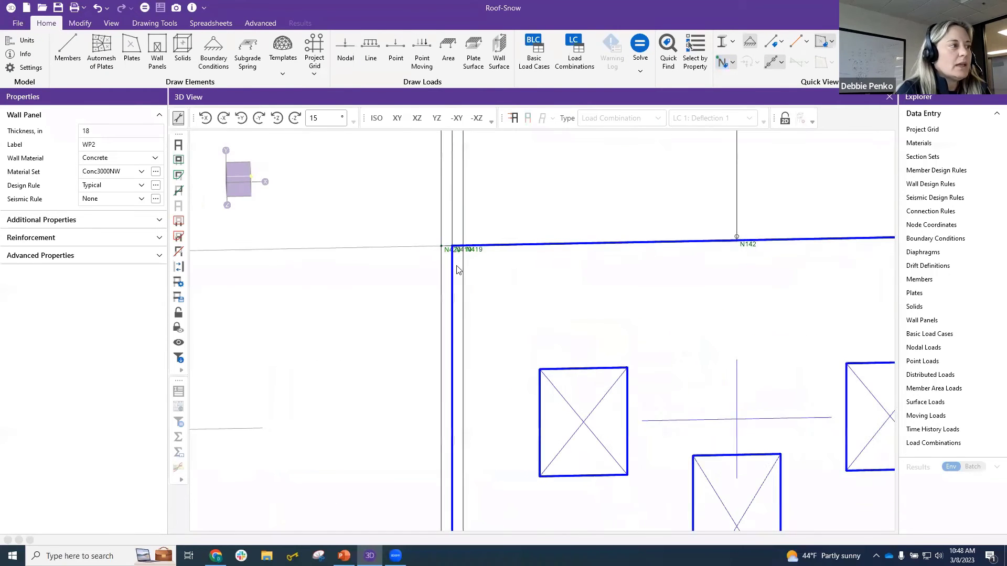
{"action": "left_click", "coordinate": [440, 217]}
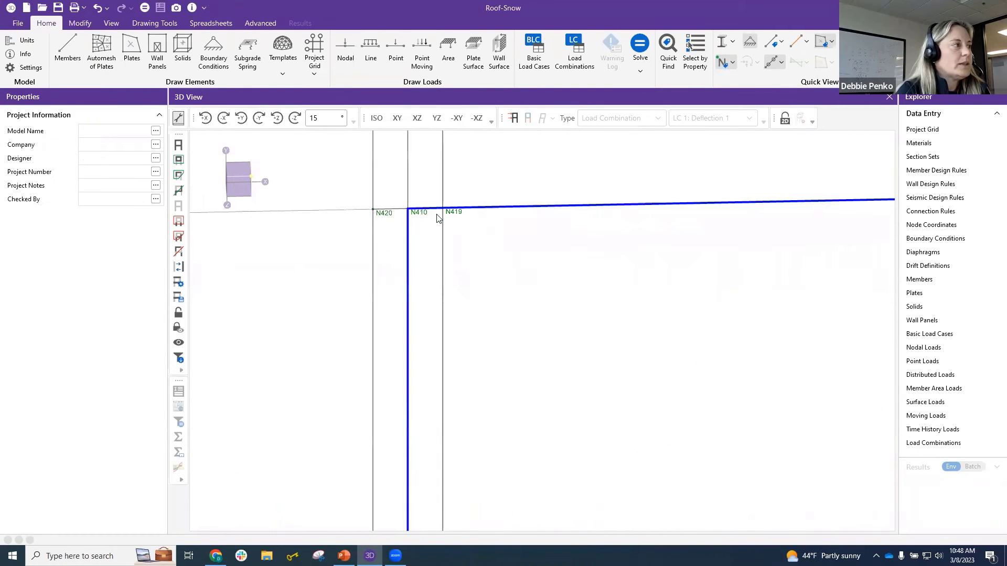
{"action": "left_click", "coordinate": [489, 222]}
{"action": "scroll", "coordinate": [481, 219], "scroll_direction": "down", "scroll_amount": 3}
{"action": "scroll", "coordinate": [474, 217], "scroll_direction": "down", "scroll_amount": 4}
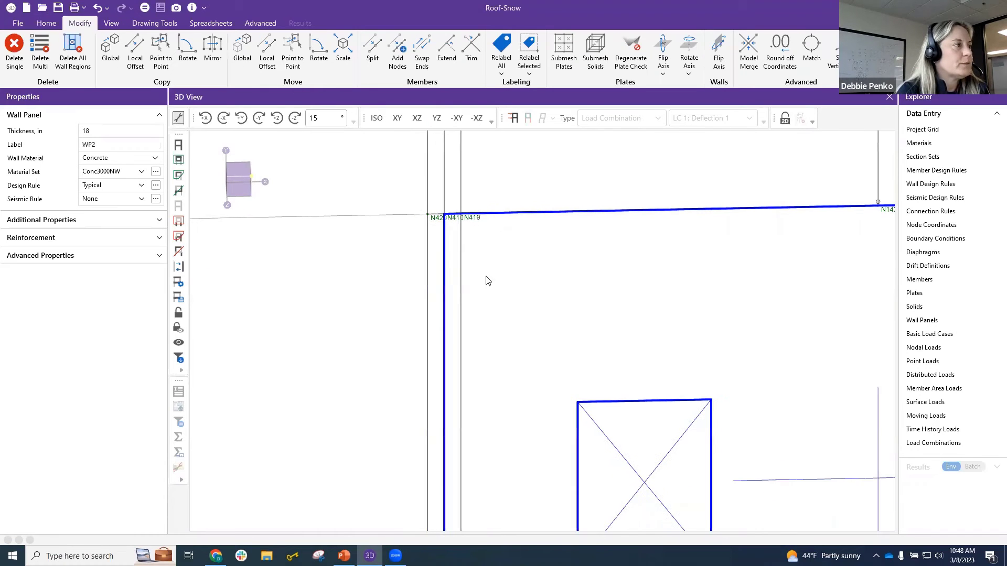
{"action": "scroll", "coordinate": [462, 218], "scroll_direction": "up", "scroll_amount": 3}
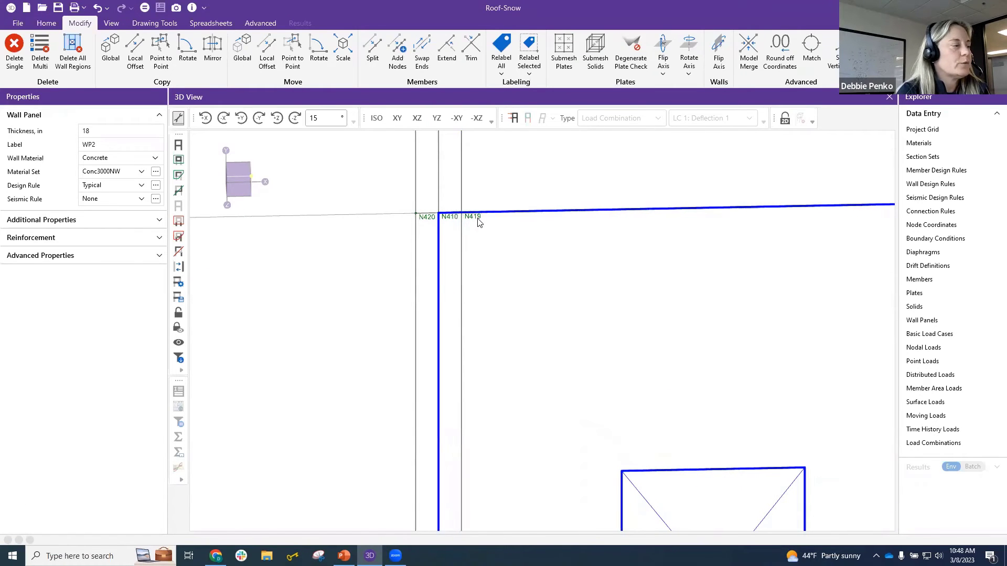
{"action": "scroll", "coordinate": [479, 220], "scroll_direction": "down", "scroll_amount": 5}
{"action": "middle_click_drag", "start_coordinate": [515, 328], "coordinate": [476, 219]}
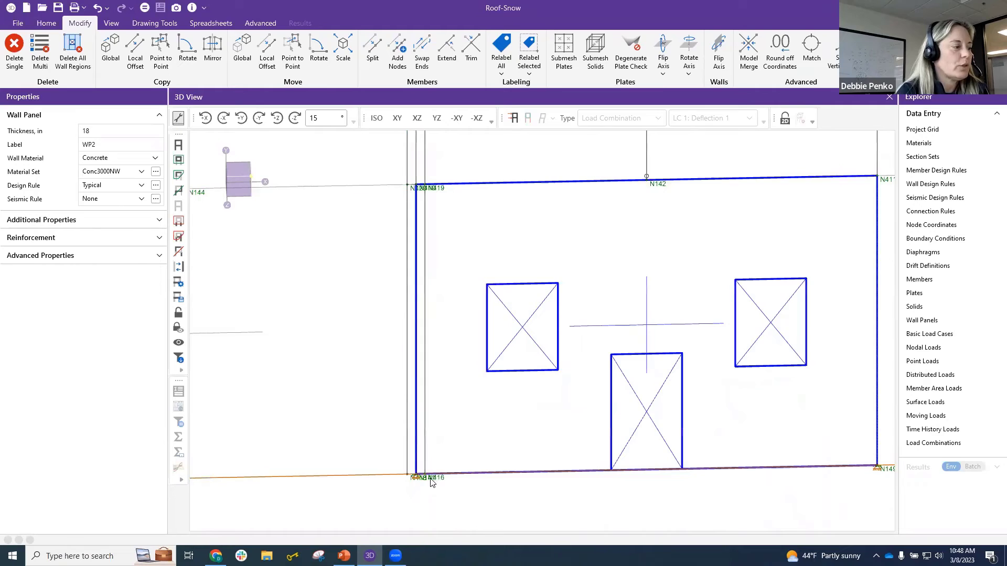
Step: Examine WP2's corner nodes in its additional properties and in the Wall Panel Data spreadsheet
{"action": "scroll", "coordinate": [419, 484], "scroll_direction": "up", "scroll_amount": 3}
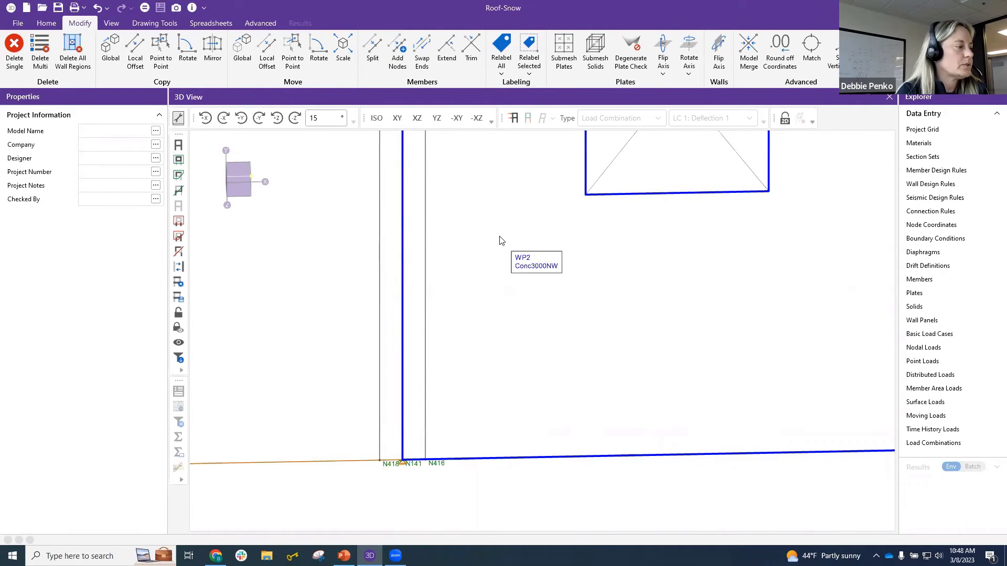
{"action": "left_click", "coordinate": [467, 315]}
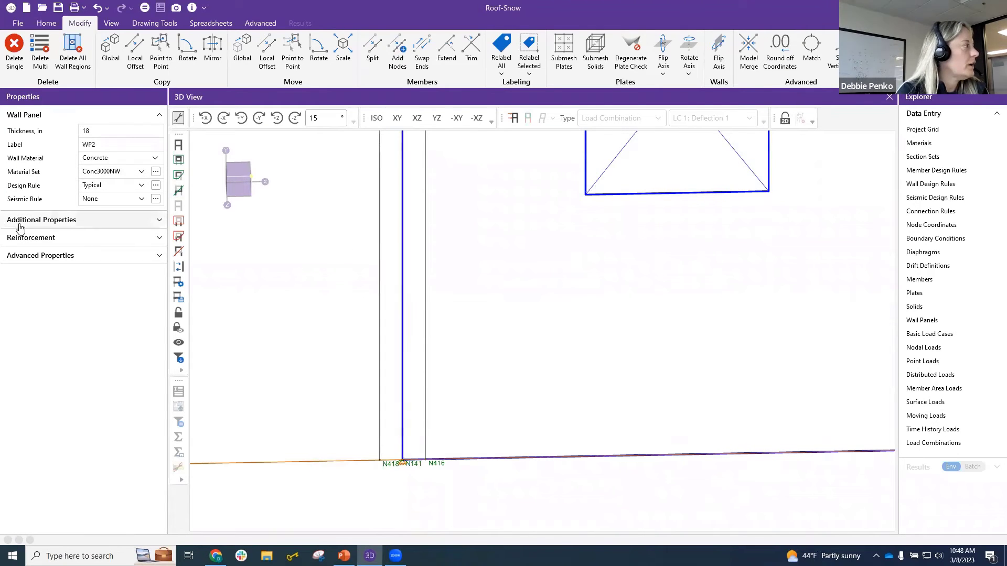
{"action": "left_click", "coordinate": [67, 220]}
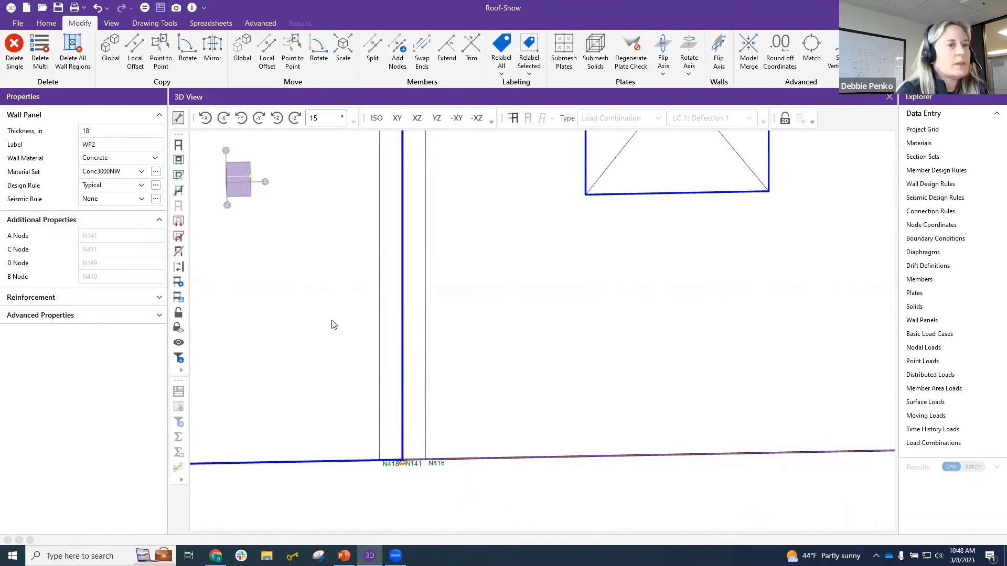
{"action": "scroll", "coordinate": [417, 472], "scroll_direction": "down", "scroll_amount": 3}
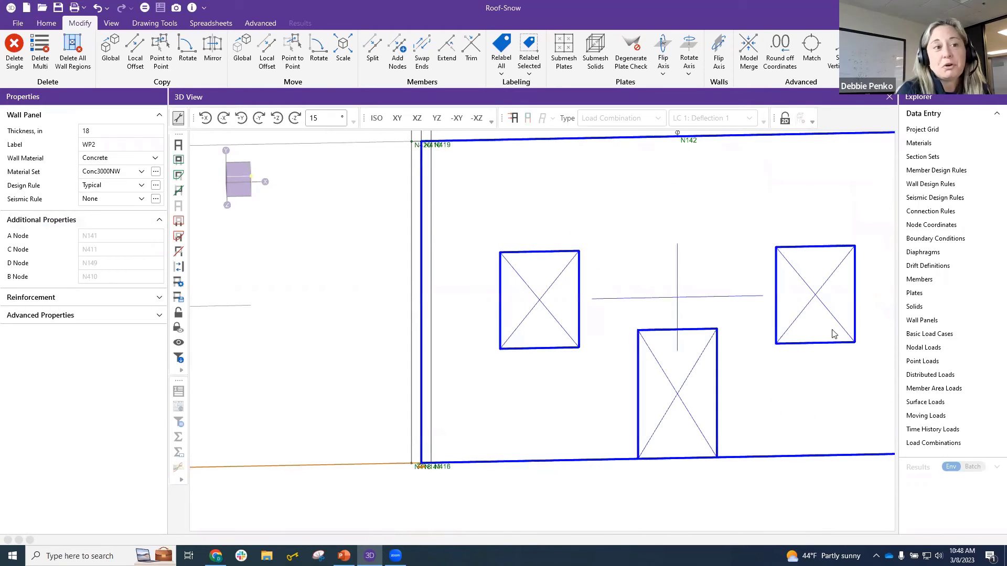
{"action": "left_click", "coordinate": [922, 320]}
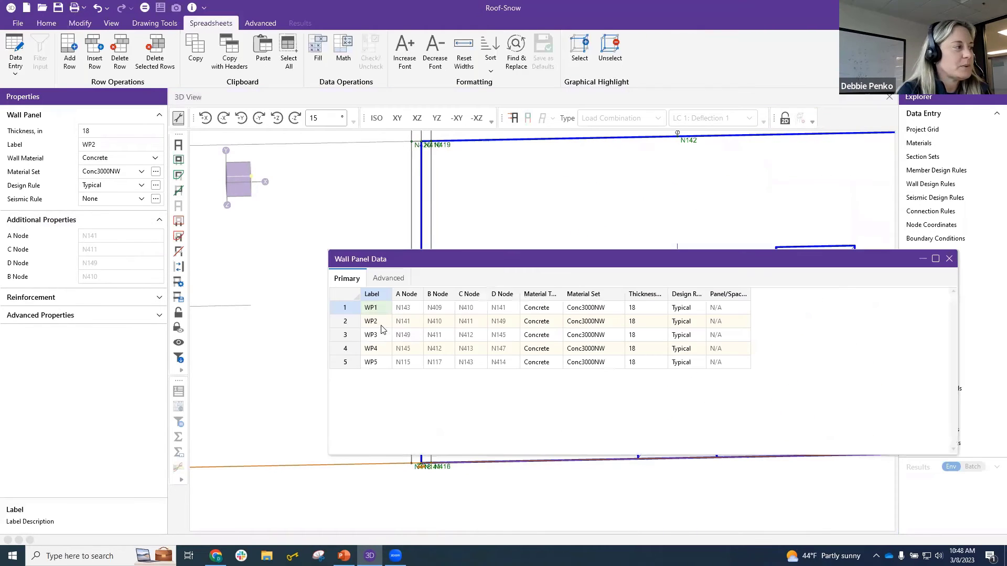
{"action": "left_click", "coordinate": [400, 311]}
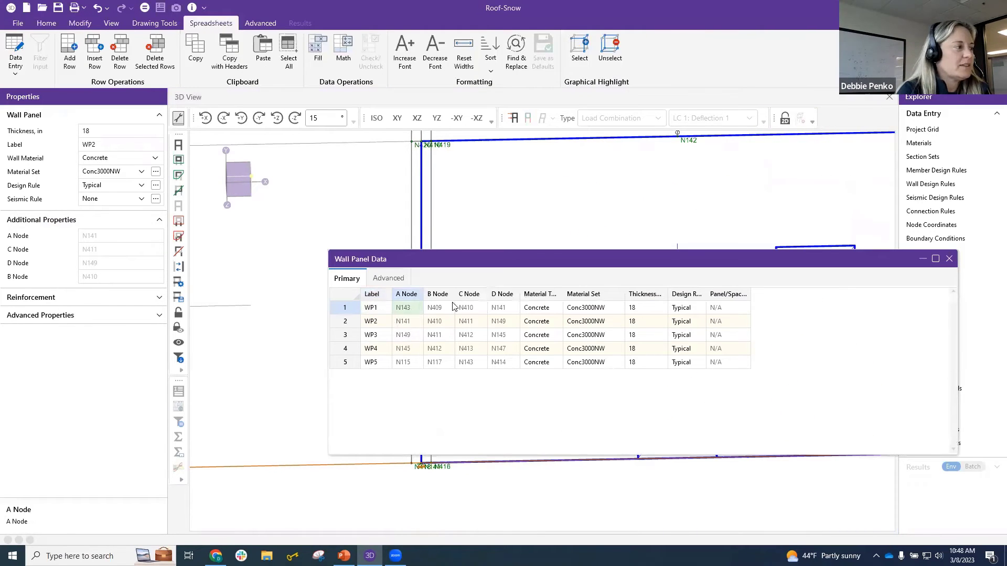
{"action": "left_click", "coordinate": [950, 259]}
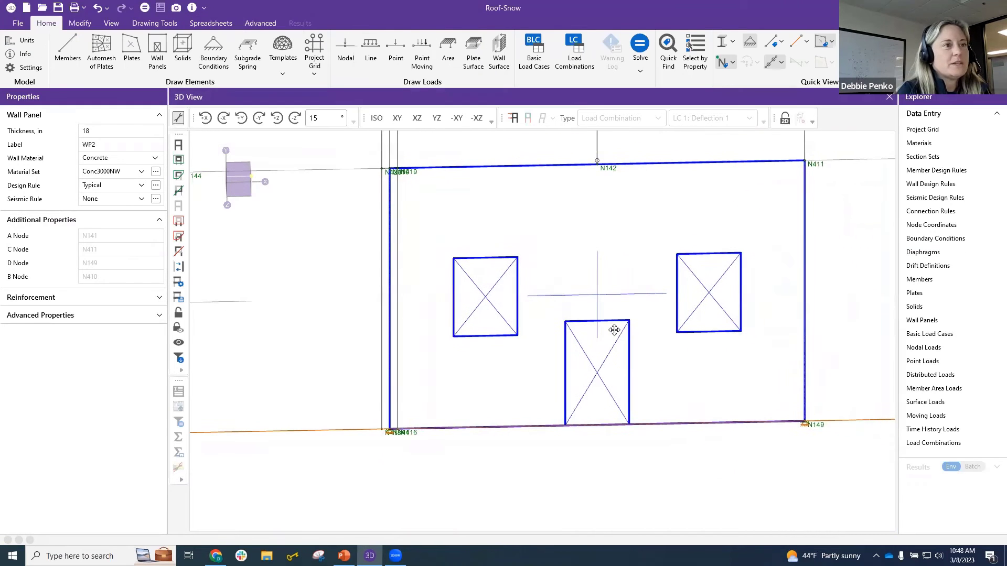
Step: Delete wall panel WP2 on the positive x side of the column
{"action": "scroll", "coordinate": [452, 256], "scroll_direction": "up", "scroll_amount": 1}
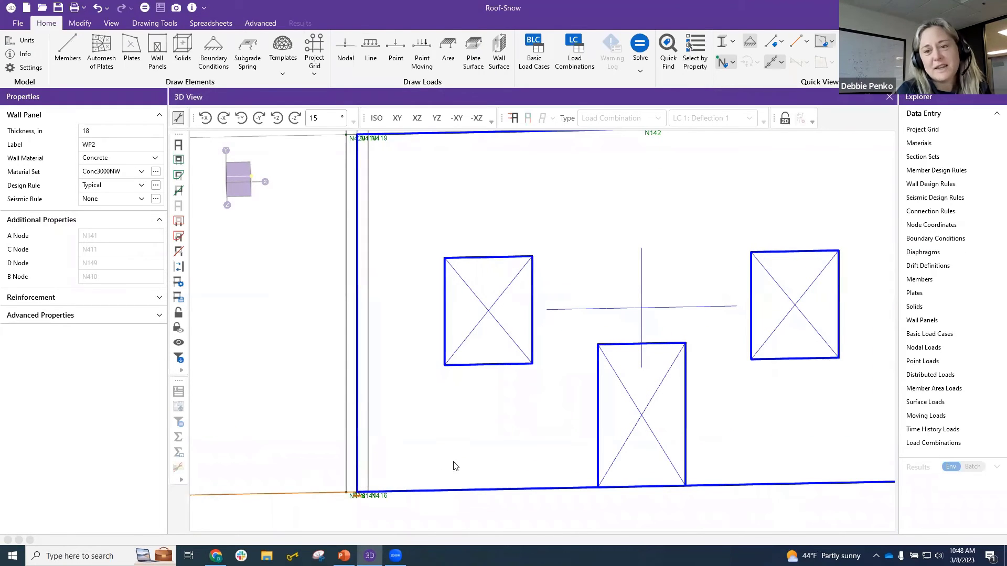
{"action": "scroll", "coordinate": [356, 474], "scroll_direction": "down", "scroll_amount": 4}
{"action": "scroll", "coordinate": [359, 247], "scroll_direction": "up", "scroll_amount": 3}
{"action": "scroll", "coordinate": [359, 246], "scroll_direction": "up", "scroll_amount": 4}
{"action": "left_click", "coordinate": [493, 189]}
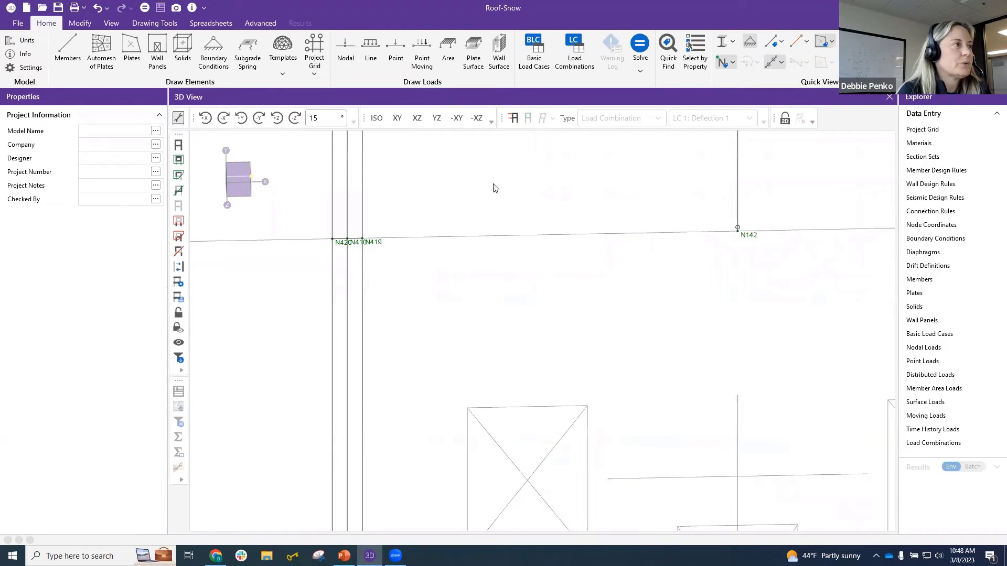
{"action": "left_click", "coordinate": [413, 292]}
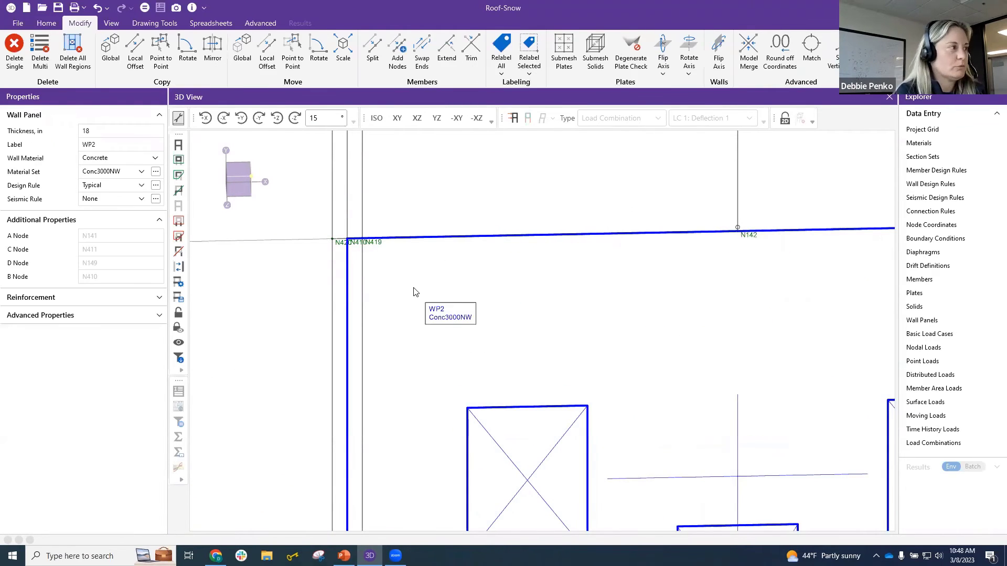
{"action": "key", "text": "Delete"}
{"action": "scroll", "coordinate": [388, 314], "scroll_direction": "down", "scroll_amount": 4}
{"action": "scroll", "coordinate": [412, 356], "scroll_direction": "down", "scroll_amount": 1}
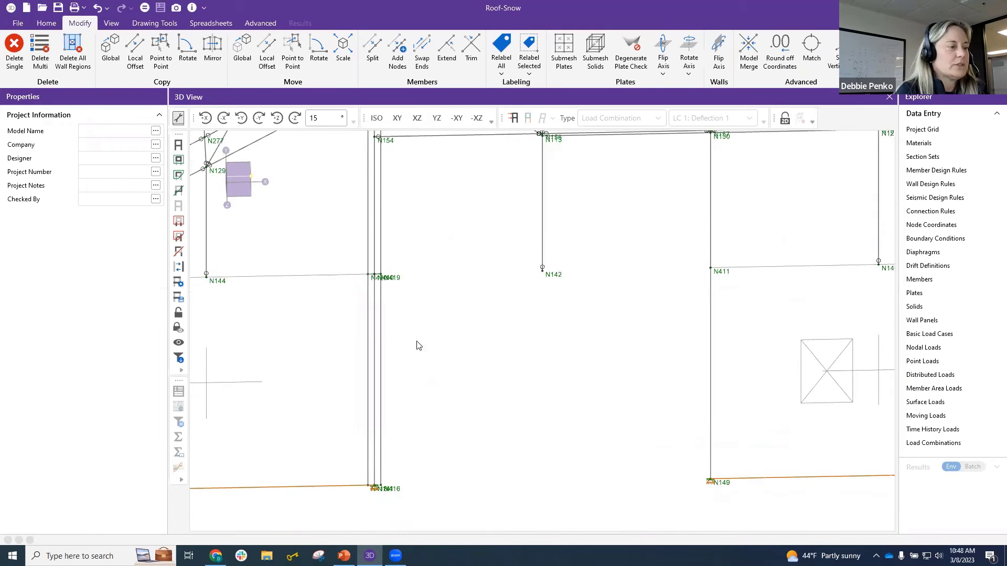
Step: Draw an 18 in Conc3000NW wall panel from the offset base node N416 to the upper node N411
{"action": "left_click", "coordinate": [46, 23]}
{"action": "left_click", "coordinate": [156, 58]}
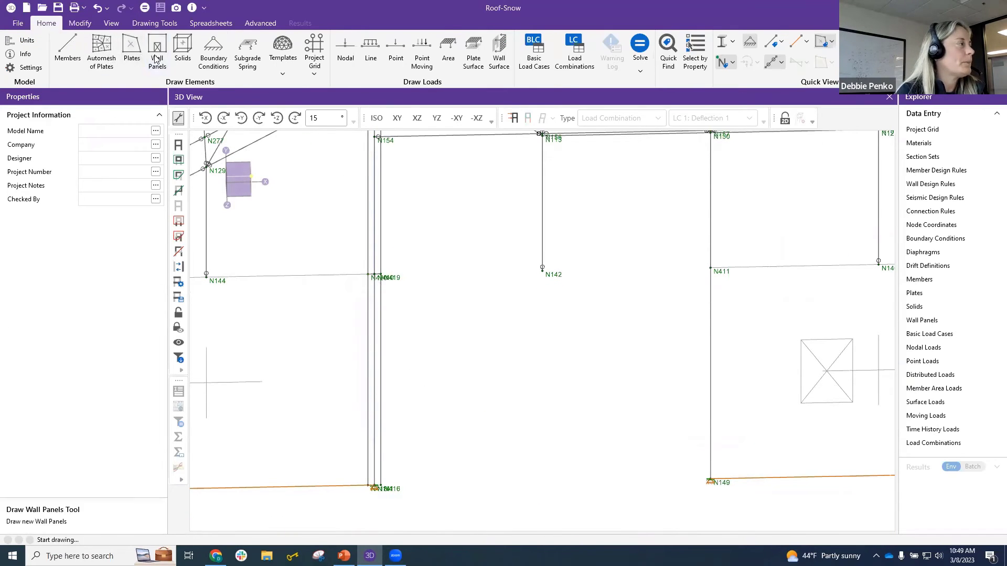
{"action": "left_click", "coordinate": [382, 487]}
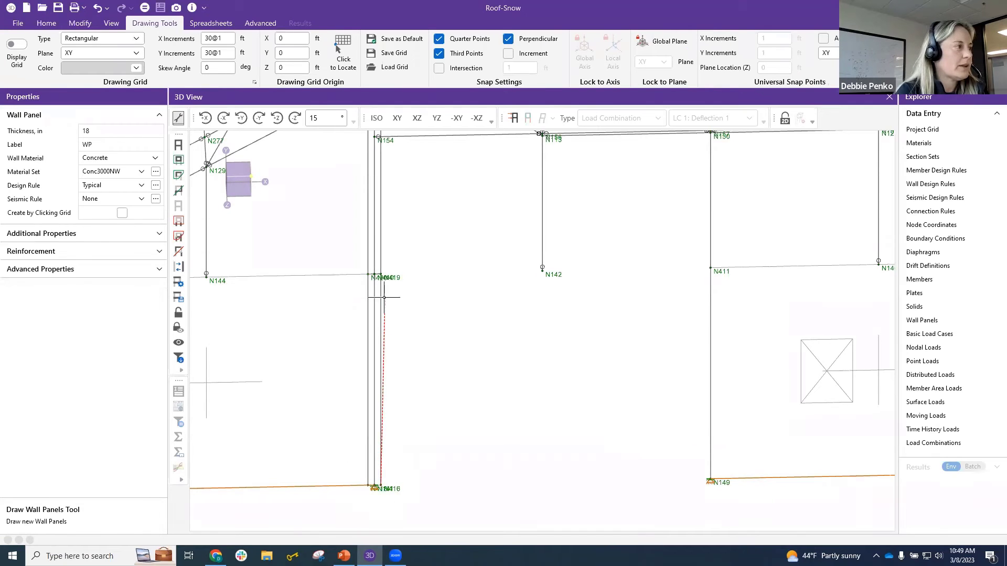
{"action": "left_click", "coordinate": [707, 270]}
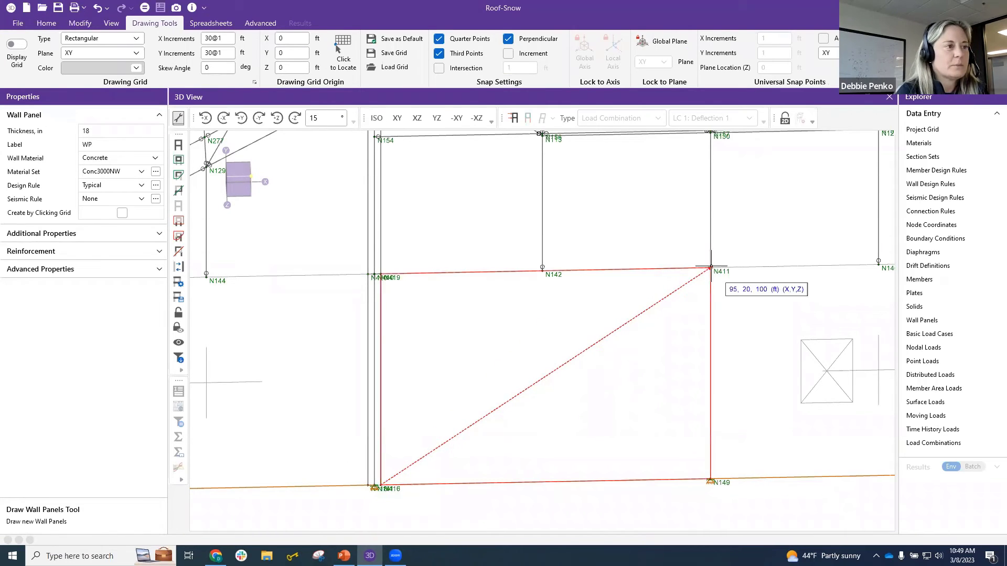
{"action": "scroll", "coordinate": [375, 396], "scroll_direction": "up", "scroll_amount": 2}
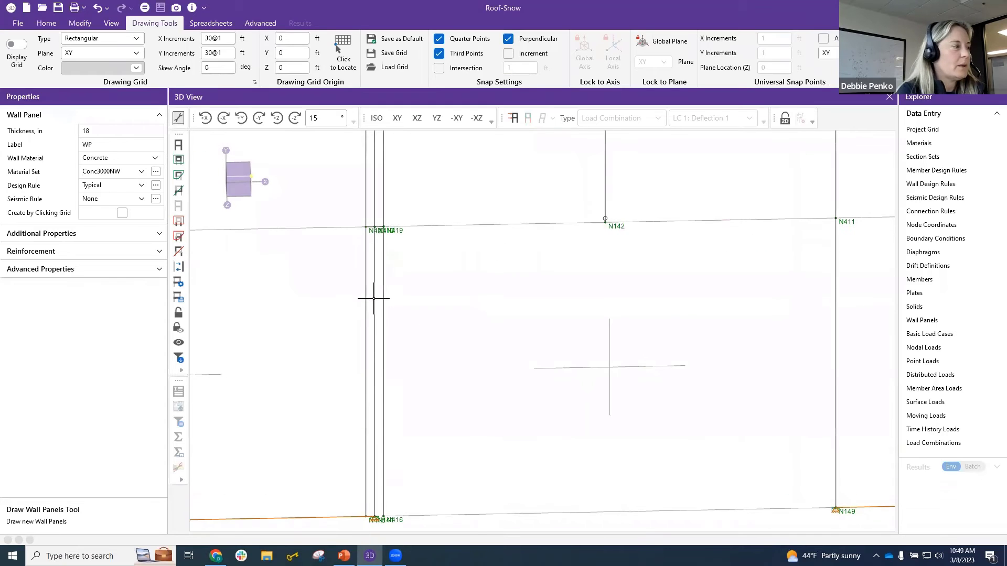
{"action": "key", "text": "Escape"}
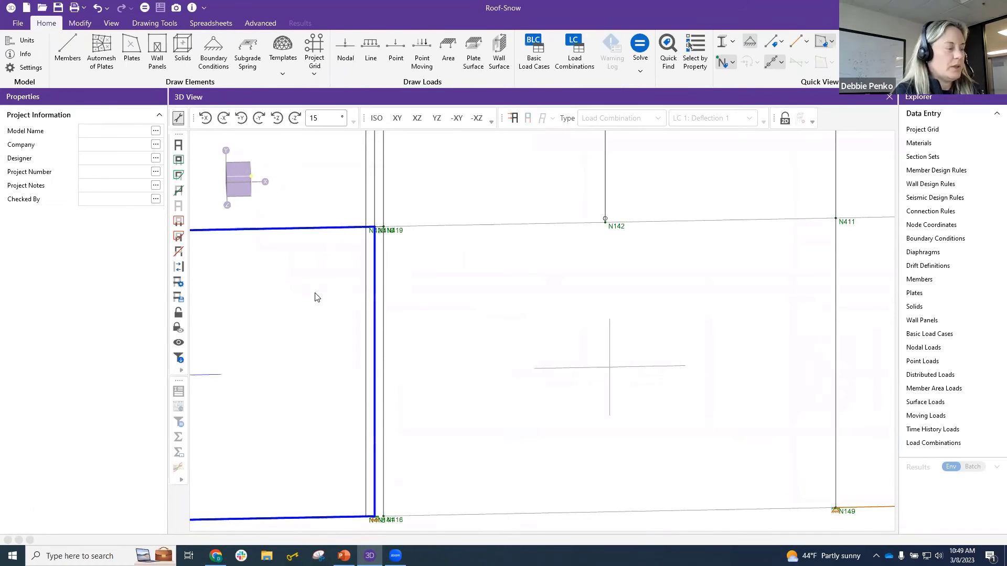
Step: Delete wall panel WP1 and the two offset column copies, keeping only the original column
{"action": "key", "text": "Delete"}
{"action": "scroll", "coordinate": [404, 265], "scroll_direction": "down", "scroll_amount": 2}
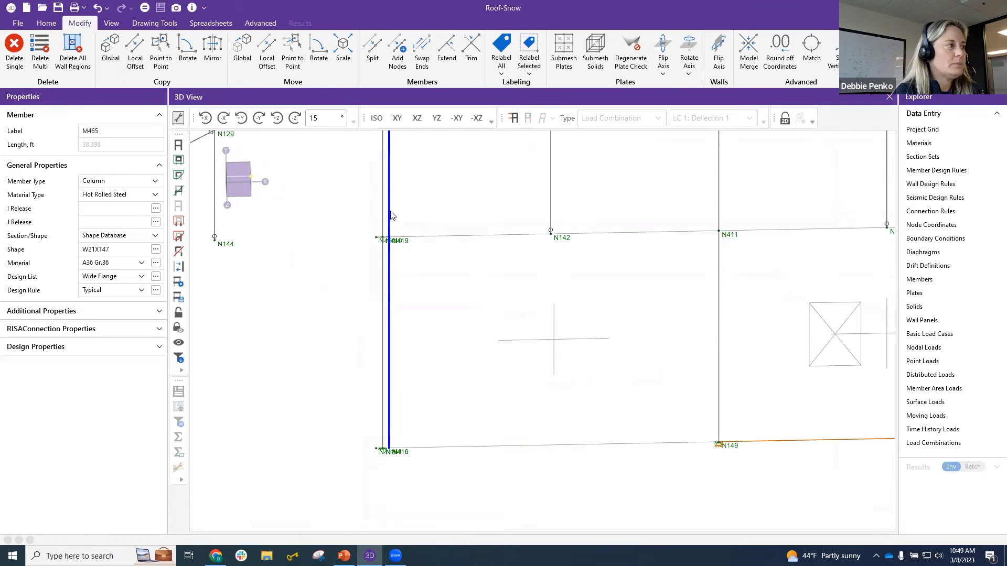
{"action": "scroll", "coordinate": [499, 505], "scroll_direction": "down", "scroll_amount": 3}
{"action": "scroll", "coordinate": [562, 457], "scroll_direction": "down", "scroll_amount": 3}
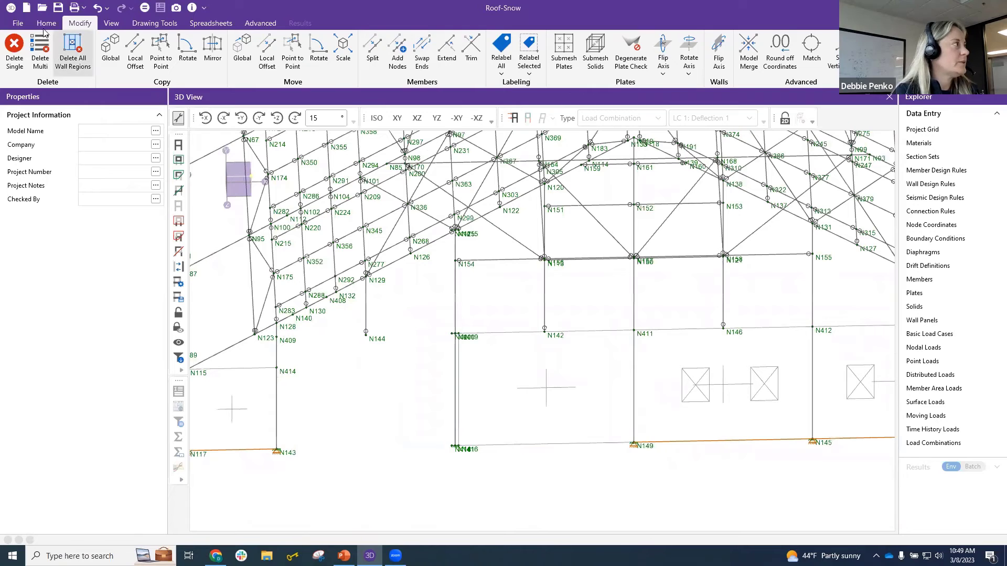
Step: Draw an 18 in Conc3000NW wall panel from the offset base node N418 to the upper node N409
{"action": "left_click", "coordinate": [44, 23]}
{"action": "left_click", "coordinate": [154, 53]}
{"action": "left_click", "coordinate": [443, 442]}
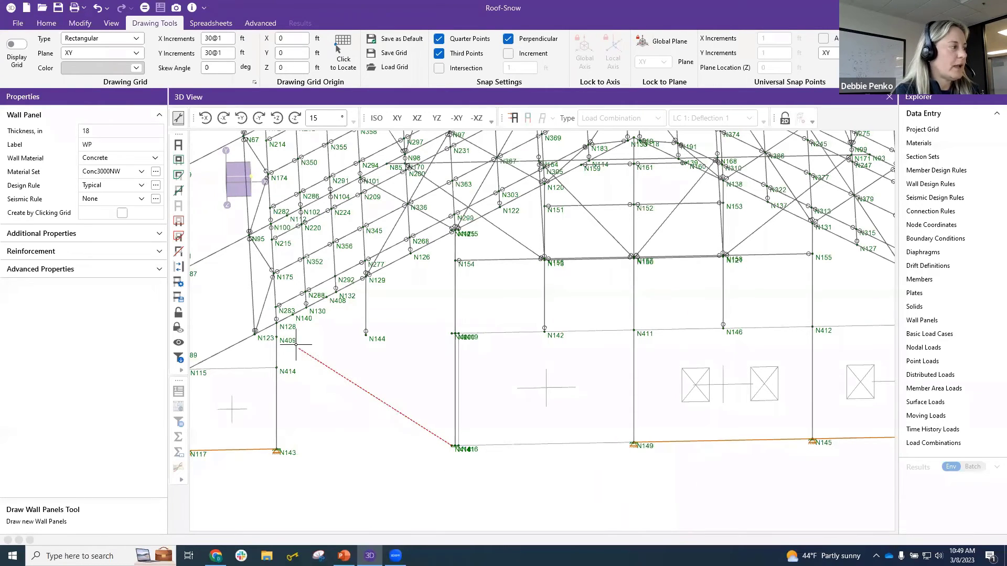
{"action": "left_click", "coordinate": [279, 340]}
{"action": "key", "text": "Escape"}
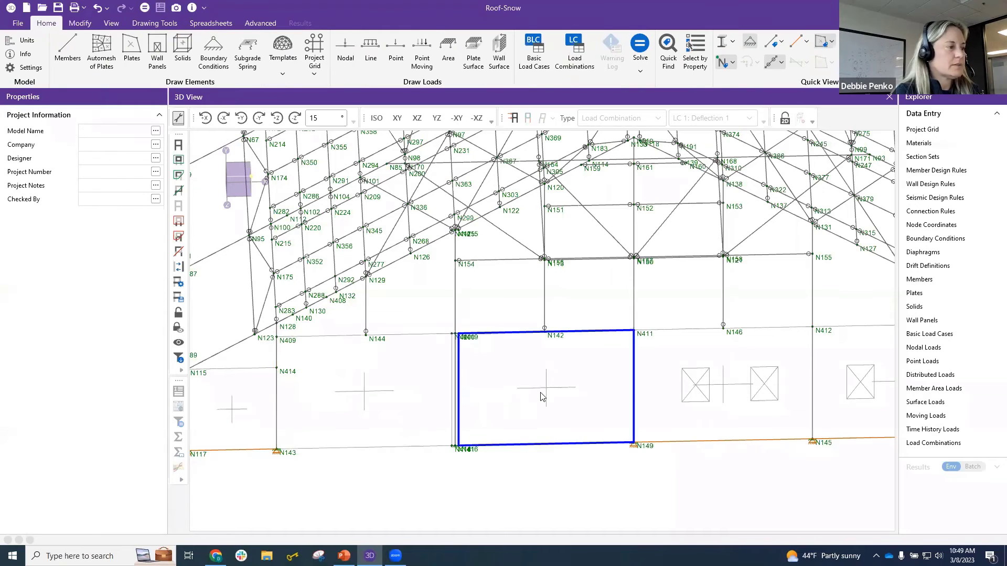
Step: Select the rigid link between nodes N410 and N419 to check its properties
{"action": "scroll", "coordinate": [459, 328], "scroll_direction": "up", "scroll_amount": 5}
{"action": "scroll", "coordinate": [446, 283], "scroll_direction": "up", "scroll_amount": 3}
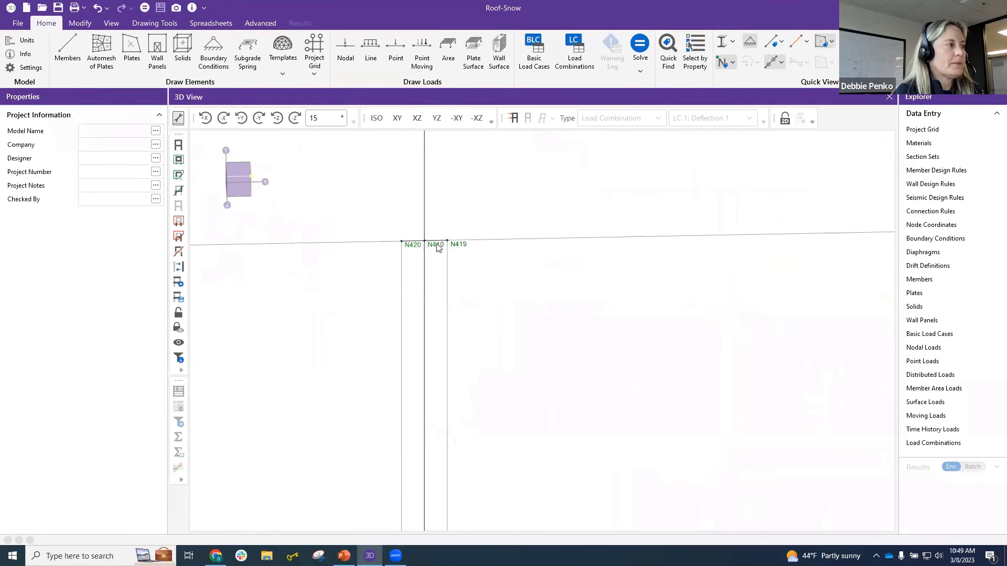
{"action": "left_click", "coordinate": [437, 234]}
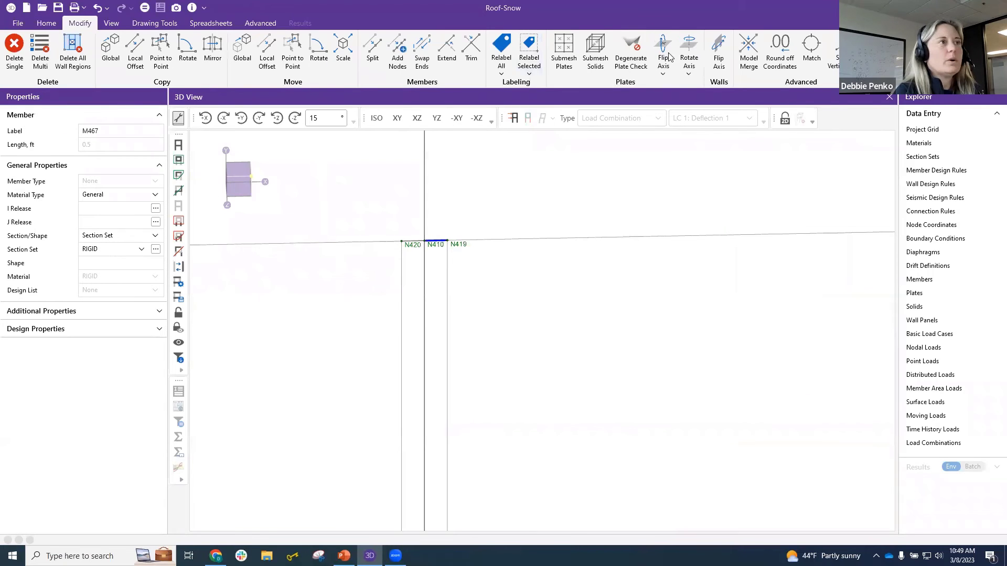
{"action": "left_click", "coordinate": [149, 7]}
{"action": "left_click", "coordinate": [51, 26]}
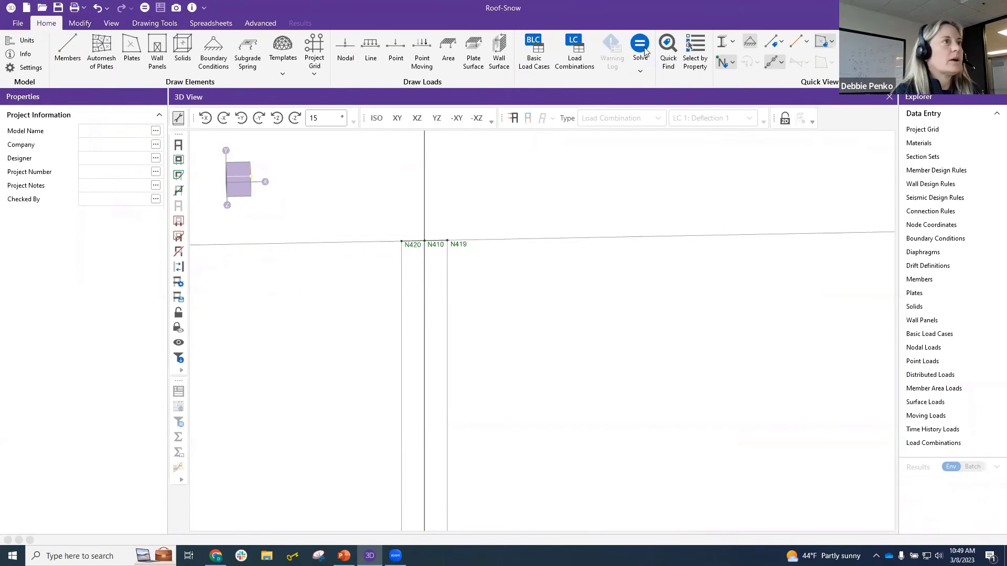
Step: Render the members and wall panels and examine the gaps and rigid links between the column and the two new panels
{"action": "left_click", "coordinate": [722, 41]}
{"action": "scroll", "coordinate": [524, 264], "scroll_direction": "down", "scroll_amount": 5}
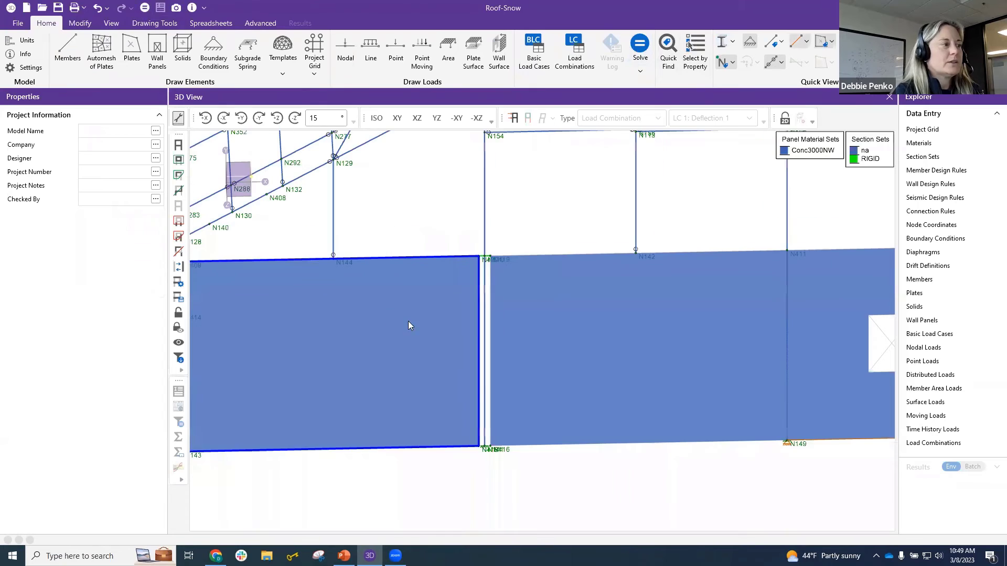
{"action": "scroll", "coordinate": [477, 464], "scroll_direction": "up", "scroll_amount": 3}
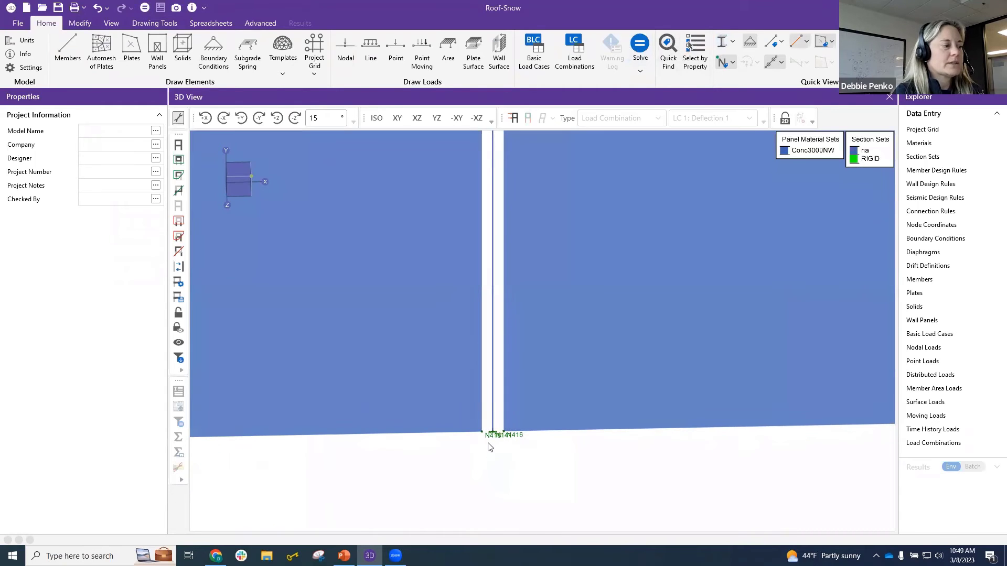
{"action": "scroll", "coordinate": [490, 447], "scroll_direction": "down", "scroll_amount": 2}
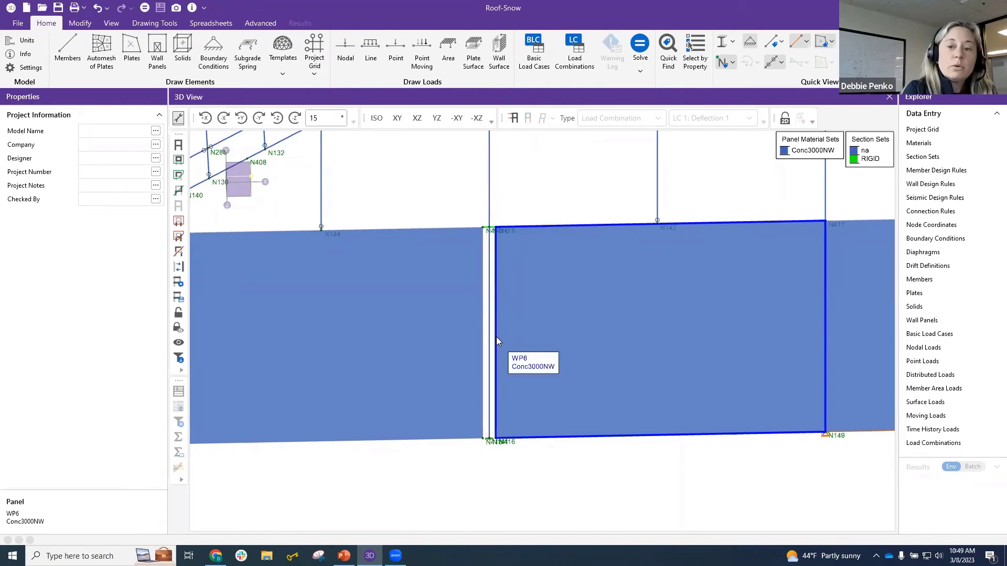
{"action": "scroll", "coordinate": [551, 361], "scroll_direction": "down", "scroll_amount": 2}
{"action": "scroll", "coordinate": [679, 406], "scroll_direction": "up", "scroll_amount": 3}
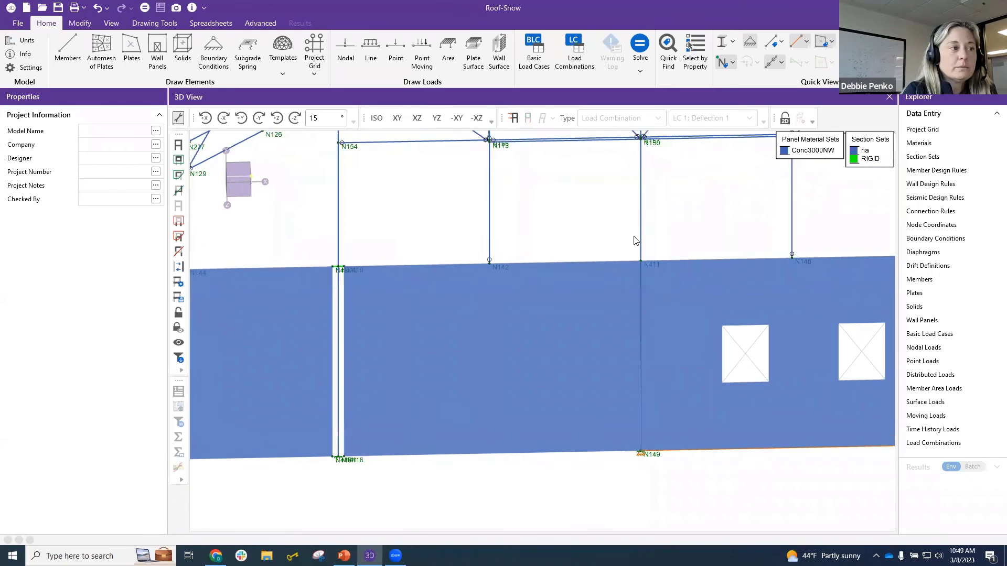
{"action": "scroll", "coordinate": [652, 343], "scroll_direction": "down", "scroll_amount": 1}
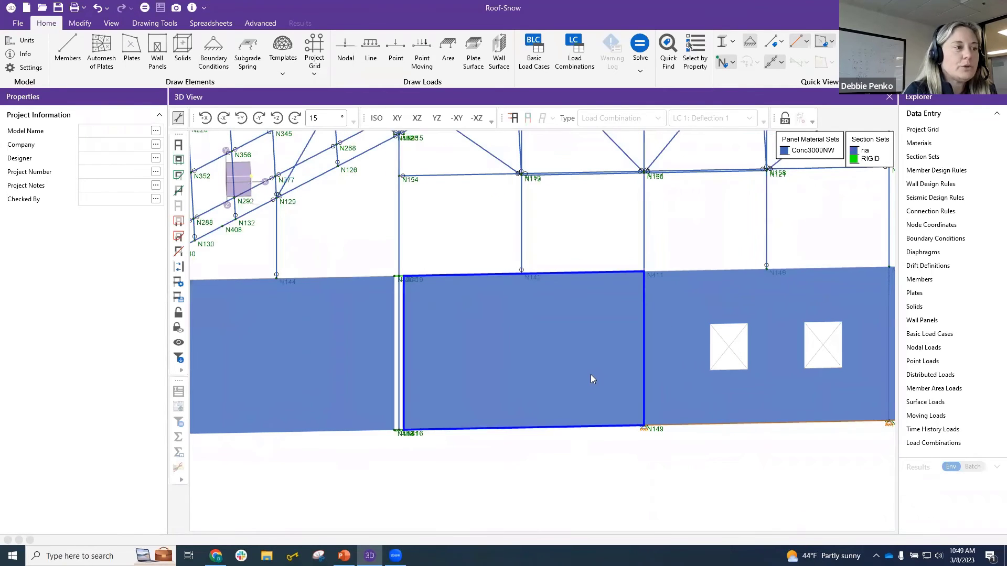
{"action": "scroll", "coordinate": [546, 408], "scroll_direction": "down", "scroll_amount": 1}
{"action": "scroll", "coordinate": [547, 409], "scroll_direction": "up", "scroll_amount": 2}
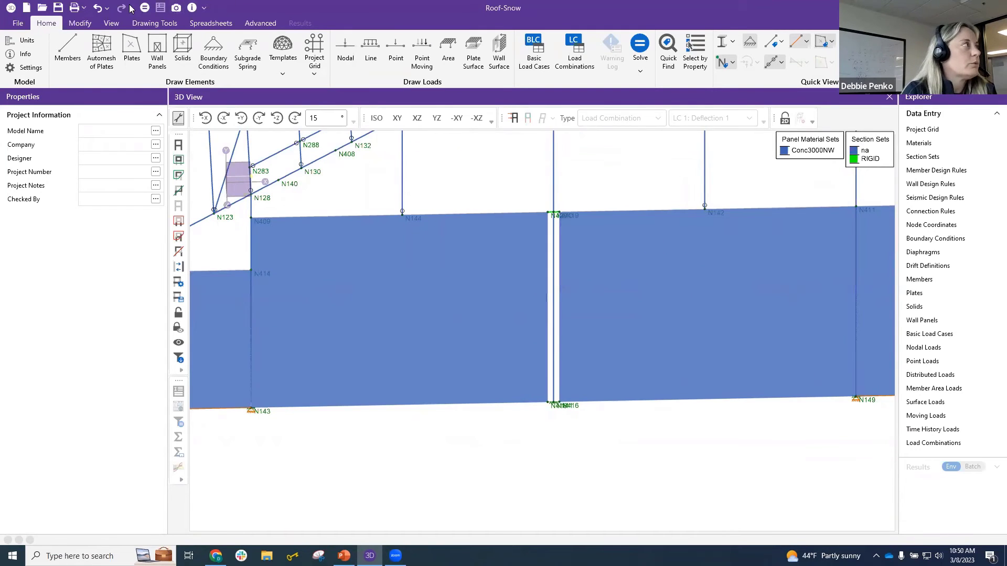
Step: Solve the model as a batch solution of the marked combinations with the envelope included
{"action": "left_click", "coordinate": [144, 8]}
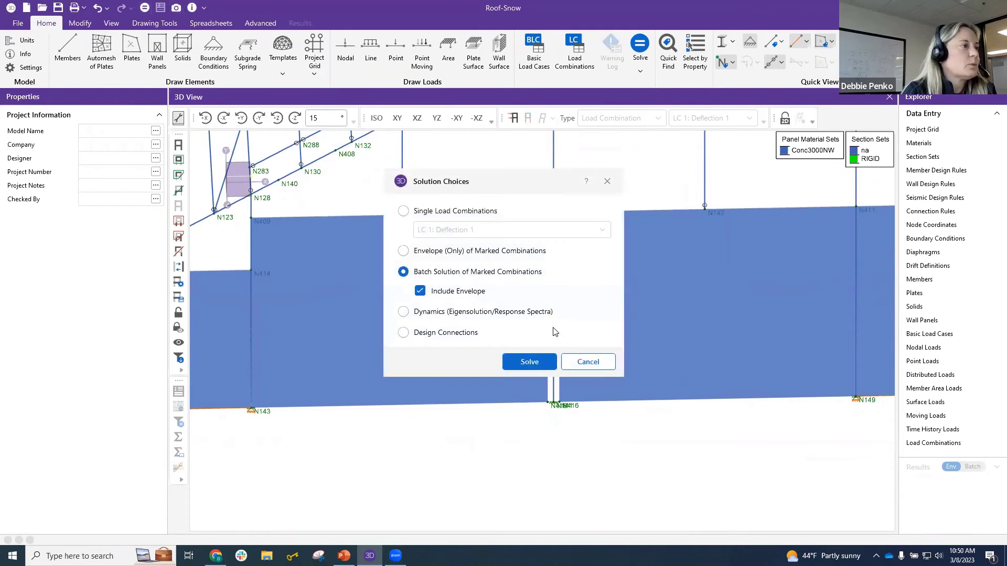
{"action": "left_click", "coordinate": [524, 361]}
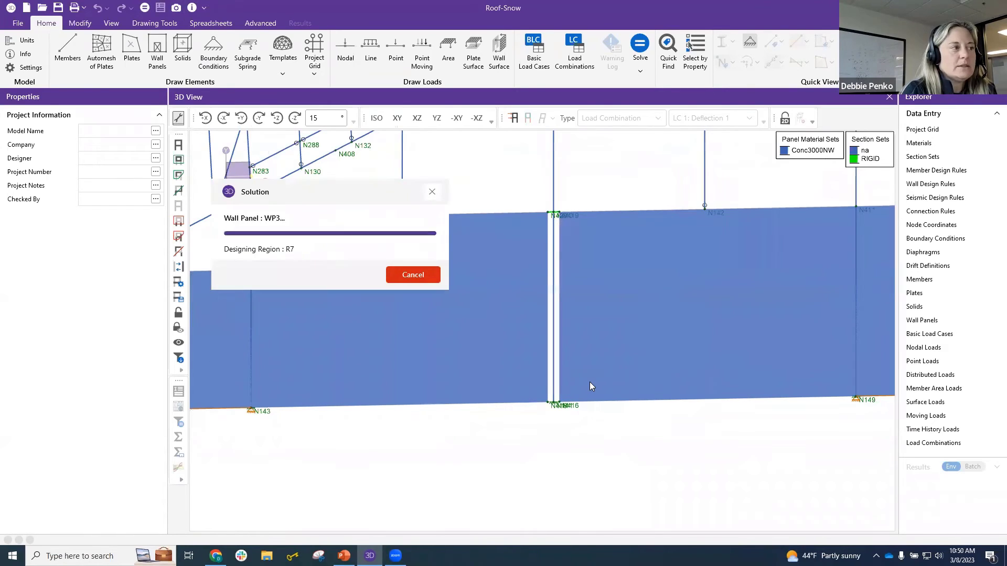
{"action": "left_click", "coordinate": [589, 498]}
Step: Open the detail report of the column between the new panels and inspect its enlarged envelope axial force diagram
{"action": "left_click", "coordinate": [177, 392]}
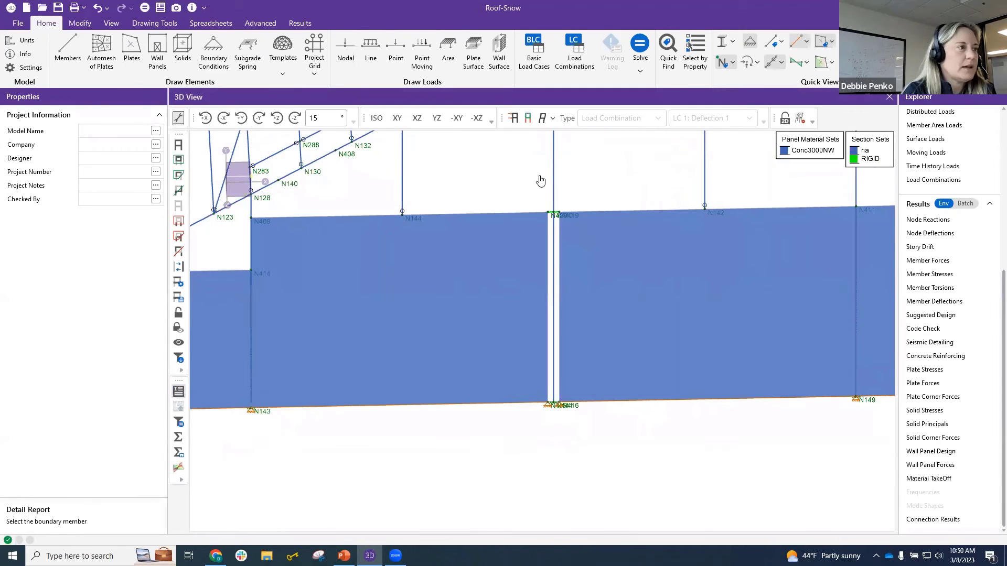
{"action": "left_click", "coordinate": [555, 187]}
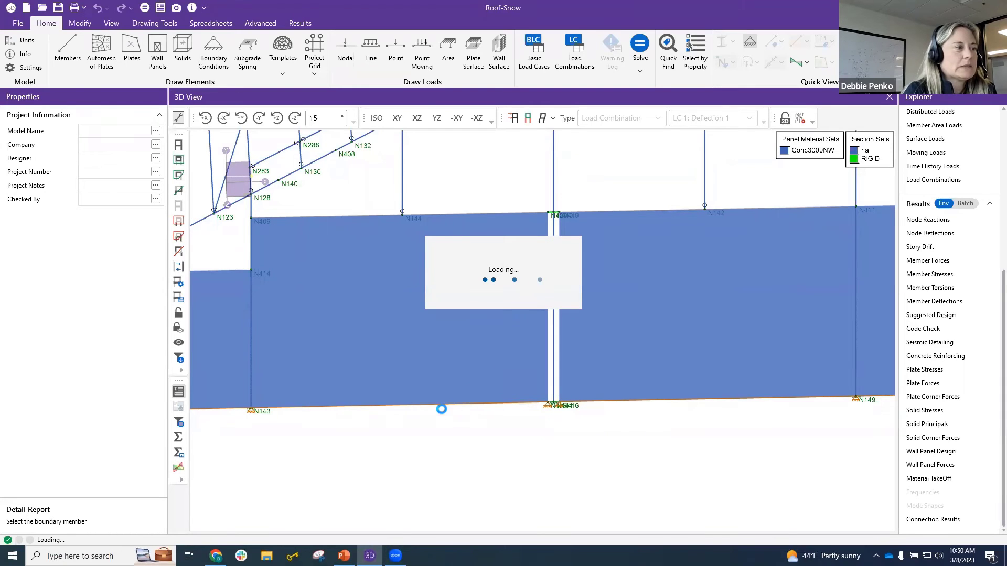
{"action": "scroll", "coordinate": [346, 369], "scroll_direction": "down", "scroll_amount": 3}
{"action": "left_click", "coordinate": [346, 369]}
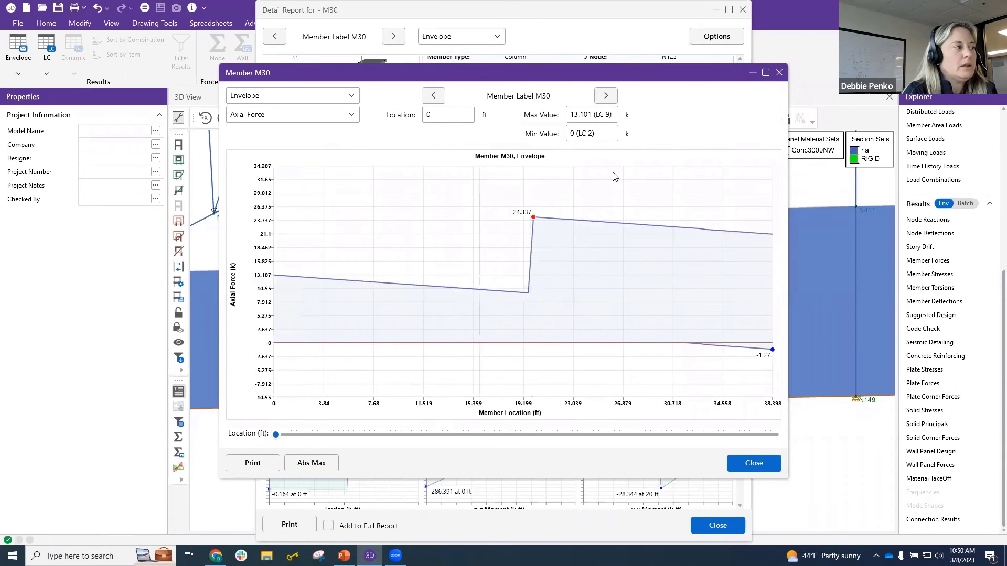
{"action": "left_click", "coordinate": [779, 72]}
{"action": "key", "text": "Escape"}
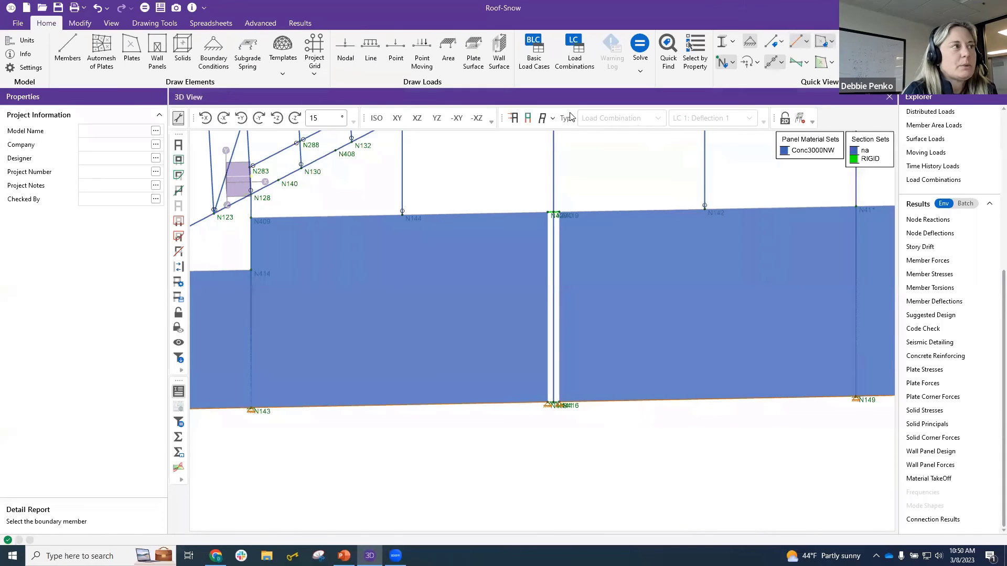
Step: Display the deflected shape for LC 1: Deflection 1 with the undeflected shadow, examine the wall panels, and turn it off again
{"action": "left_click", "coordinate": [541, 118]}
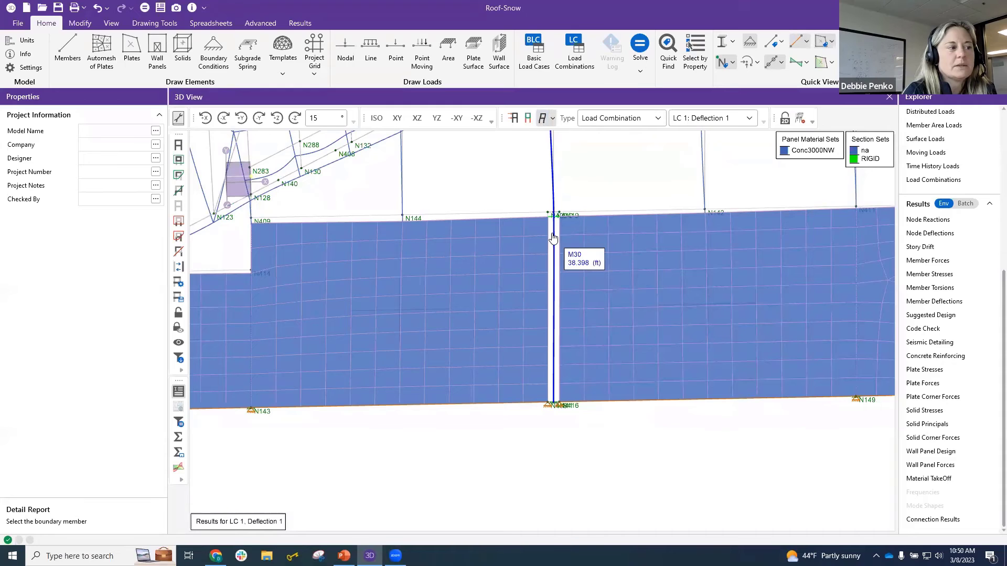
{"action": "left_click", "coordinate": [553, 118]}
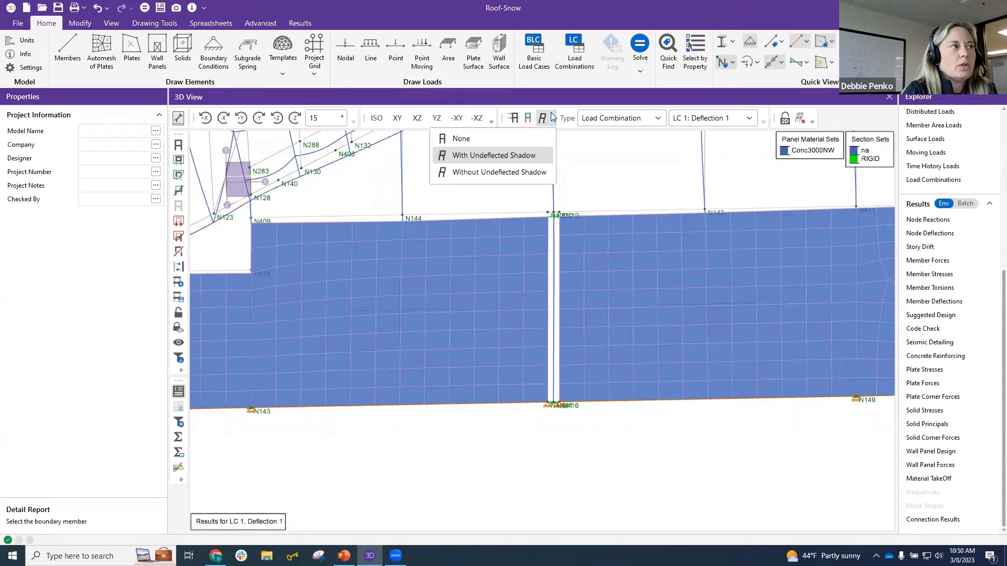
{"action": "left_click", "coordinate": [524, 141]}
{"action": "left_click", "coordinate": [86, 24]}
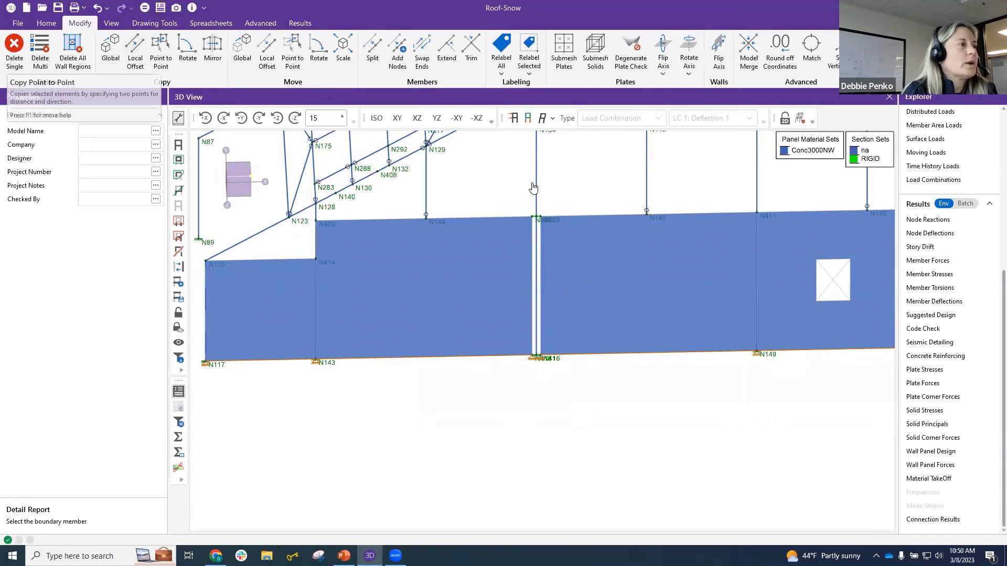
{"action": "scroll", "coordinate": [723, 317], "scroll_direction": "down", "scroll_amount": 1}
{"action": "middle_click_drag", "start_coordinate": [651, 299], "coordinate": [617, 364]}
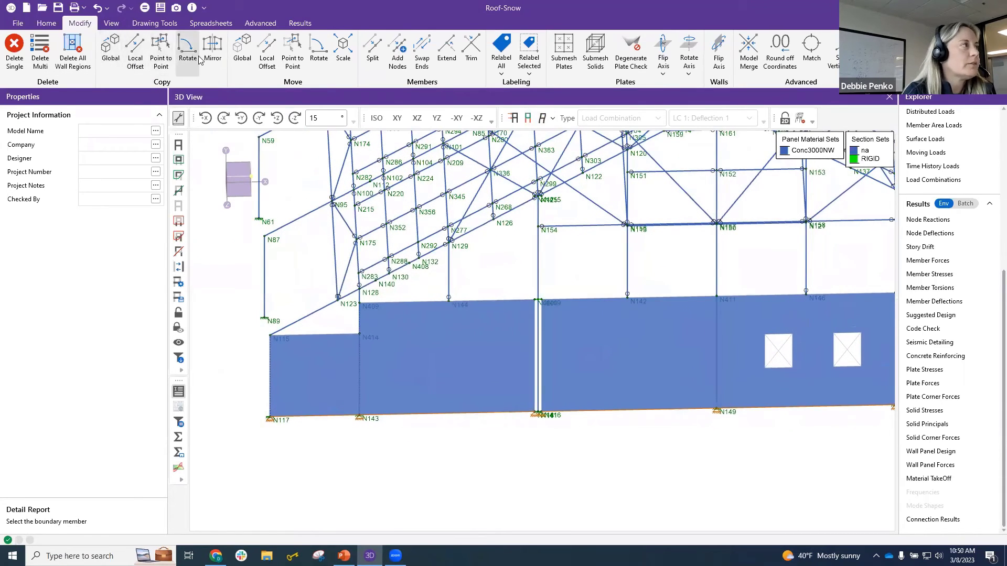
{"action": "left_click", "coordinate": [155, 23]}
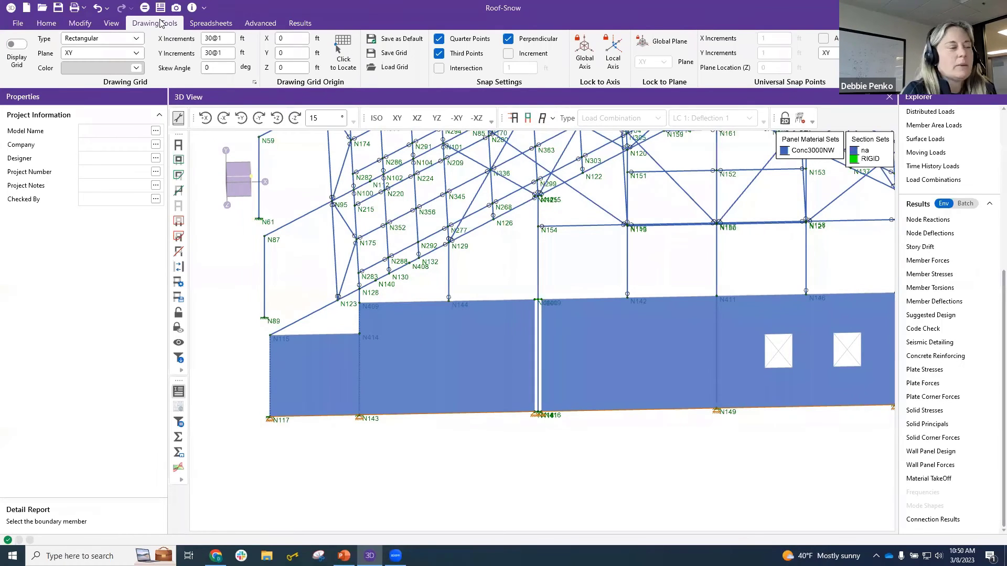
{"action": "left_click", "coordinate": [47, 24]}
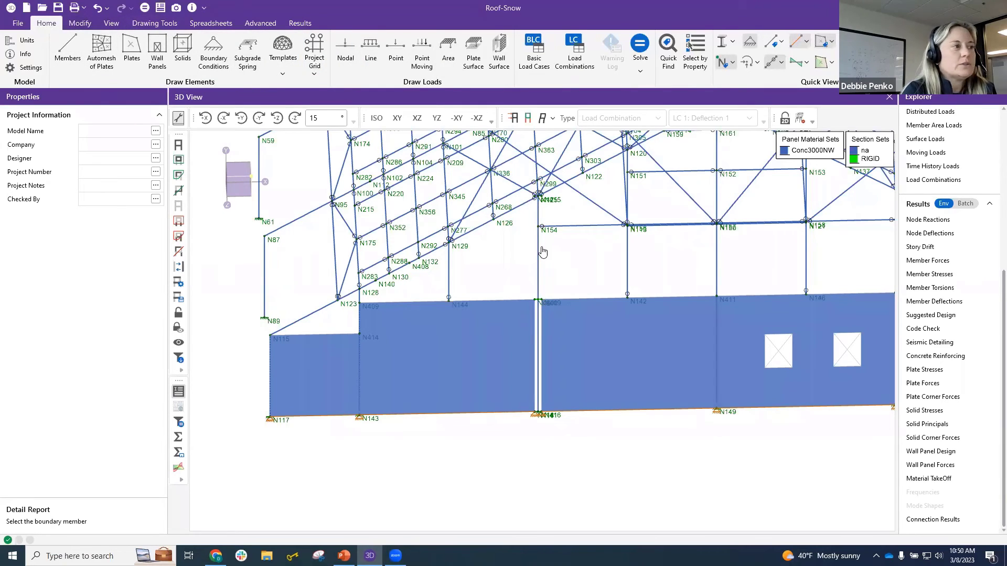
Step: Turn on increment snapping at 1 ft and check the list of saved drawing grids
{"action": "left_click", "coordinate": [153, 24]}
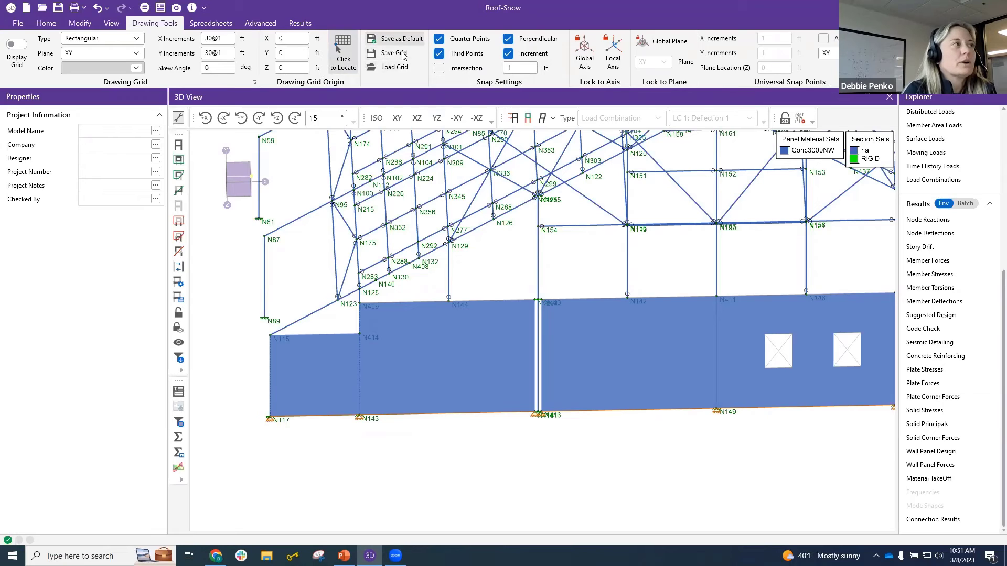
{"action": "left_click", "coordinate": [395, 67]}
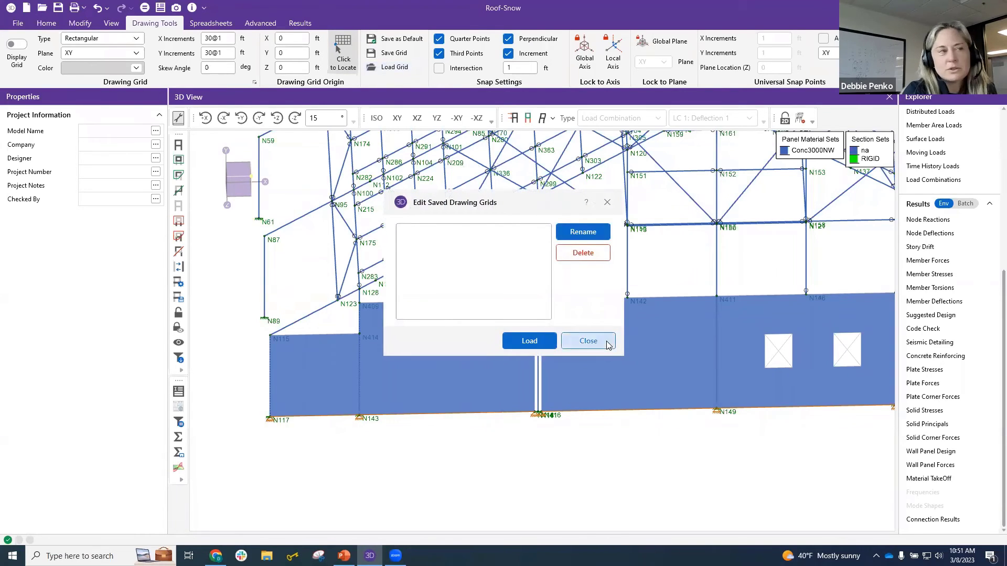
{"action": "left_click", "coordinate": [588, 341]}
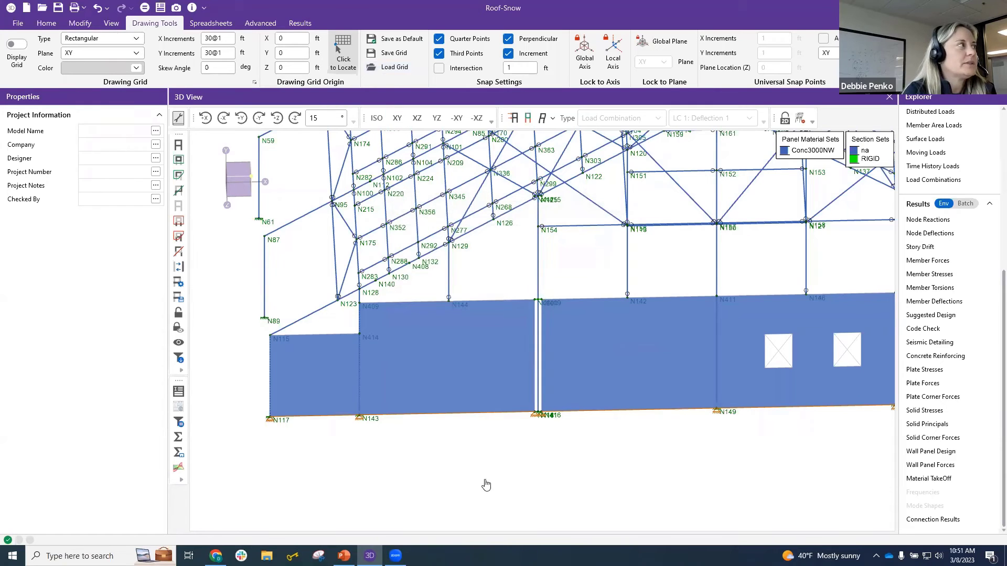
{"action": "scroll", "coordinate": [417, 307], "scroll_direction": "down", "scroll_amount": 2}
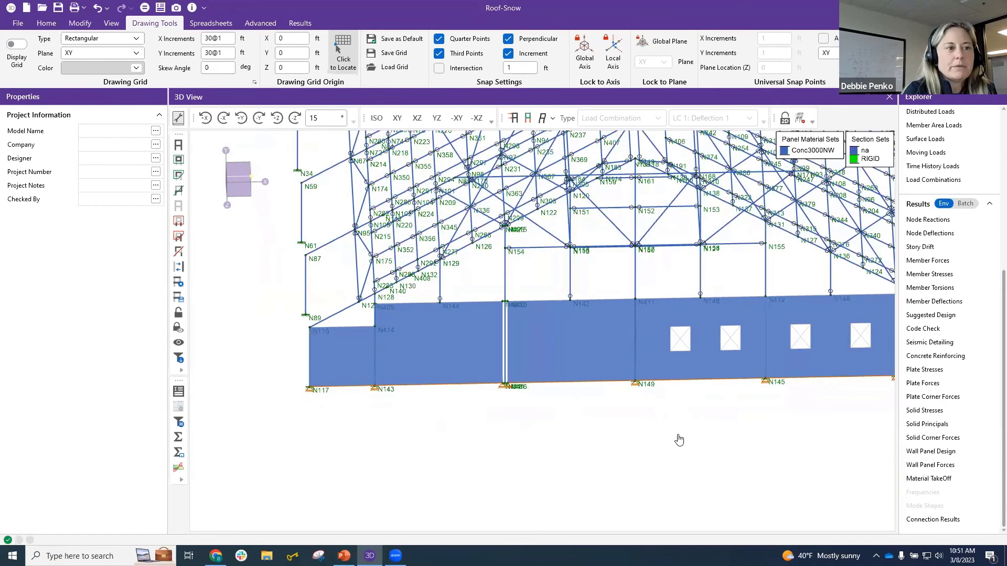
{"action": "scroll", "coordinate": [629, 429], "scroll_direction": "down", "scroll_amount": 3}
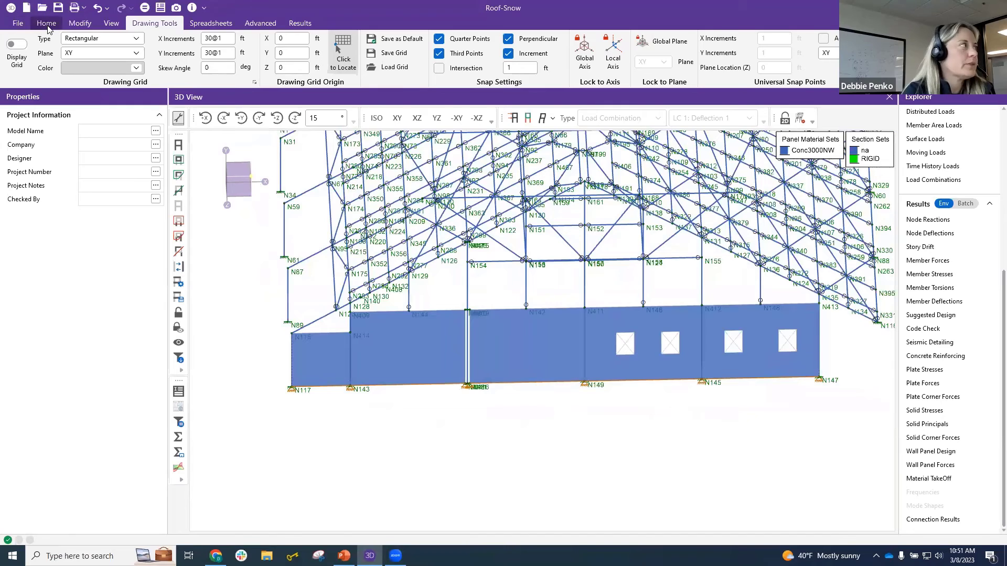
{"action": "left_click", "coordinate": [46, 23]}
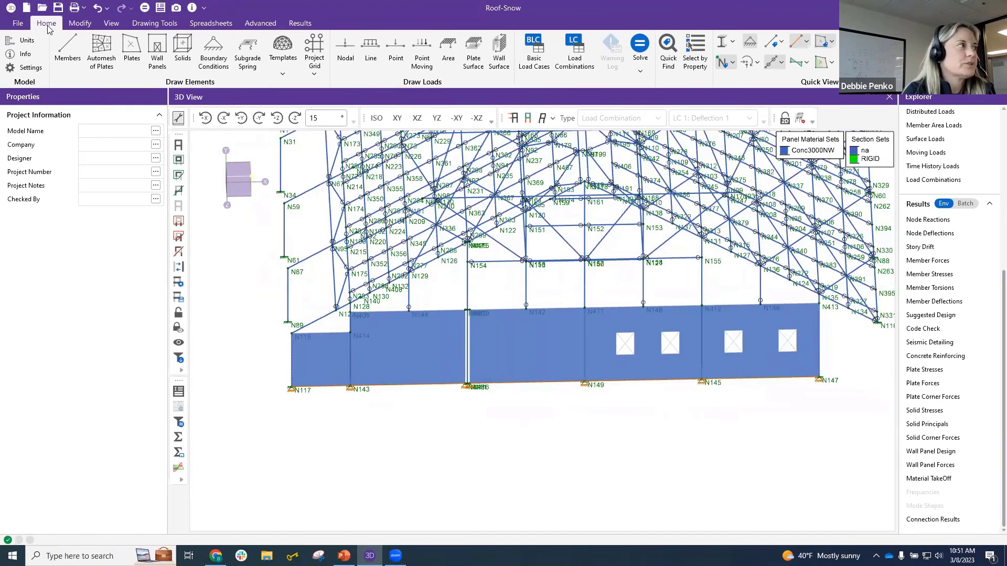
{"action": "scroll", "coordinate": [650, 434], "scroll_direction": "down", "scroll_amount": 2}
{"action": "right_click", "coordinate": [654, 443]}
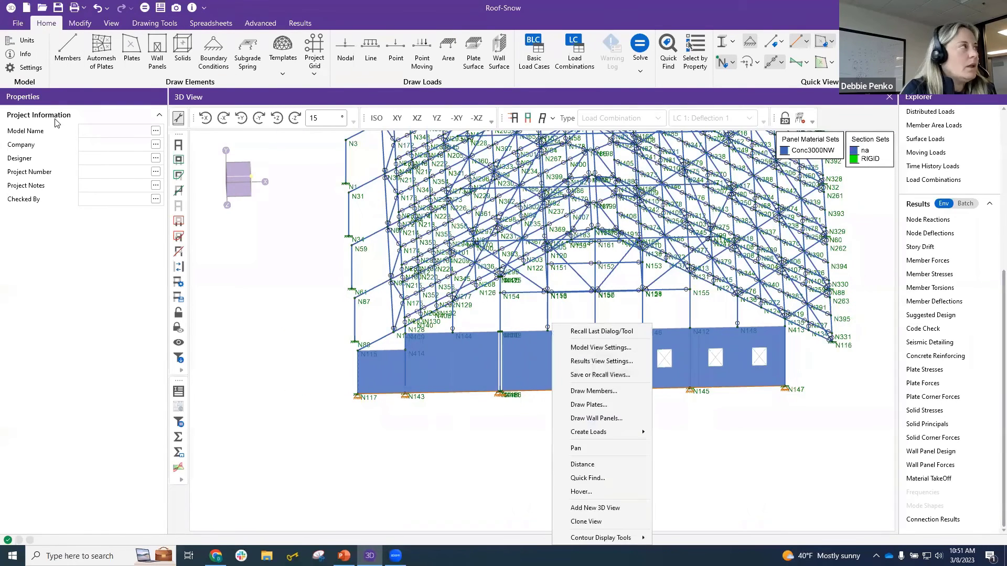
Step: Open report printing for the model and view the report template options without creating a template
{"action": "left_click", "coordinate": [75, 10]}
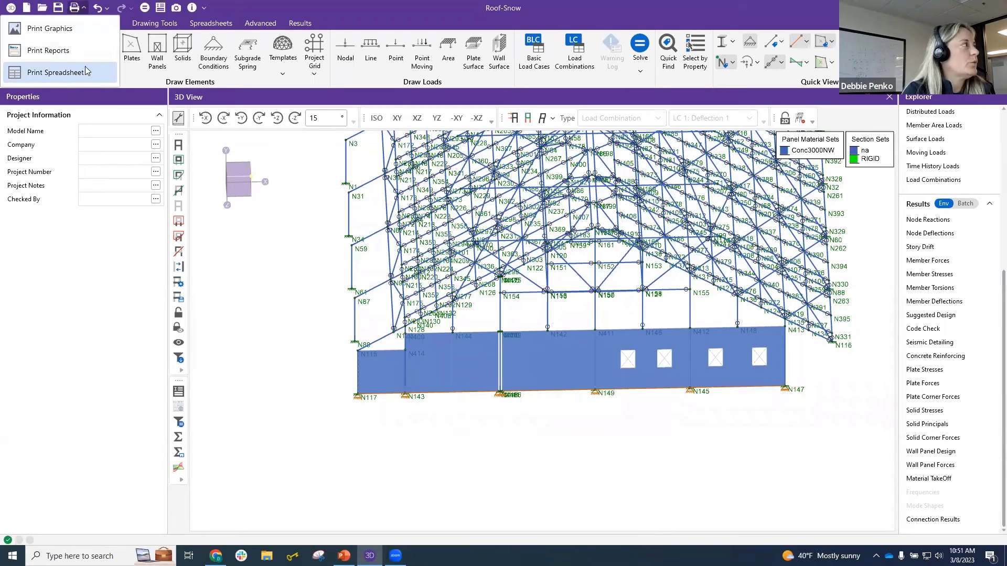
{"action": "left_click", "coordinate": [81, 52]}
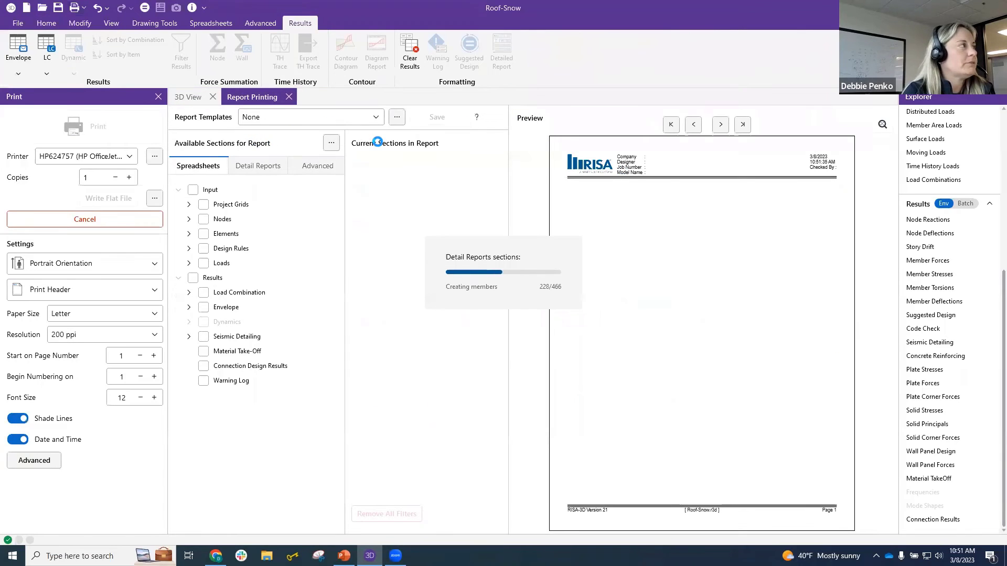
{"action": "left_click", "coordinate": [376, 117]}
{"action": "left_click", "coordinate": [377, 117]}
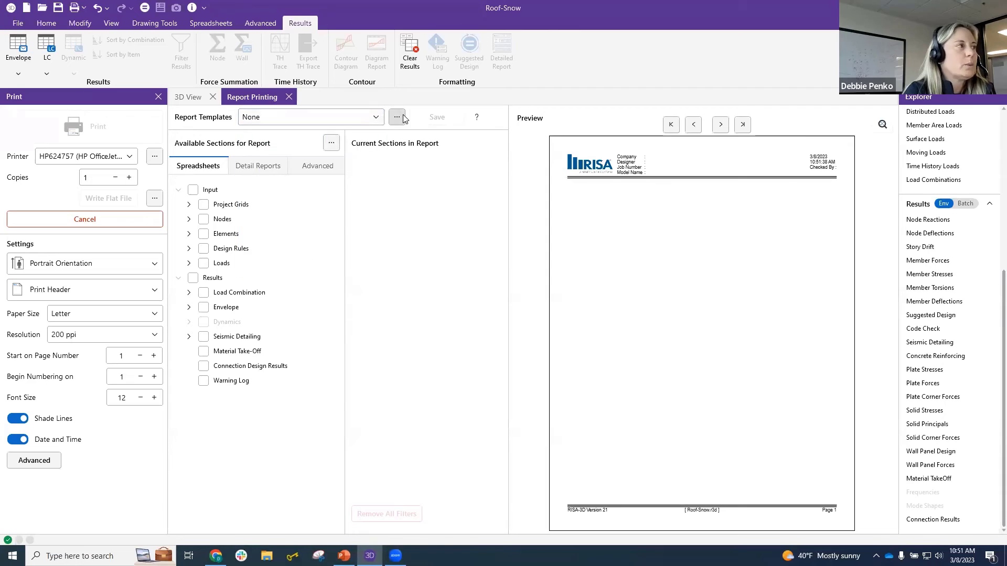
{"action": "left_click", "coordinate": [398, 117]}
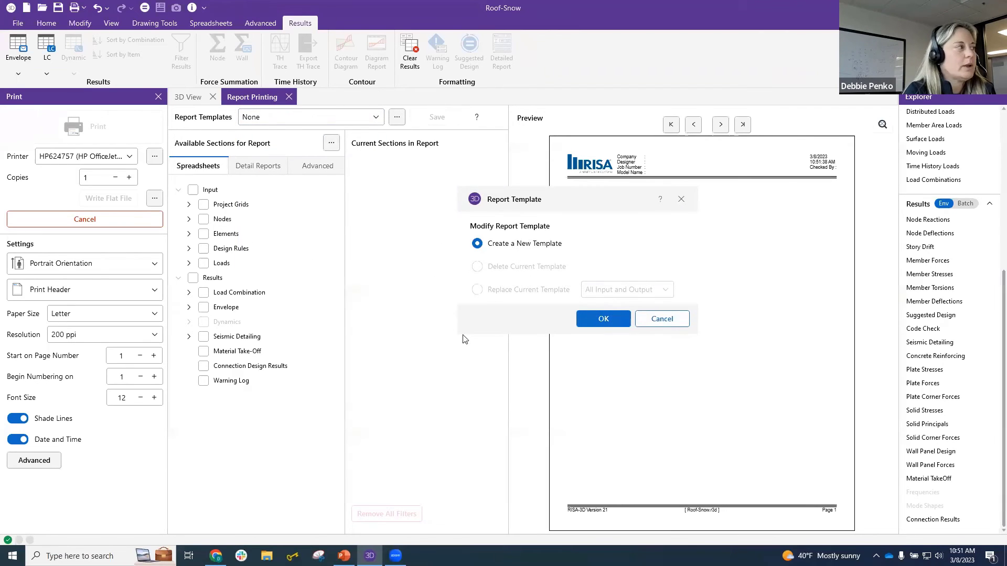
{"action": "left_click", "coordinate": [661, 319]}
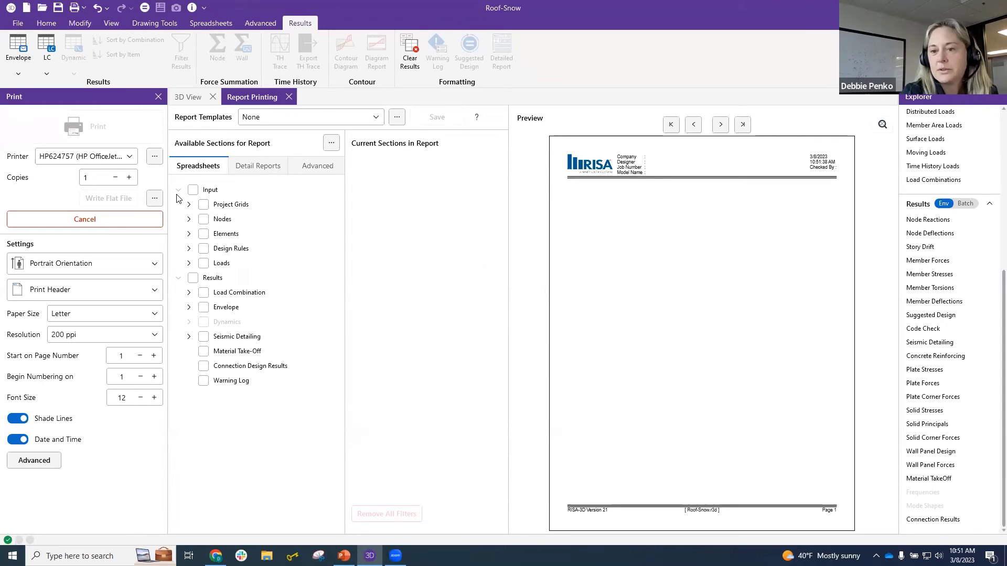
Step: Add the Node Coordinates and Hot Rolled Steel Properties input spreadsheets to the report
{"action": "left_click", "coordinate": [189, 220]}
{"action": "left_click", "coordinate": [214, 234]}
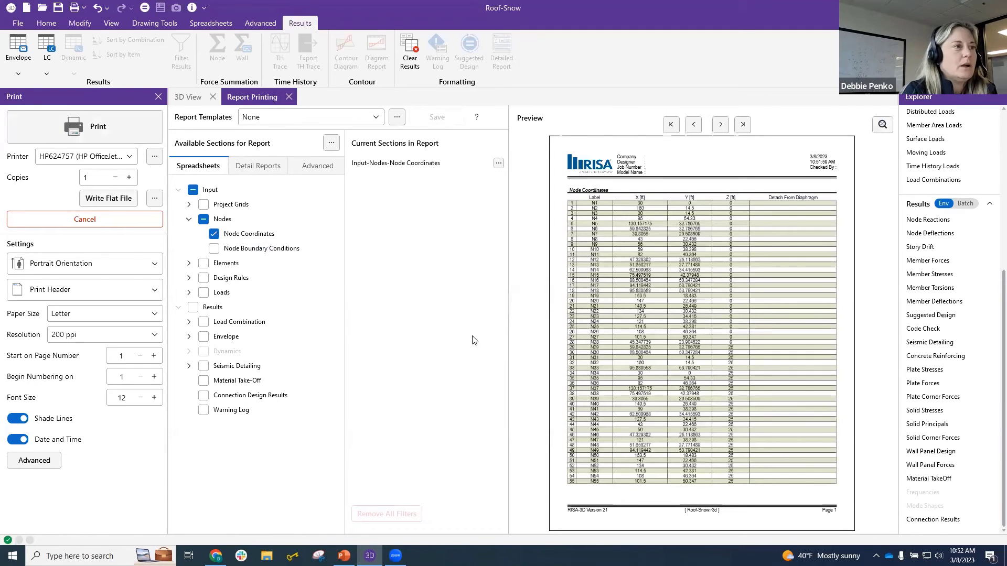
{"action": "left_click", "coordinate": [190, 263]}
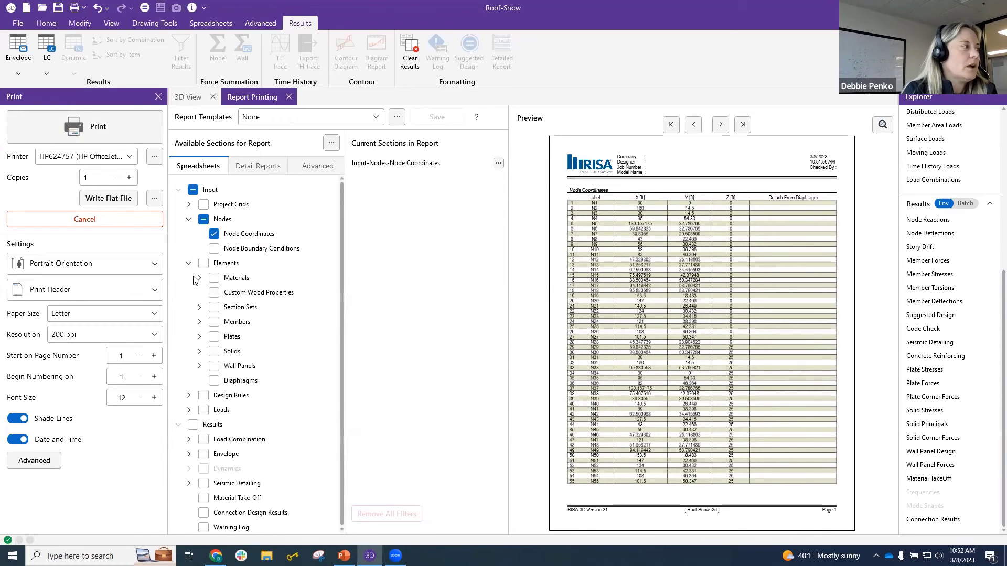
{"action": "left_click", "coordinate": [199, 278]}
{"action": "left_click", "coordinate": [224, 292]}
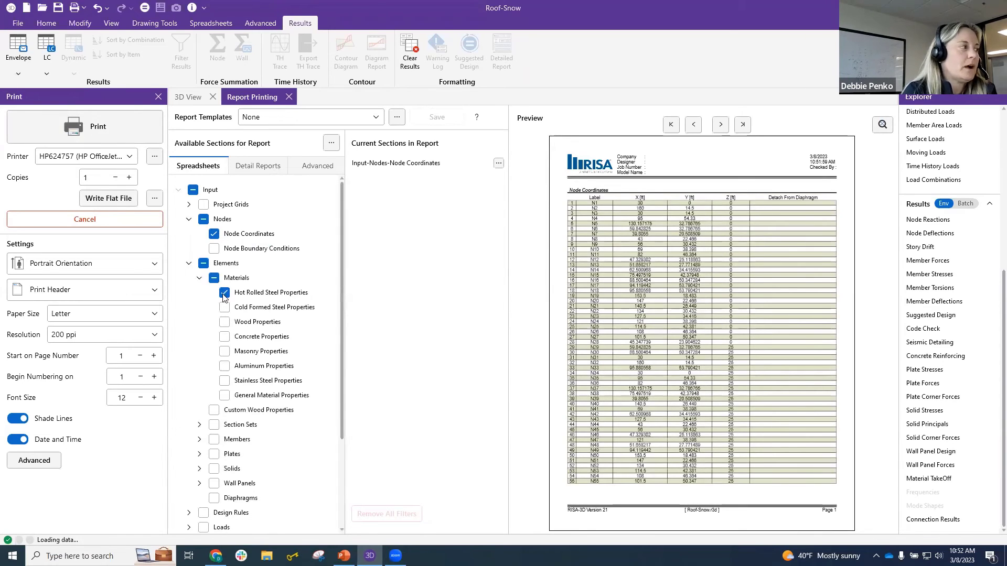
Step: Add all of the Members input spreadsheets to the report
{"action": "scroll", "coordinate": [253, 423], "scroll_direction": "down", "scroll_amount": 1}
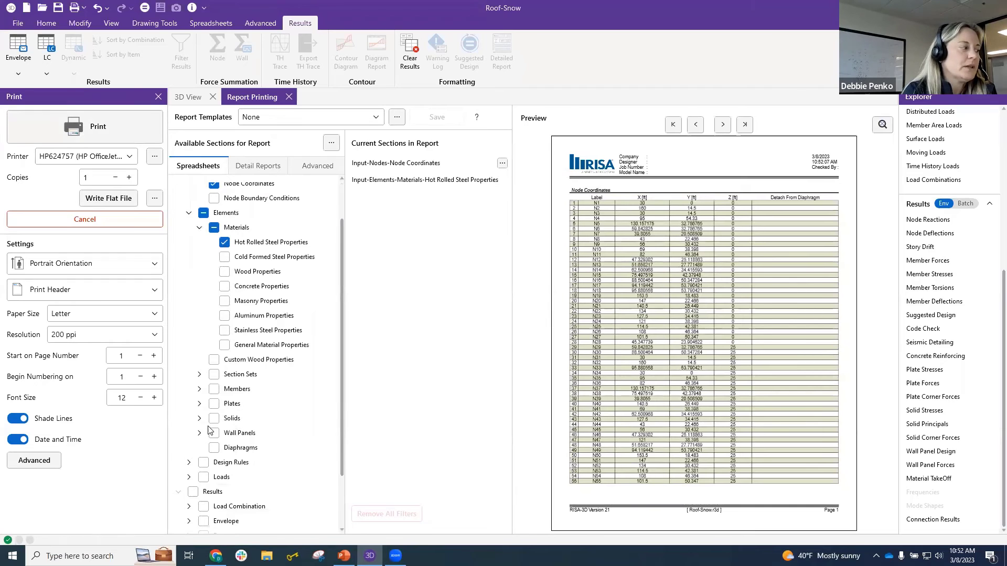
{"action": "left_click", "coordinate": [200, 389]}
{"action": "left_click", "coordinate": [214, 389]}
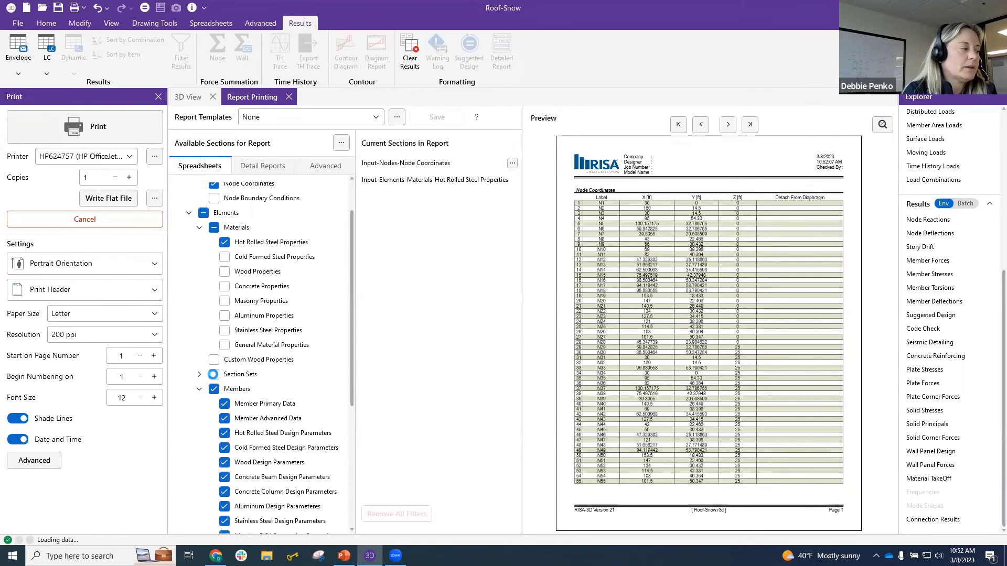
Step: Include only the Hot Rolled Steel Section Sets from the section set spreadsheets in the report
{"action": "left_click", "coordinate": [199, 374]}
{"action": "left_click", "coordinate": [214, 375]}
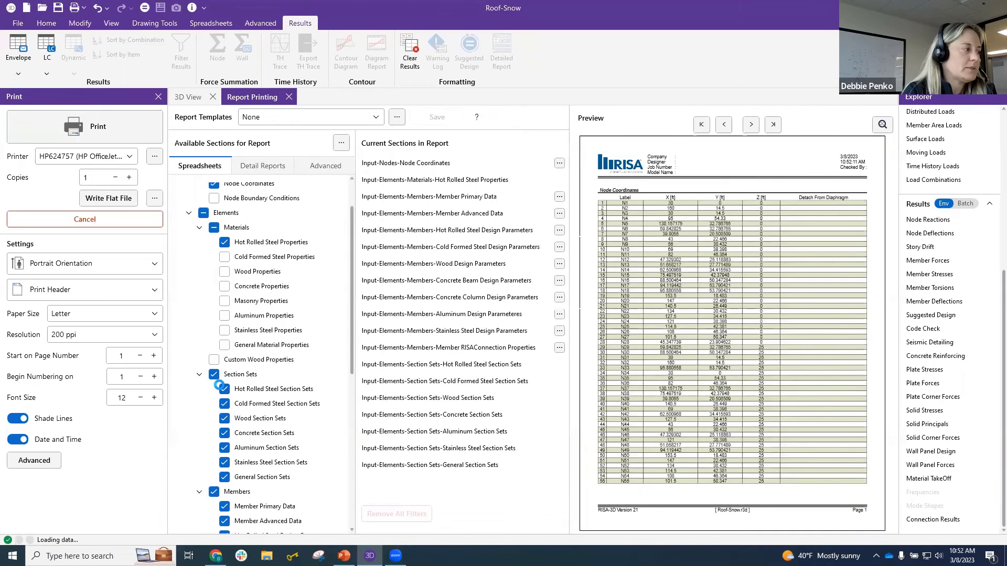
{"action": "left_click", "coordinate": [214, 374]}
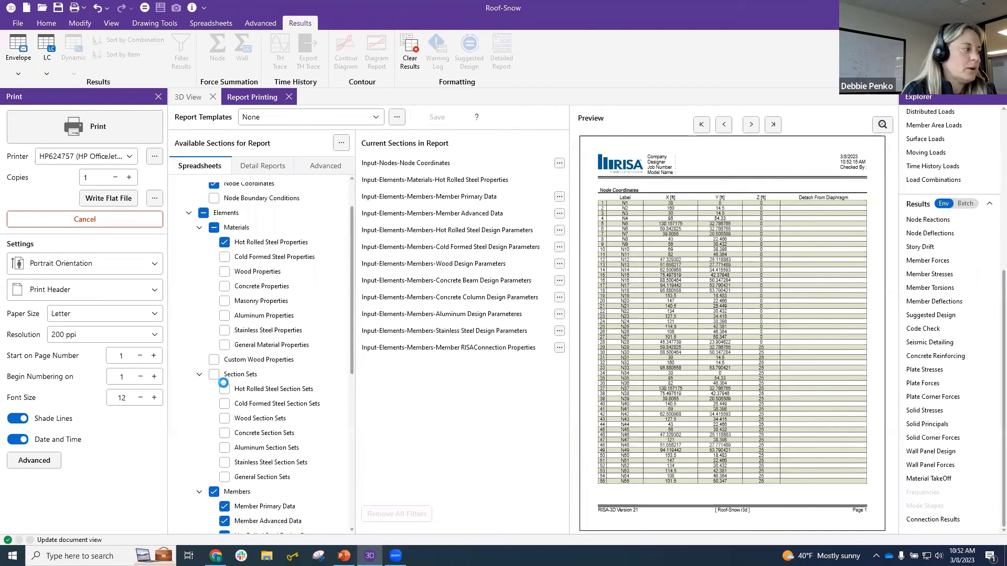
{"action": "left_click", "coordinate": [225, 389]}
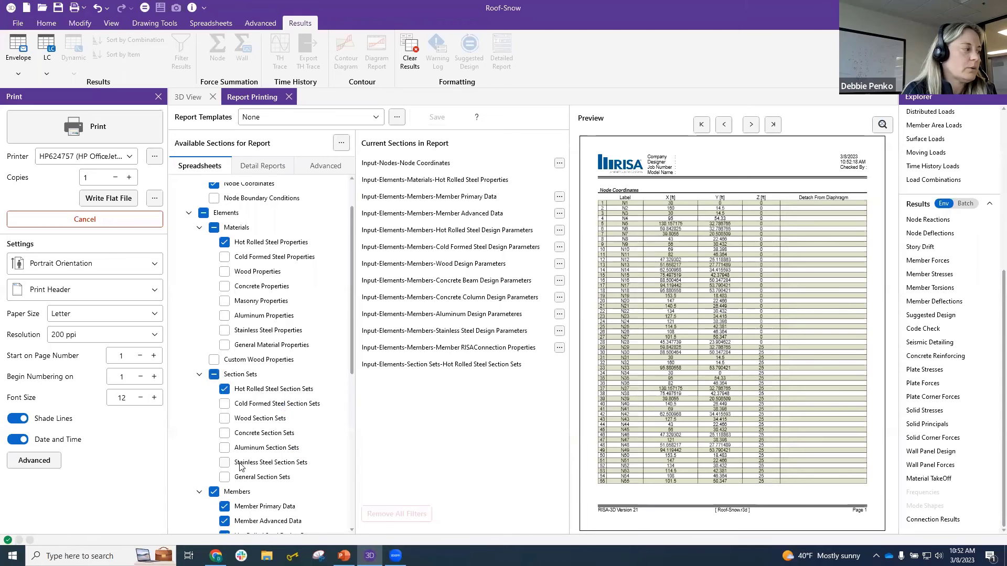
Step: Limit the report's Members spreadsheets to Member Primary Data, Member Advanced Data and Hot Rolled Steel Design Parameters
{"action": "scroll", "coordinate": [247, 425], "scroll_direction": "down", "scroll_amount": 3}
{"action": "left_click", "coordinate": [215, 417]}
{"action": "left_click", "coordinate": [224, 430]}
{"action": "left_click", "coordinate": [224, 459]}
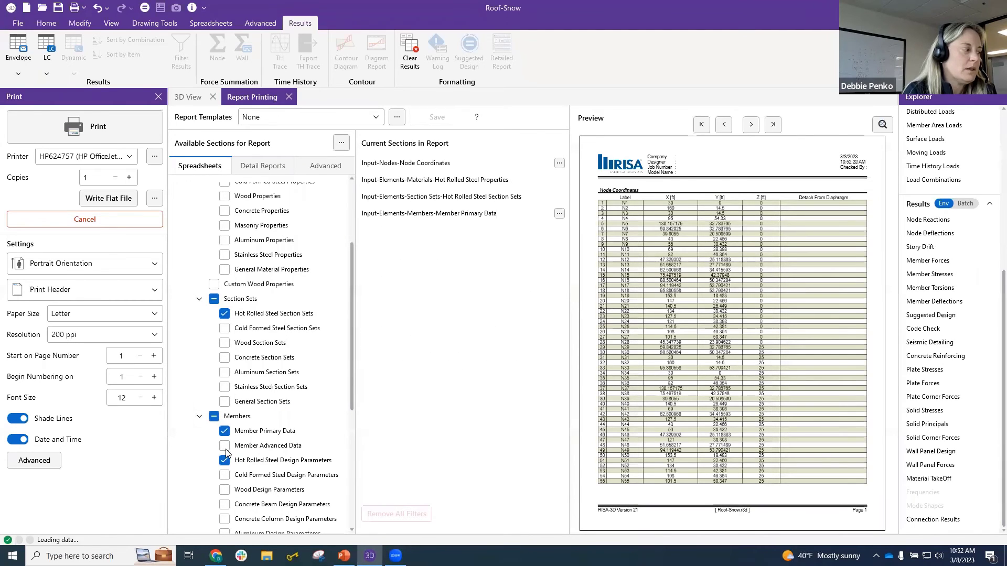
{"action": "left_click", "coordinate": [229, 445]}
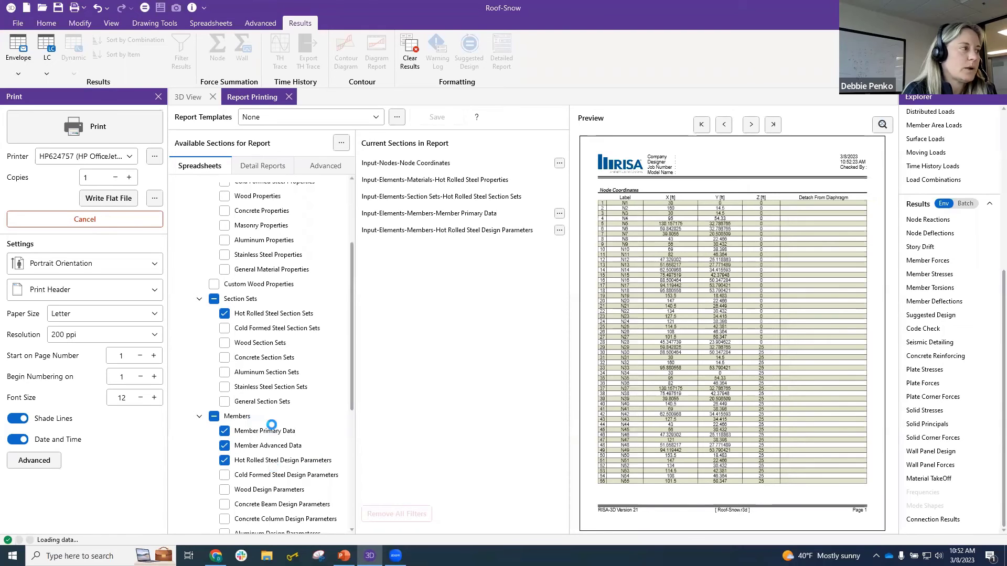
Step: Add only Node Reactions from the load combination node results to the report, leaving out the overstrength reactions and displacements
{"action": "scroll", "coordinate": [268, 430], "scroll_direction": "down", "scroll_amount": 4}
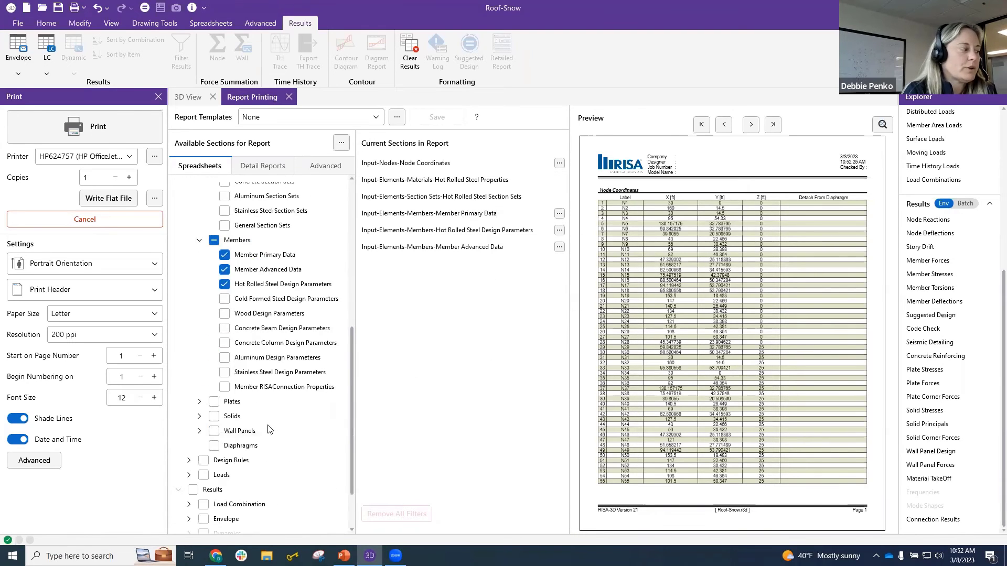
{"action": "scroll", "coordinate": [218, 420], "scroll_direction": "down", "scroll_amount": 2}
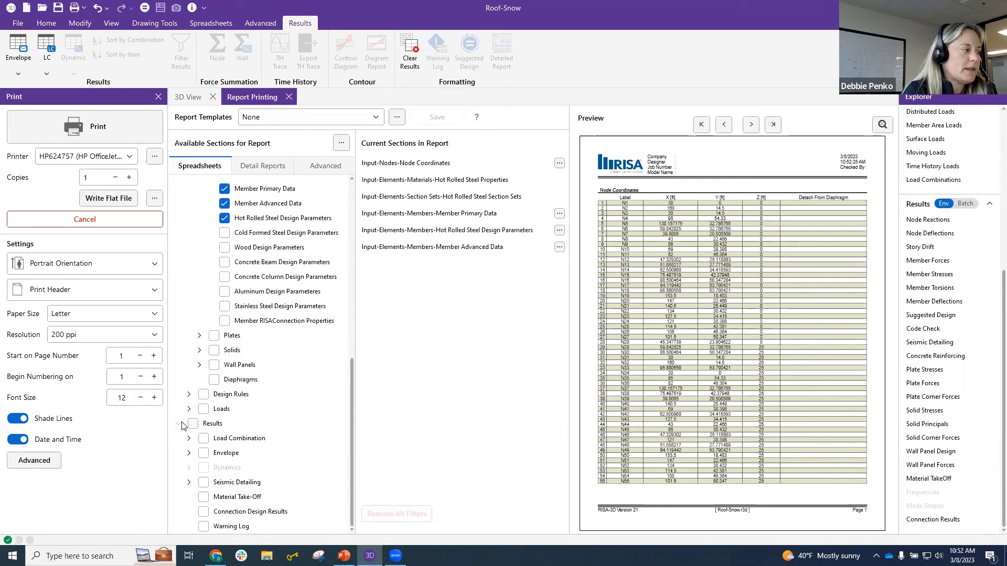
{"action": "left_click", "coordinate": [188, 438]}
{"action": "left_click", "coordinate": [213, 453]}
{"action": "left_click", "coordinate": [200, 453]}
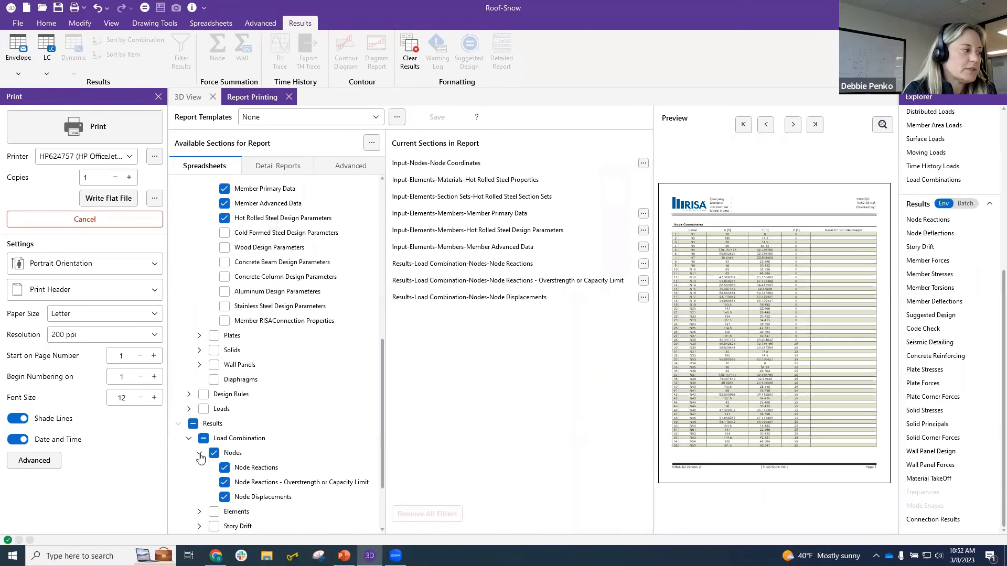
{"action": "left_click", "coordinate": [225, 497]}
{"action": "left_click", "coordinate": [225, 482]}
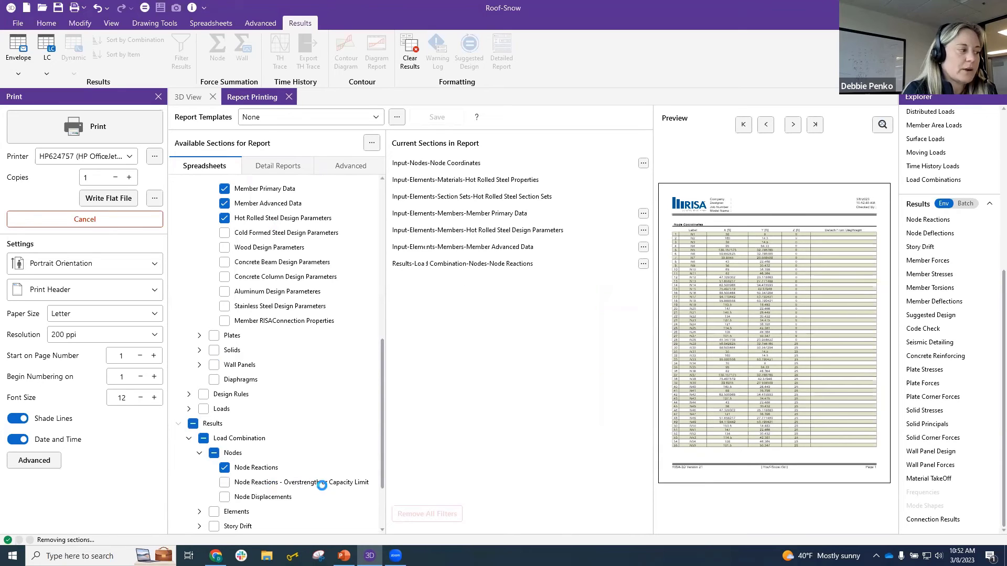
Step: Move the load combination Node Reactions section to the beginning of the report, ahead of Node Coordinates
{"action": "scroll", "coordinate": [279, 485], "scroll_direction": "down", "scroll_amount": 4}
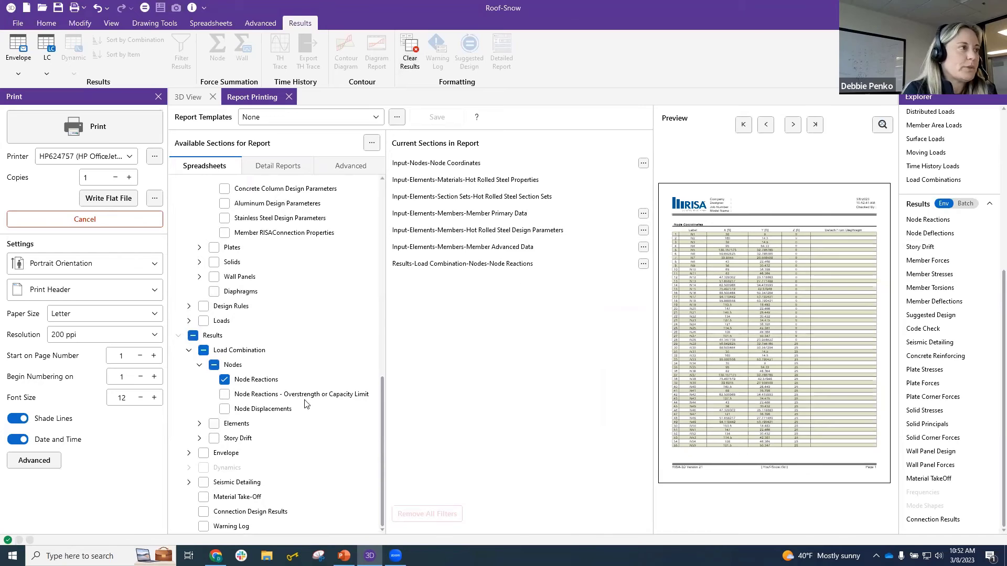
{"action": "mouse_move", "coordinate": [587, 265]}
{"action": "left_mouse_down"}
{"action": "mouse_move", "coordinate": [587, 247]}
{"action": "mouse_move", "coordinate": [582, 269]}
{"action": "left_mouse_up"}
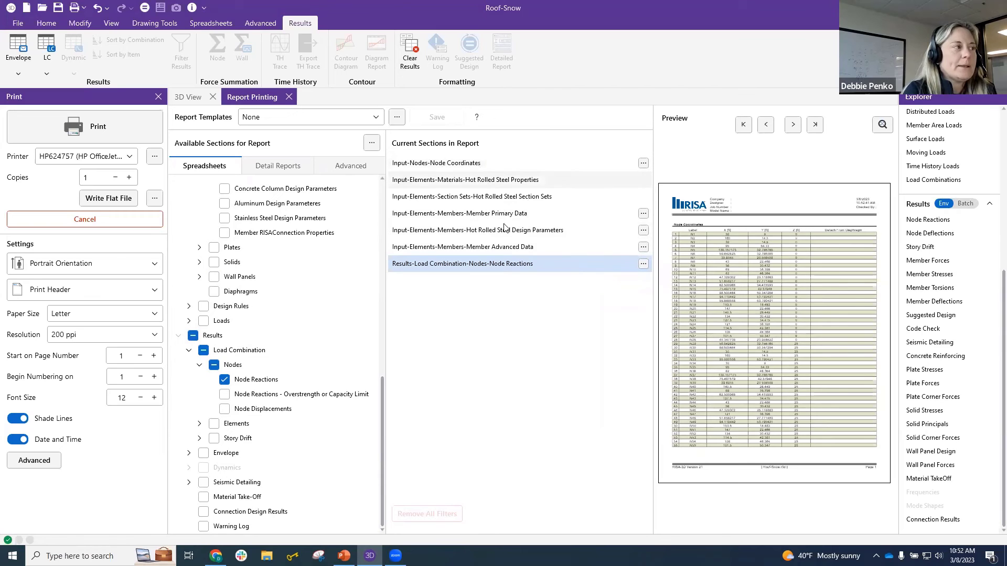
{"action": "left_click_drag", "start_coordinate": [510, 267], "coordinate": [511, 170]}
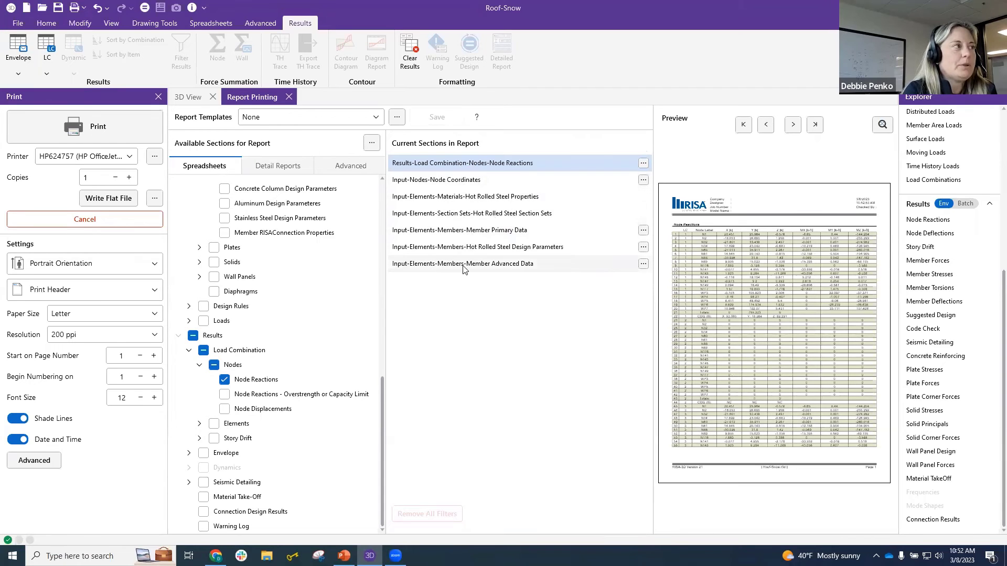
Step: Review the report template creation options and the Detail Reports and Advanced items available for the report
{"action": "left_click", "coordinate": [397, 119]}
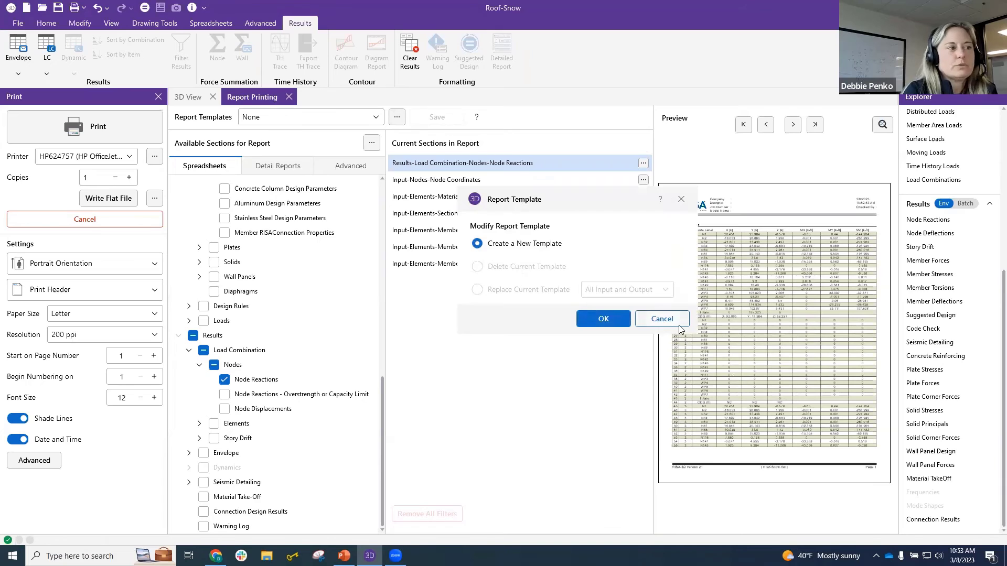
{"action": "left_click", "coordinate": [680, 321]}
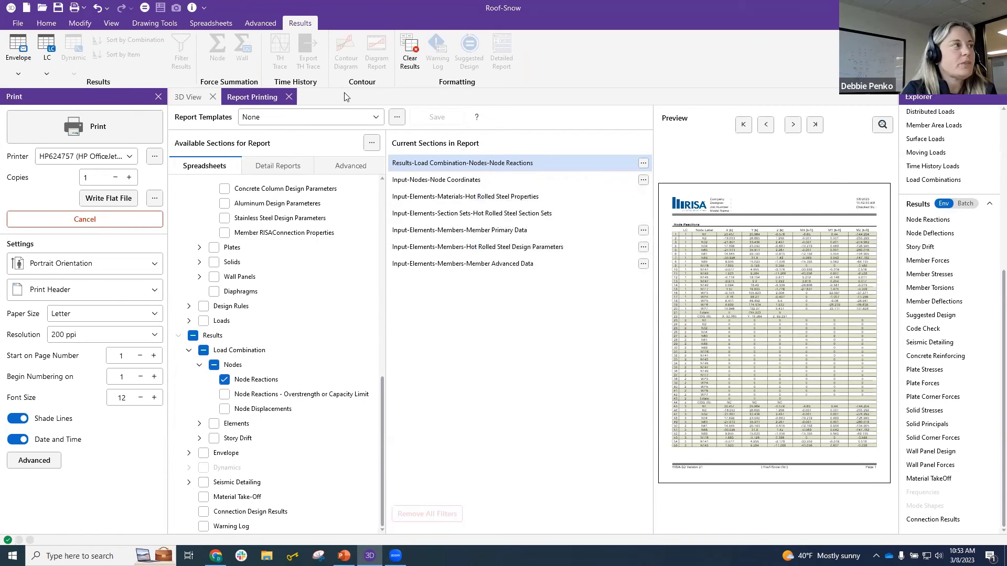
{"action": "left_click", "coordinate": [289, 169]}
{"action": "left_click", "coordinate": [209, 171]}
{"action": "left_click", "coordinate": [270, 169]}
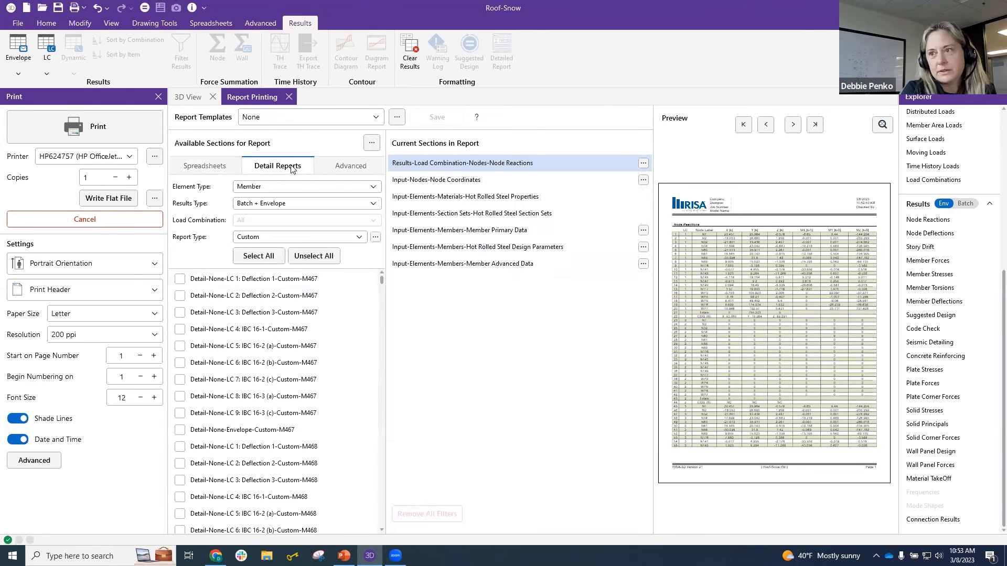
{"action": "left_click", "coordinate": [363, 170]}
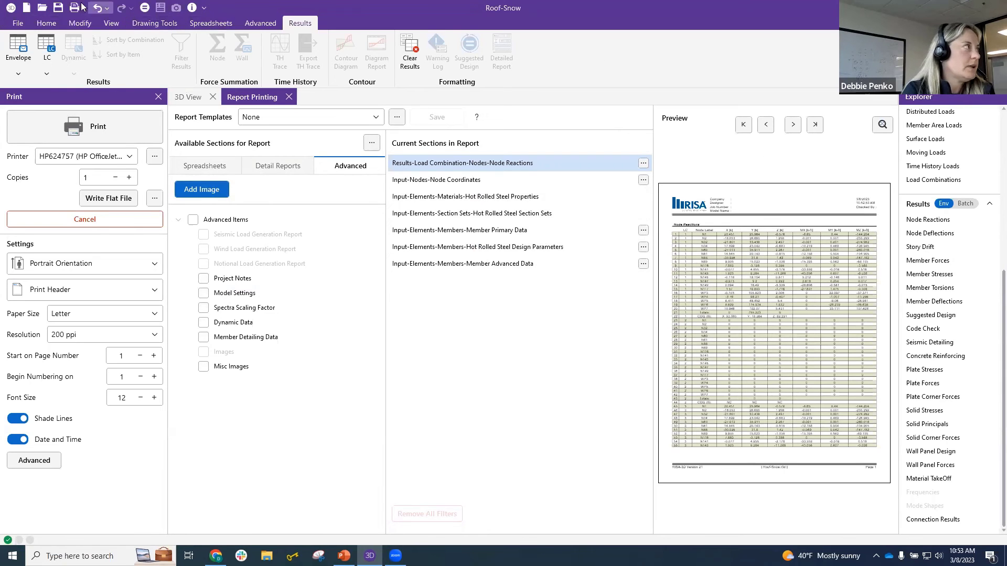
Step: Preview a snapshot of the whole 3D model, hide the node labels, and cancel the snapshot without saving it
{"action": "left_click", "coordinate": [194, 97]}
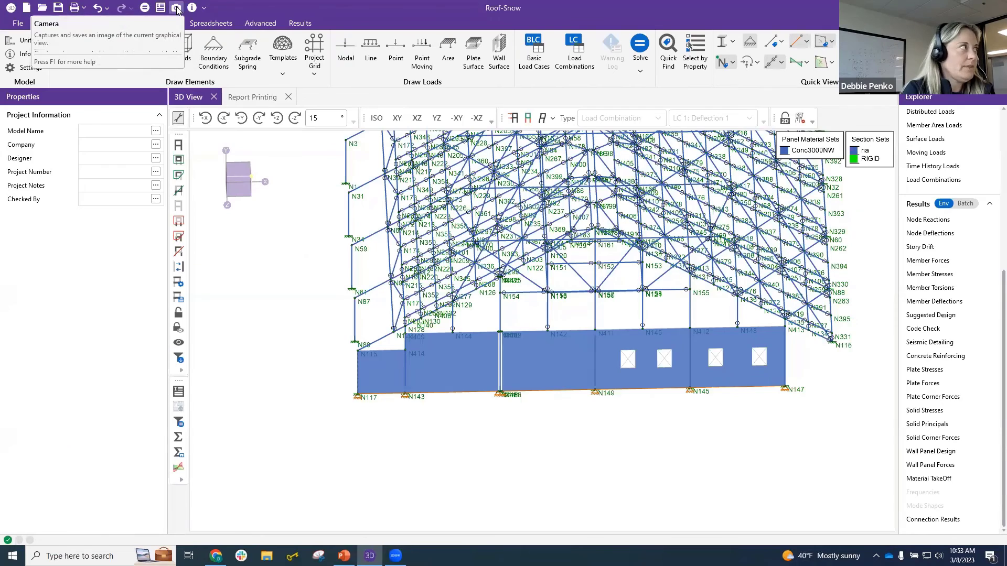
{"action": "scroll", "coordinate": [466, 442], "scroll_direction": "down", "scroll_amount": 1}
{"action": "scroll", "coordinate": [464, 438], "scroll_direction": "down", "scroll_amount": 1}
{"action": "middle_click_drag", "start_coordinate": [488, 456], "coordinate": [458, 496]}
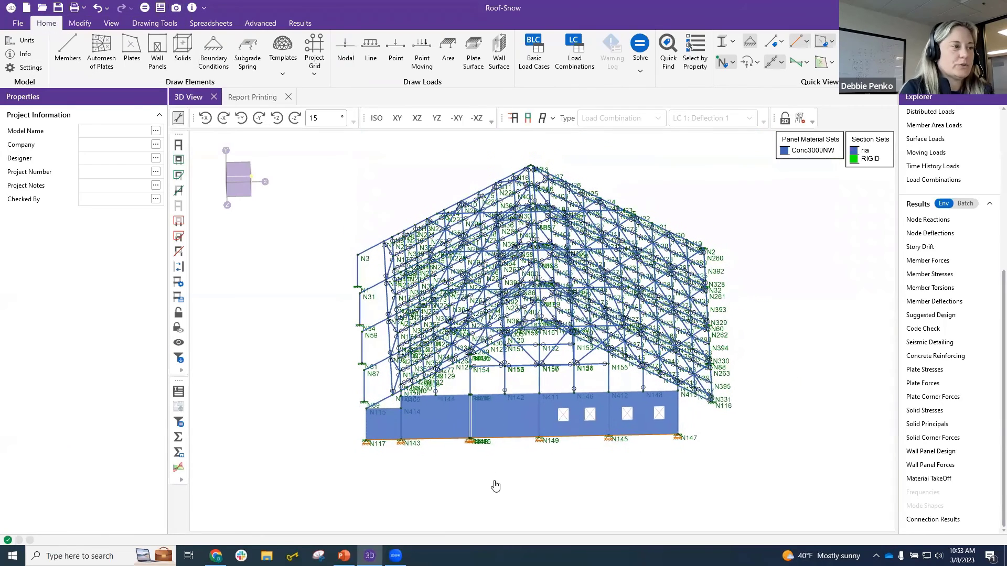
{"action": "middle_click_drag", "start_coordinate": [592, 491], "coordinate": [593, 422], "text": "shift"}
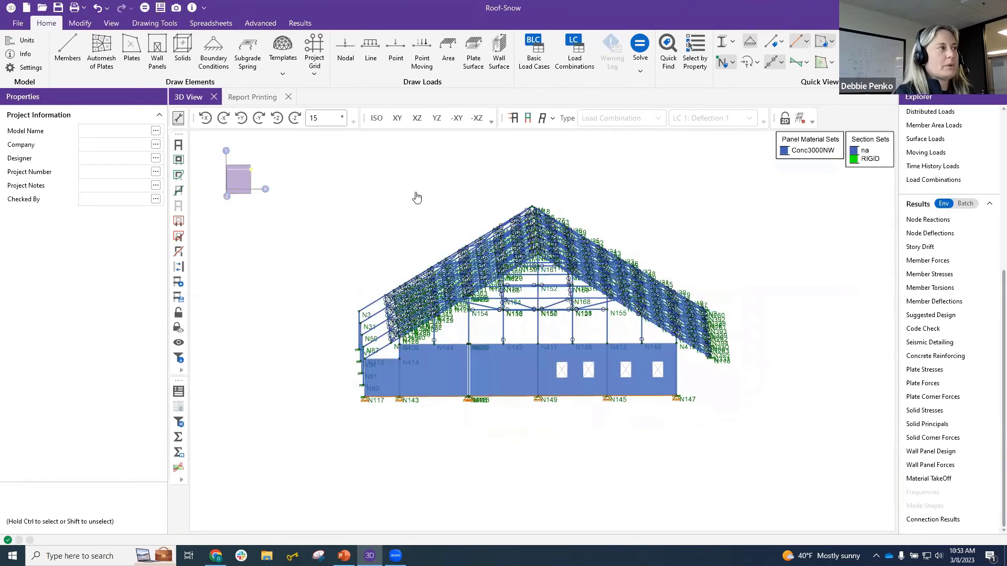
{"action": "left_click", "coordinate": [418, 118]}
{"action": "left_click", "coordinate": [397, 118]}
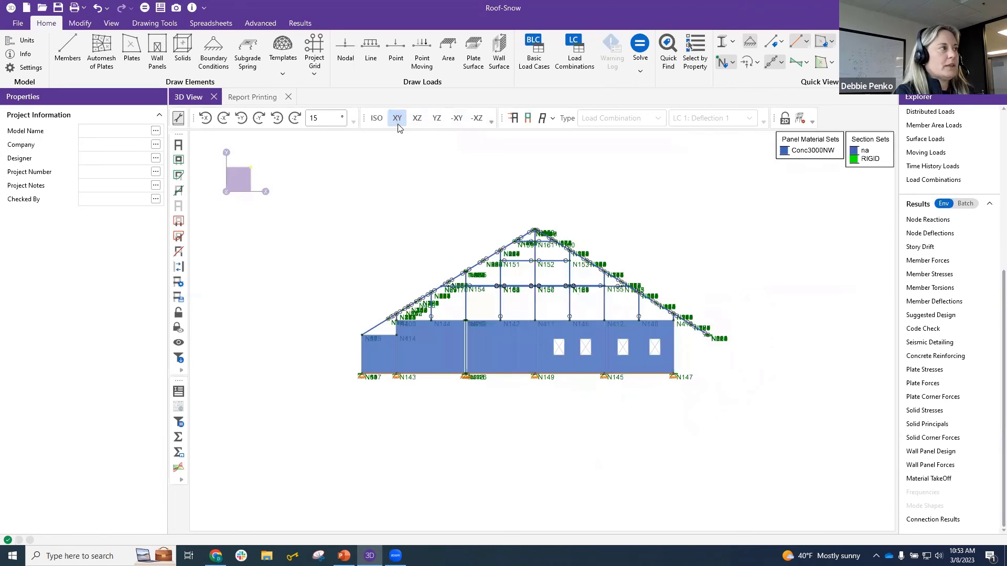
{"action": "left_click", "coordinate": [177, 7]}
{"action": "middle_click_drag", "start_coordinate": [599, 270], "coordinate": [592, 315], "text": "shift"}
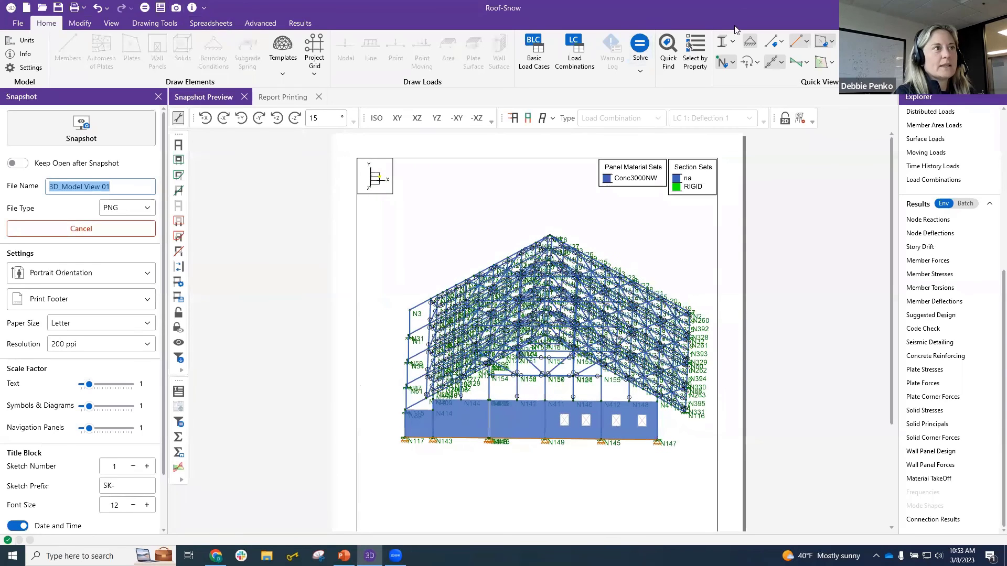
{"action": "left_click", "coordinate": [729, 63]}
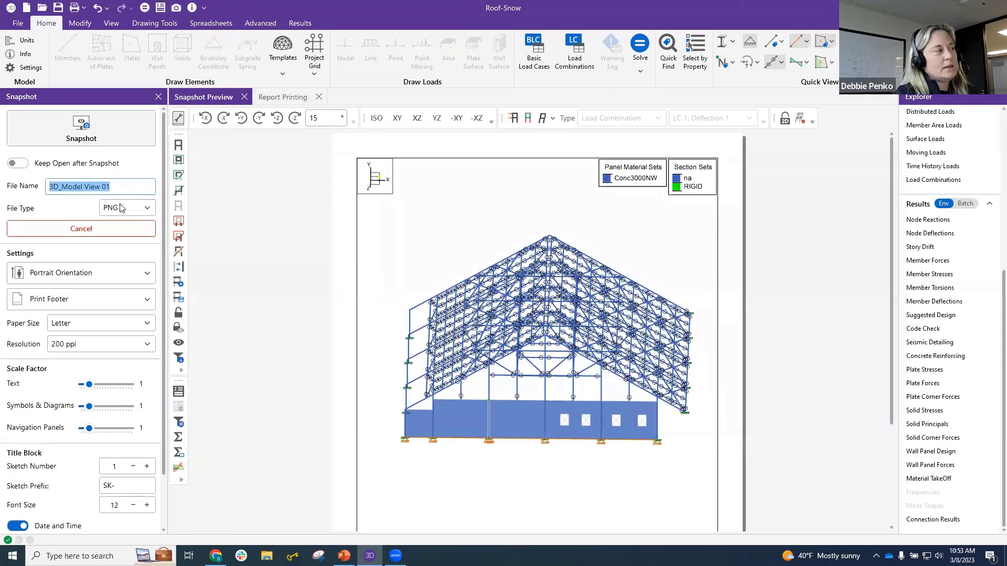
{"action": "left_click", "coordinate": [124, 233]}
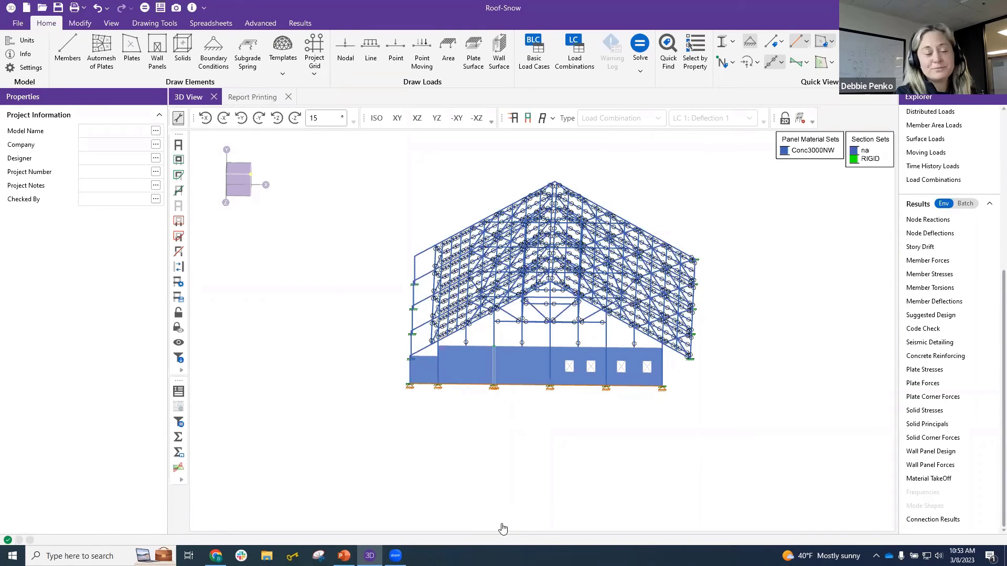
{"action": "middle_click_drag", "start_coordinate": [792, 394], "coordinate": [770, 416]}
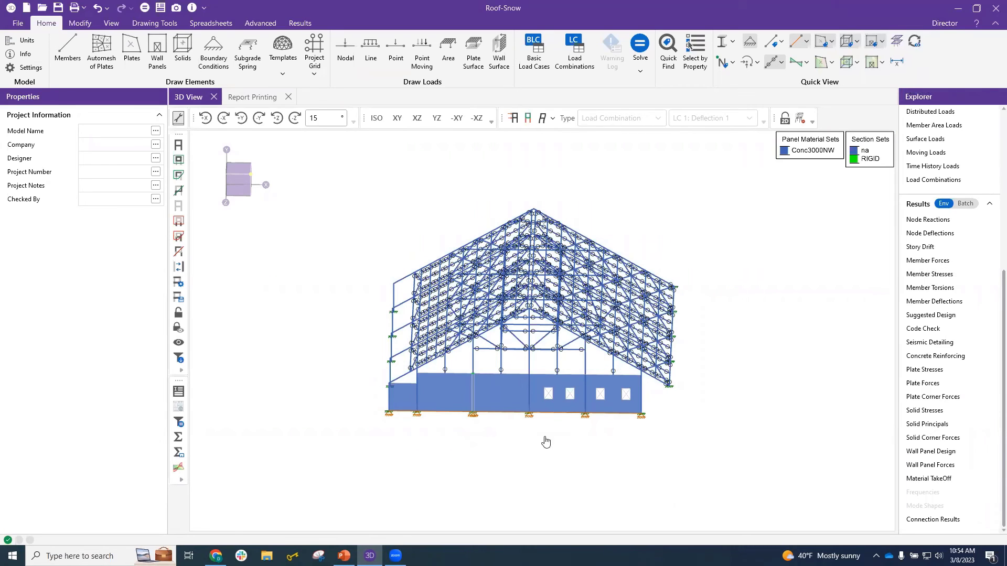
{"action": "right_click", "coordinate": [482, 418]}
{"action": "left_click", "coordinate": [458, 472]}
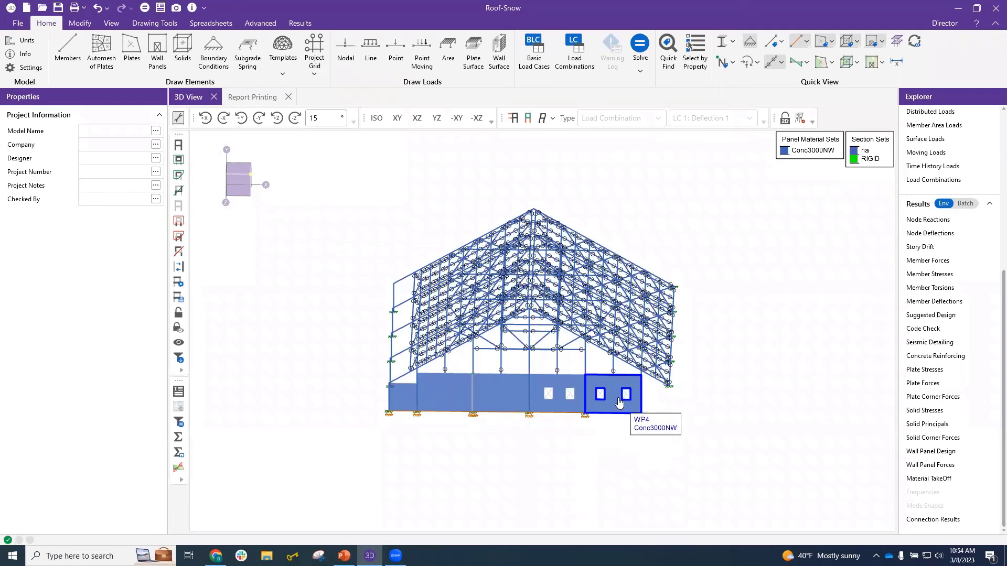
Step: Check the wall panel solution options, including the approximate mesh size, in the model settings without changing them
{"action": "scroll", "coordinate": [542, 404], "scroll_direction": "up", "scroll_amount": 2}
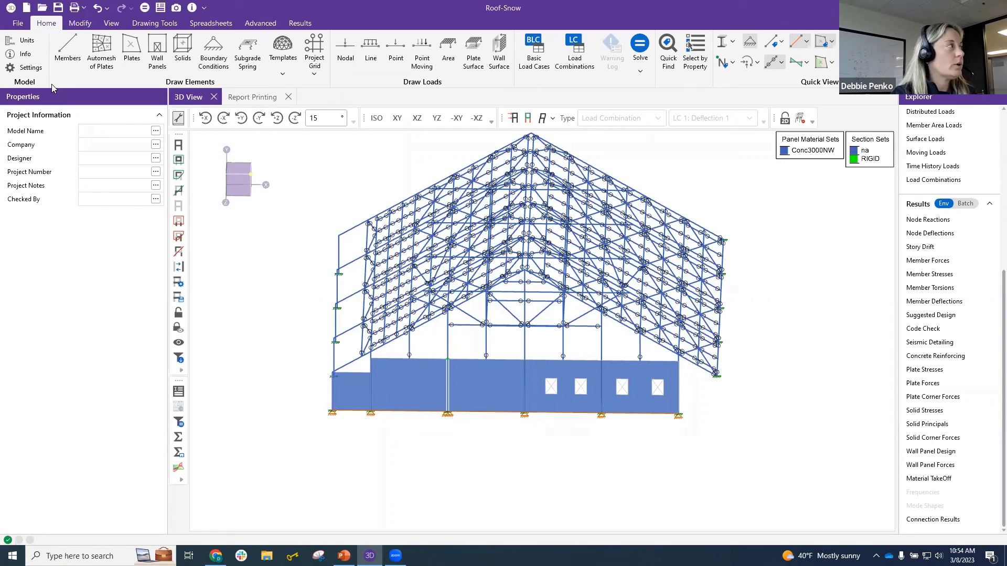
{"action": "left_click", "coordinate": [31, 68]}
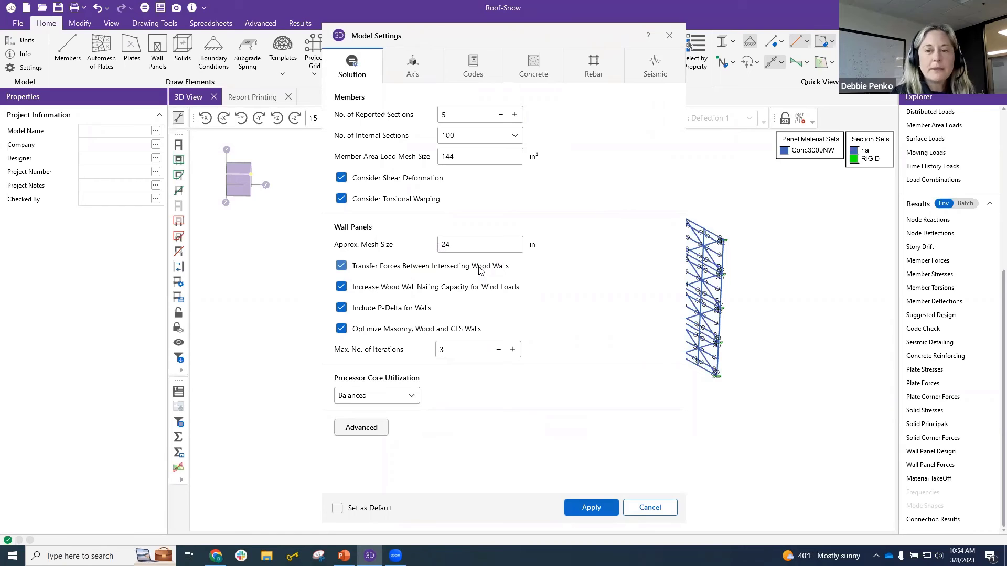
{"action": "left_click", "coordinate": [649, 508]}
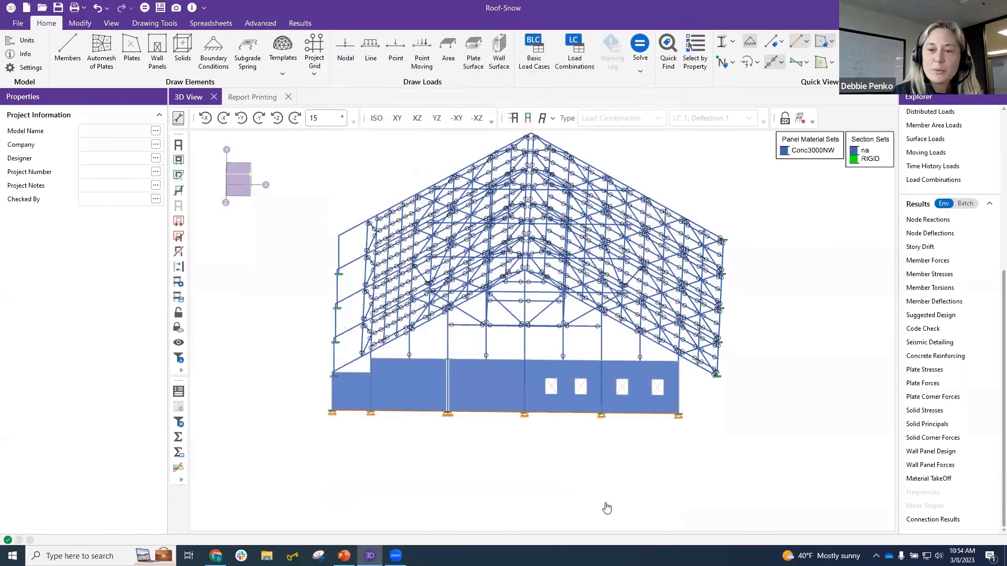
Step: Display the deflected shape for LC 1: Deflection 1 and examine the meshing of the wall panels around their openings
{"action": "scroll", "coordinate": [414, 445], "scroll_direction": "up", "scroll_amount": 5}
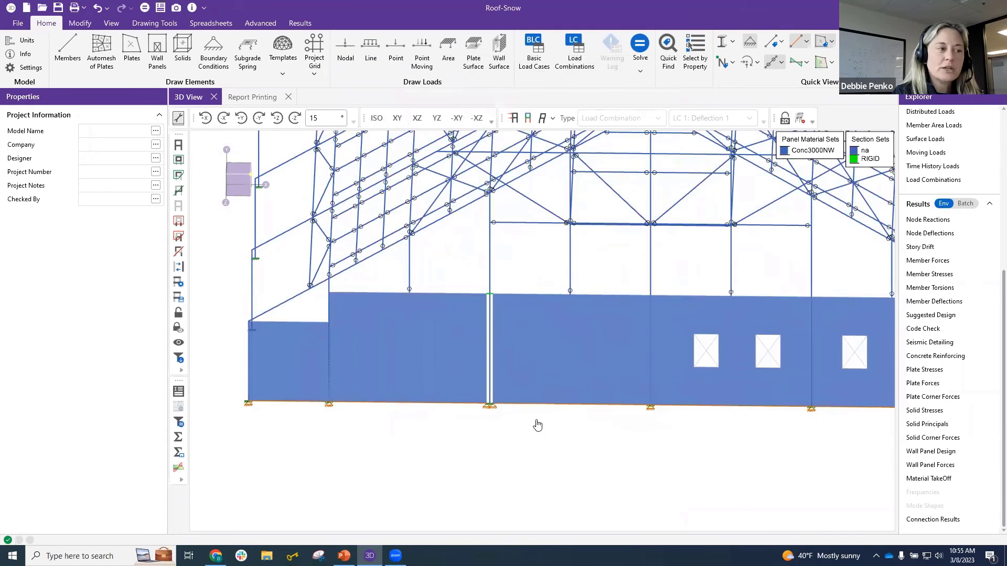
{"action": "scroll", "coordinate": [568, 409], "scroll_direction": "down", "scroll_amount": 2}
{"action": "left_click", "coordinate": [542, 118]}
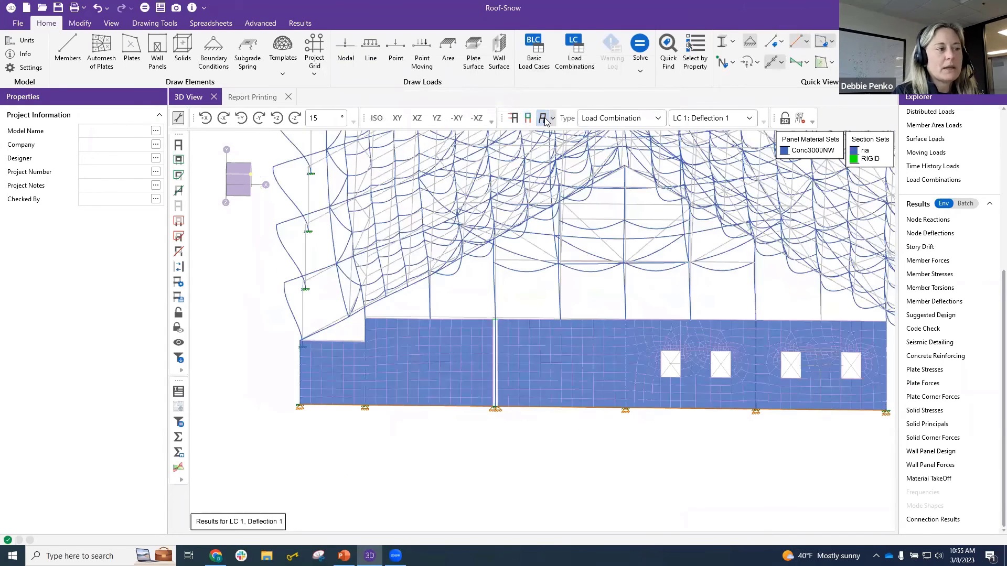
{"action": "scroll", "coordinate": [672, 422], "scroll_direction": "up", "scroll_amount": 3}
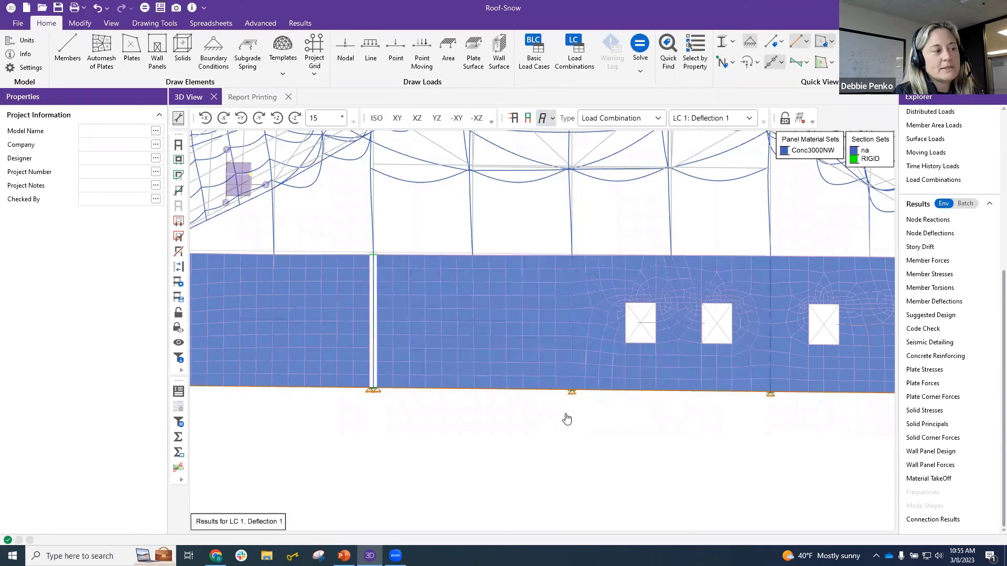
{"action": "scroll", "coordinate": [460, 423], "scroll_direction": "down", "scroll_amount": 1}
{"action": "scroll", "coordinate": [461, 422], "scroll_direction": "down", "scroll_amount": 2}
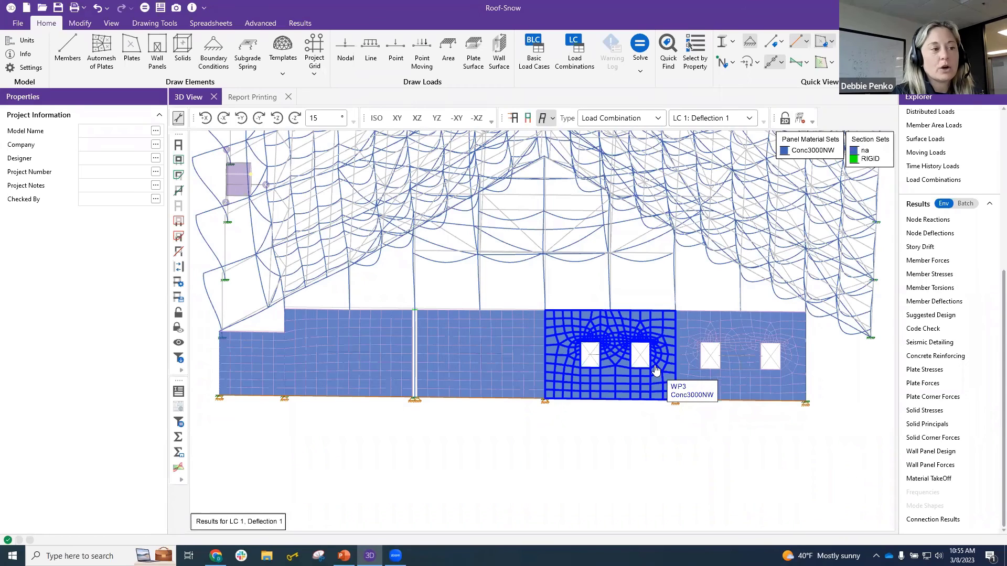
{"action": "right_click", "coordinate": [652, 432]}
{"action": "left_click", "coordinate": [663, 352]}
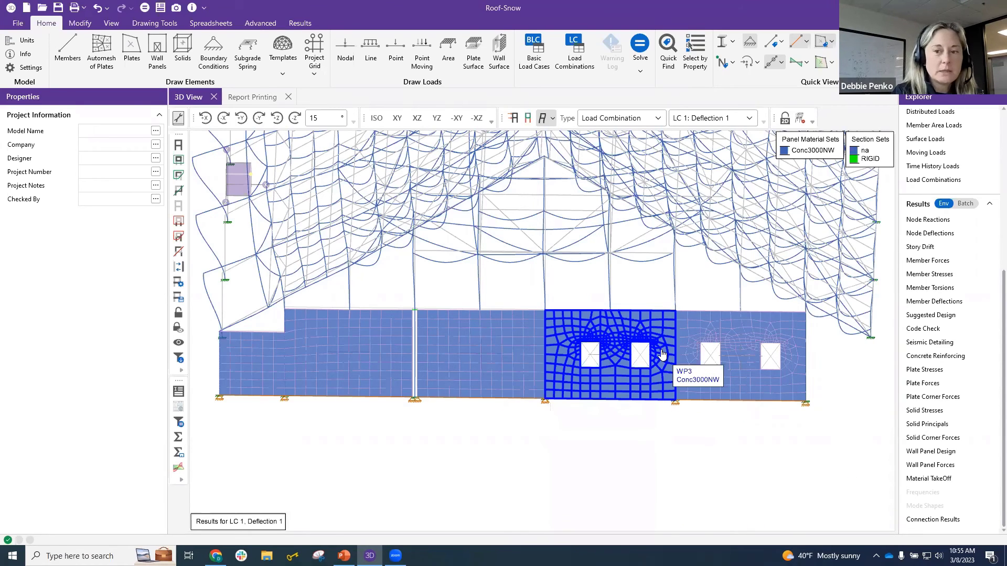
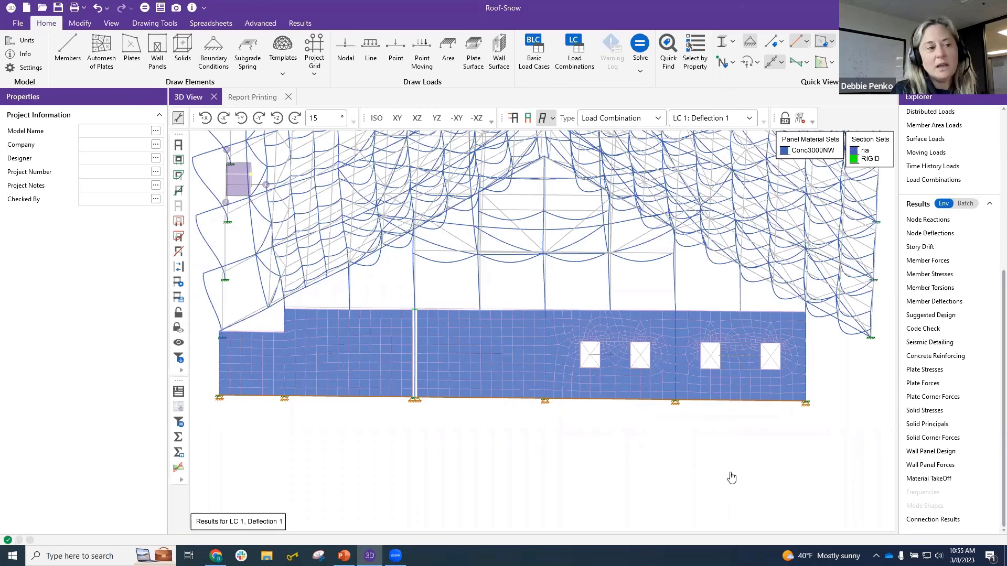
Step: Turn off the deflected shape display to return to the undeformed model
{"action": "right_click", "coordinate": [721, 438]}
{"action": "left_click", "coordinate": [839, 340]}
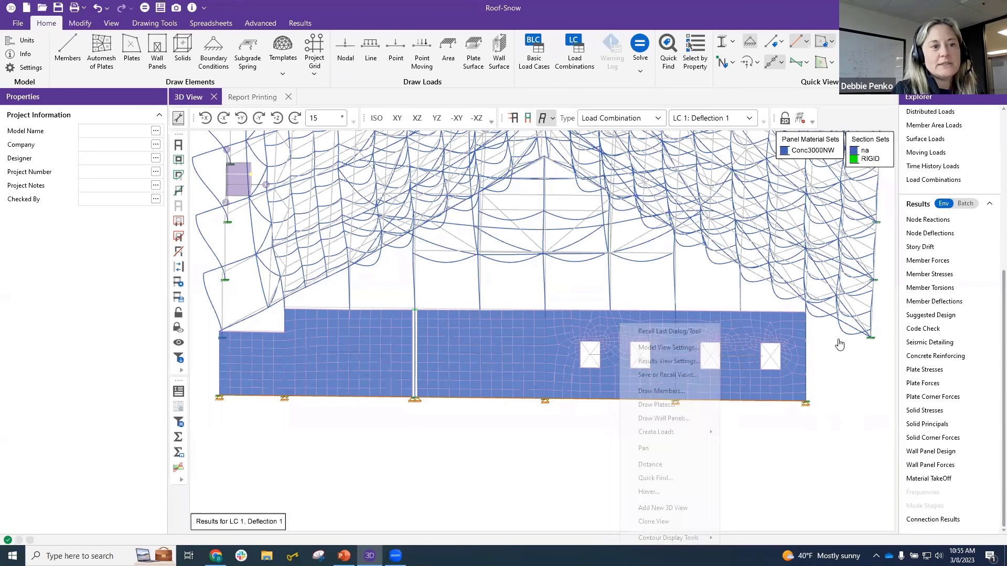
{"action": "left_click", "coordinate": [546, 119]}
{"action": "left_click", "coordinate": [546, 120]}
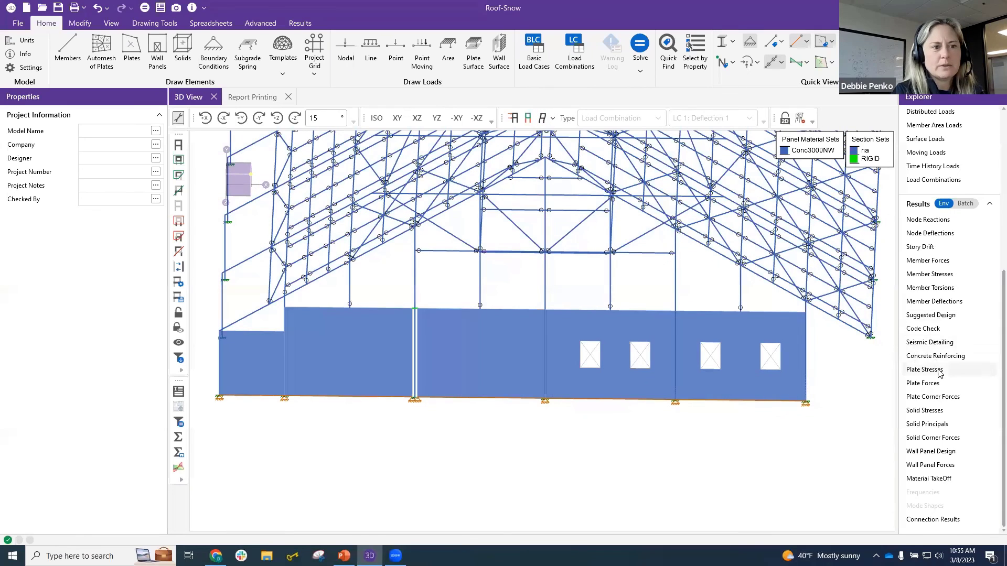
Step: Check the Diaphragms spreadsheet for defined rigid diaphragms, and close it along with the M30 detail report
{"action": "scroll", "coordinate": [931, 267], "scroll_direction": "up", "scroll_amount": 4}
{"action": "scroll", "coordinate": [931, 264], "scroll_direction": "up", "scroll_amount": 4}
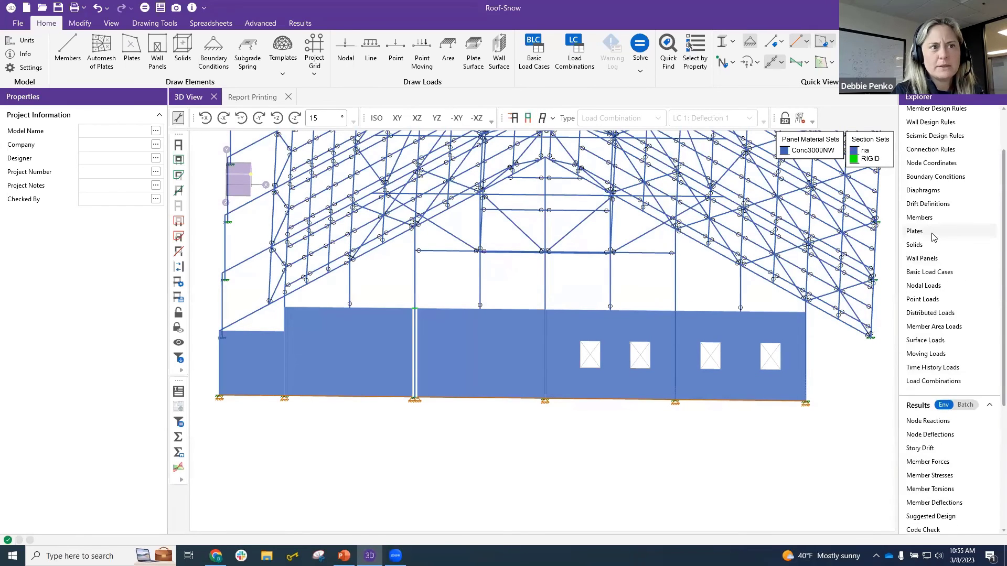
{"action": "left_click", "coordinate": [928, 190]}
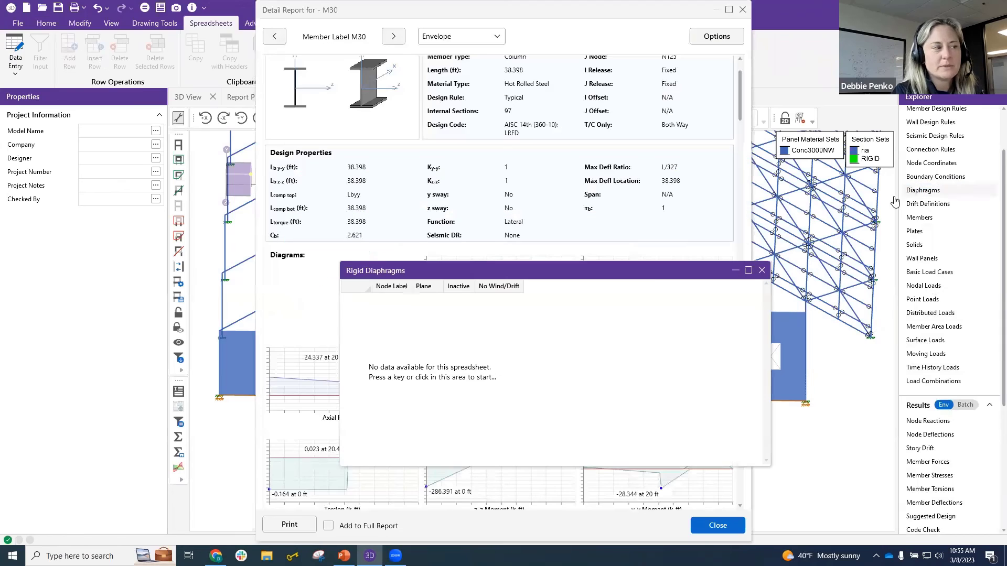
{"action": "left_click", "coordinate": [762, 270]}
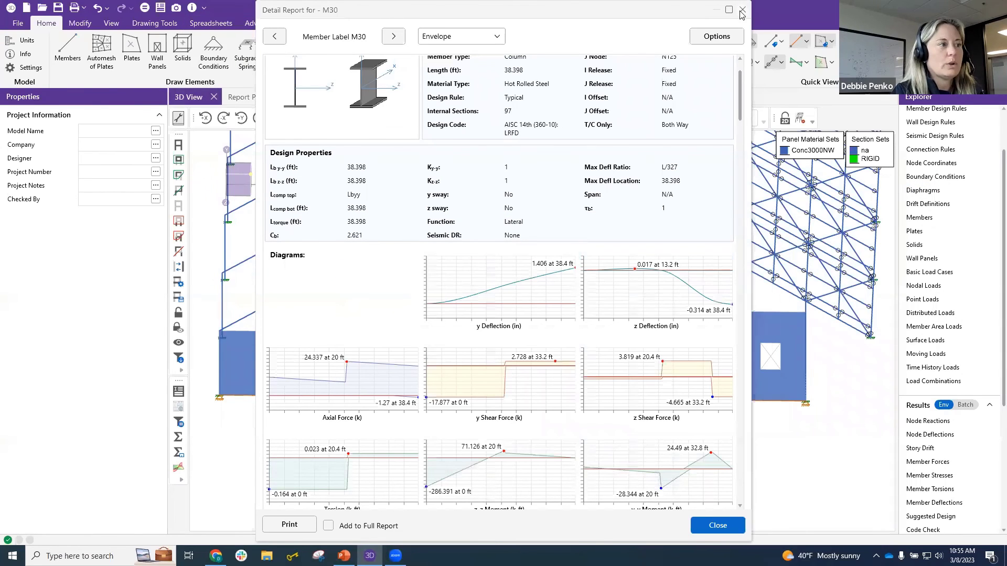
{"action": "left_click", "coordinate": [742, 10]}
Step: Show the nodes and inspect the properties of the two nodes at the upper corners of wall panel WP4
{"action": "scroll", "coordinate": [690, 314], "scroll_direction": "up", "scroll_amount": 3}
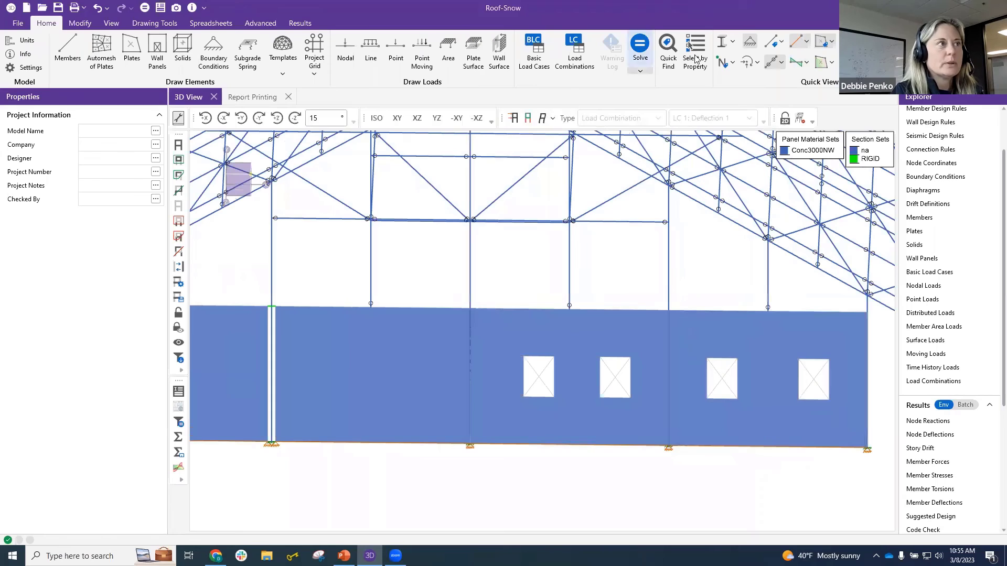
{"action": "right_click", "coordinate": [709, 270]}
{"action": "left_click", "coordinate": [747, 268]}
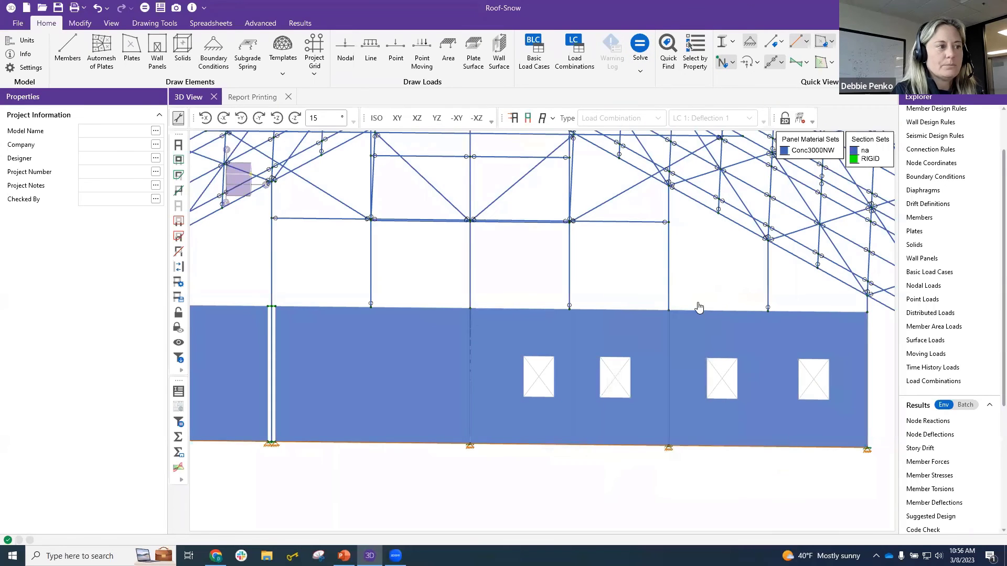
{"action": "left_click", "coordinate": [668, 310]}
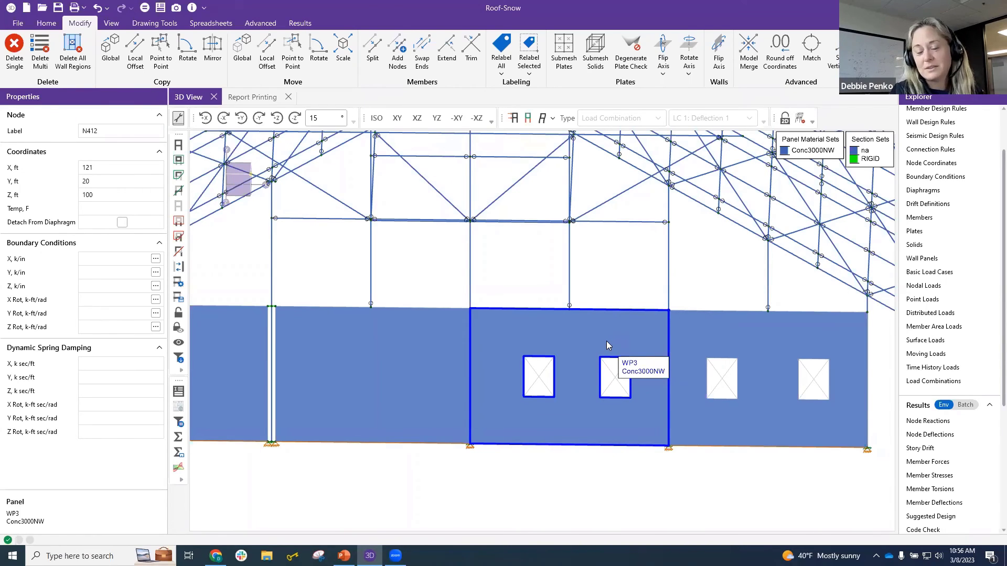
{"action": "scroll", "coordinate": [654, 373], "scroll_direction": "down", "scroll_amount": 2}
{"action": "left_click", "coordinate": [822, 325]}
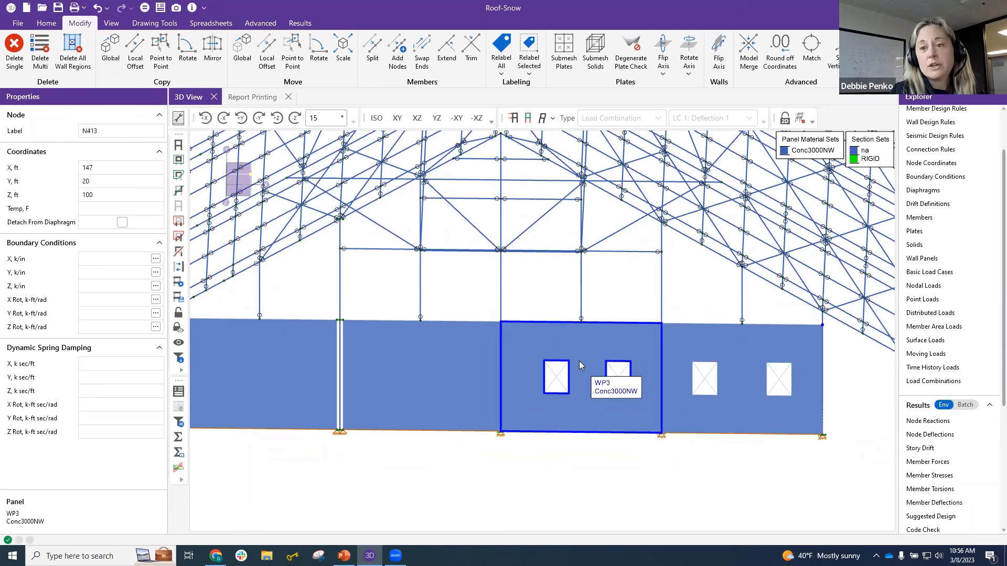
Step: Open the Basic Load Cases spreadsheet with the whole structure in view
{"action": "scroll", "coordinate": [572, 364], "scroll_direction": "down", "scroll_amount": 1}
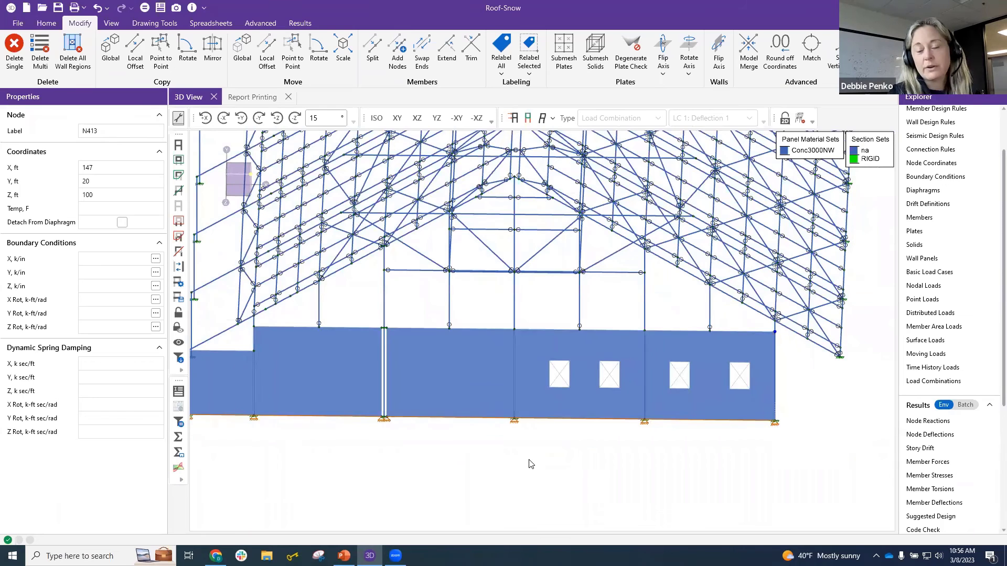
{"action": "scroll", "coordinate": [530, 463], "scroll_direction": "down", "scroll_amount": 2}
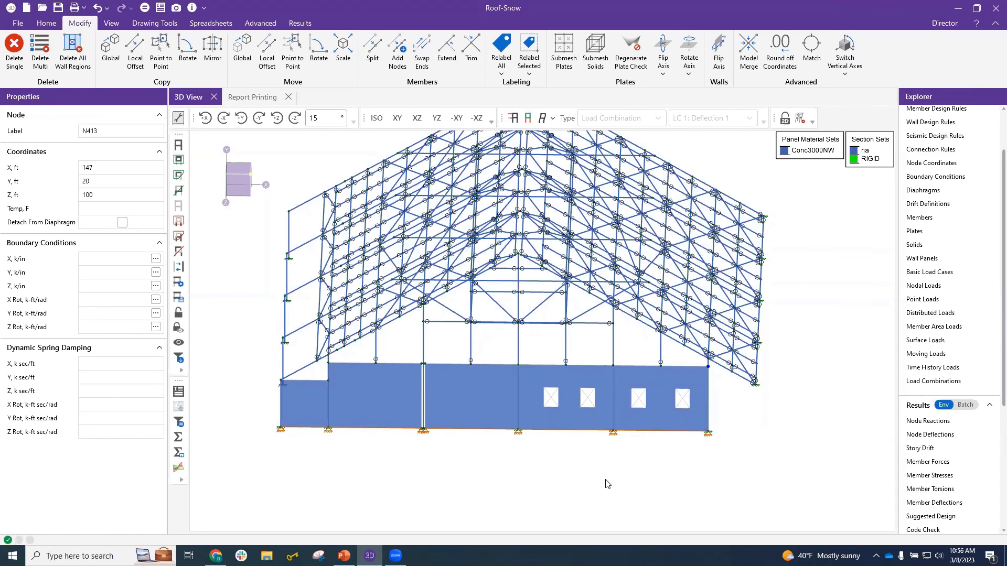
{"action": "scroll", "coordinate": [608, 481], "scroll_direction": "down", "scroll_amount": 2}
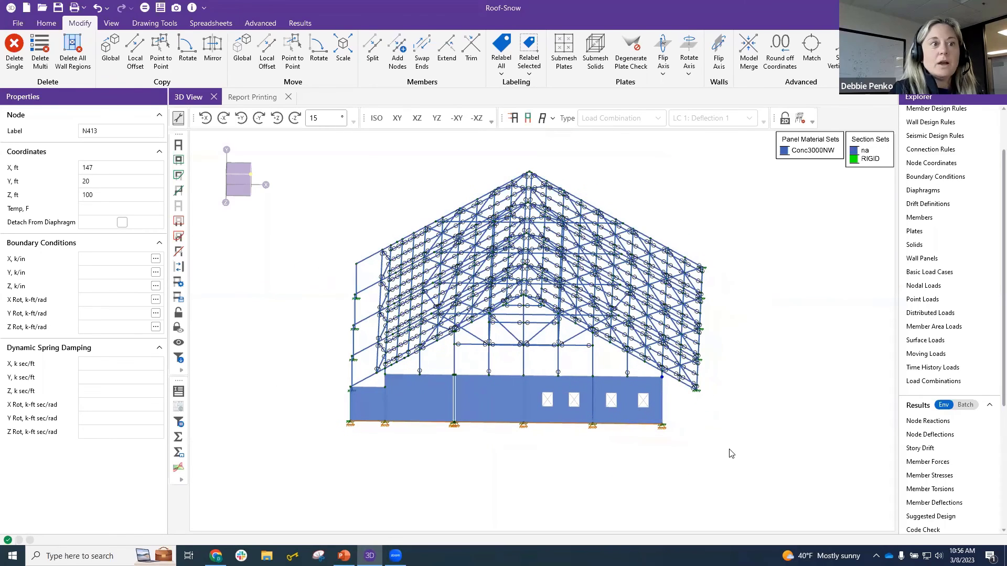
{"action": "double_click", "coordinate": [929, 272]}
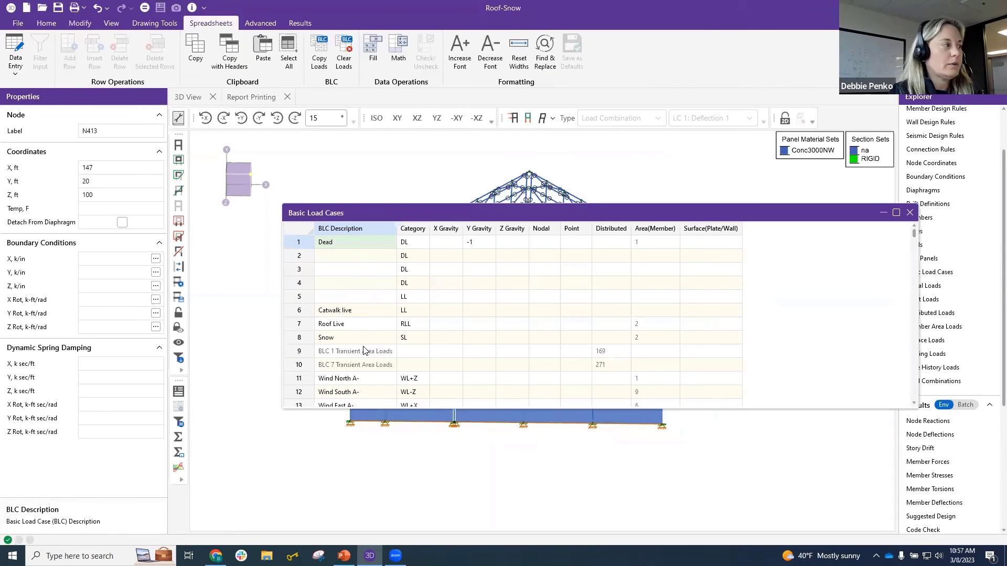
Step: Describe basic load case 2 as "Tank on roof" and accept clearing the current results
{"action": "left_click", "coordinate": [360, 257]}
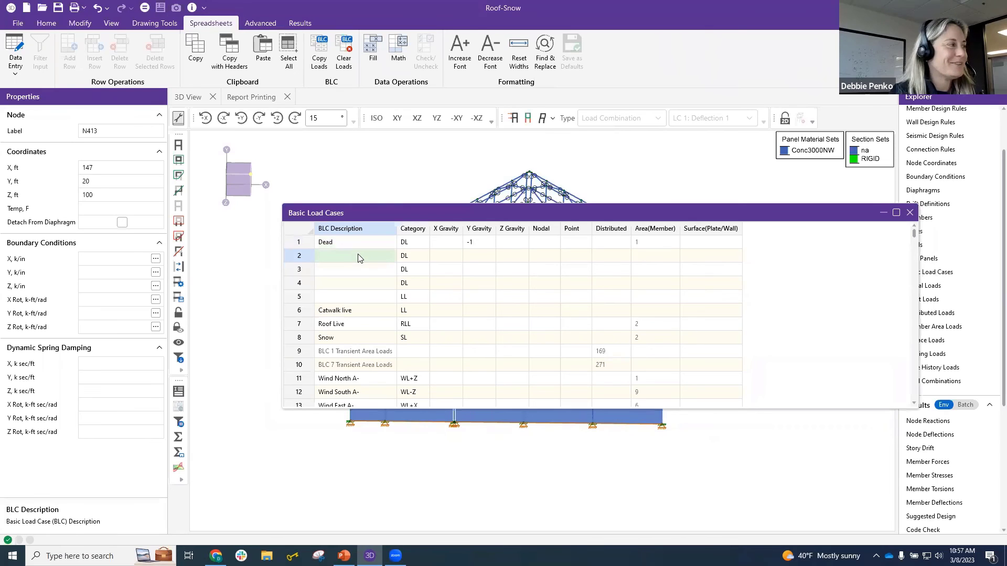
{"action": "left_click", "coordinate": [350, 257]}
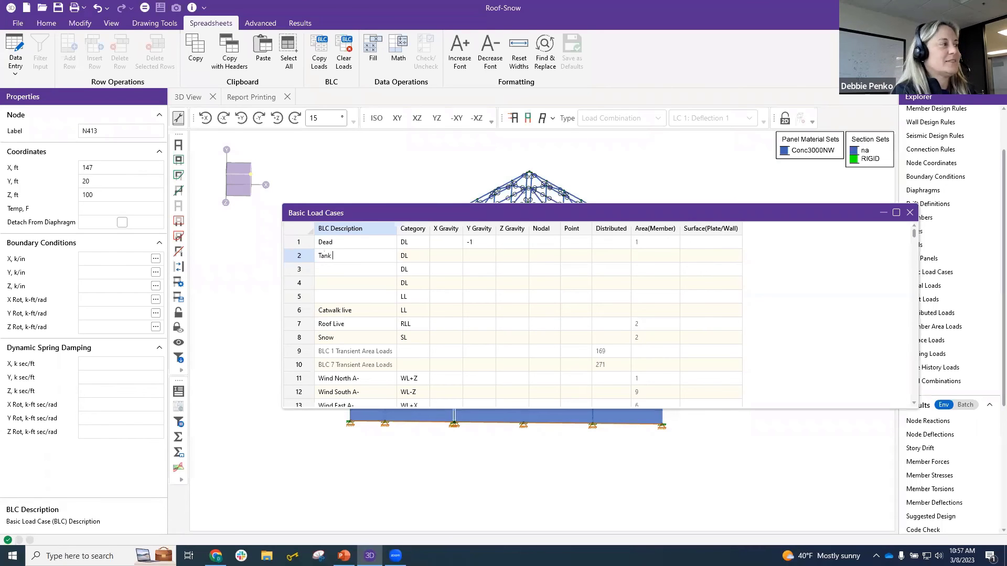
{"action": "key", "text": "Return"}
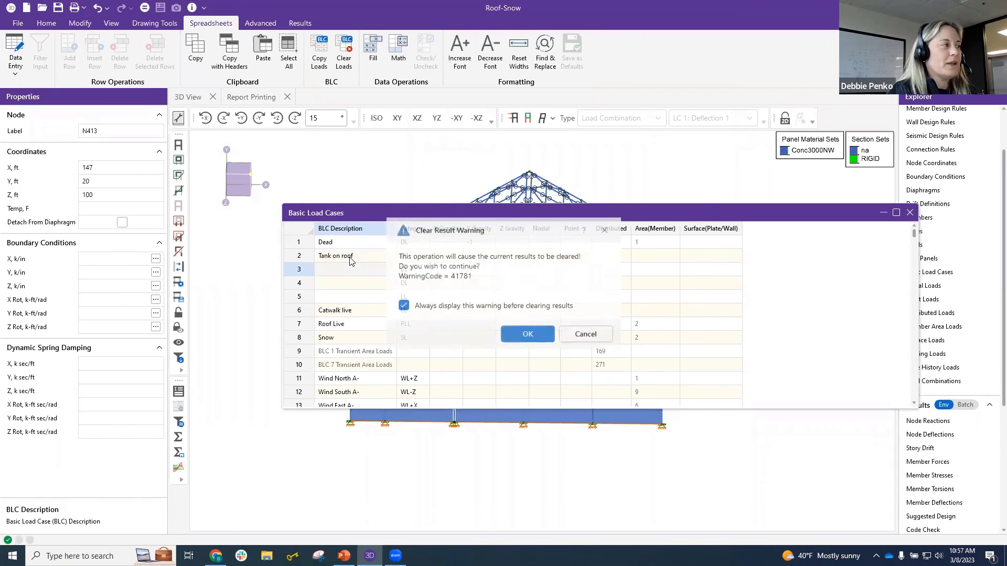
{"action": "key", "text": "Return"}
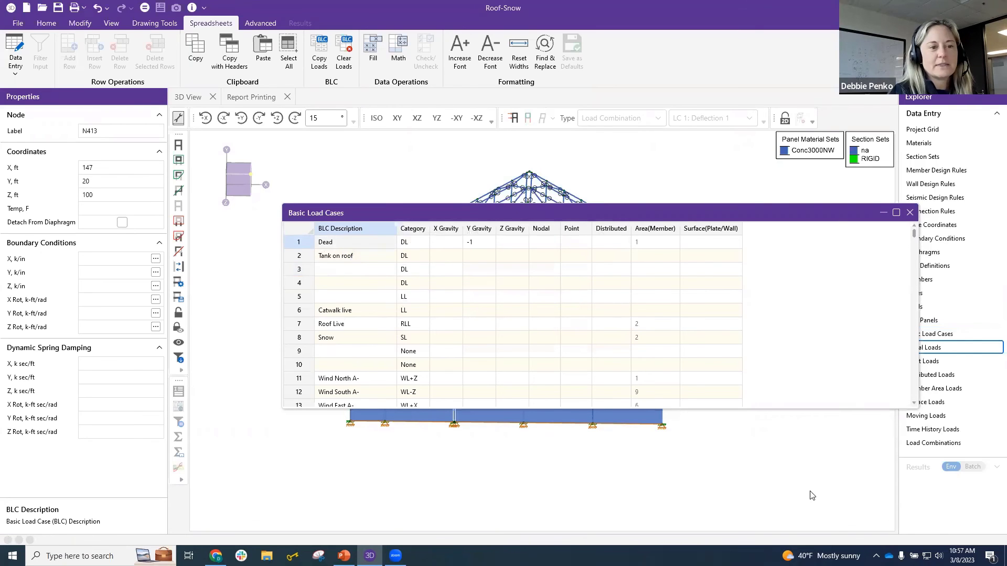
Step: Widen the Description column of the Load Combinations spreadsheet to make room for longer descriptions, and close the spreadsheet
{"action": "left_click", "coordinate": [915, 443]}
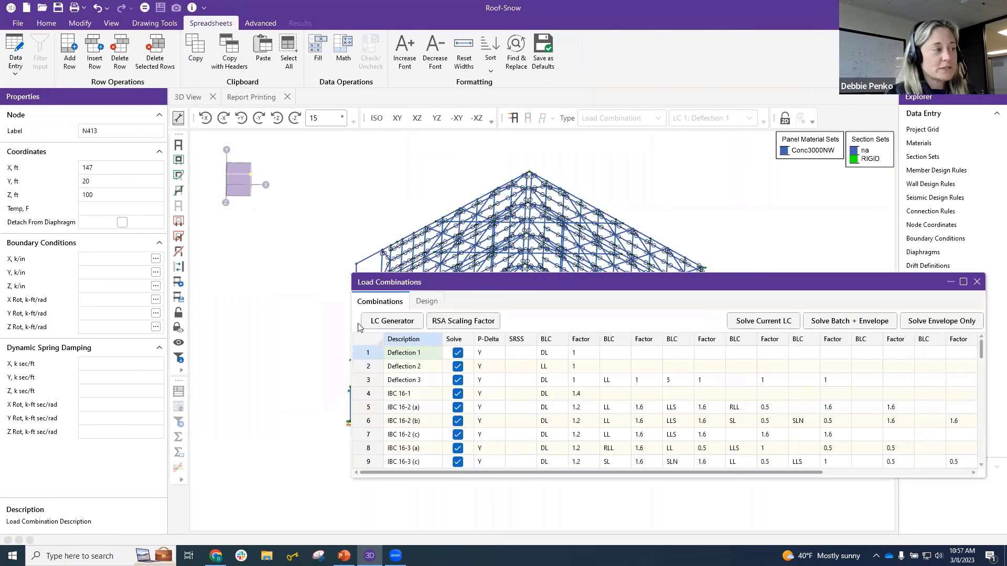
{"action": "double_click", "coordinate": [404, 353]}
{"action": "left_click_drag", "start_coordinate": [439, 339], "coordinate": [616, 340]}
{"action": "left_click", "coordinate": [595, 352]}
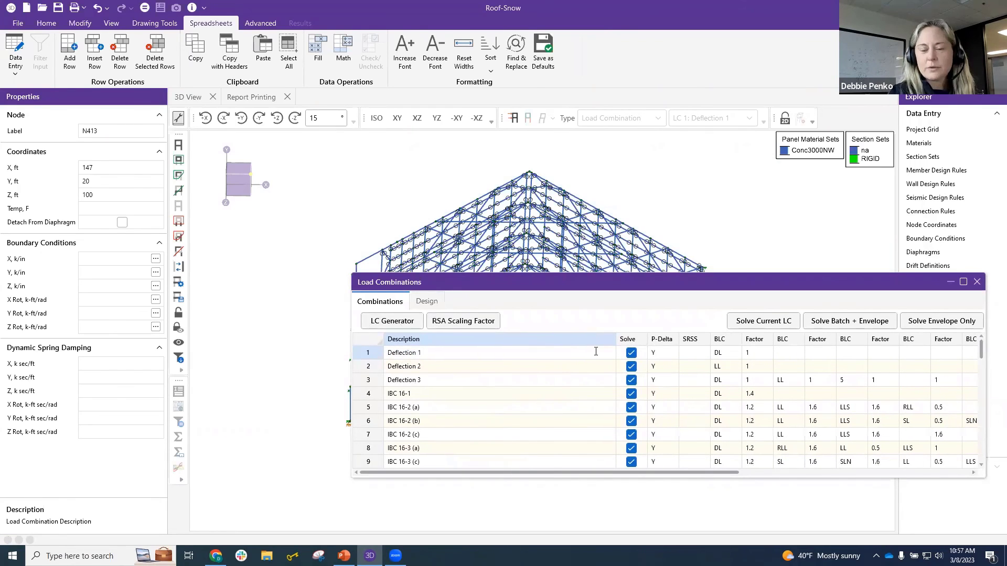
{"action": "left_click", "coordinate": [430, 370]}
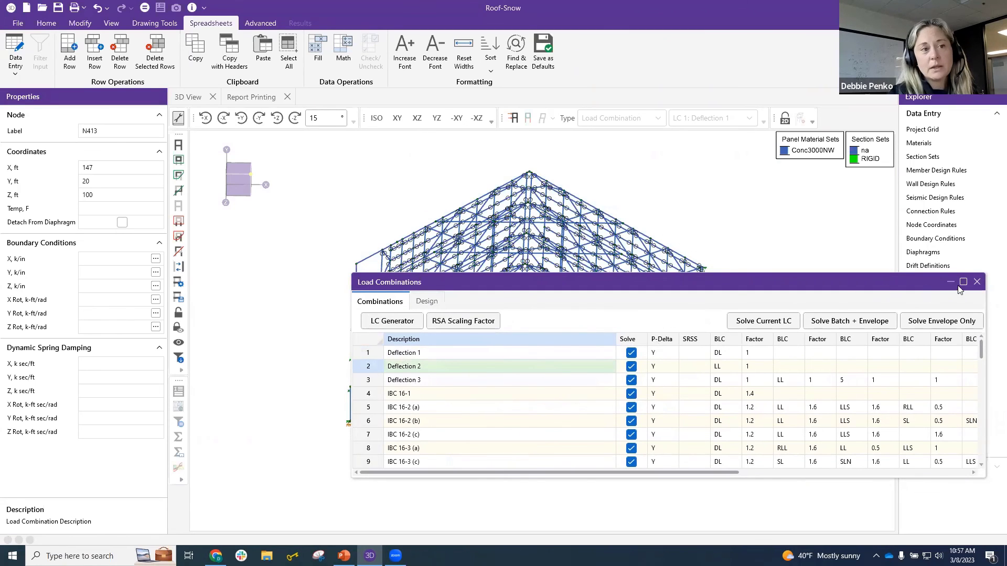
{"action": "left_click", "coordinate": [976, 282]}
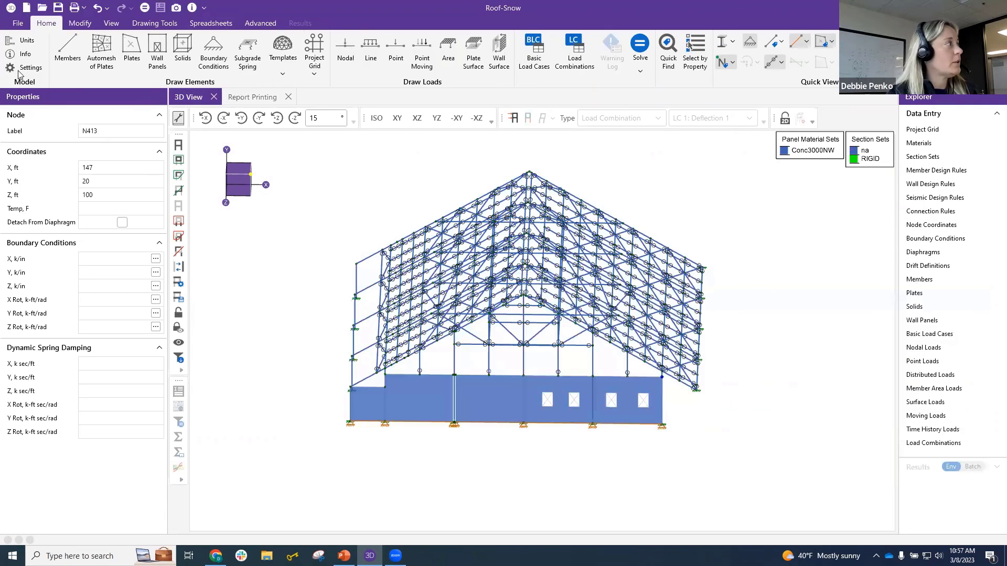
Step: Check the model settings and the Project Notes field of the project information, closing both without changes
{"action": "left_click", "coordinate": [30, 67]}
{"action": "left_click", "coordinate": [640, 502]}
{"action": "left_click", "coordinate": [31, 56]}
{"action": "left_click", "coordinate": [442, 329]}
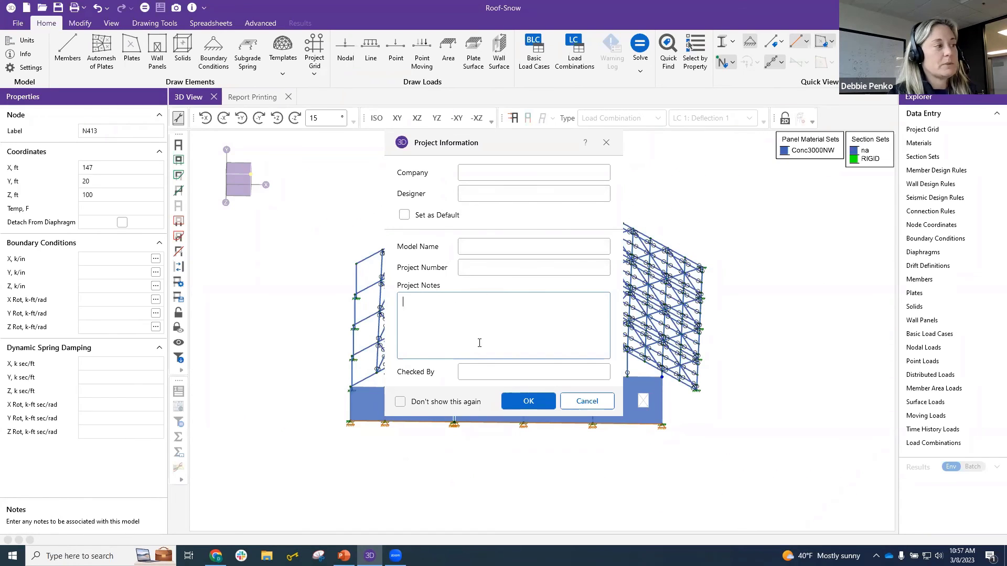
{"action": "left_click", "coordinate": [587, 402]}
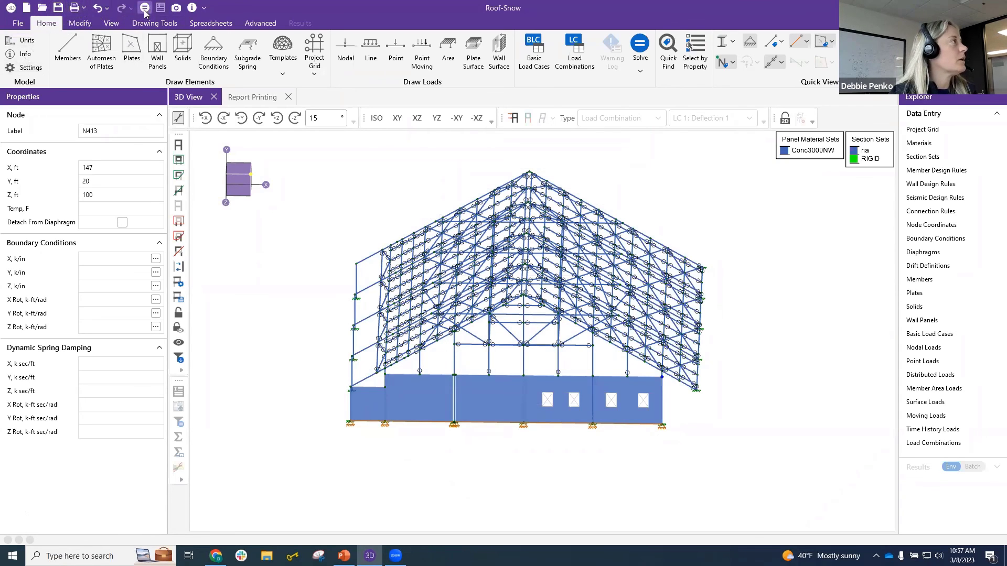
Step: Preview a snapshot of the model view, examine its title block and advanced options, and close the preview without saving
{"action": "left_click", "coordinate": [175, 7]}
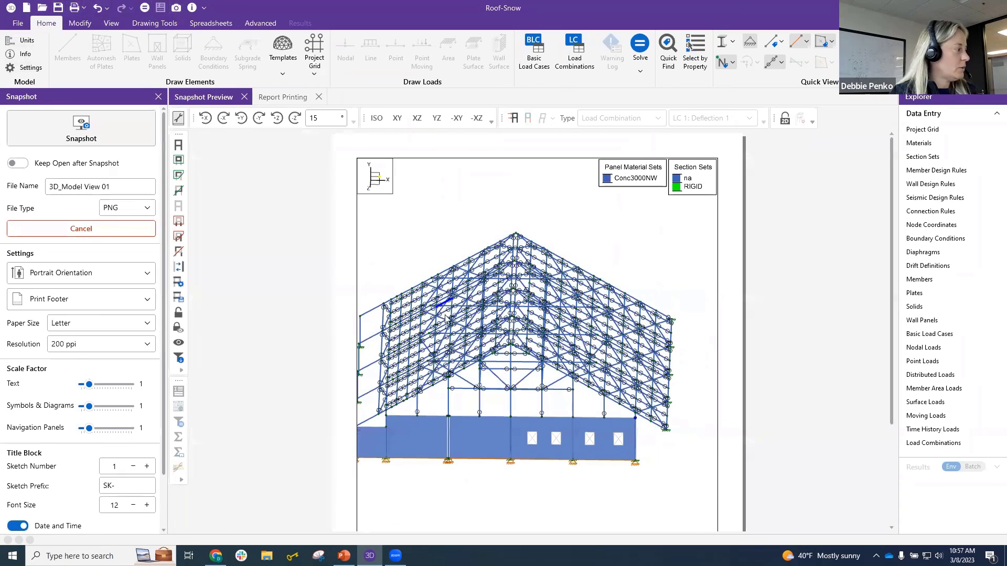
{"action": "scroll", "coordinate": [104, 472], "scroll_direction": "down", "scroll_amount": 1}
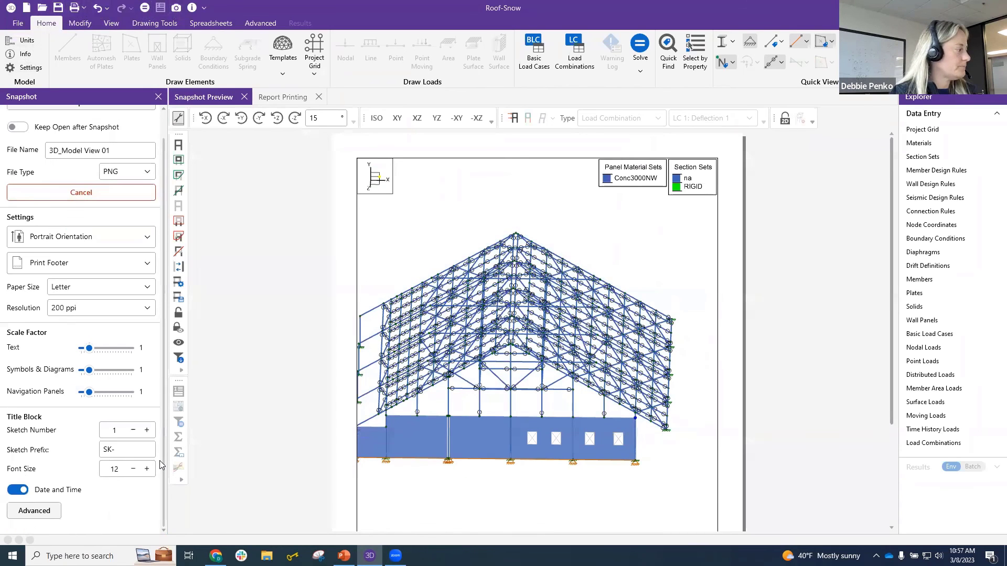
{"action": "left_click", "coordinate": [35, 511]}
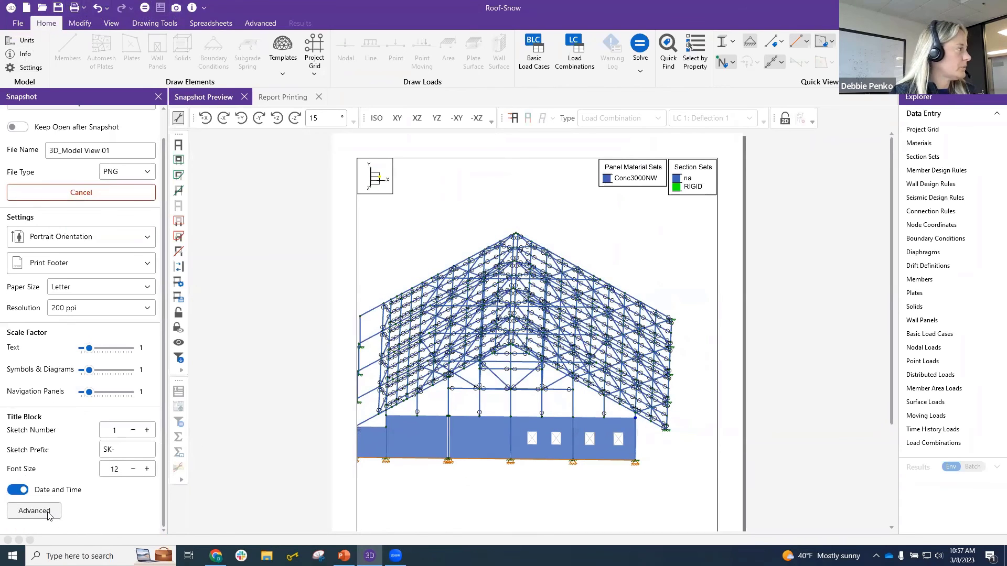
{"action": "left_click", "coordinate": [587, 328]}
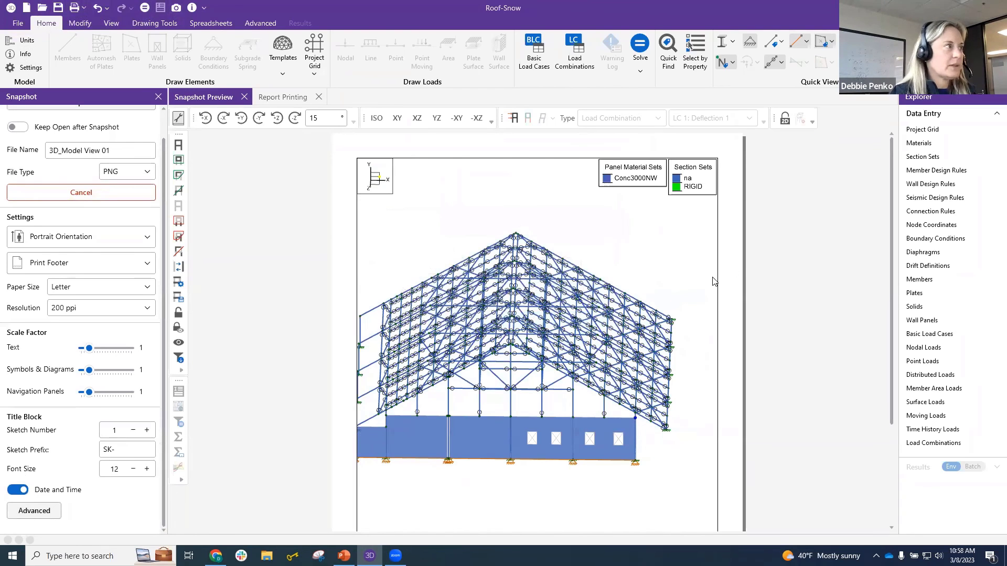
{"action": "scroll", "coordinate": [879, 275], "scroll_direction": "down", "scroll_amount": 1}
{"action": "scroll", "coordinate": [879, 276], "scroll_direction": "down", "scroll_amount": 2}
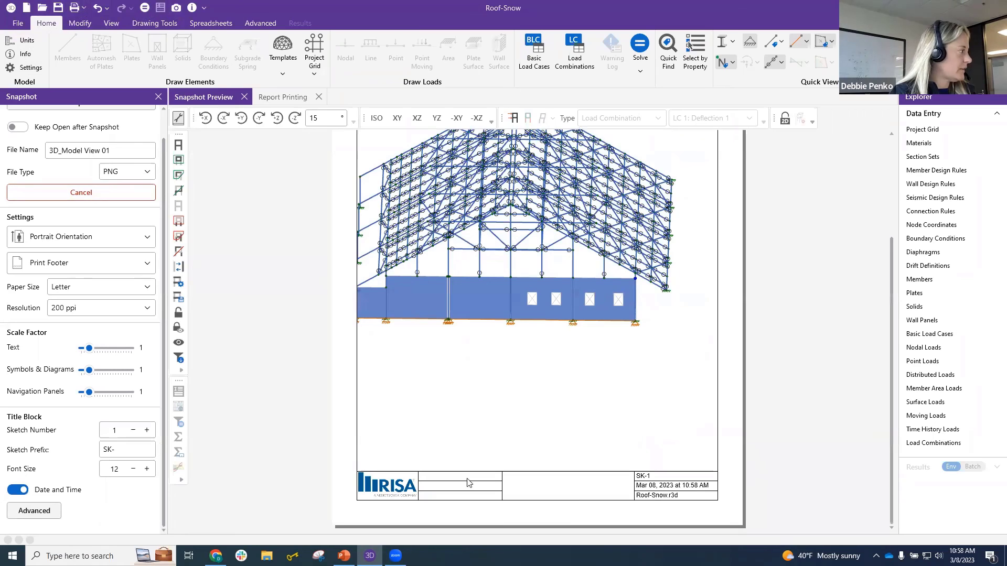
{"action": "double_click", "coordinate": [120, 451]}
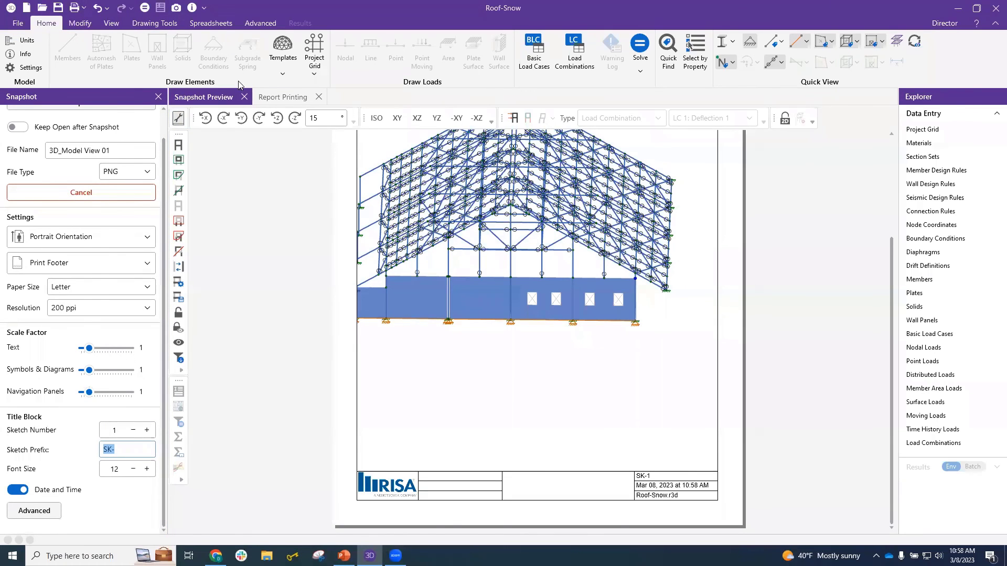
{"action": "left_click", "coordinate": [244, 97]}
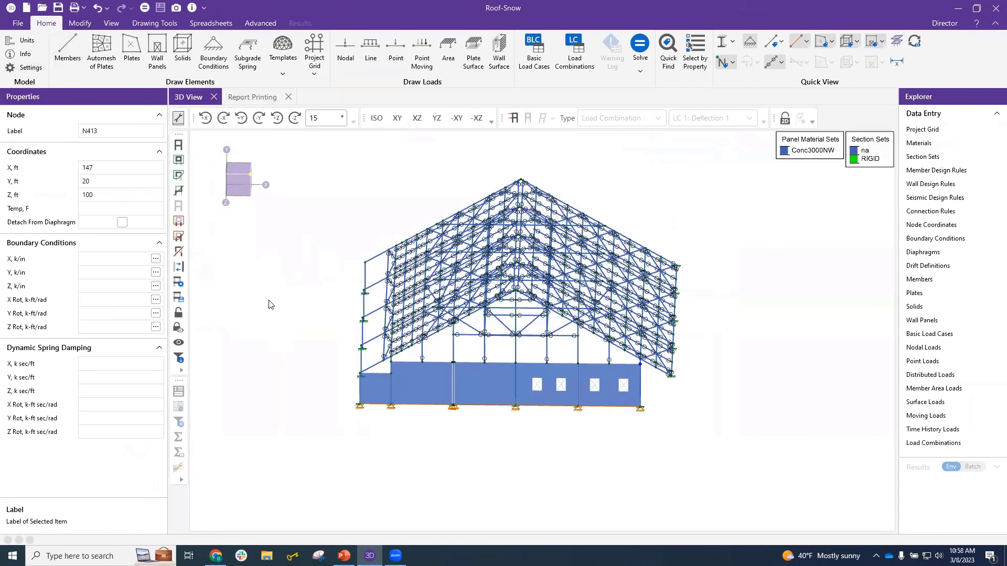
Step: Deselect the node to show the project properties, inspect the Project Notes entry, and cancel without changes
{"action": "scroll", "coordinate": [269, 300], "scroll_direction": "down", "scroll_amount": 1}
{"action": "middle_click_drag", "start_coordinate": [289, 222], "coordinate": [310, 236]}
{"action": "left_click", "coordinate": [303, 247]}
{"action": "left_click", "coordinate": [102, 185]}
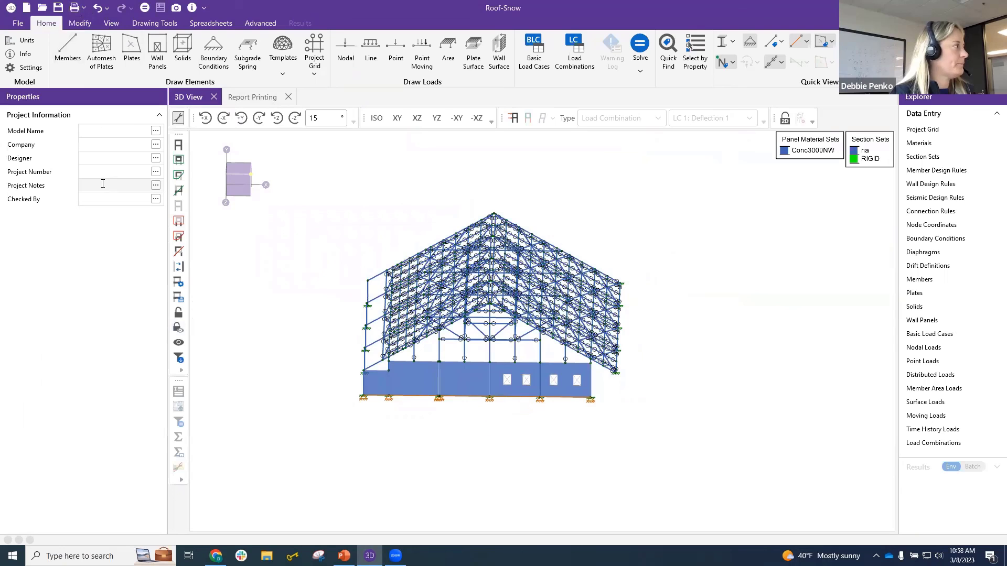
{"action": "left_click", "coordinate": [156, 185]}
{"action": "left_click", "coordinate": [589, 402]}
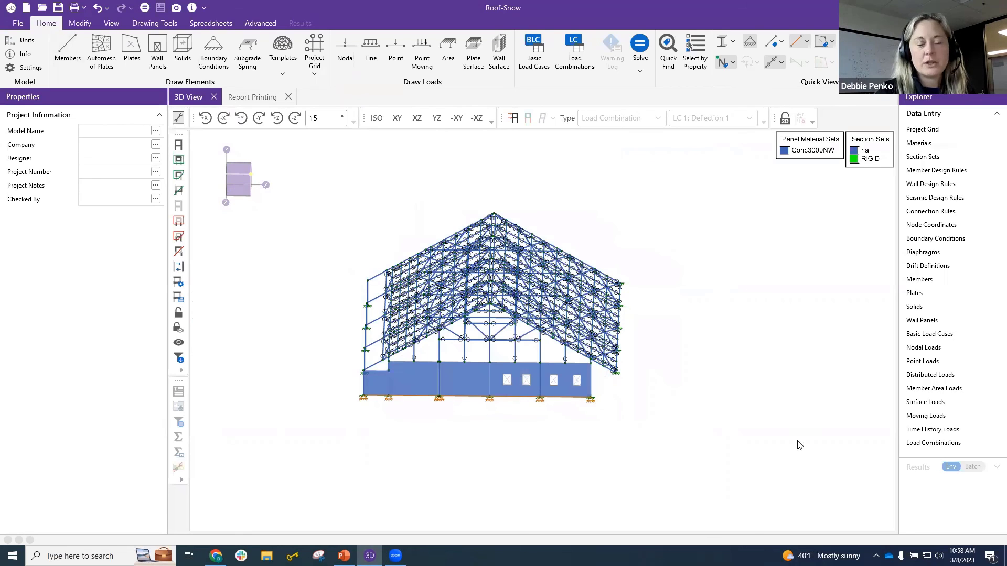
Step: Review the Basic Load Cases and Rigid Diaphragms spreadsheets, closing each one
{"action": "left_click", "coordinate": [958, 335]}
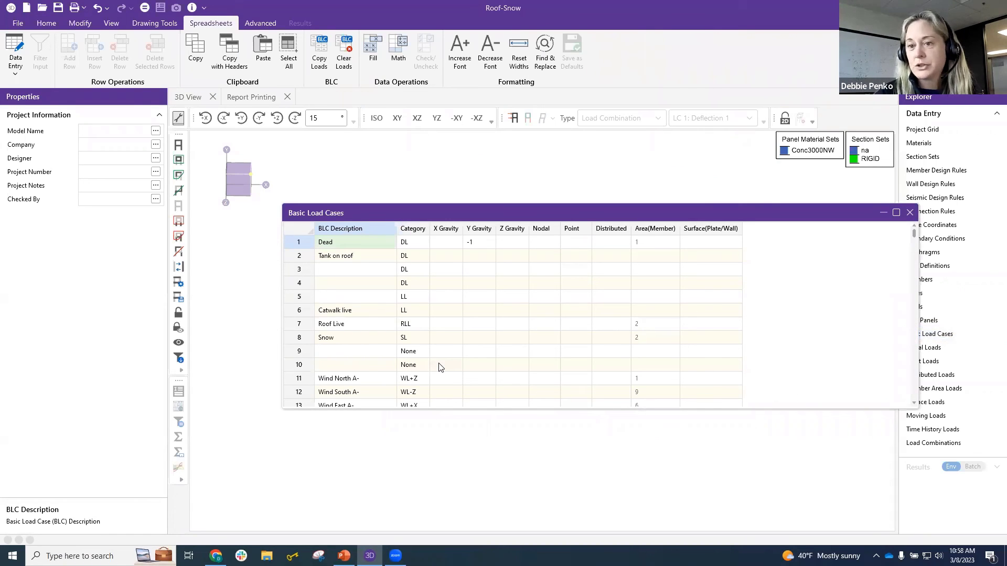
{"action": "left_click", "coordinate": [910, 213]}
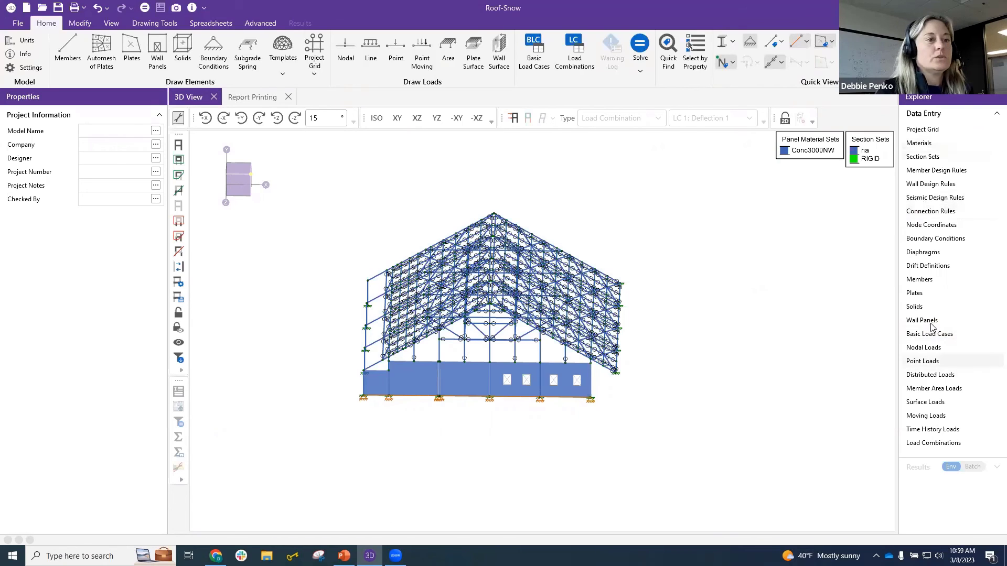
{"action": "left_click", "coordinate": [936, 253]}
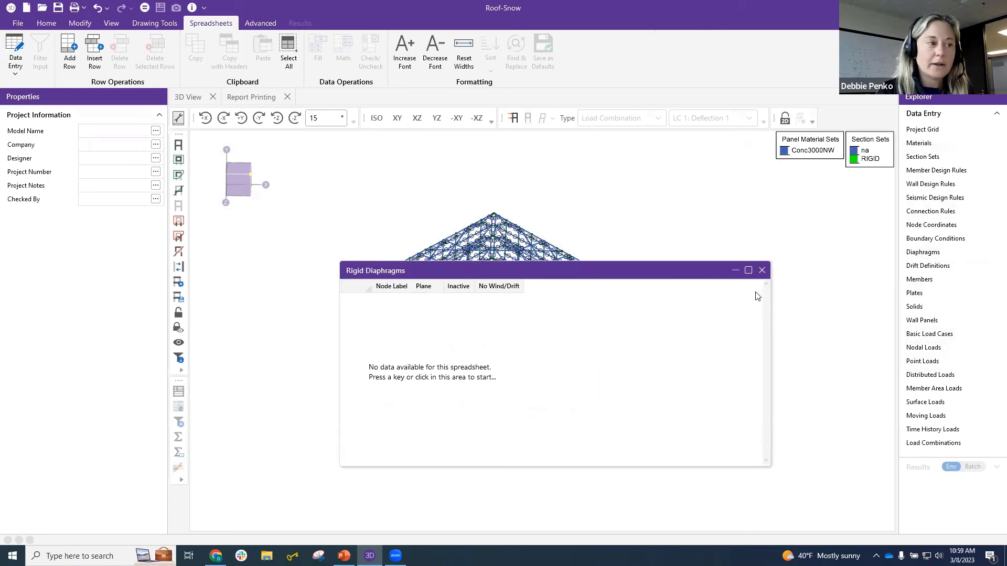
{"action": "left_click", "coordinate": [762, 270]}
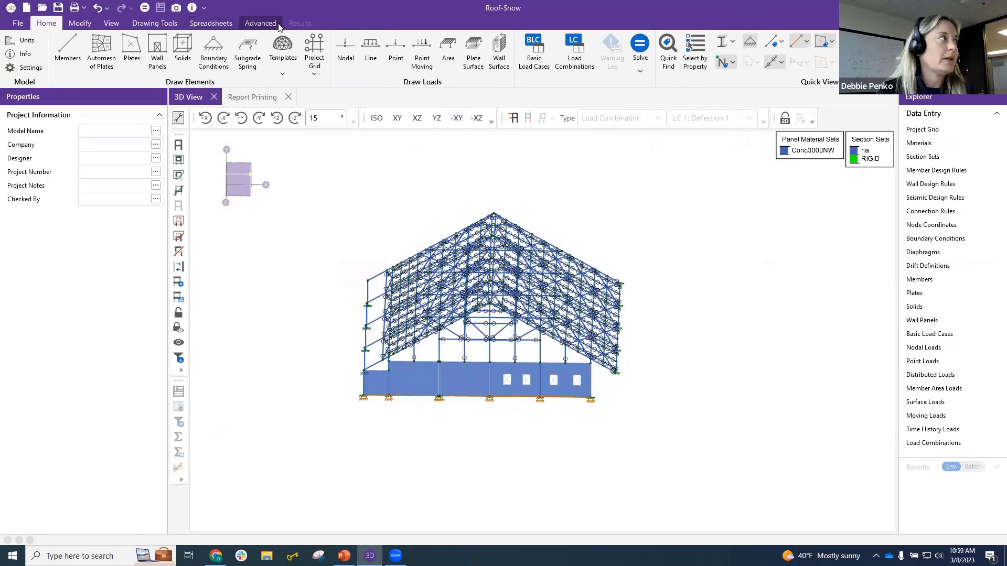
Step: Inspect the wind load generator's code, site parameters and starting load case options, and close it without generating loads
{"action": "left_click", "coordinate": [257, 23]}
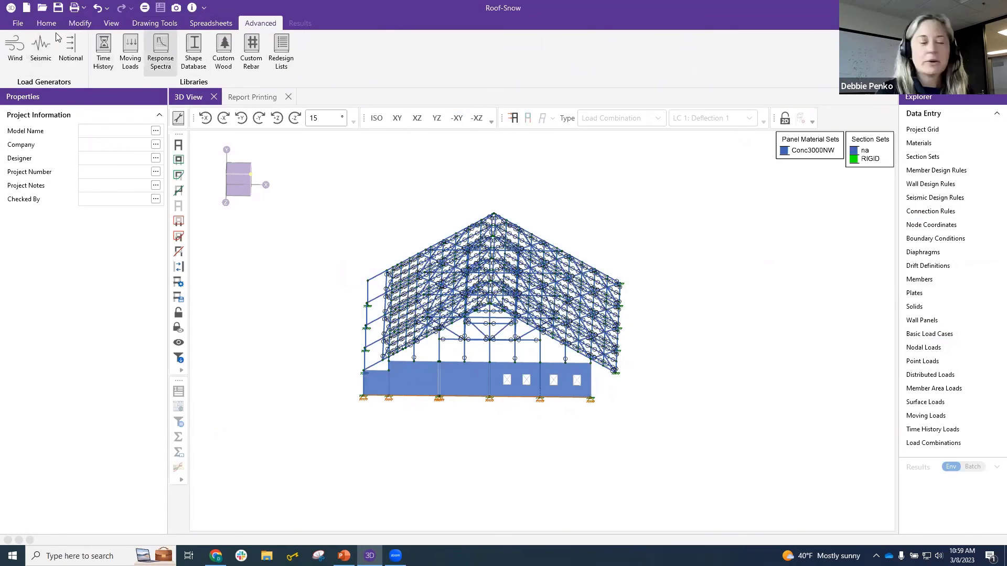
{"action": "left_click", "coordinate": [13, 50]}
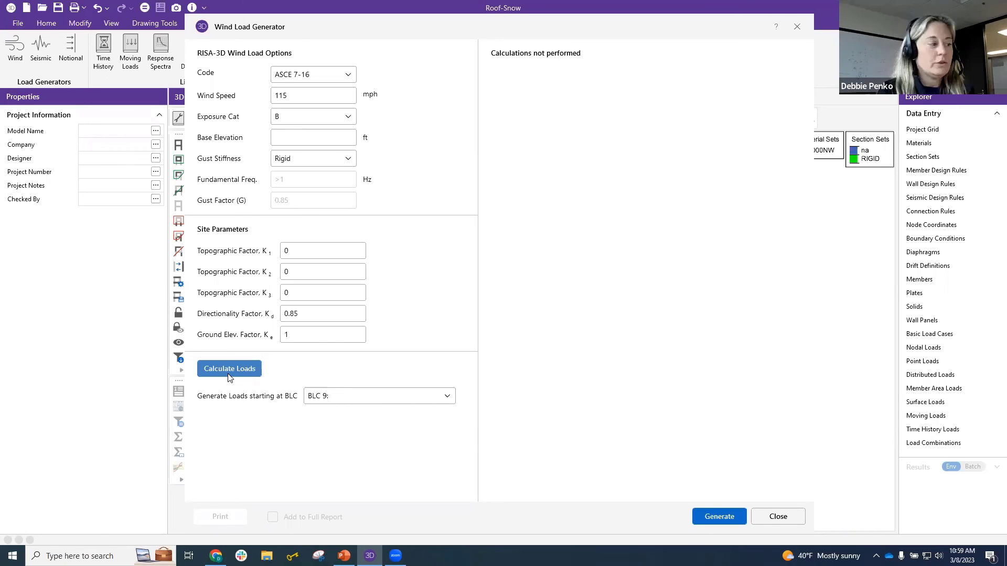
{"action": "left_click", "coordinate": [797, 28]}
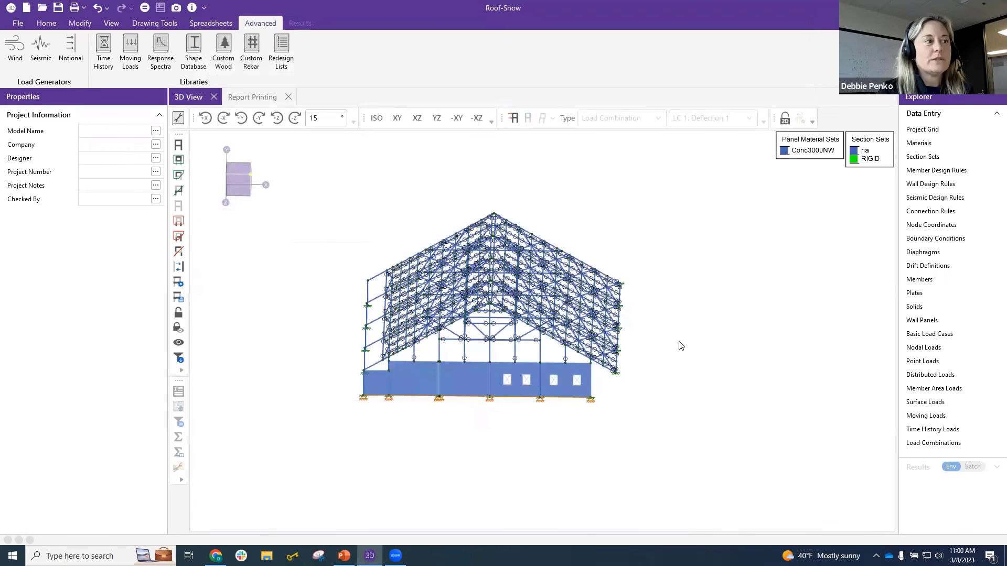